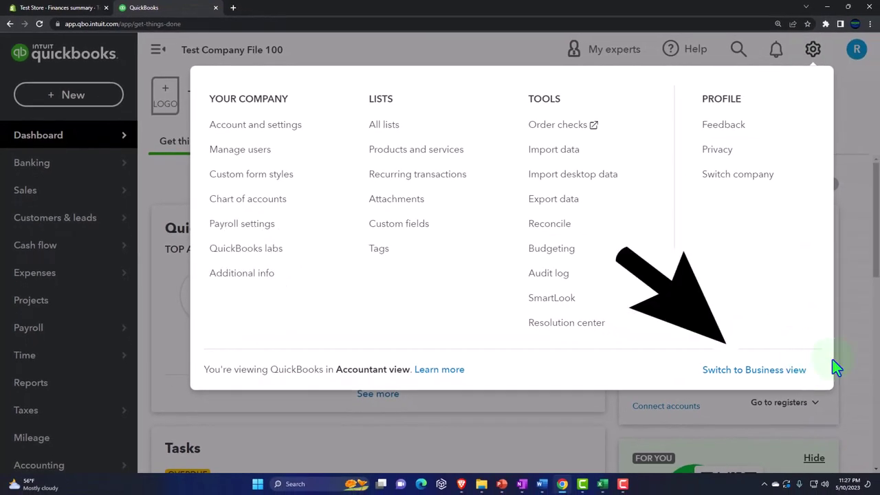
- Close the settings overlay and duplicate the QuickBooks browser tab twice
left_click(852, 352)
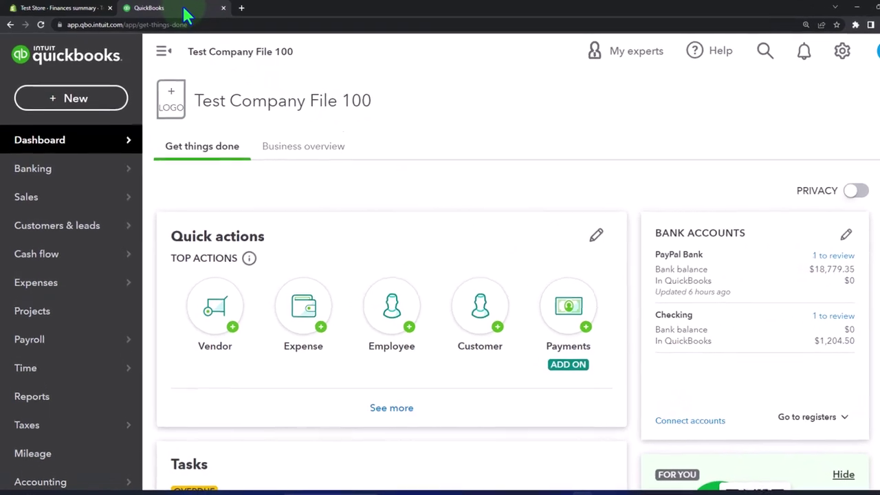
right_click(195, 14)
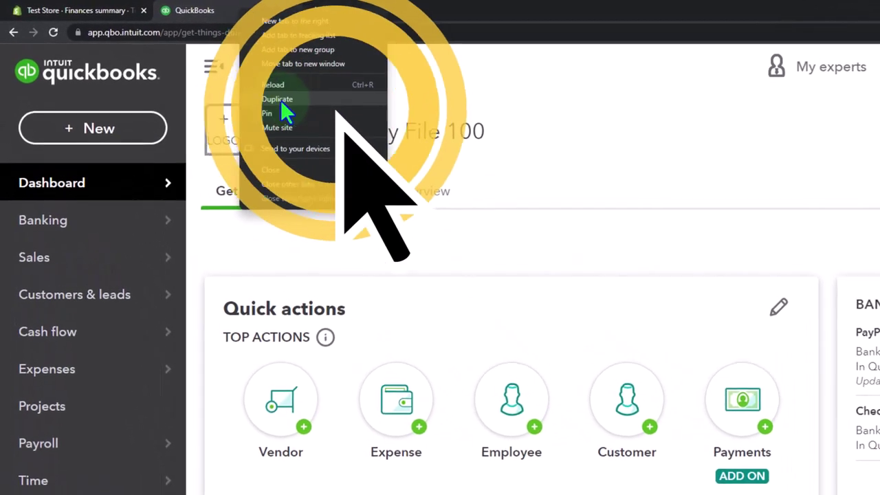
left_click(297, 101)
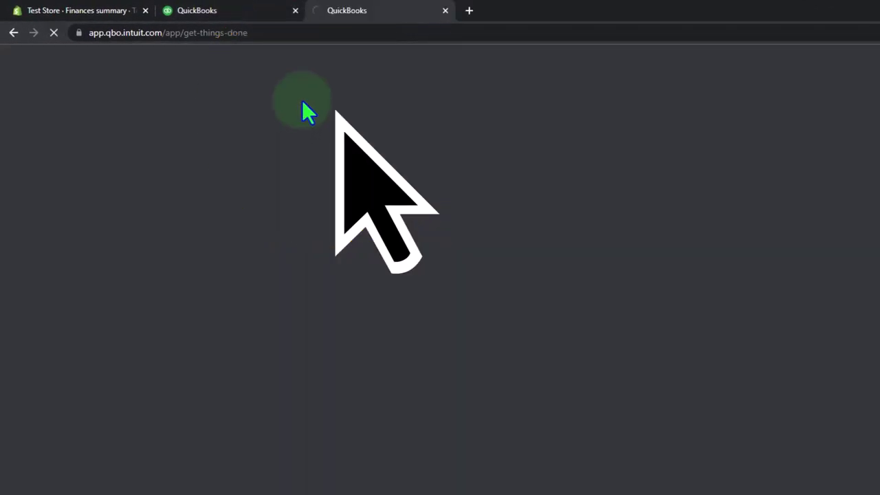
right_click(388, 11)
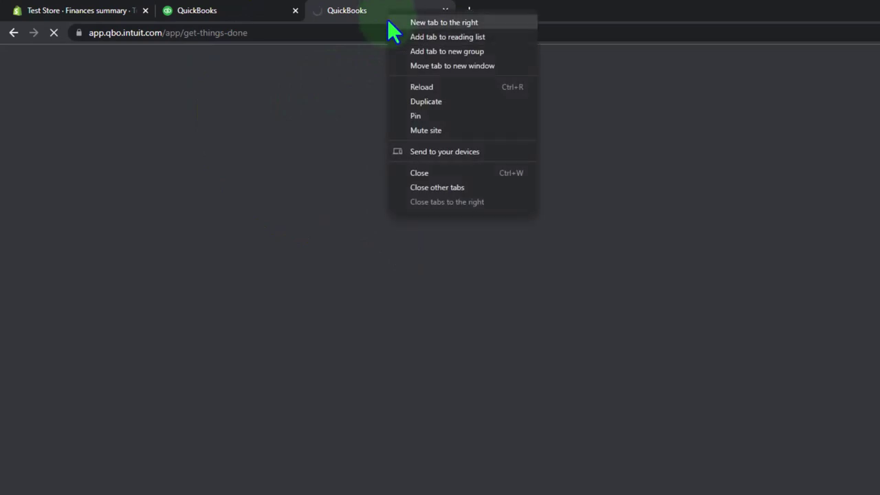
left_click(443, 101)
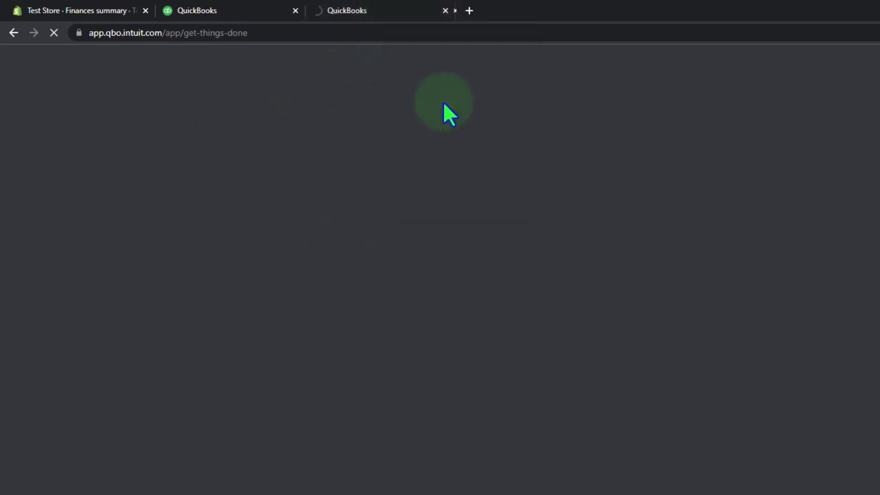
- Open the Balance Sheet report in the first duplicated QuickBooks tab
left_click(389, 11)
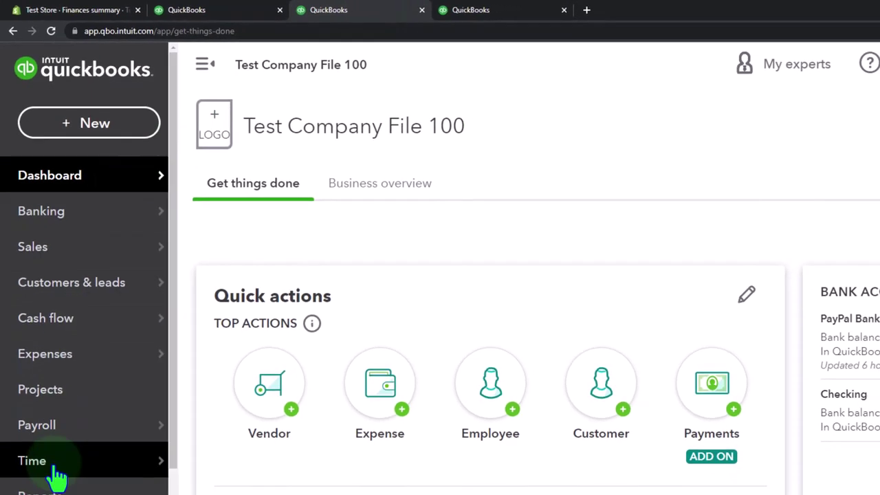
left_click(55, 491)
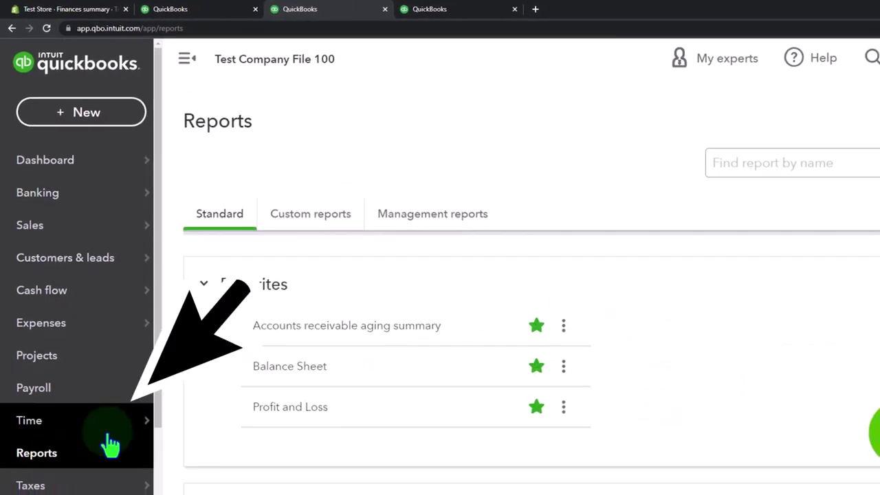
left_click(261, 368)
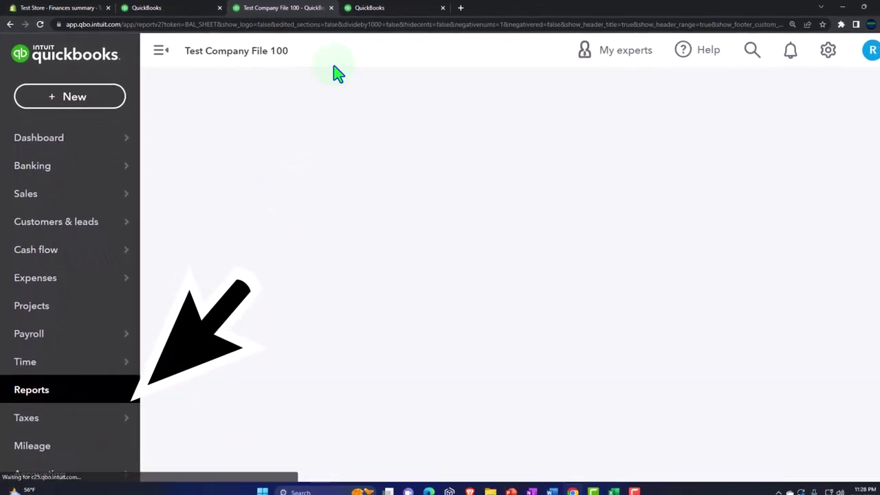
- Open the Profit and Loss report in the last duplicated QuickBooks tab
left_click(385, 9)
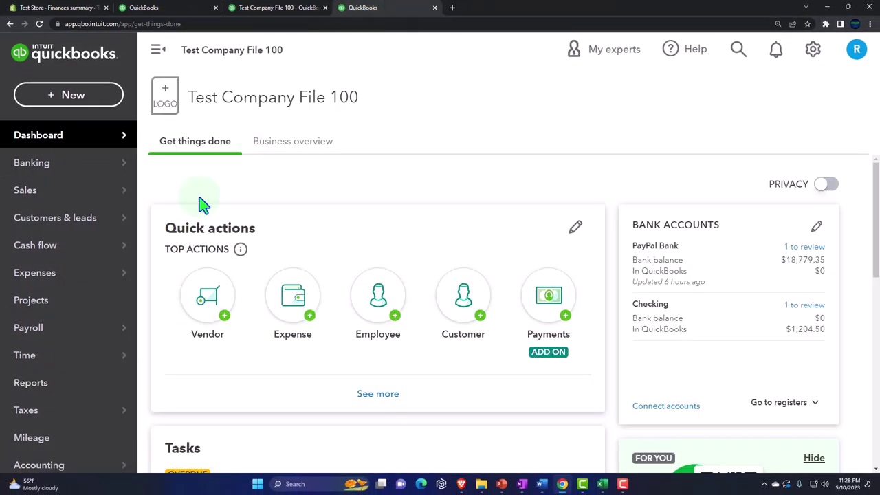
left_click(66, 393)
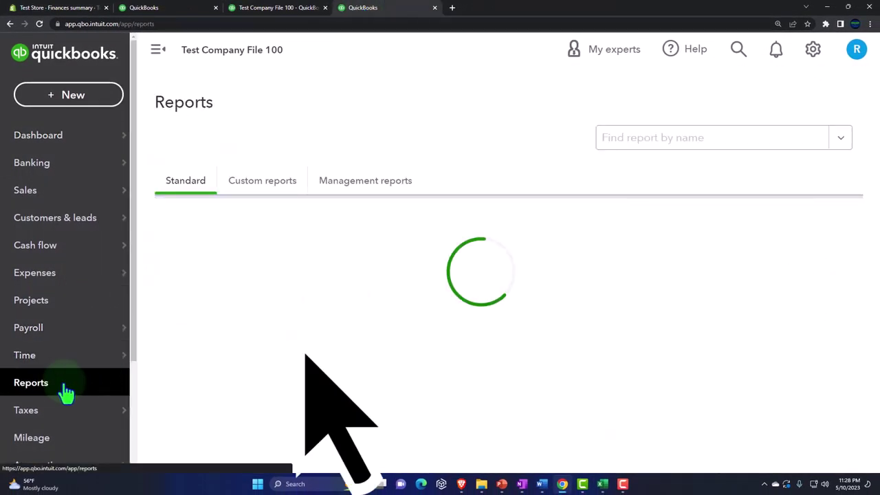
left_click(222, 349)
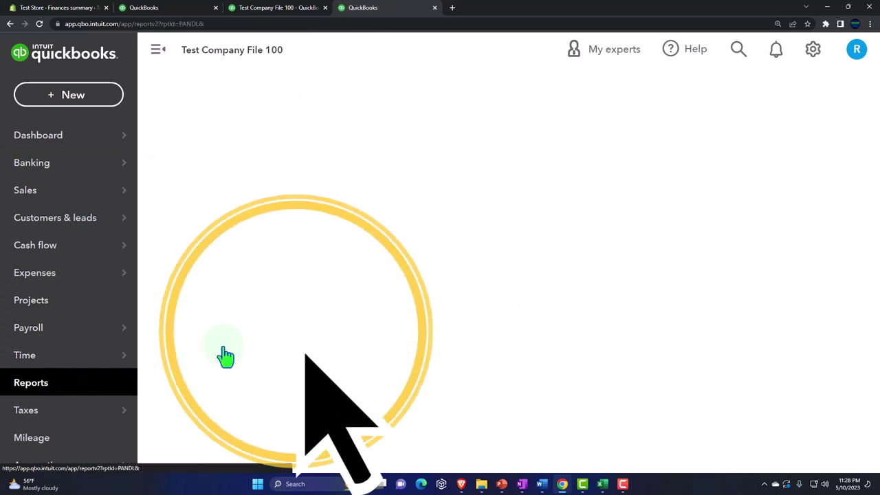
- Collapse the side navigation and run the Profit and Loss report for 11/01/2025 to 11/30/2025
left_click(160, 69)
scroll(172, 215, "up", 3)
left_click(230, 163)
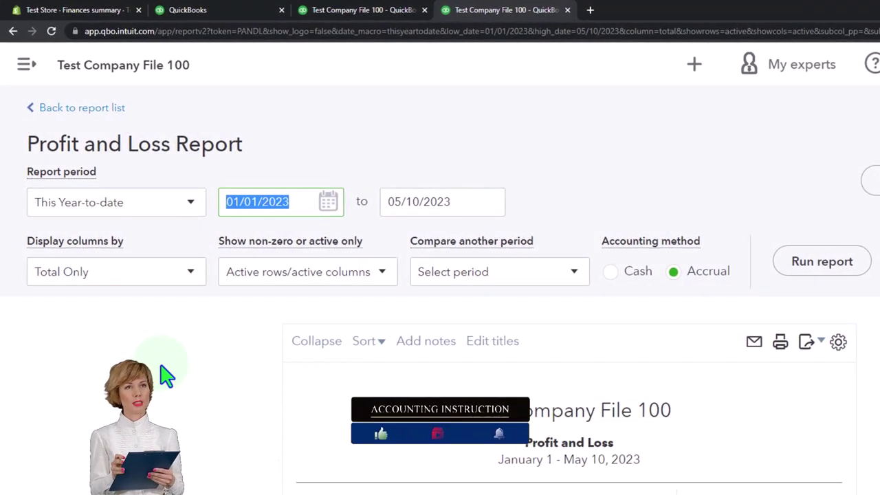
type("11")
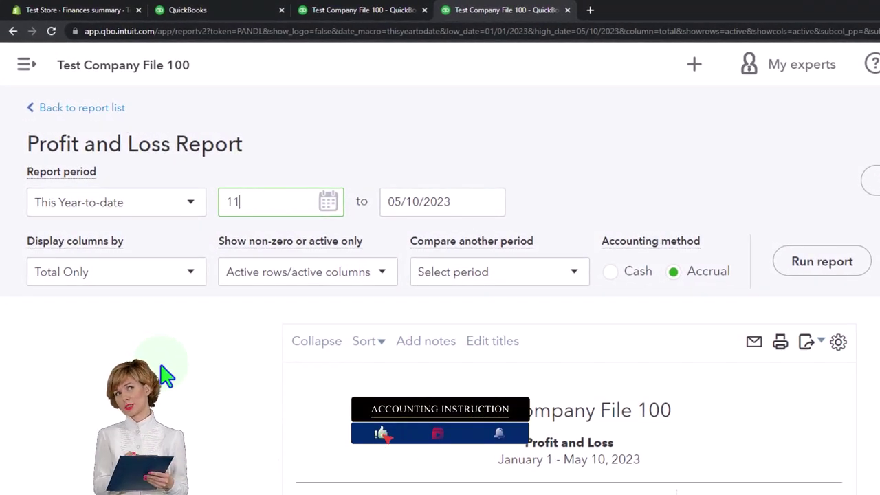
type("01/2025")
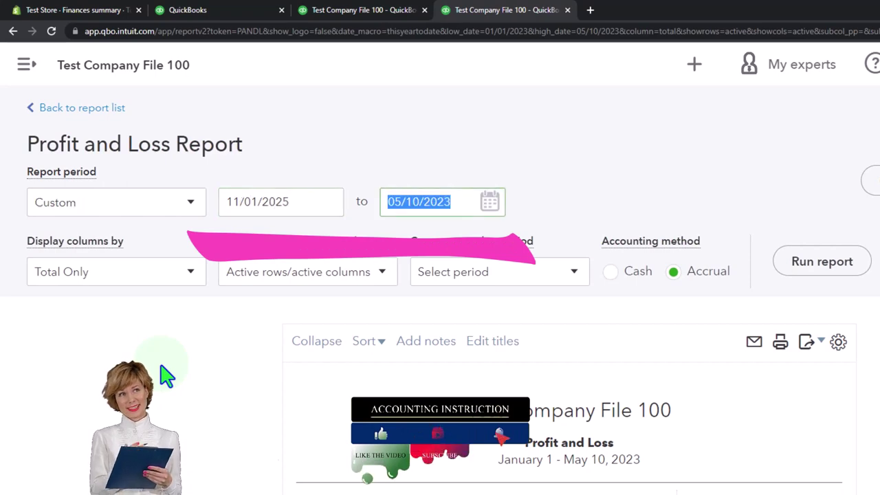
type("113025")
key("Tab")
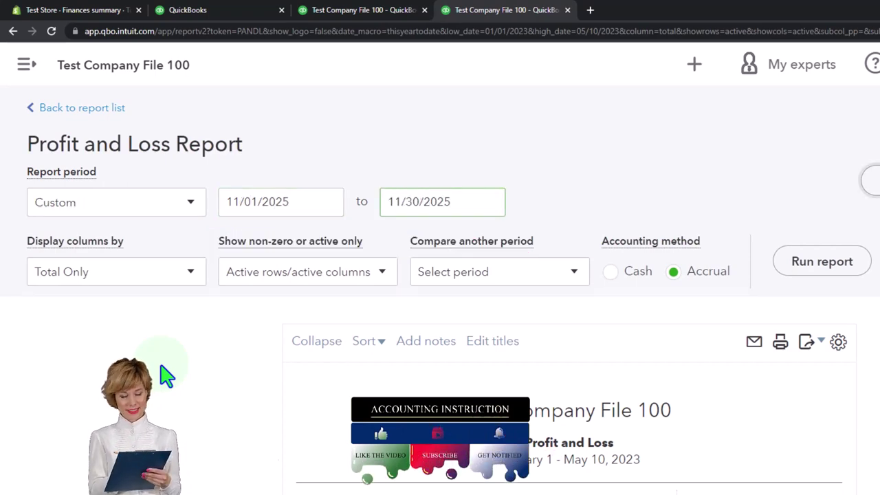
left_click(814, 263)
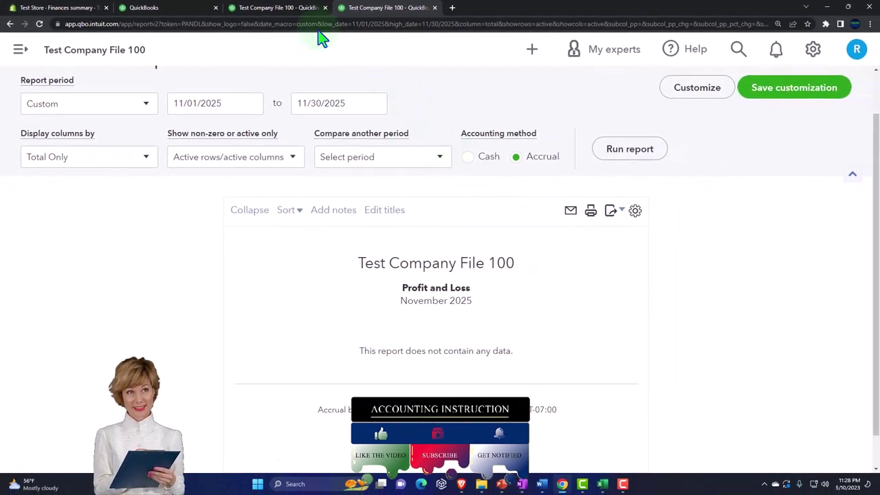
- Run the Balance Sheet report for 11/01/2025 to 11/30/2025 with the navigation collapsed, and return to the original QuickBooks tab
left_click(288, 10)
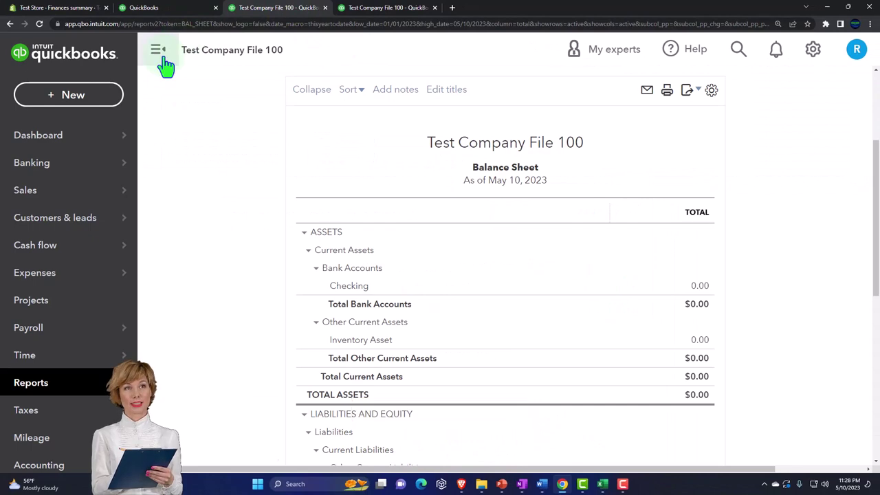
left_click(156, 51)
scroll(172, 199, "up", 3)
left_click(207, 169)
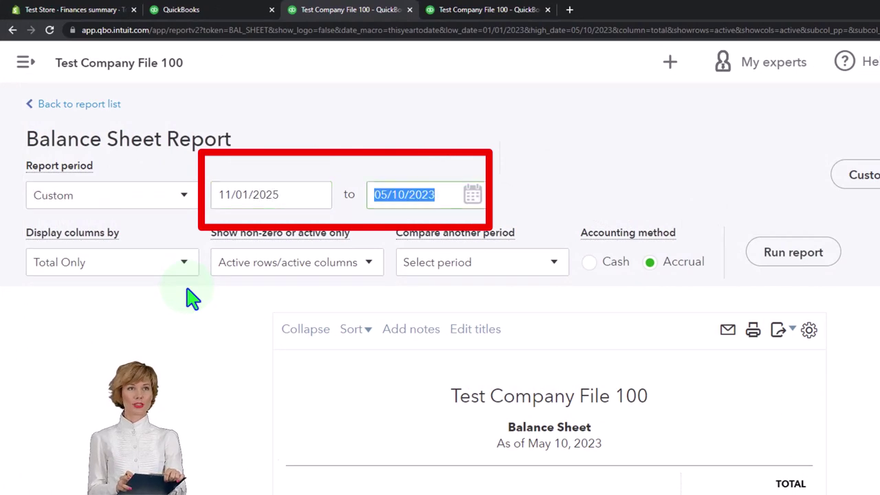
key("Tab")
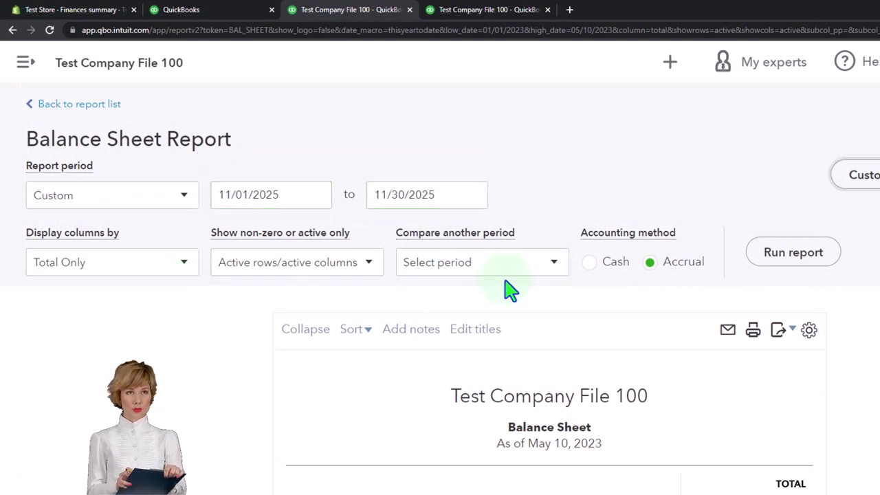
left_click(776, 253)
scroll(778, 258, "down", 3)
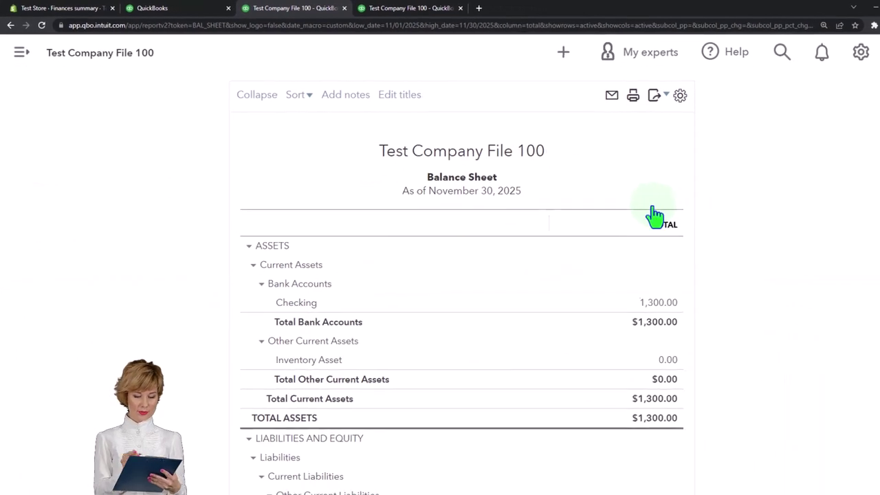
left_click(199, 8)
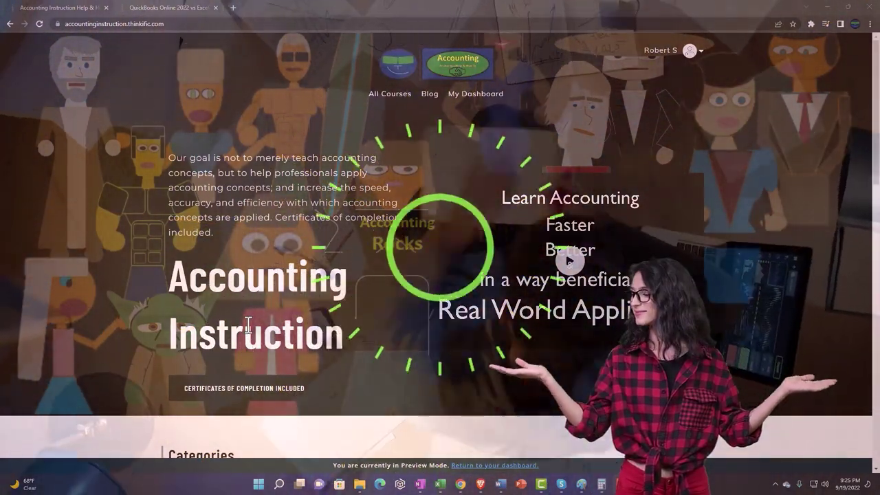
- Examine the Accounting Instruction course categories and the lesson sections of the QuickBooks Online 2022 course
scroll(121, 376, "down", 6)
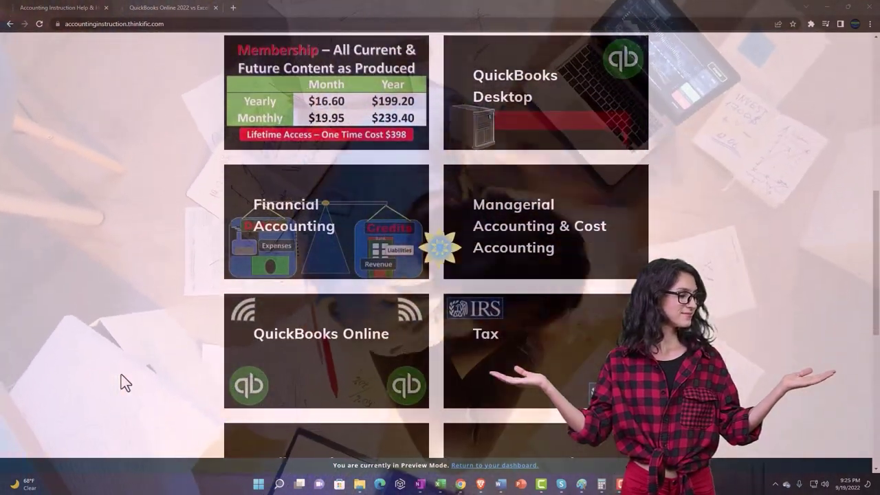
scroll(121, 377, "down", 5)
scroll(121, 374, "down", 1)
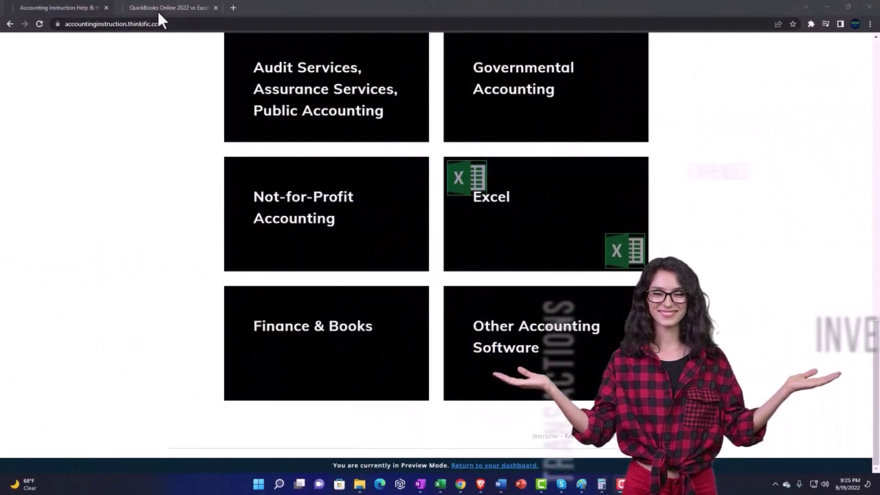
left_click(157, 8)
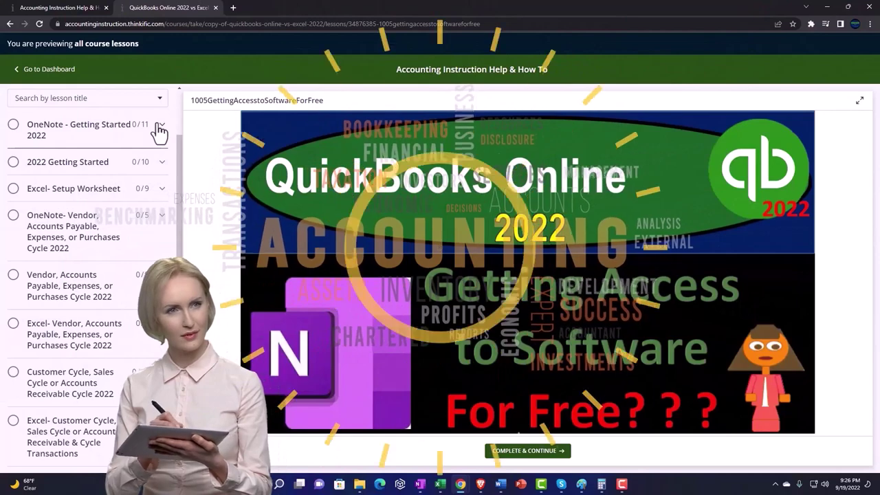
left_click(158, 127)
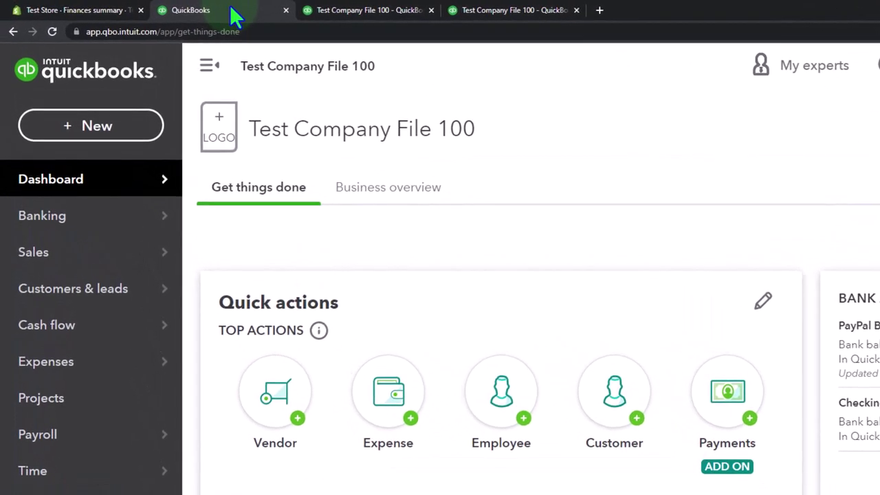
- Open the Banking page and compare the Checking transaction for review with Shopify's Total sales report
left_click(90, 224)
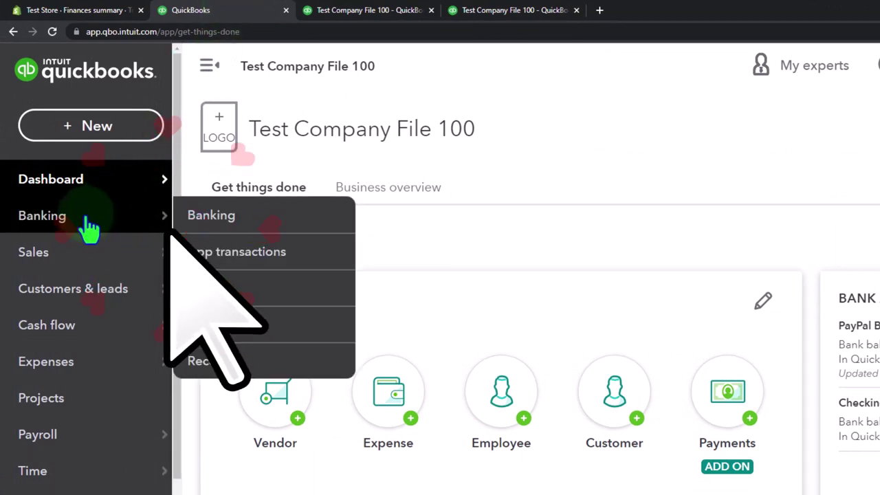
left_click(89, 228)
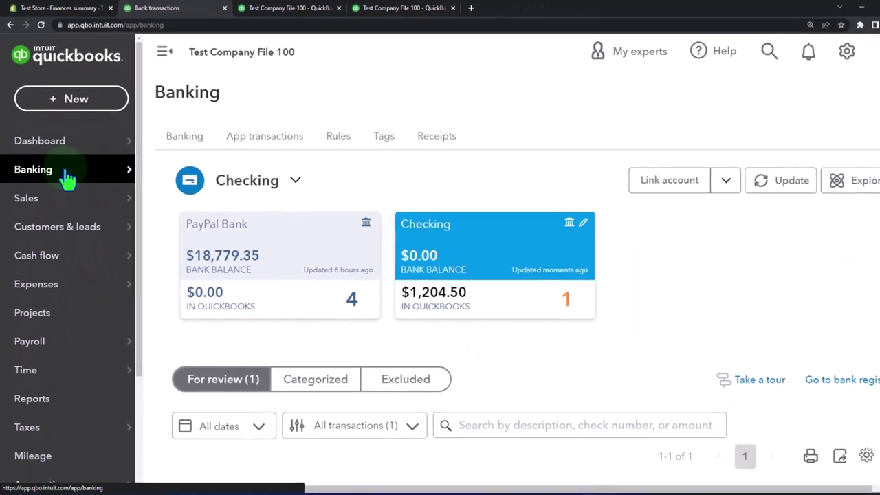
left_click(58, 10)
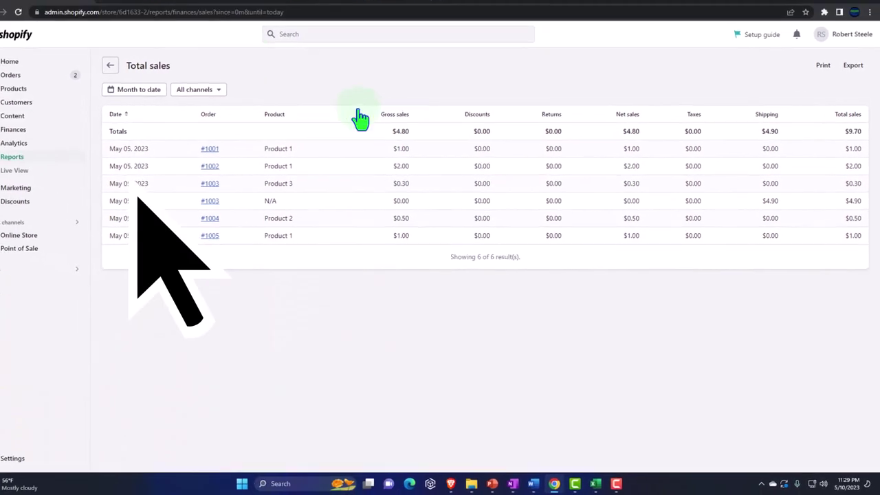
left_click(177, 10)
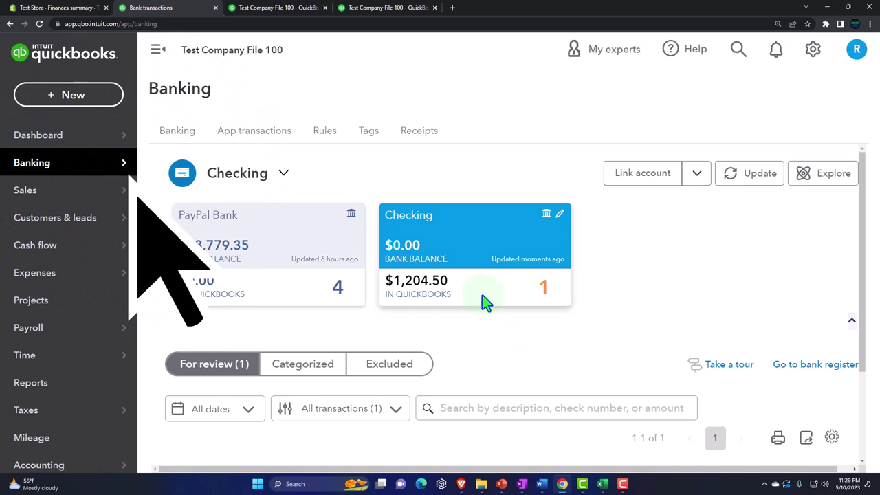
scroll(484, 302, "down", 3)
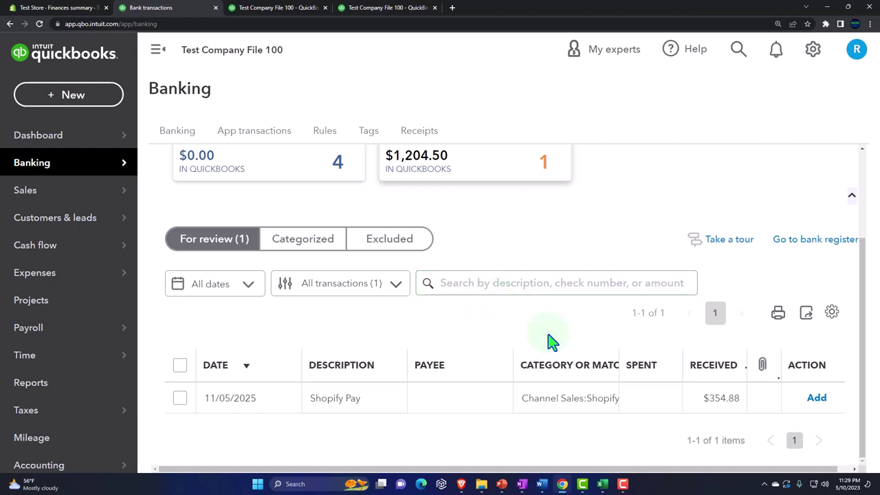
- Switch to Excel with a new blank workbook, maximize its window and enlarge the sheet
left_click(603, 484)
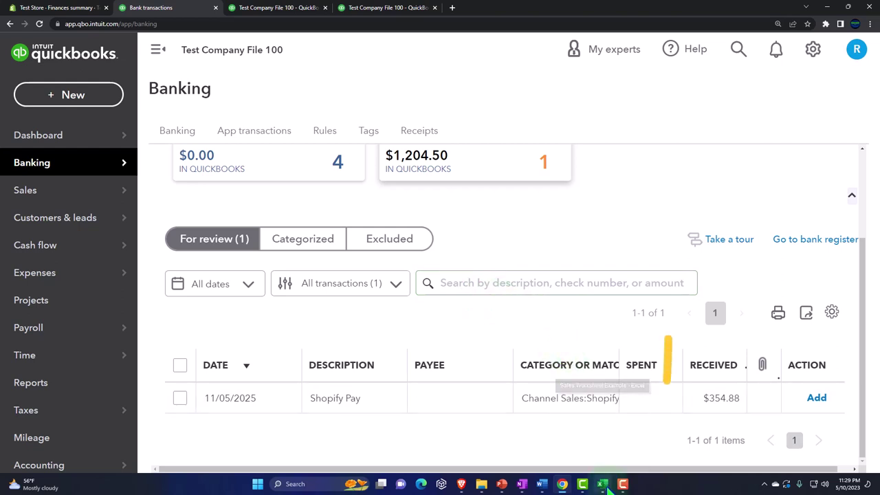
right_click(604, 485)
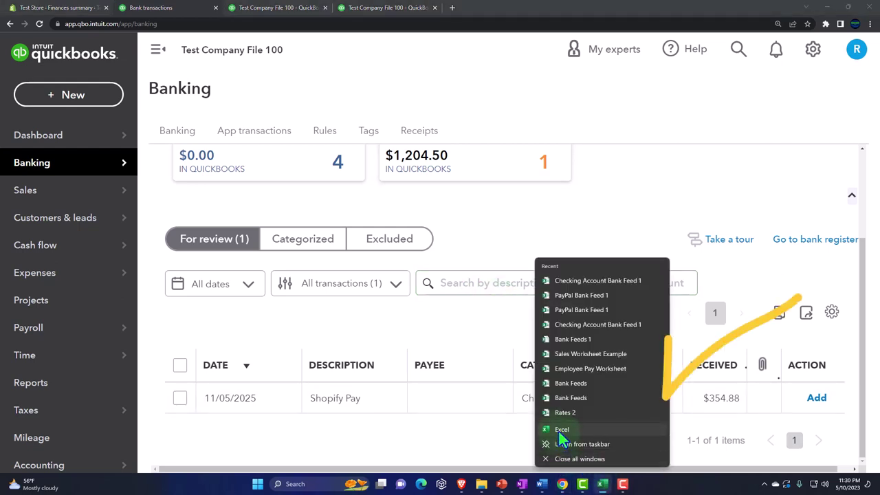
left_click(561, 429)
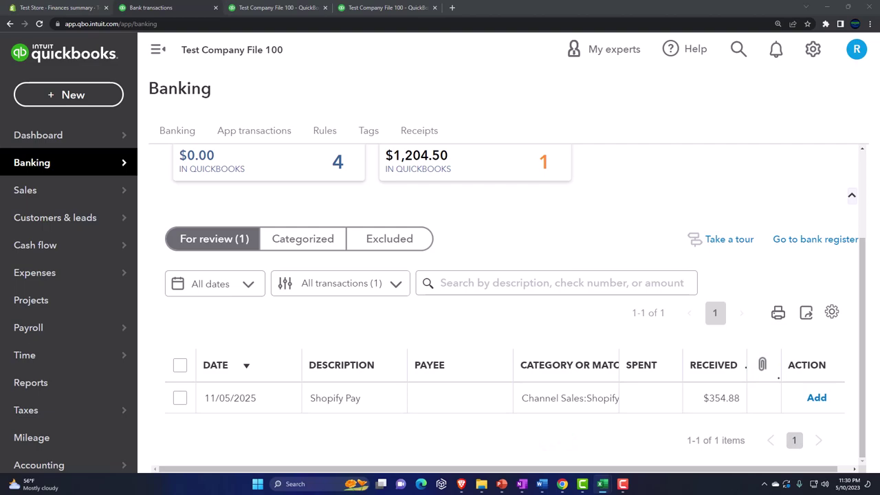
left_click_drag(622, 298, 427, 9)
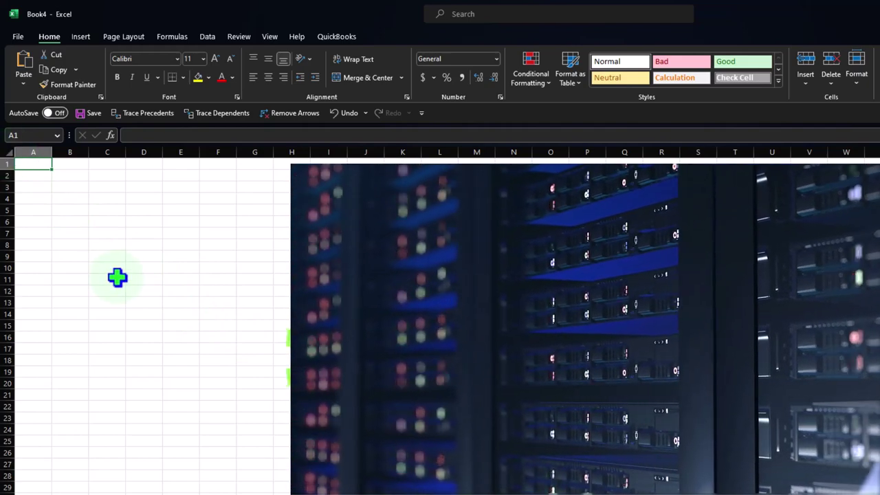
scroll(117, 277, "up", 8)
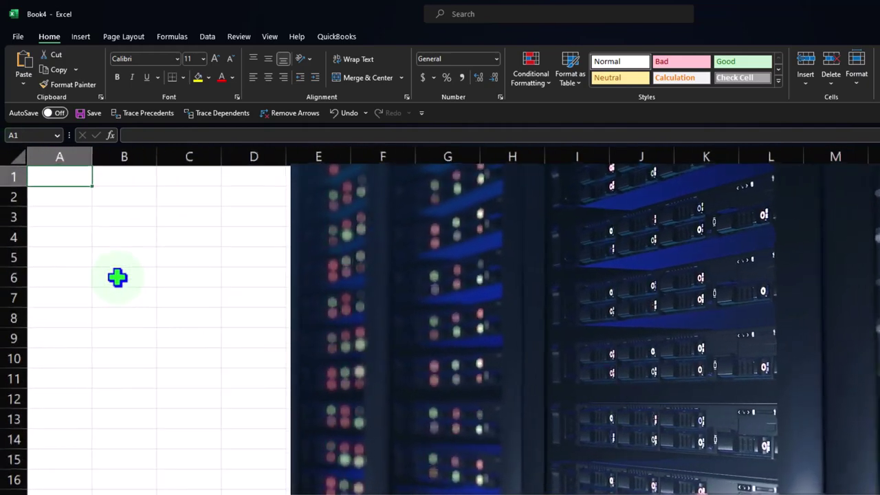
- Format all cells of the sheet as Currency with two decimals, no symbol, and negative numbers in red with parentheses
scroll(117, 277, "up", 3)
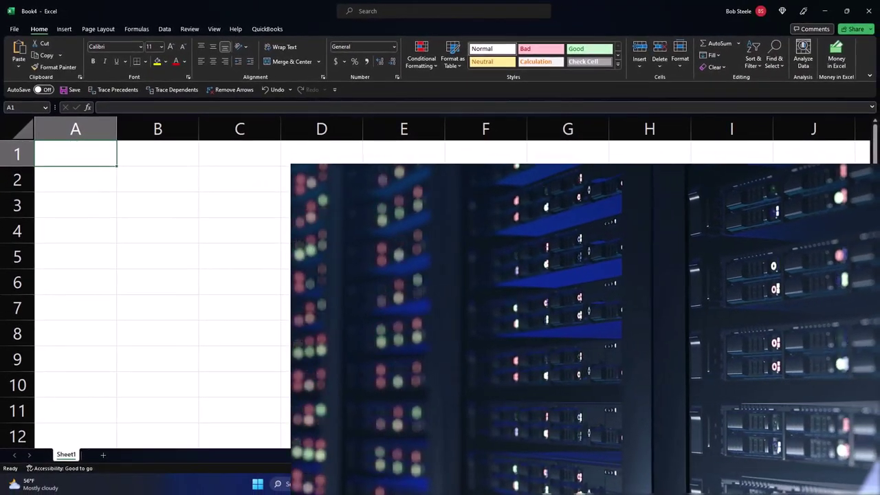
left_click(19, 128)
right_click(112, 176)
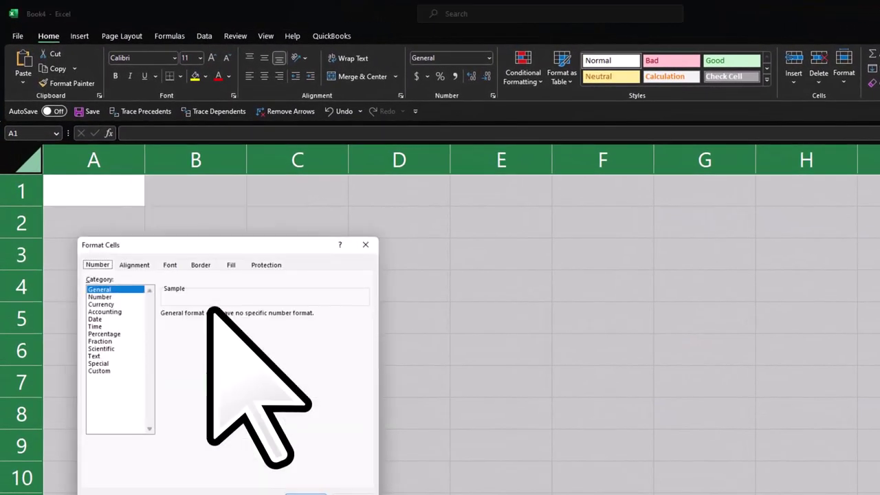
left_click(102, 305)
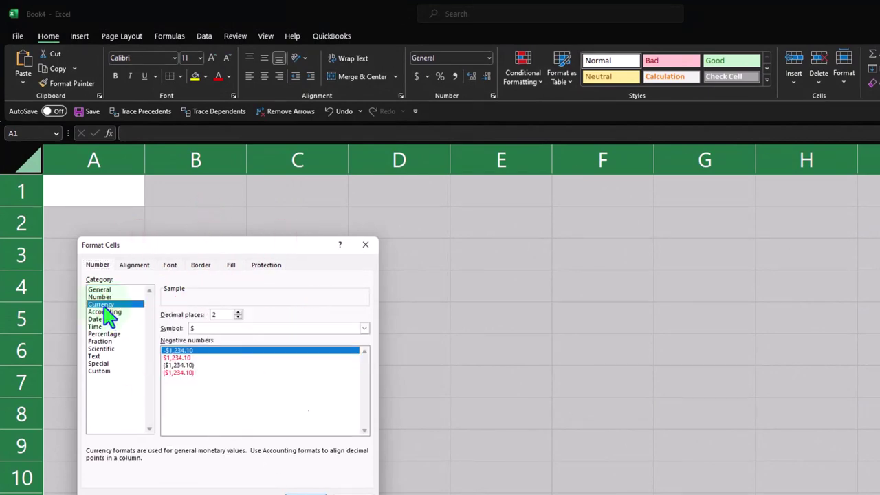
left_click(175, 371)
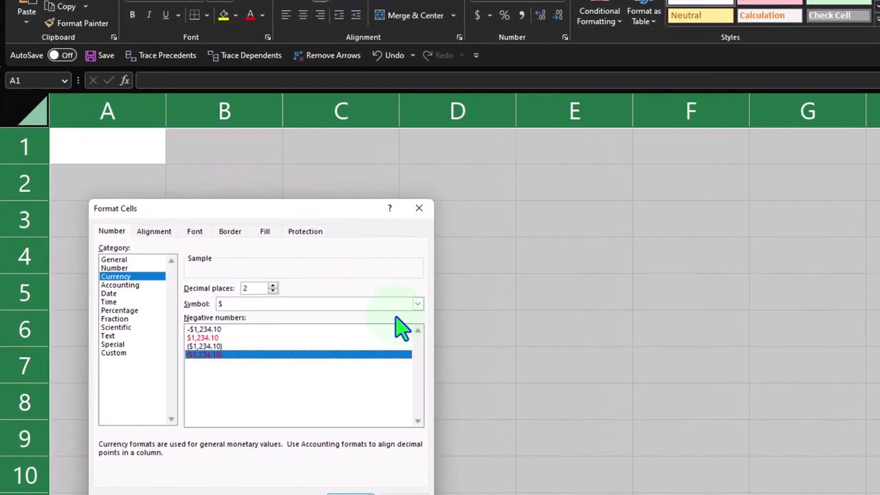
left_click(417, 303)
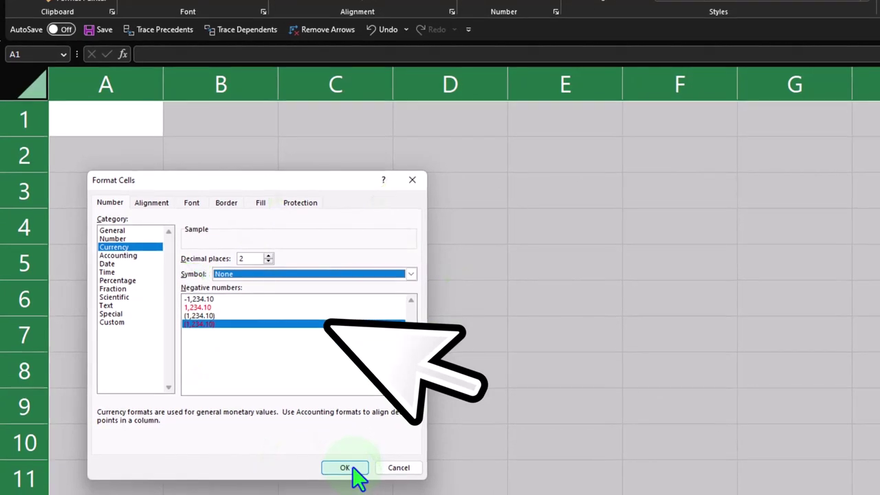
left_click(345, 468)
- Enter the title "Finance Report by Day" in cell A1
left_click(108, 124)
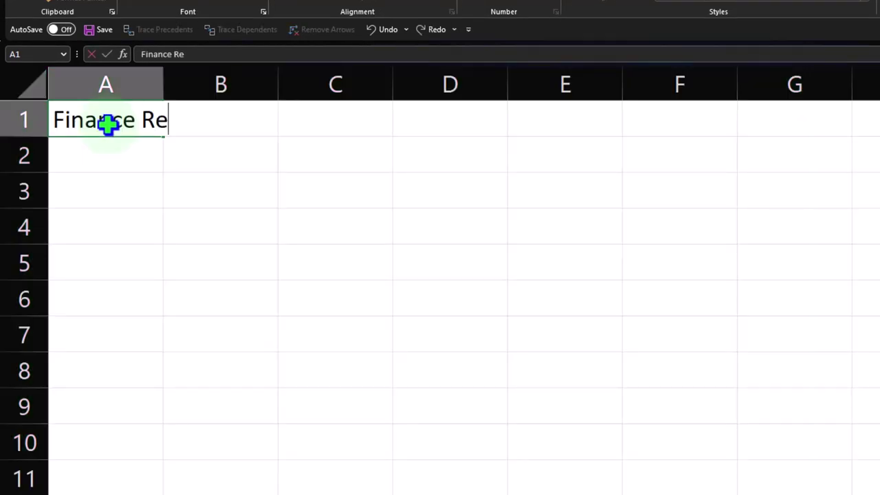
type("Finance Report by ")
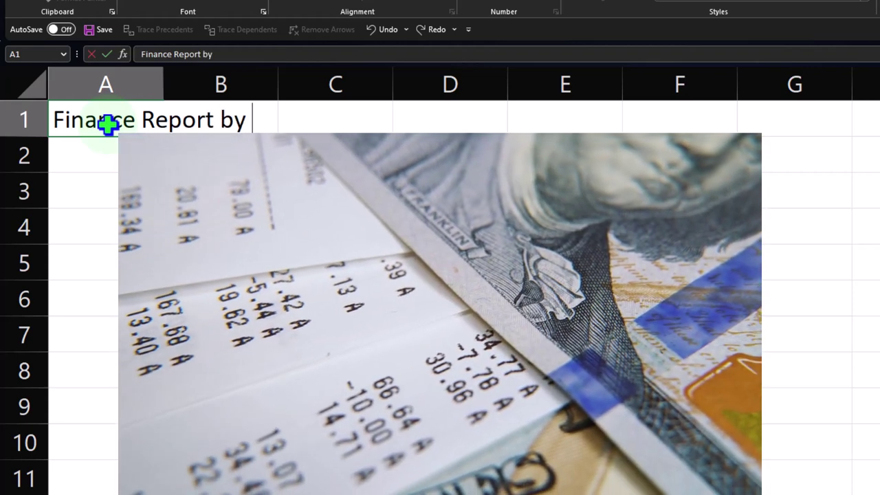
type("Day")
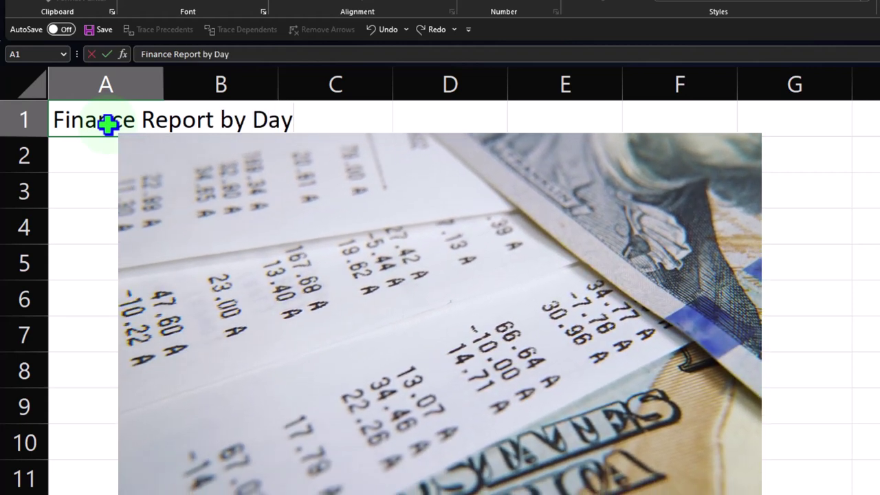
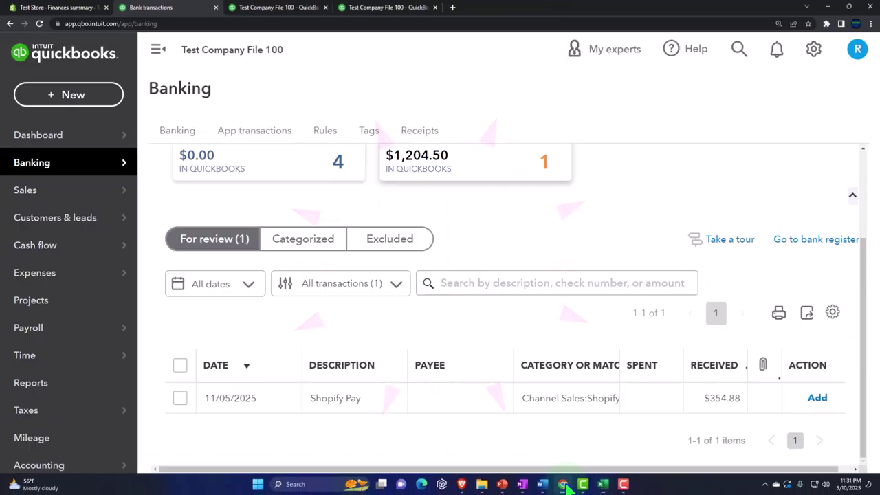
- Check Shopify's Total sales report in the browser, and widen column A in the new Excel workbook
left_click(81, 12)
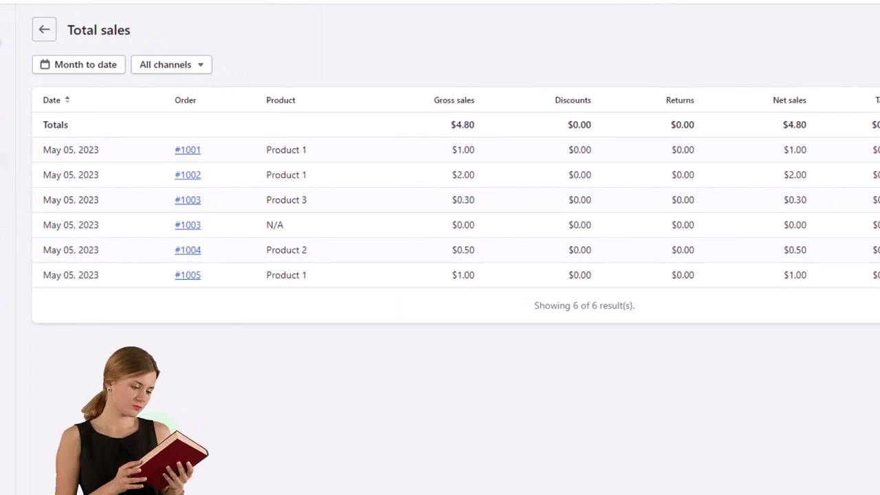
left_click(440, 230)
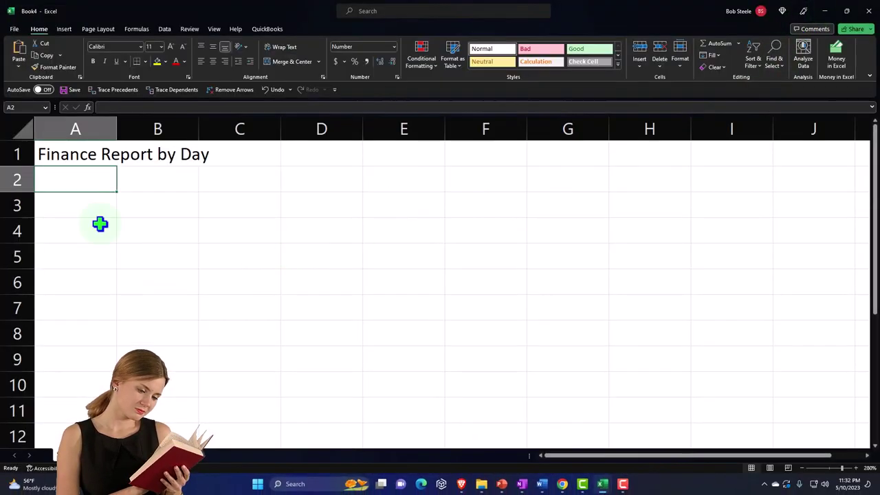
left_click(87, 207)
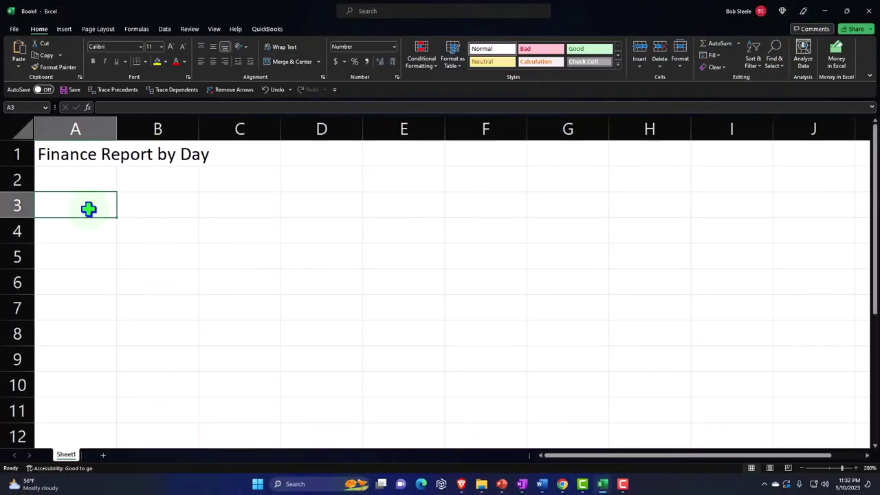
left_click_drag(117, 130, 181, 129)
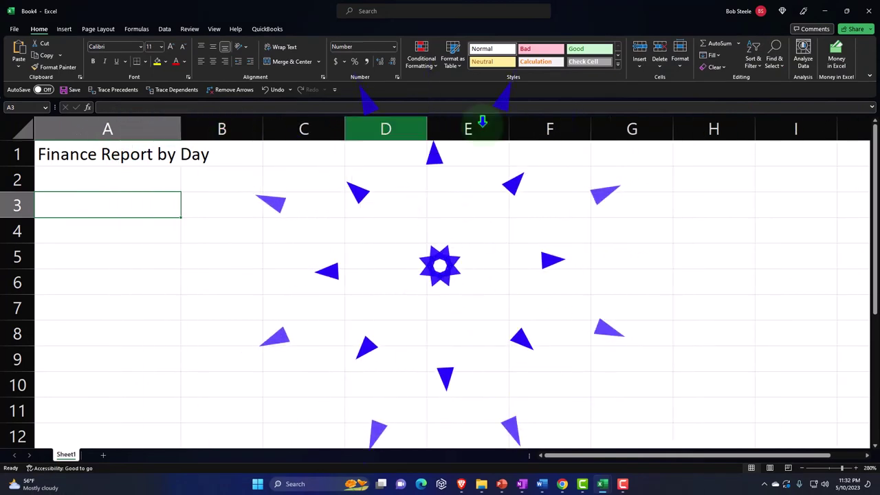
- Examine the Shopify and Amazon (2) sheets of the Sales Worksheet Example workbook, including the Amazon deposit detail, and return to the new workbook
key("alt+Tab")
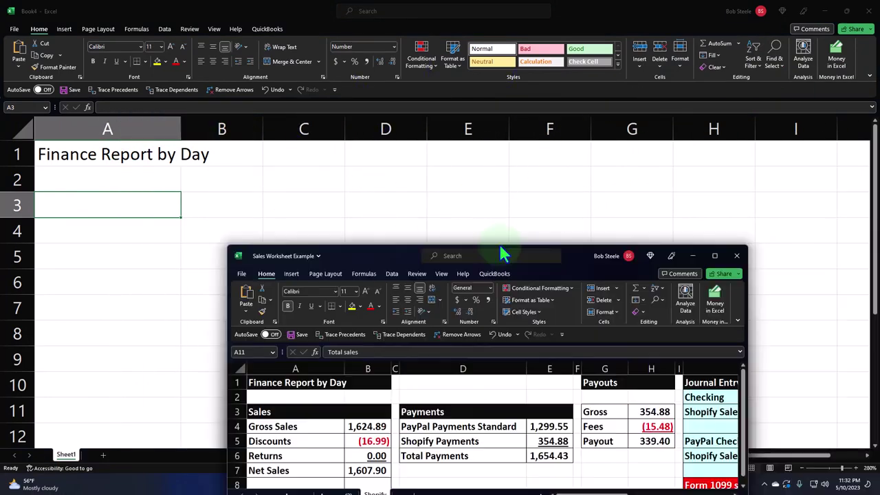
left_click_drag(507, 251, 428, 3)
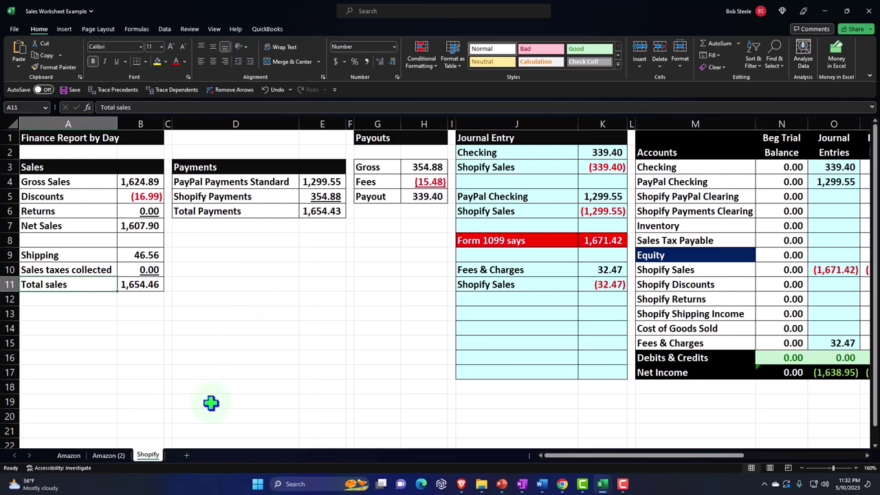
left_click(110, 456)
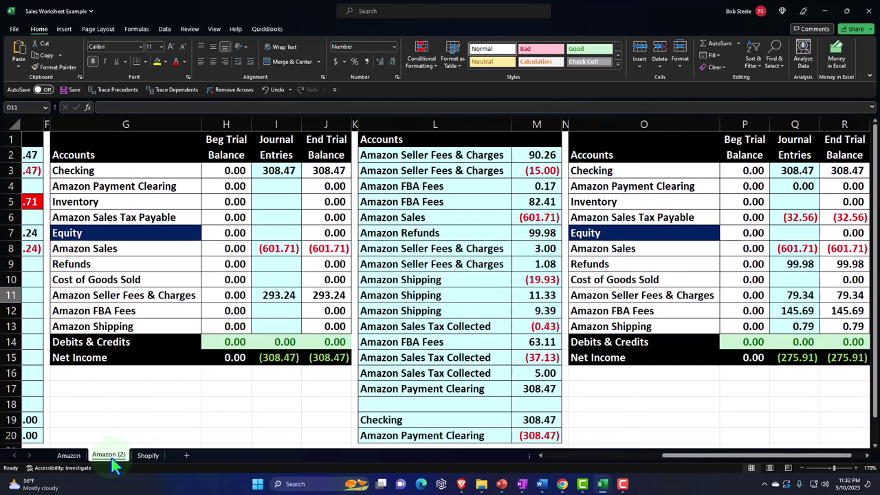
left_click_drag(690, 462, 488, 462)
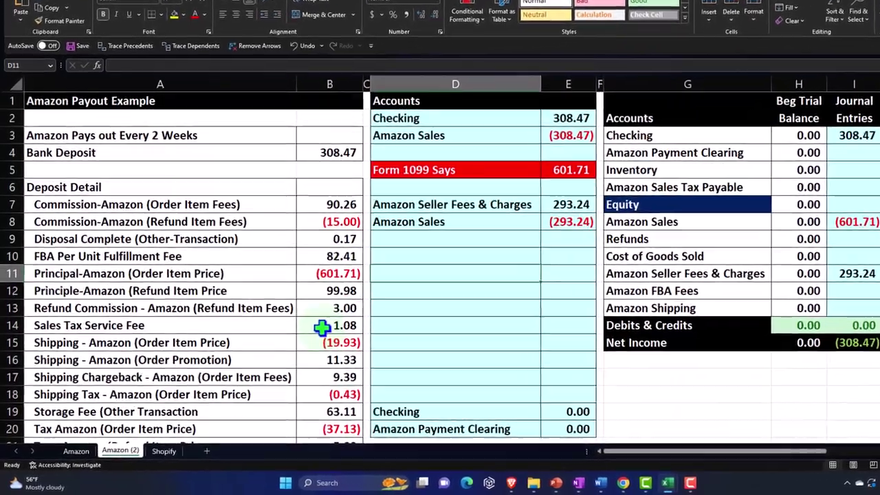
scroll(294, 342, "down", 1)
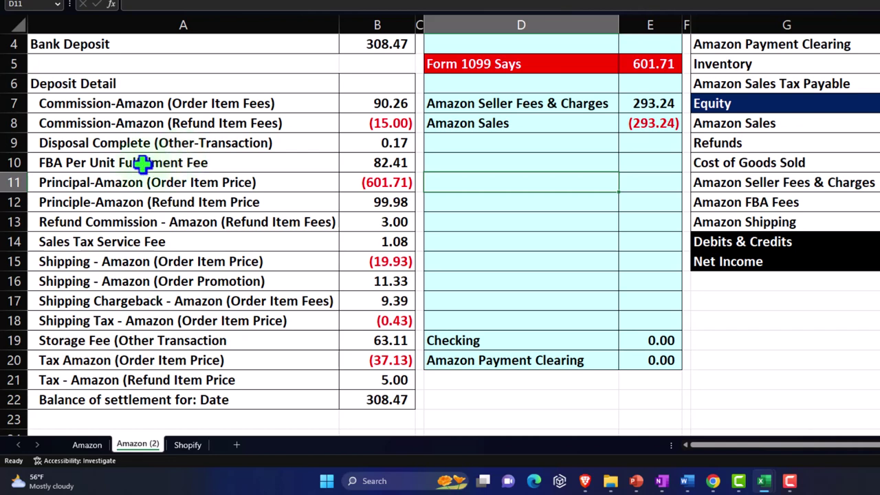
mouse_move(90, 83)
left_mouse_down()
mouse_move(284, 304)
mouse_move(312, 392)
mouse_move(349, 397)
left_mouse_up()
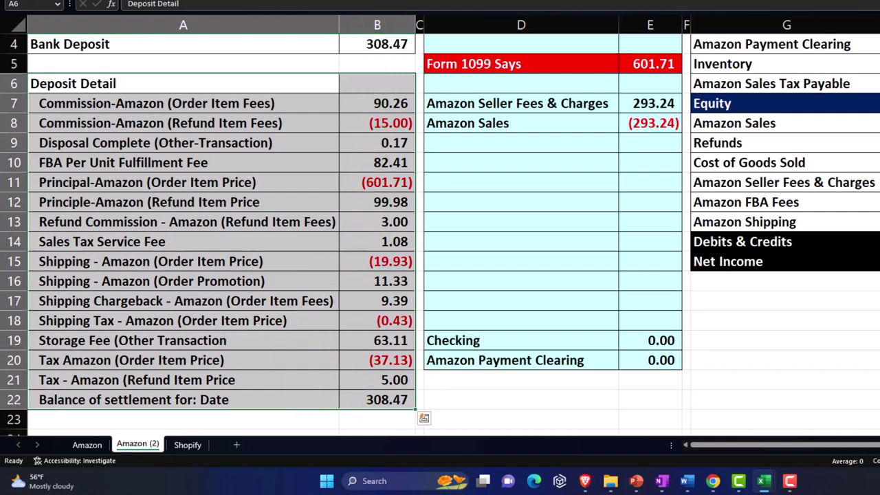
key("super+Down")
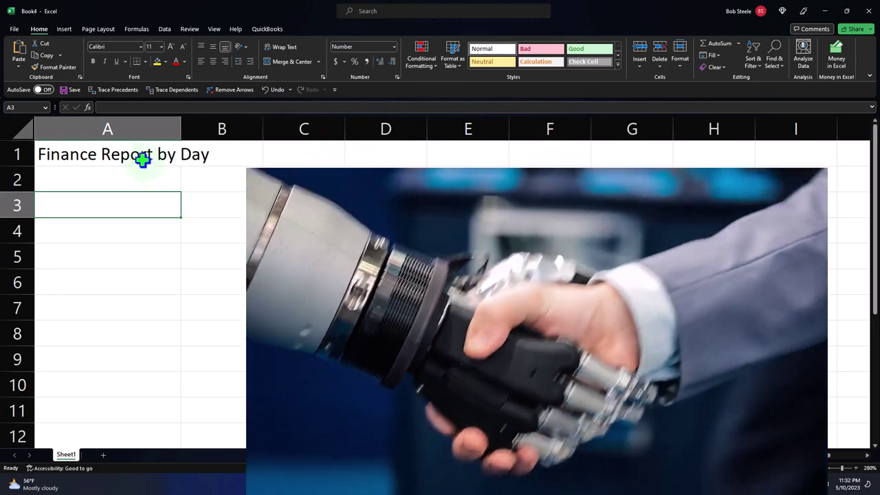
- Format the title cells A1:B1 as a header with black fill and white font
left_click_drag(142, 159, 186, 153)
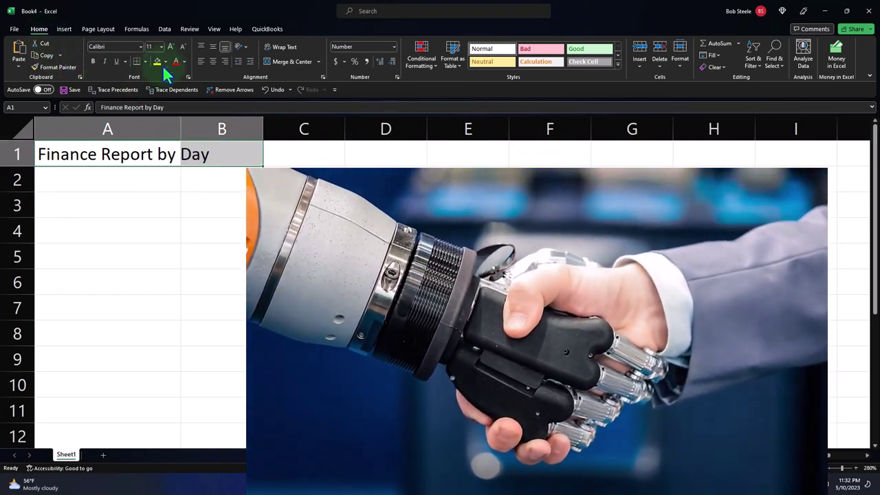
left_click(165, 62)
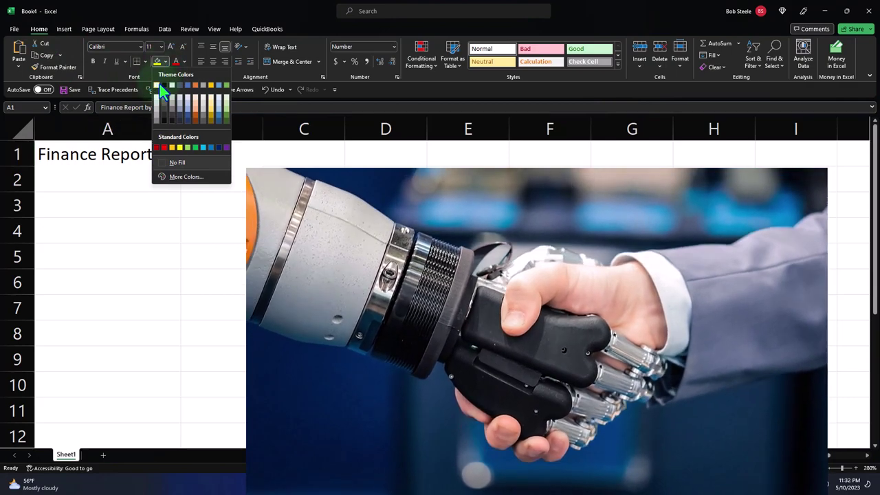
left_click(163, 85)
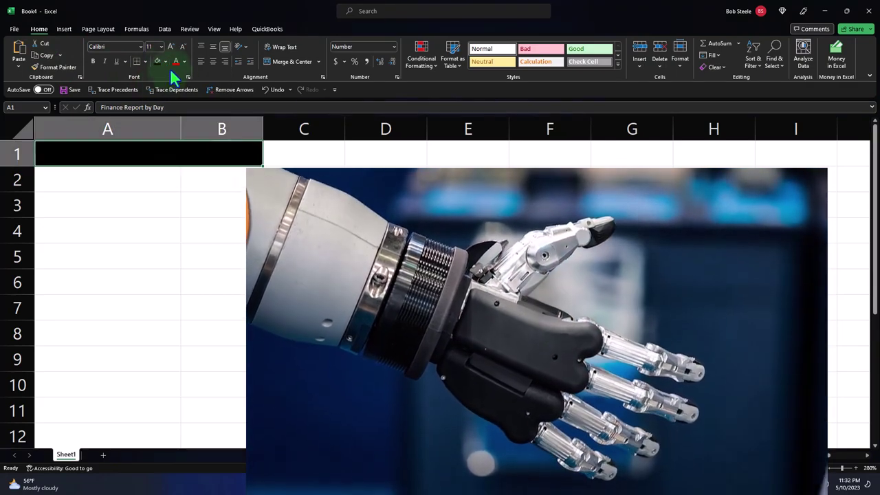
left_click(185, 61)
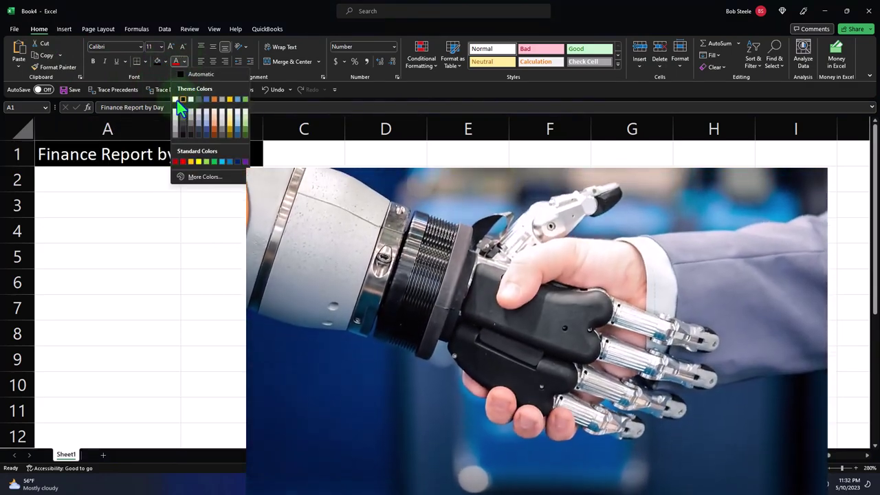
left_click(177, 101)
left_click(125, 200)
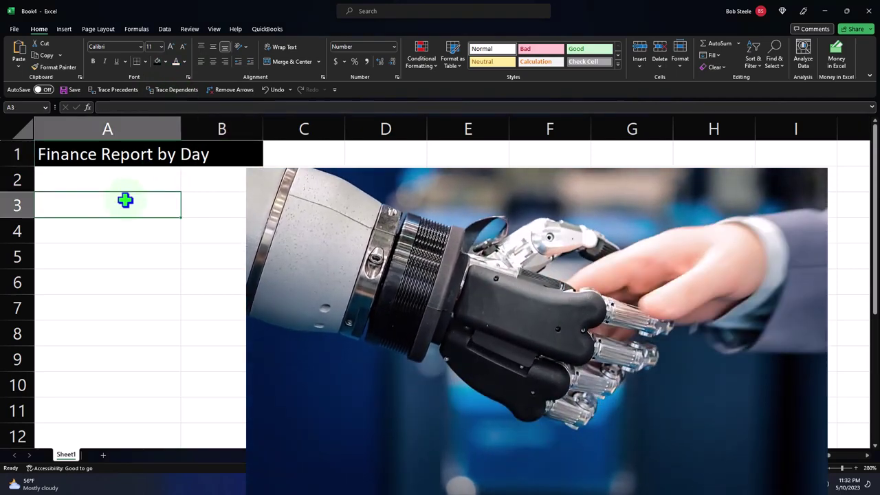
- Make the whole sheet bold and enter the section heading "Sales" in cell A3
left_click(30, 128)
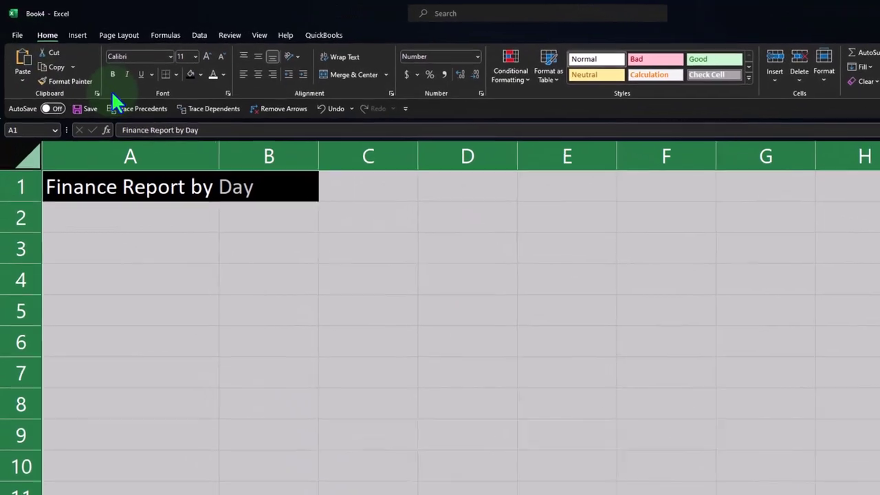
left_click(113, 74)
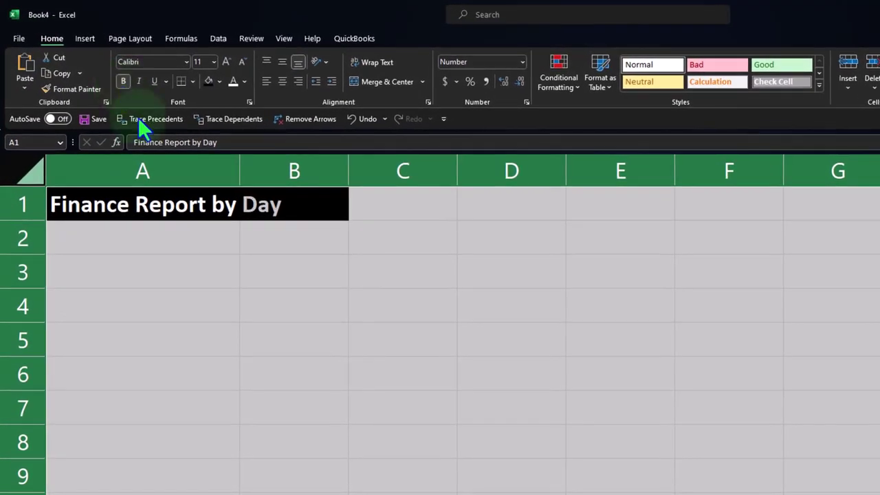
left_click(117, 261)
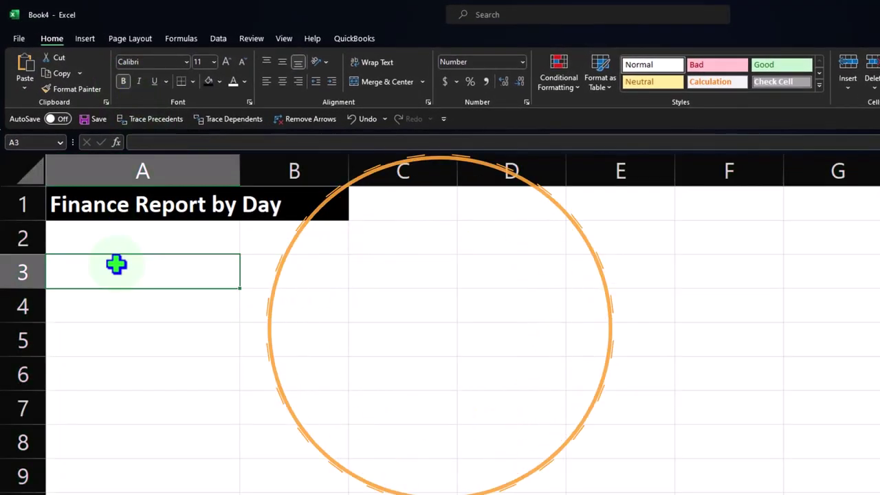
type("Sales")
key("Return")
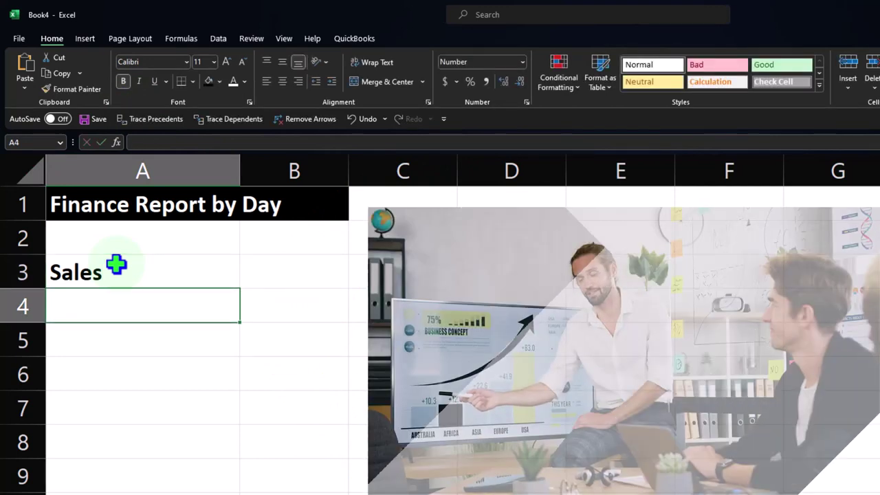
- Apply black fill and white font to the Sales heading across A3:B3
left_click_drag(116, 264, 246, 271)
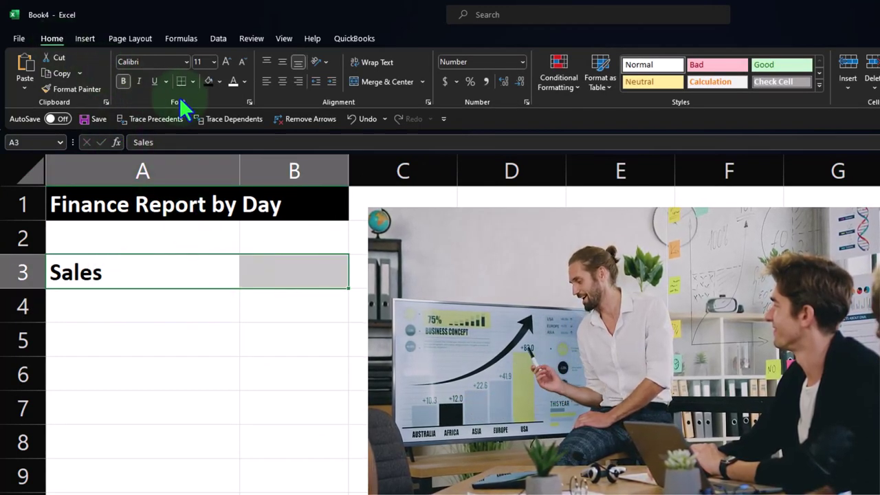
left_click(206, 84)
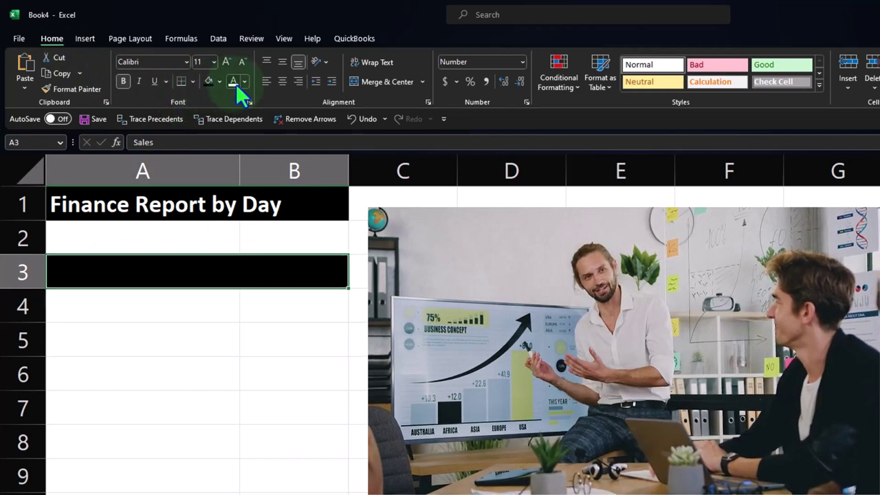
left_click(235, 83)
- Enter the row labels "Gross Sales", "Discounts" and "Returns Net Sales" in cells A4:A6 under the Sales heading
left_click(110, 309)
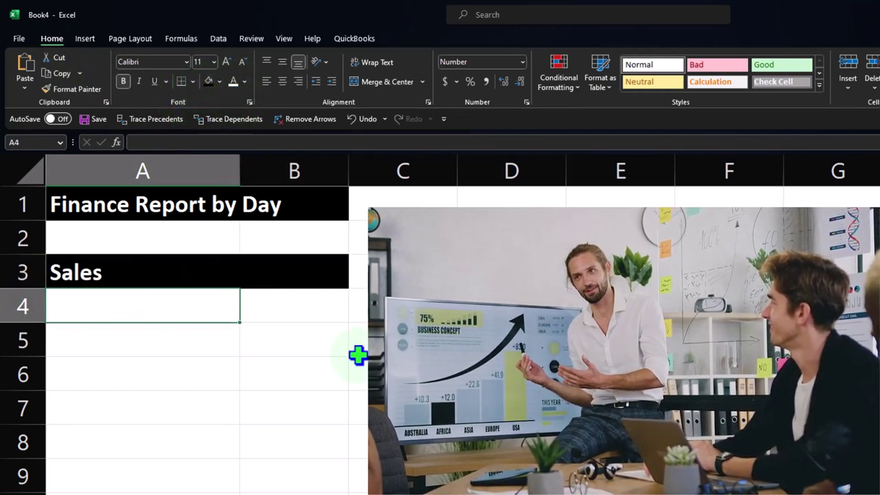
type("Gross")
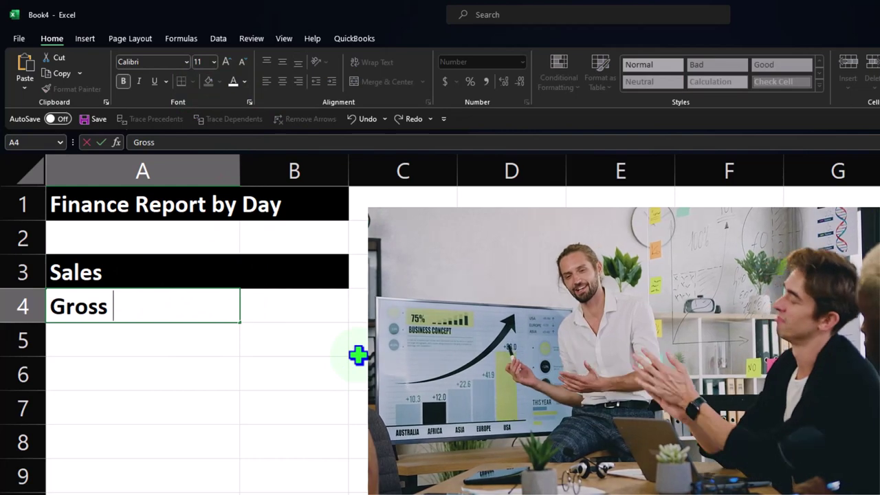
type(" Sales")
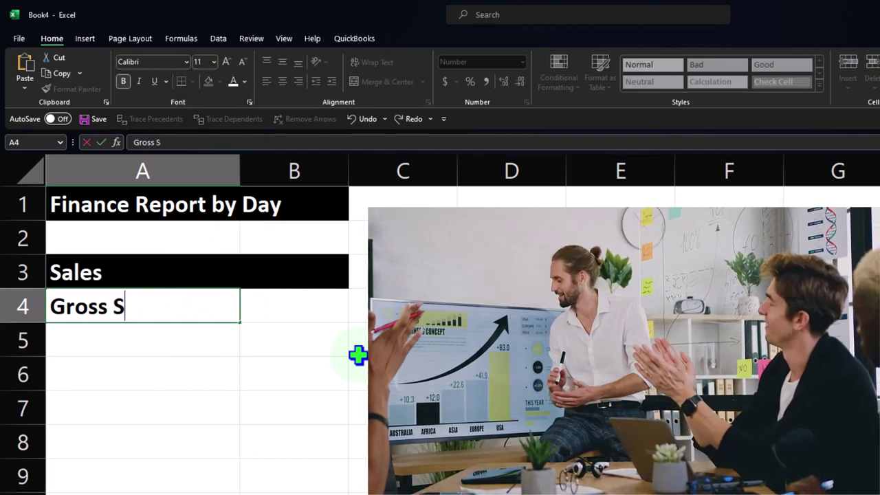
key("Return")
type("Discounts")
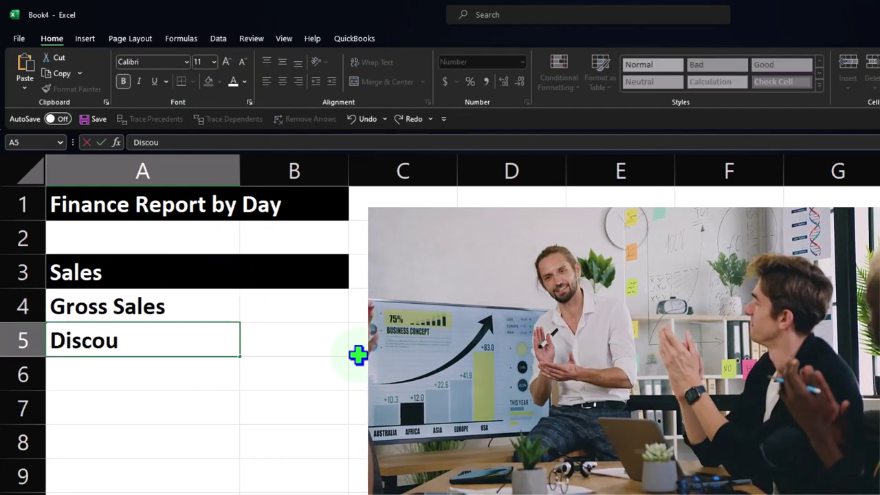
key("Return")
type("Returns Net ")
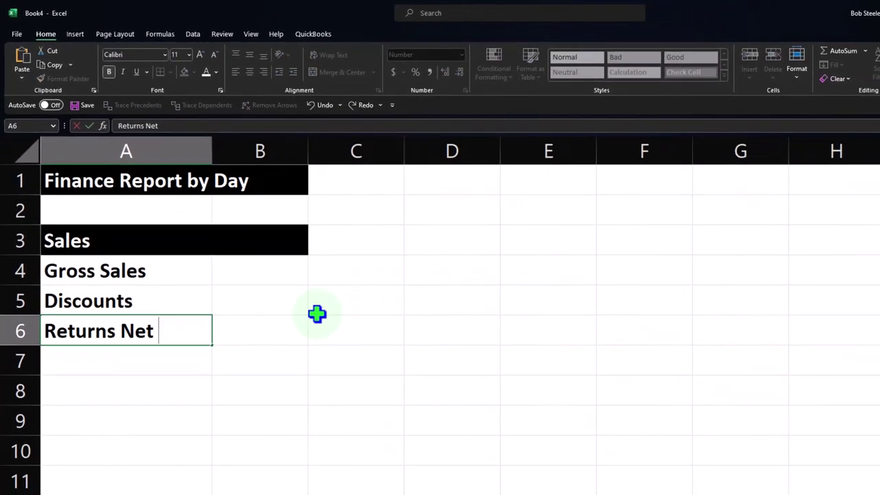
type("Sales")
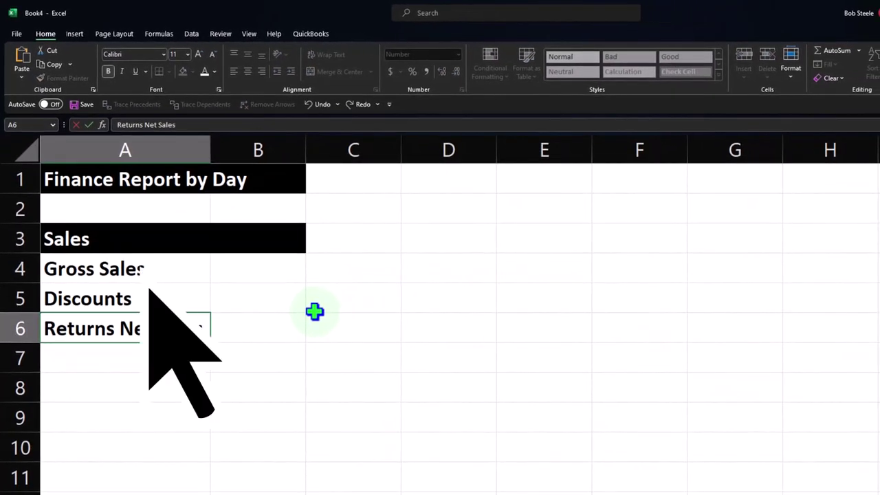
key("Return")
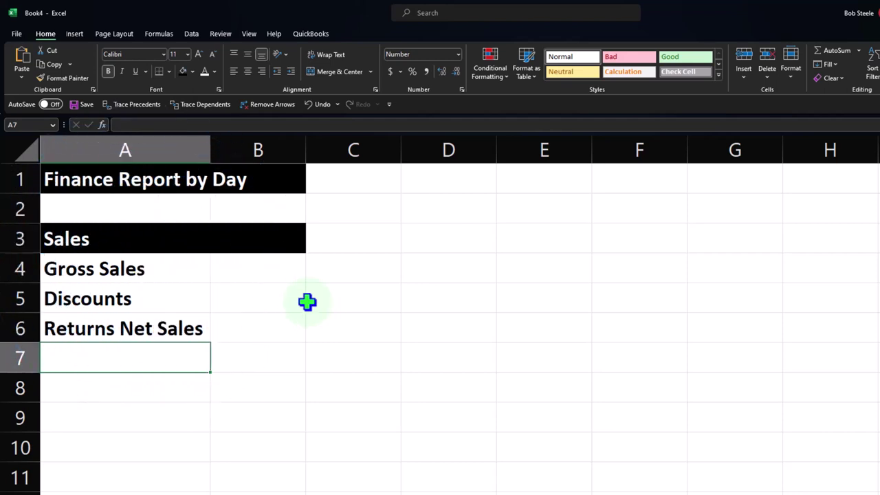
- Enter 1624.89 for gross sales, -16.99 for discounts and 0 for returns in B4:B6, underlining the value in B6
left_click(256, 267)
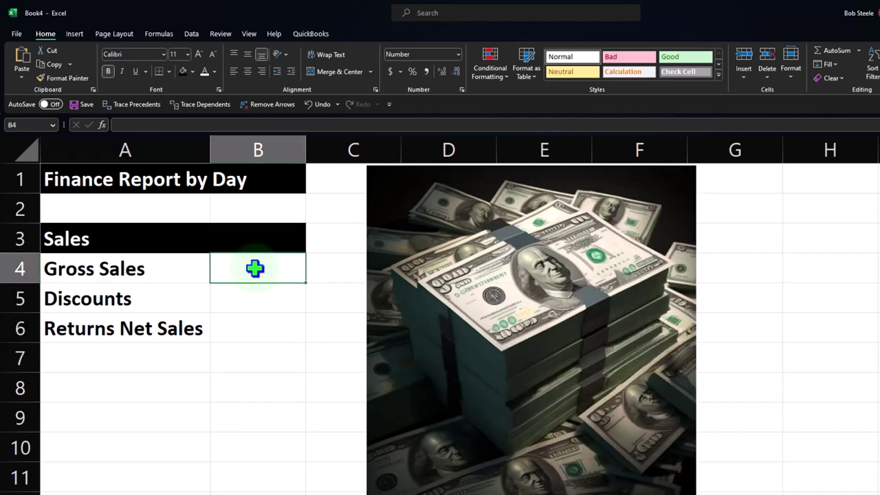
type("1,6")
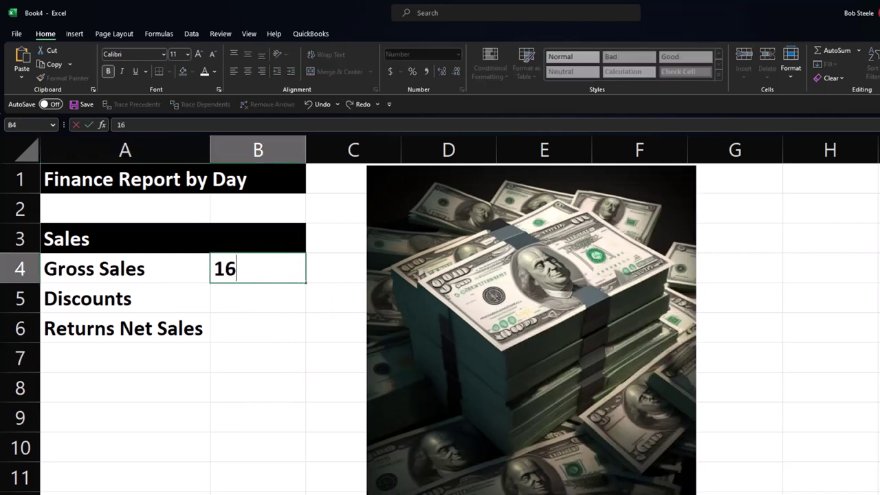
type("24.89")
key("Return")
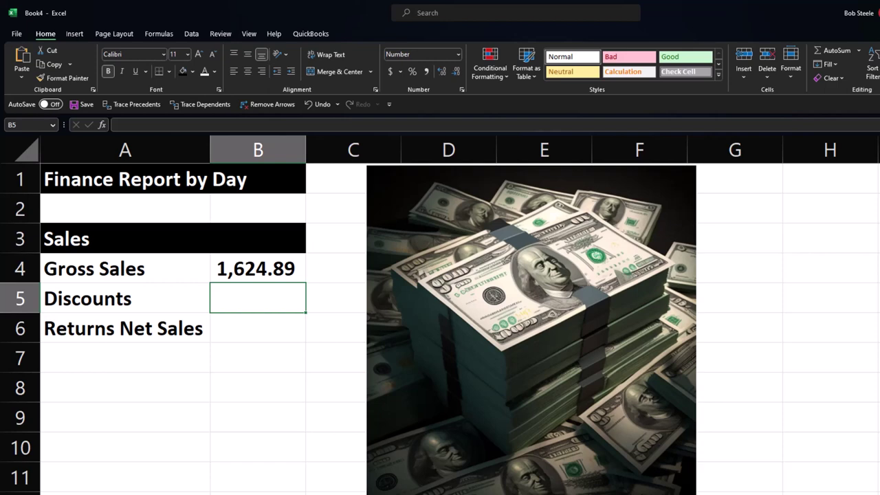
type("-")
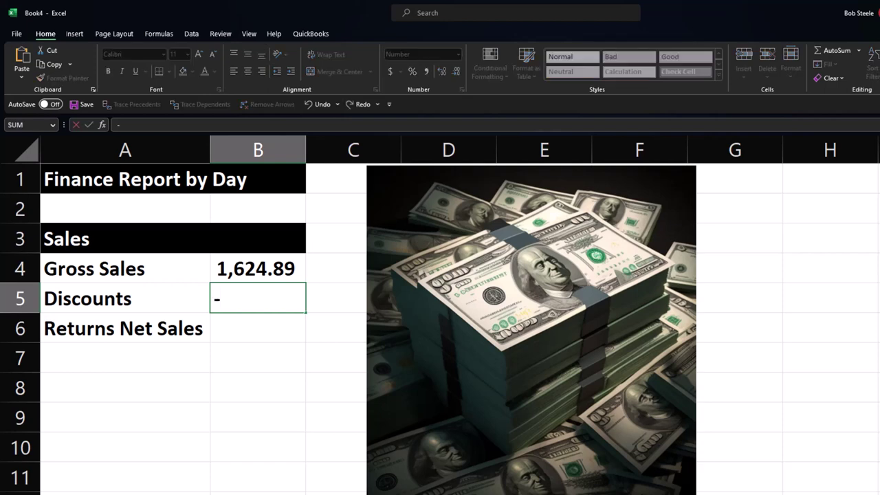
type("16.99")
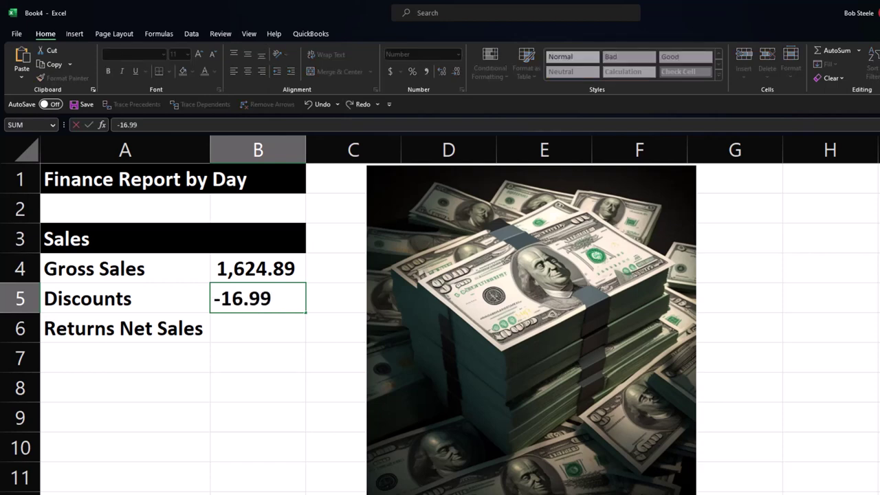
key("Return")
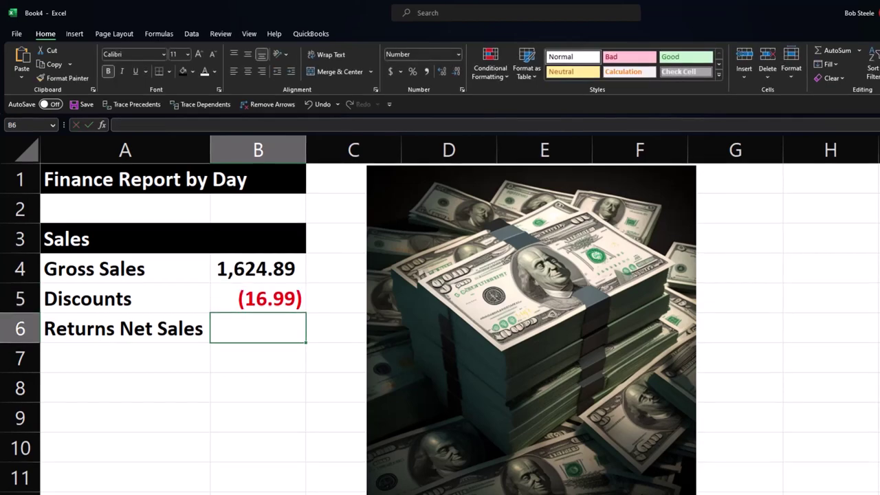
type("0")
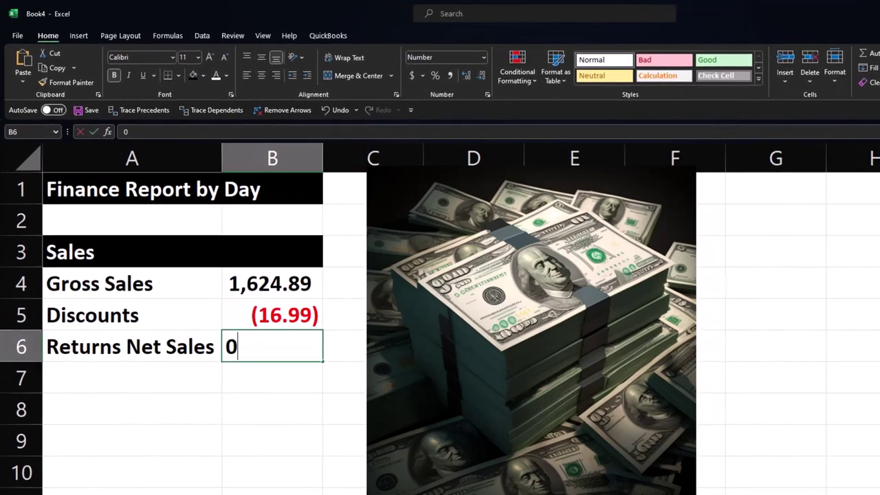
key("Return")
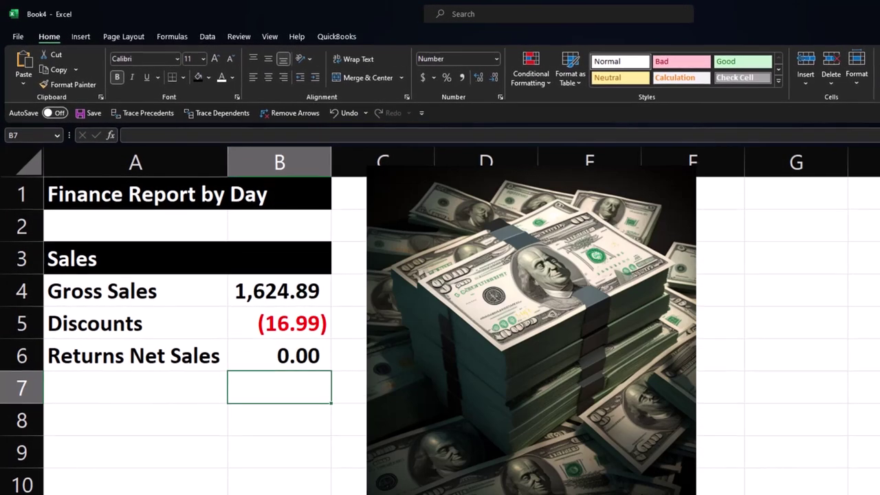
key("Up")
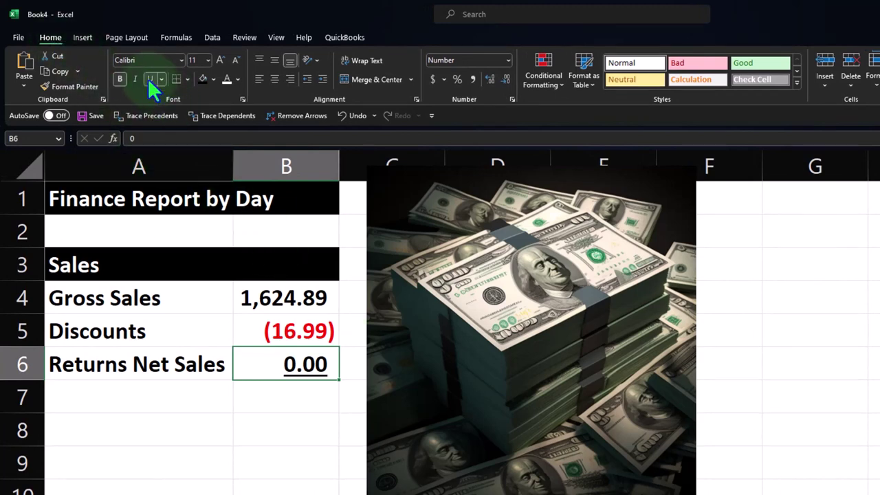
- Add a "Net Sales" row in A7 and total B4:B6 with a SUM formula in B7
key("Down")
key("Left")
type("Ne")
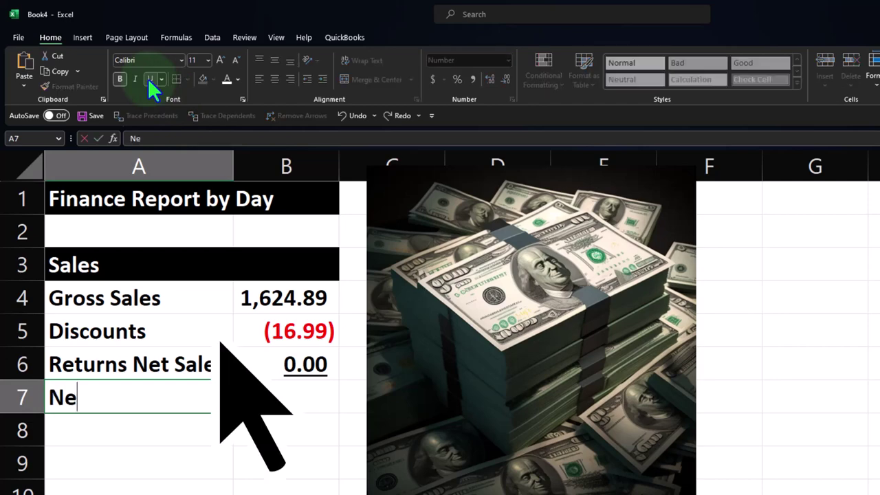
type("t Sales")
key("Tab")
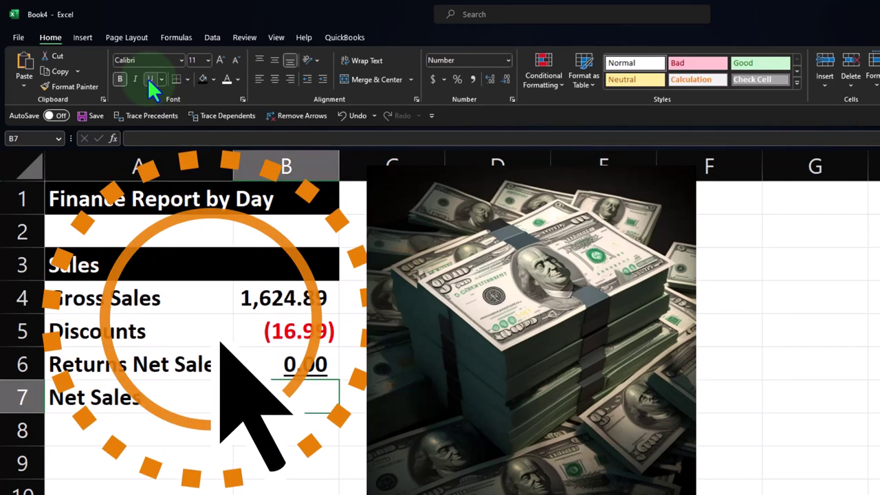
type("=sum(")
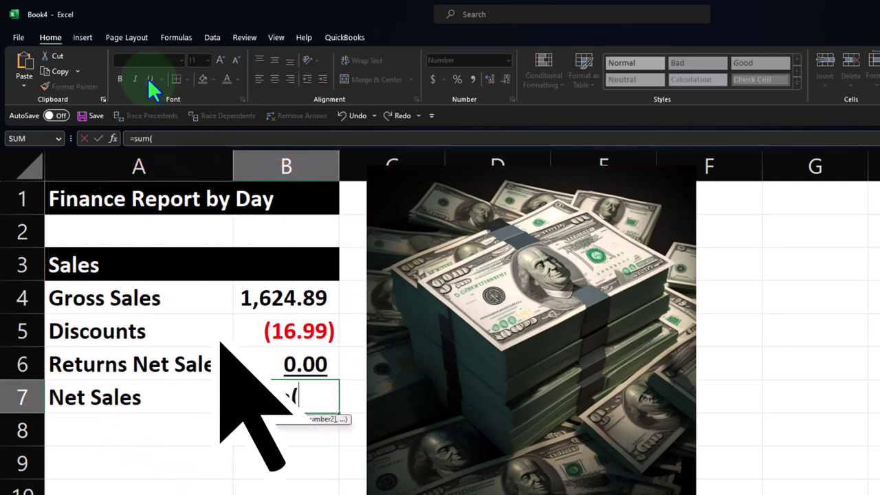
key("Up")
key("shift+Up")
key("shift+Up")
key("Return")
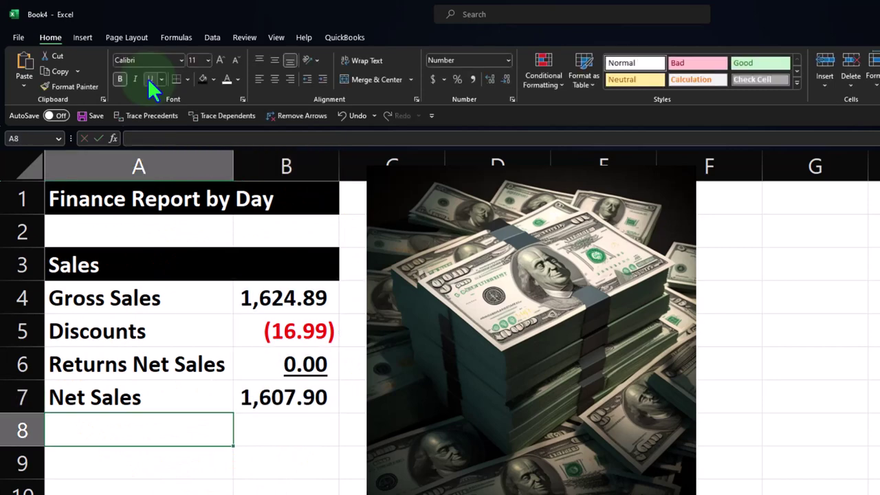
- Enter the labels "Shipping" in A9 and "Sales taxes collected" in A10, and widen column A to fit them
key("Down")
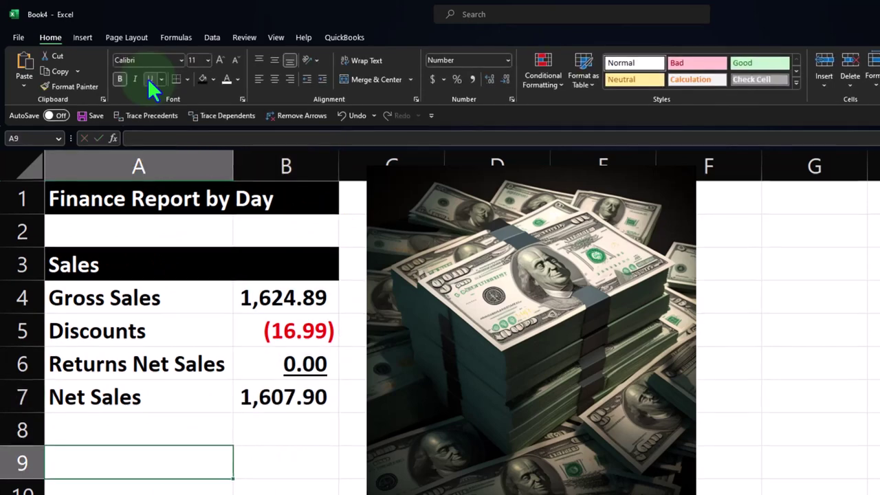
type("SHipping")
key("Return")
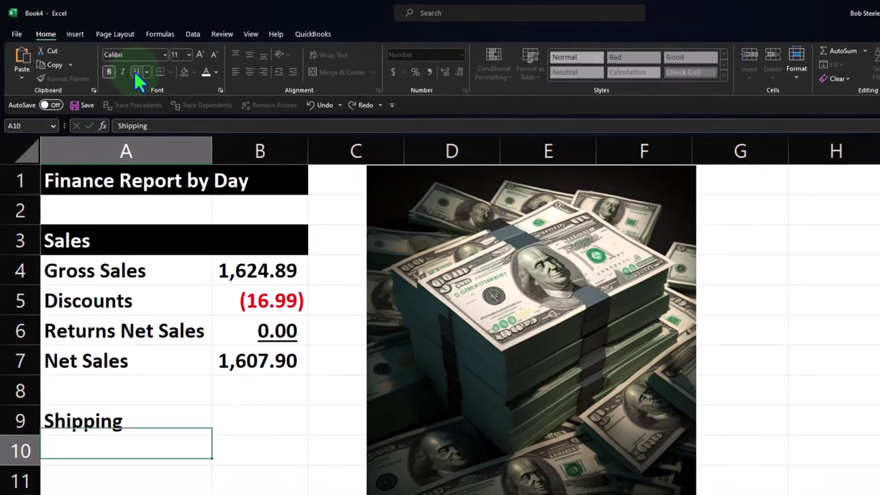
type("Sales tax")
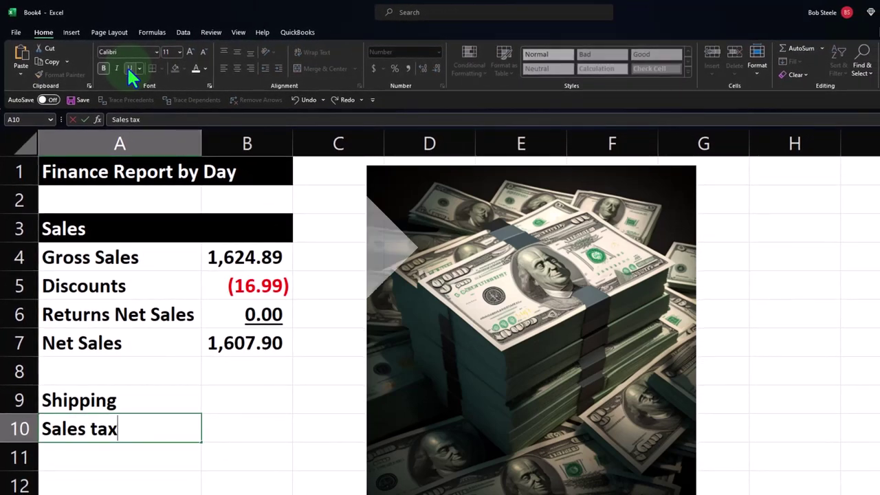
type("es collected")
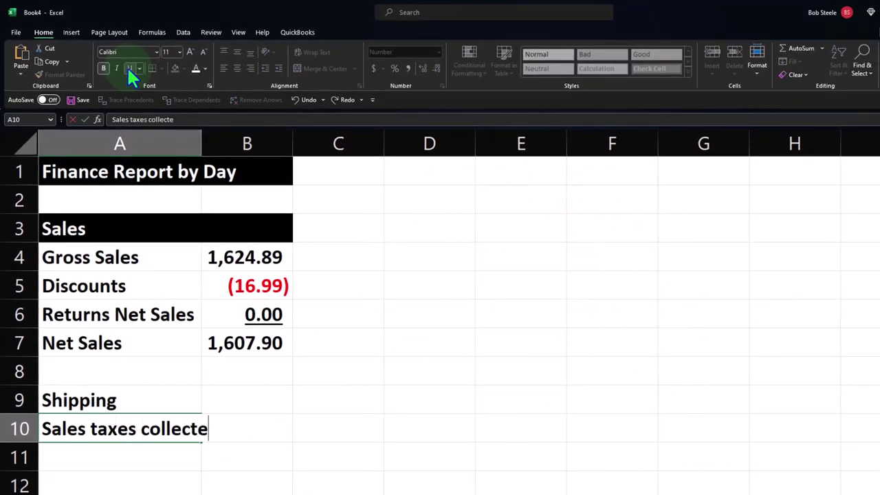
key("Tab")
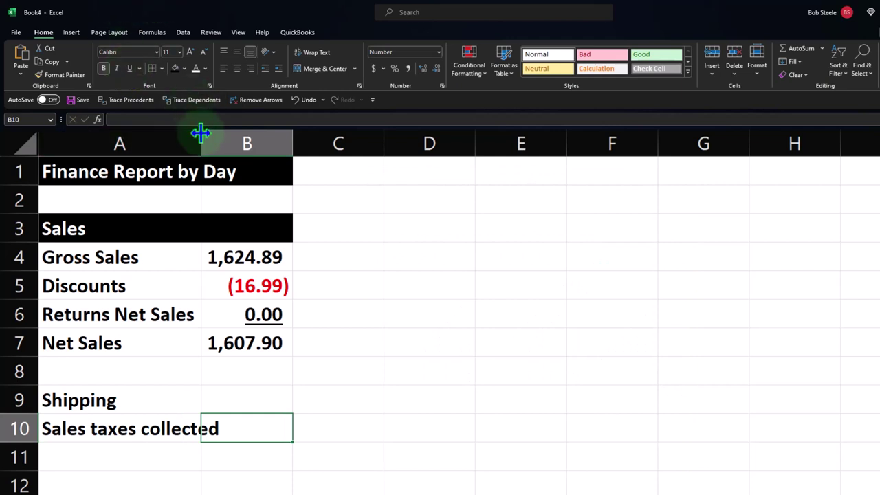
left_click_drag(201, 134, 221, 137)
- Enter 46.56 for shipping in B9 and 0 for sales taxes collected in B10, underlining the value in B10
left_click(254, 399)
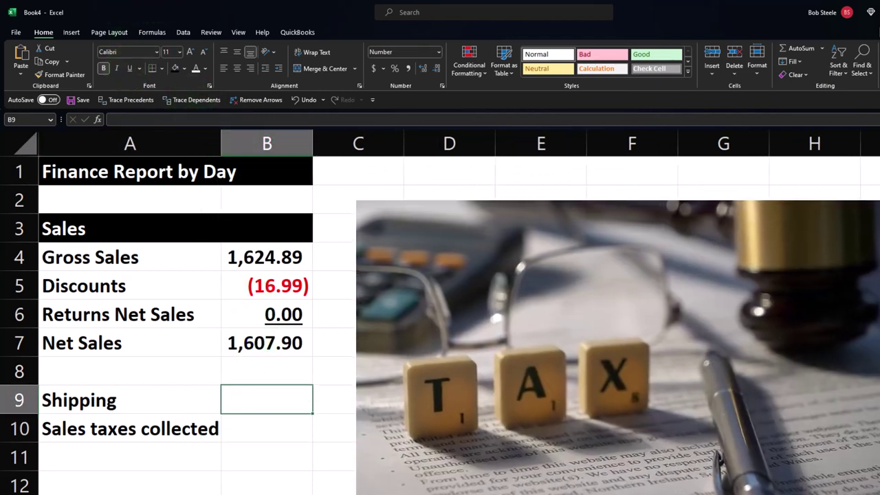
type("46.56")
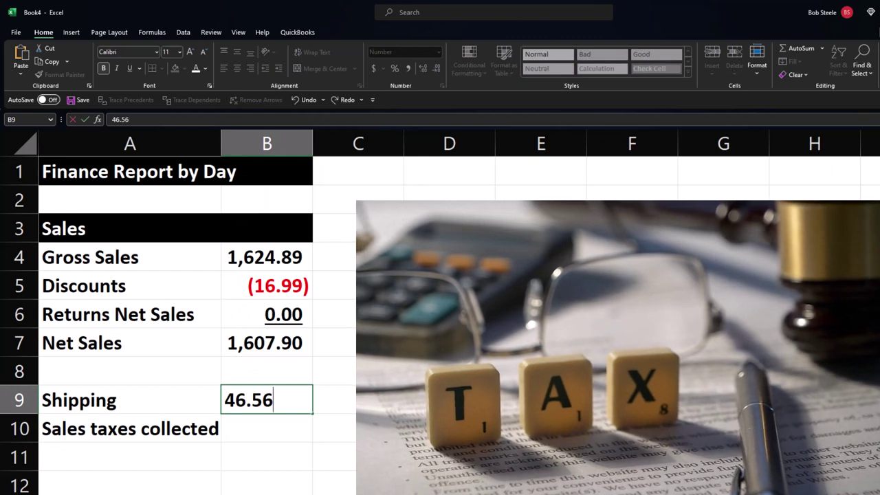
key("Return")
type("0")
key("Return")
key("Up")
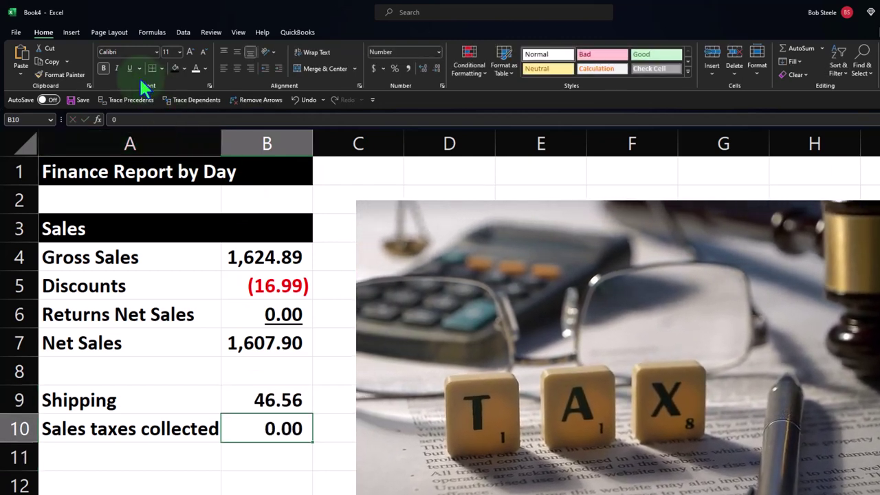
left_click(130, 68)
- Add a "Total sales" row in A11 and sum B7:B10 in B11, accepting the proposed formula correction
key("Down")
key("Left")
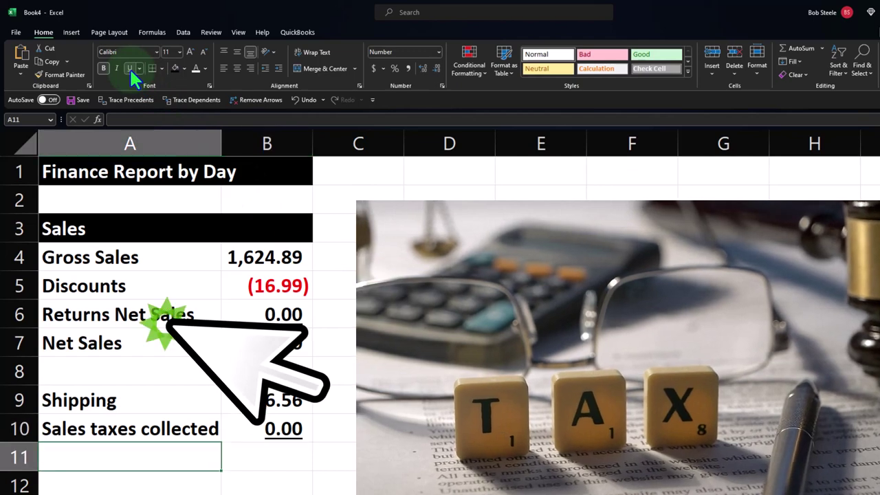
type("Tot")
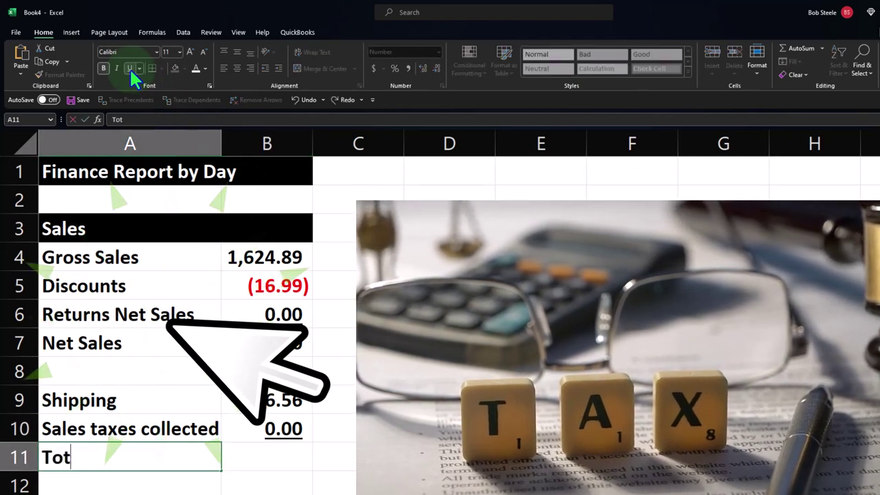
type("al sales")
key("Tab")
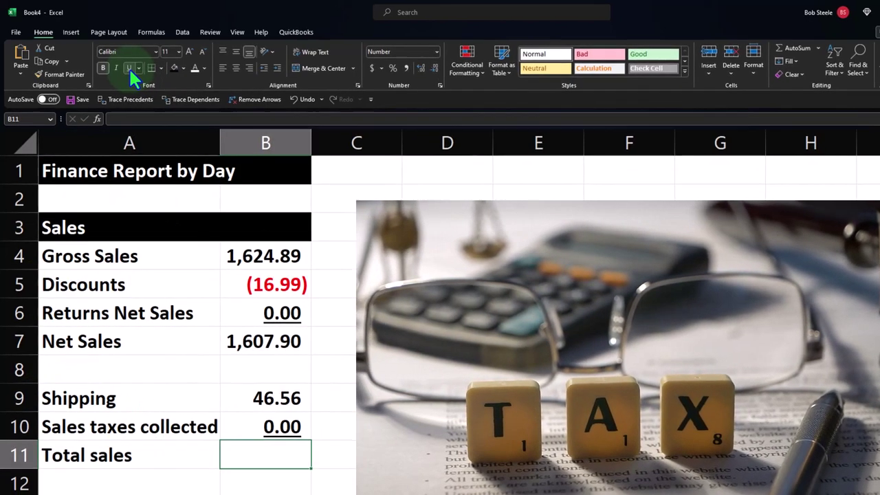
type("=")
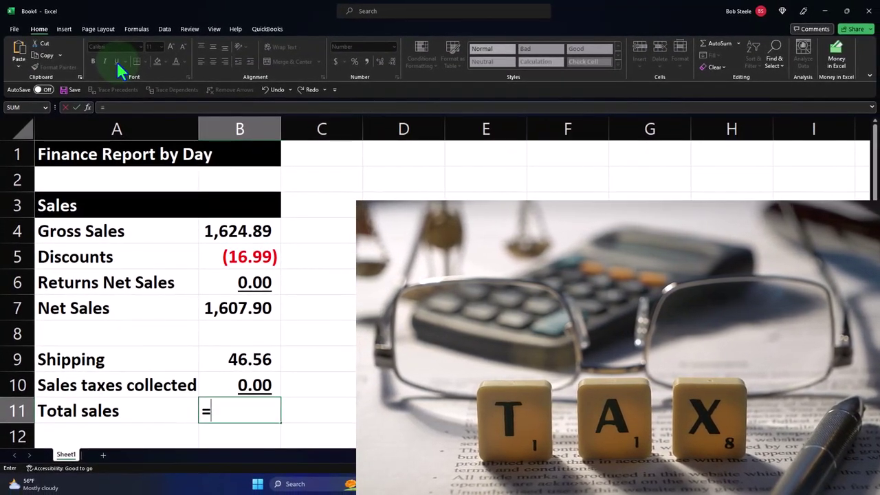
type("=sum(")
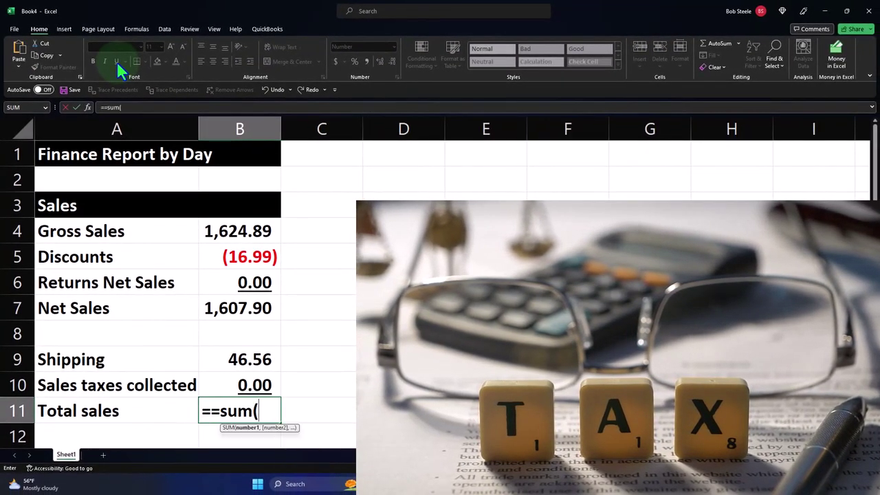
key("Up")
key("shift+Up")
key("shift+Up")
key("shift+Up")
key("Return")
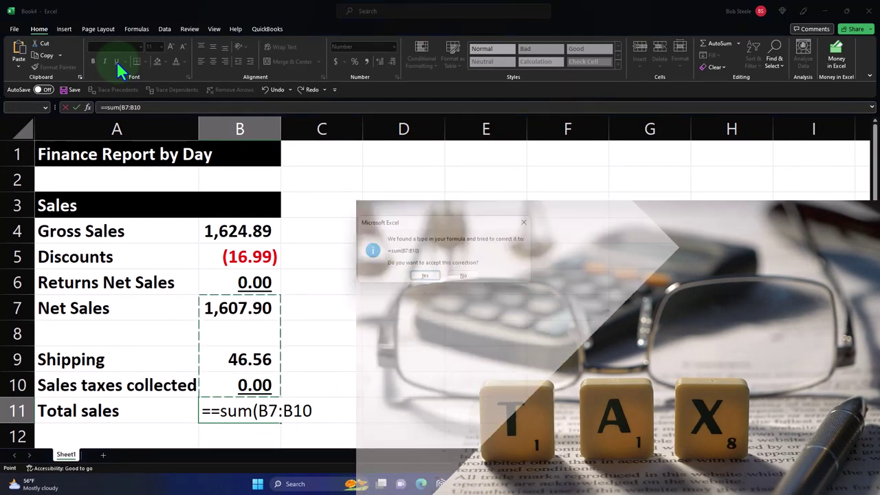
key("Return")
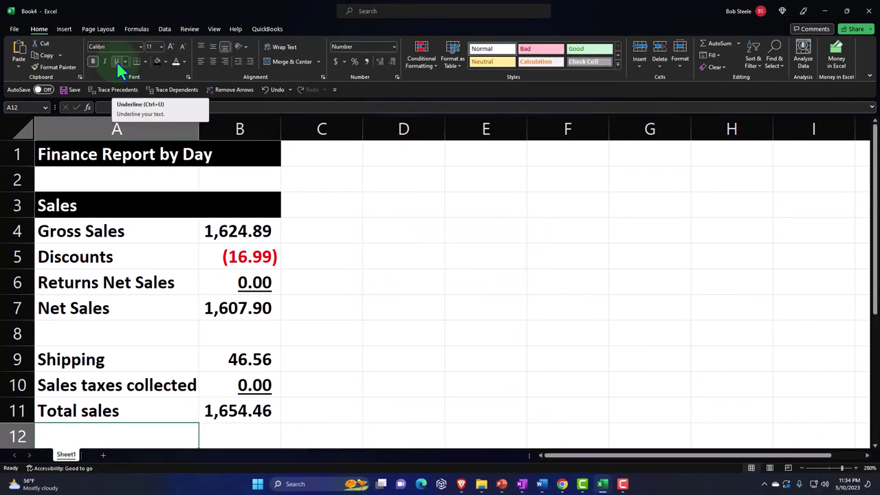
- Apply all borders to the sales figures in A4:B11
scroll(137, 208, "down", 1)
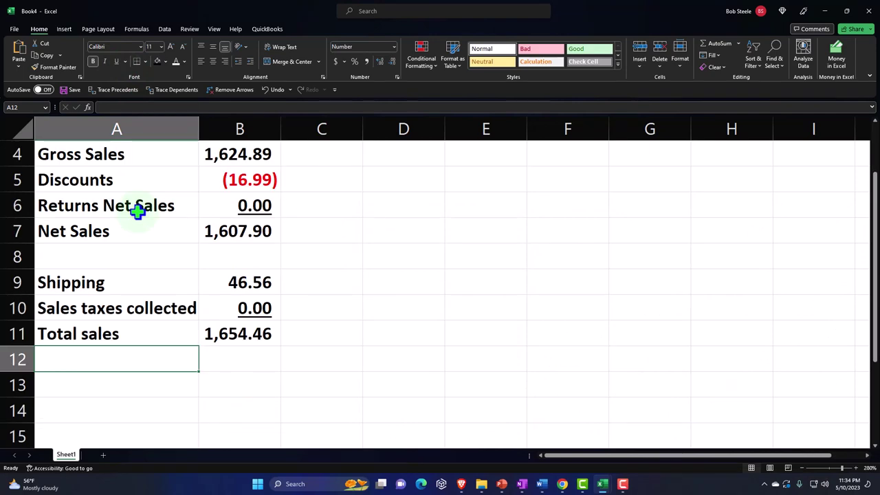
left_click_drag(108, 158, 236, 335)
scroll(220, 354, "up", 1)
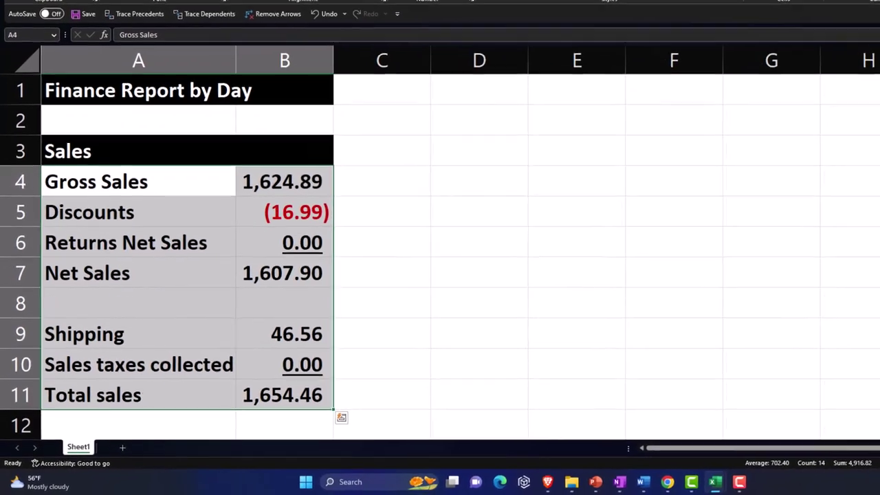
key("alt+h")
key("b")
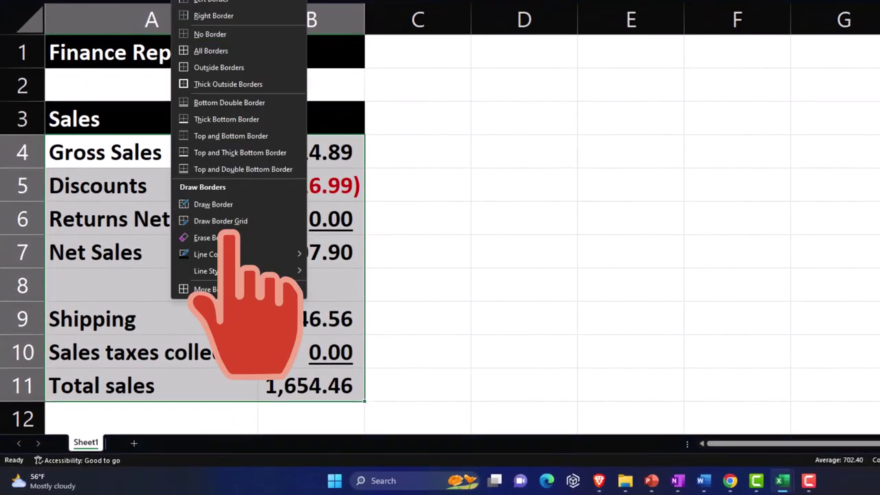
left_click(210, 50)
left_click(558, 271)
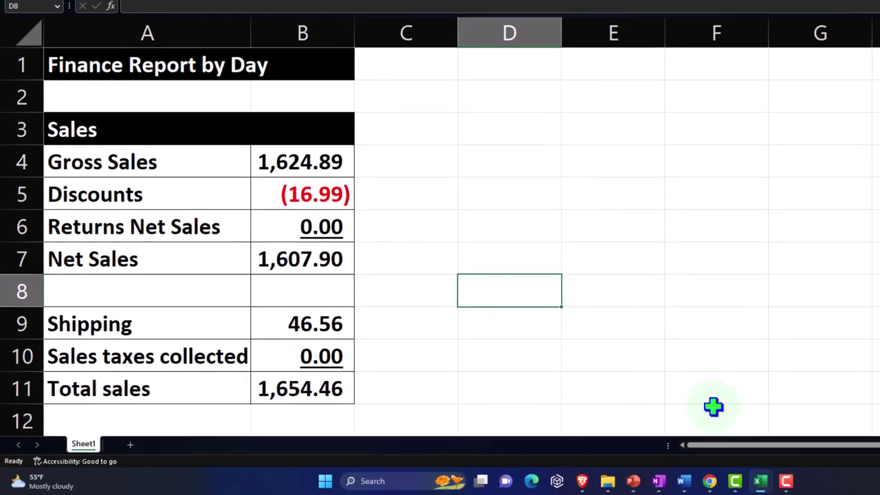
- Switch to Shopify in the browser and open the Total sales report from the analytics reports
left_click(671, 482)
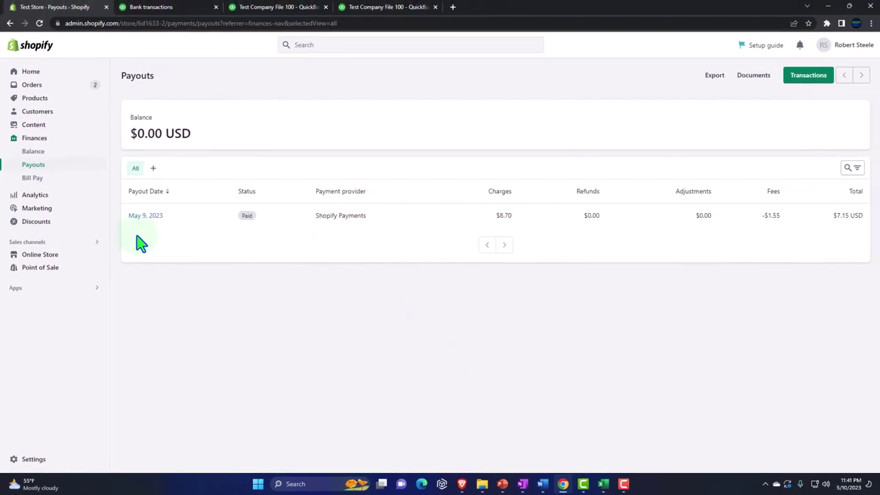
left_click(36, 197)
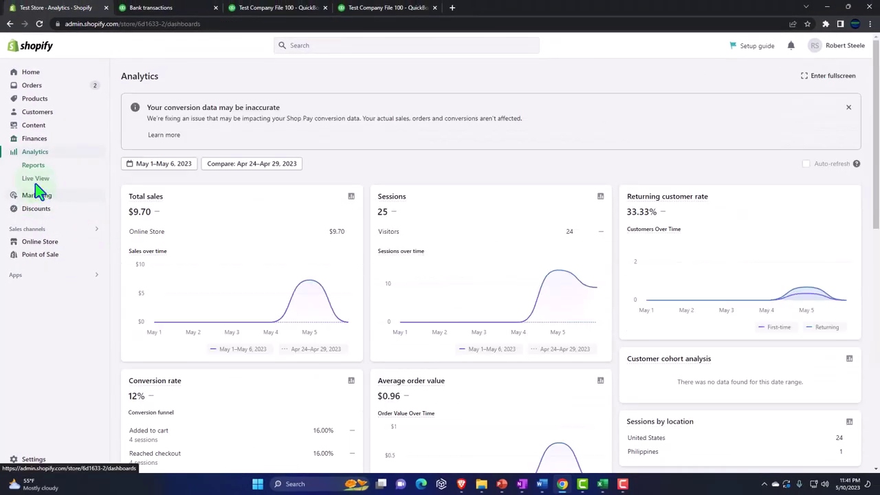
left_click(32, 169)
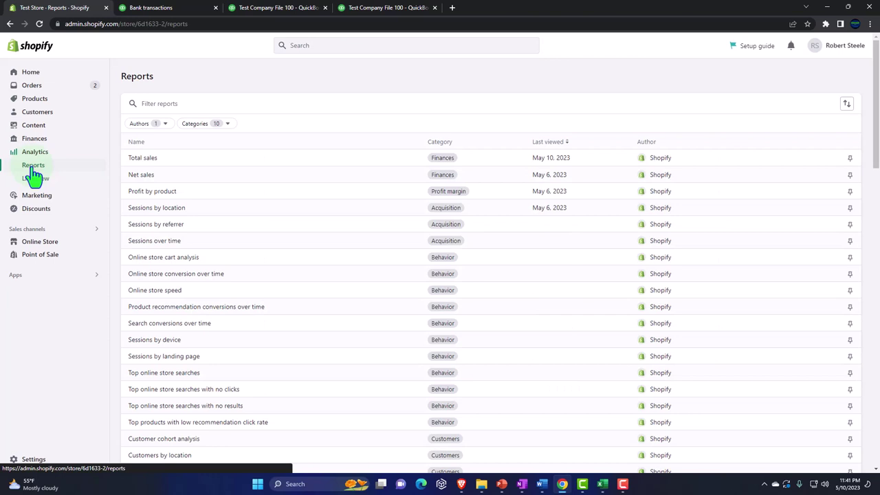
left_click(155, 158)
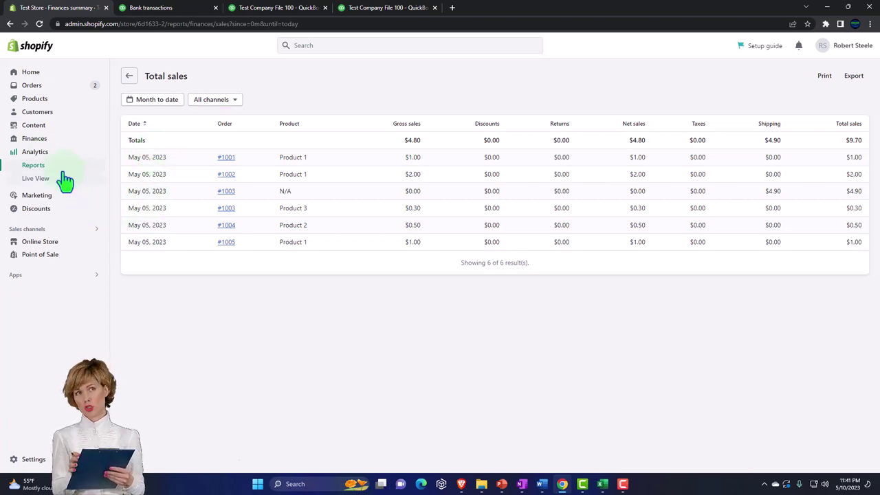
- Review the Shopify finances overview and payouts list, and return to the Excel worksheet
left_click(38, 141)
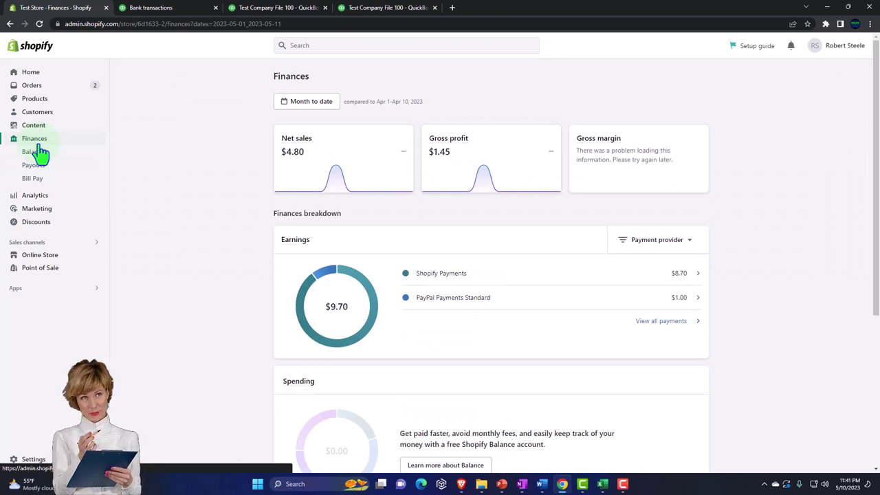
left_click(40, 166)
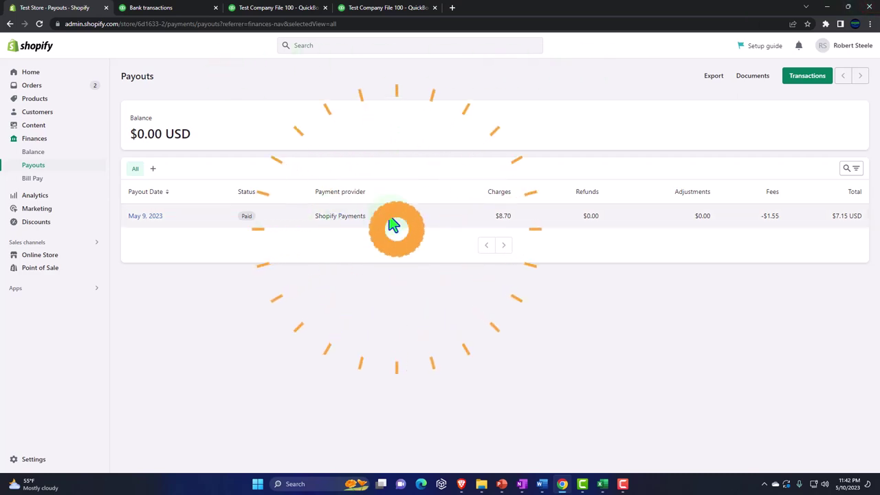
left_click(828, 7)
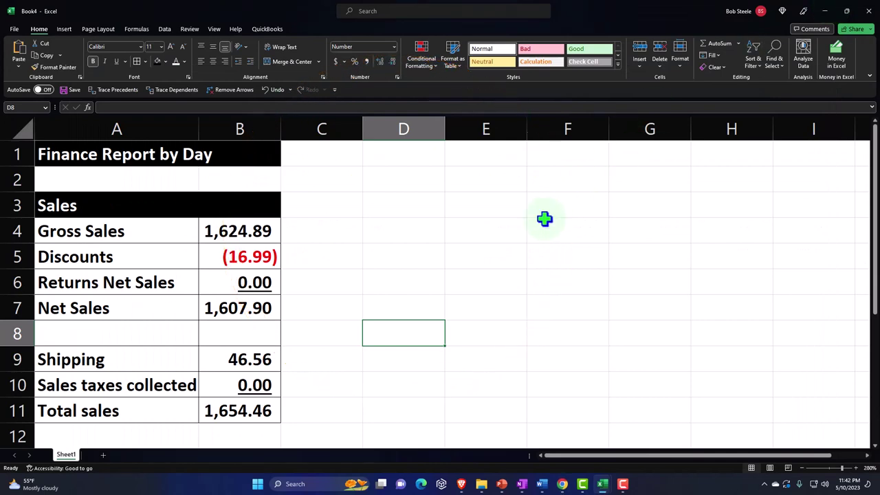
- Narrow column C to a thin spacer, enter the heading "Payments" in D3, and widen column D
left_click_drag(363, 129, 291, 130)
left_click(330, 204)
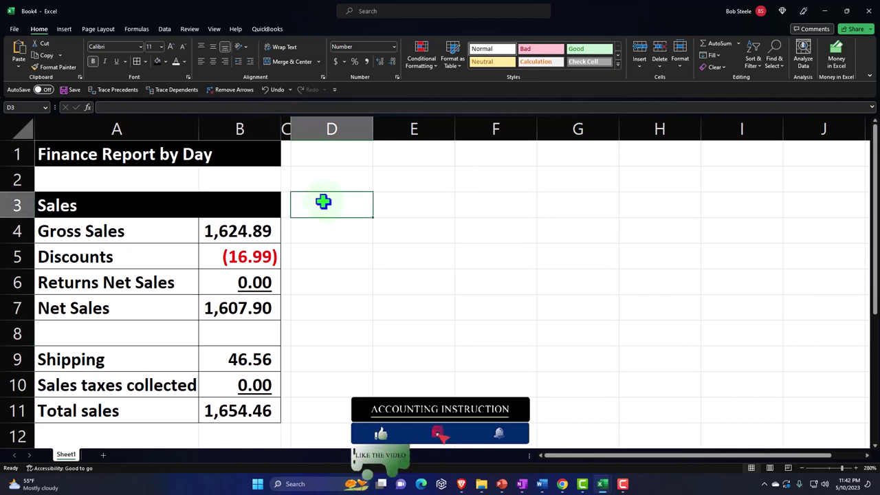
type("Payments")
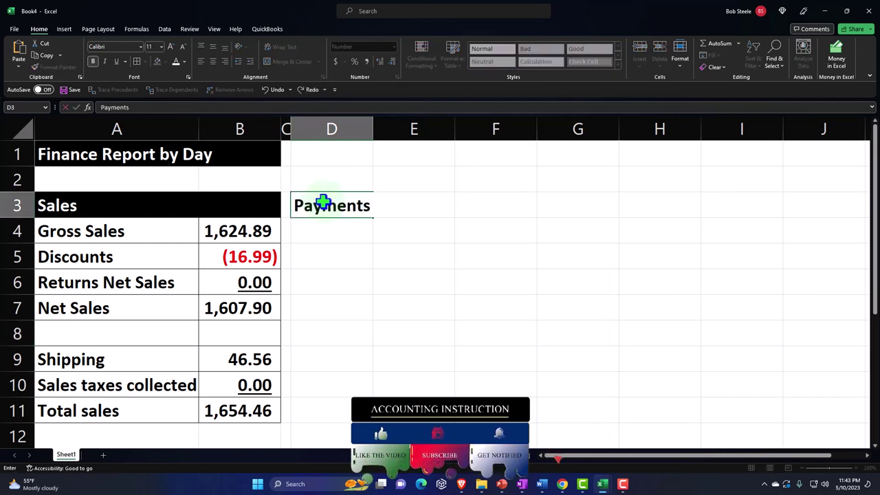
key("Return")
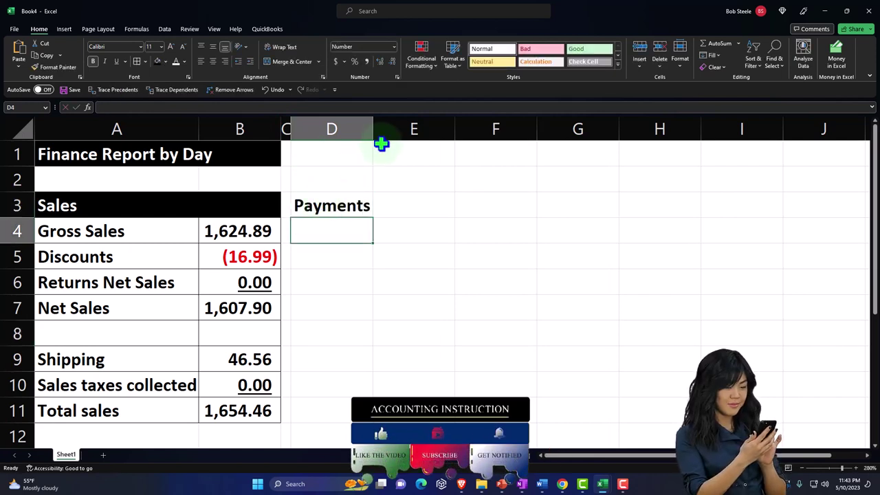
left_click_drag(373, 129, 524, 129)
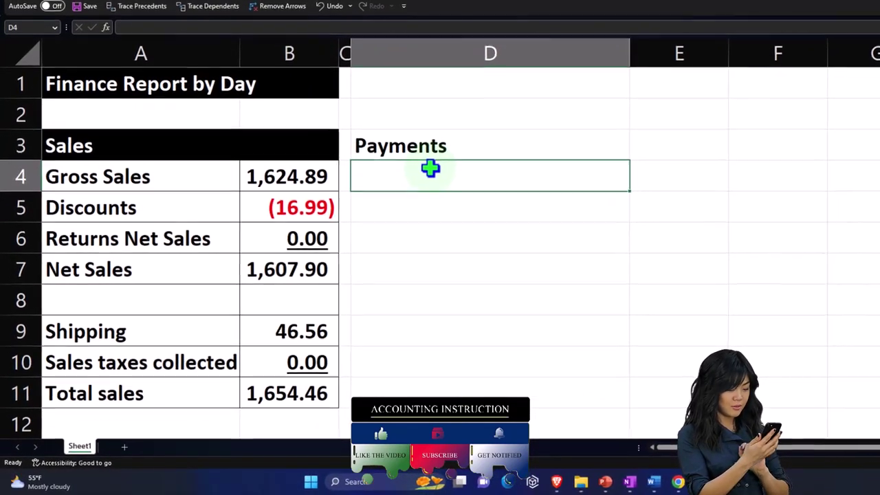
- Enter "PayPal Payments Standard" in D4 with the amount 1299.55 in E4
type("Pay")
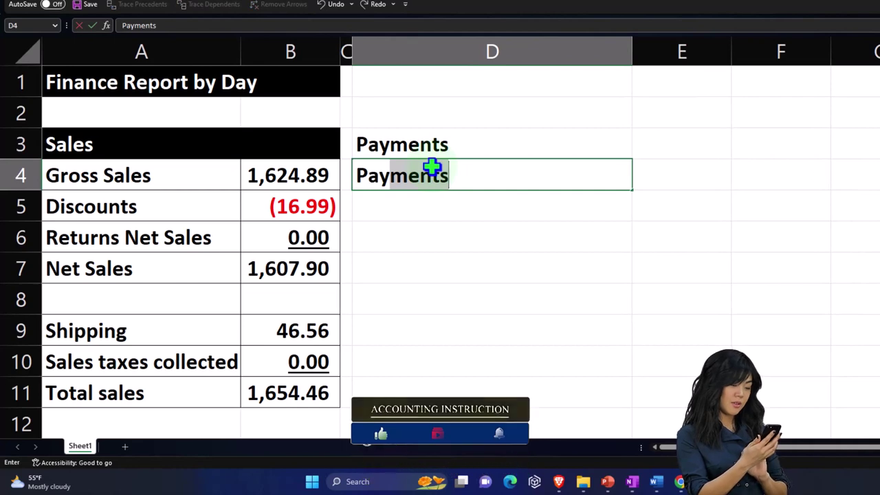
type("Pal Payments Stand")
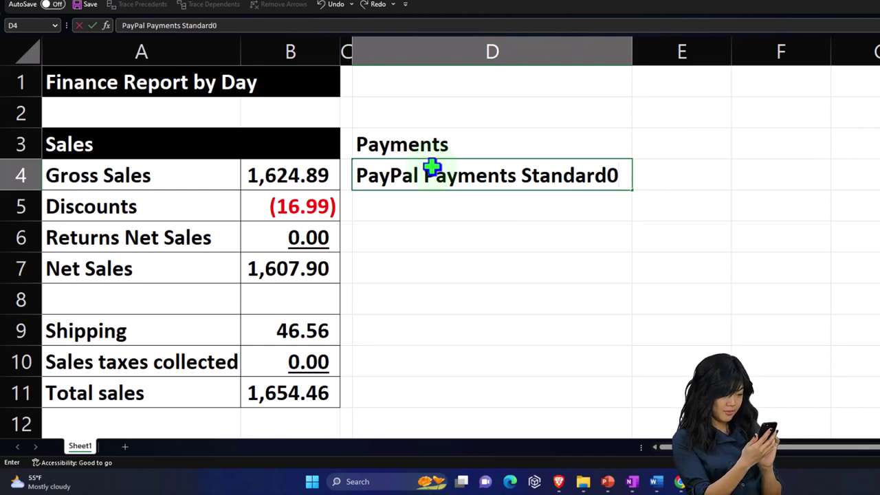
type("ard")
key("Return")
key("Up")
key("Right")
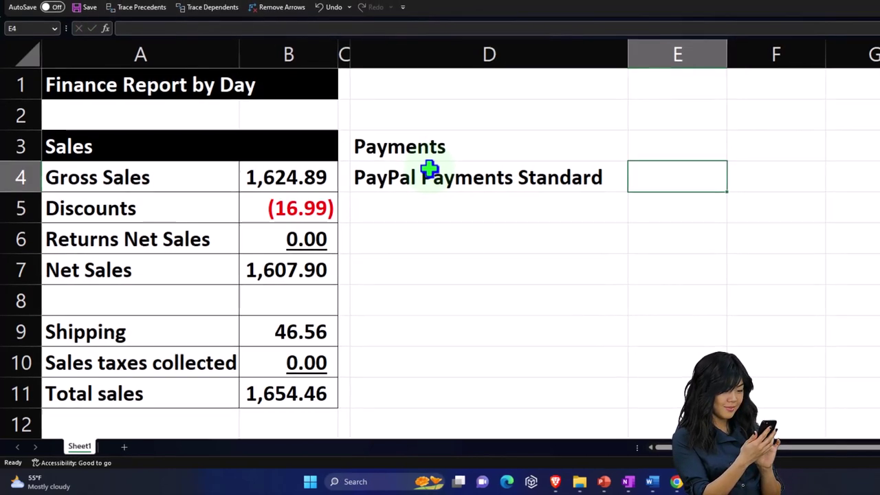
type("1299.55")
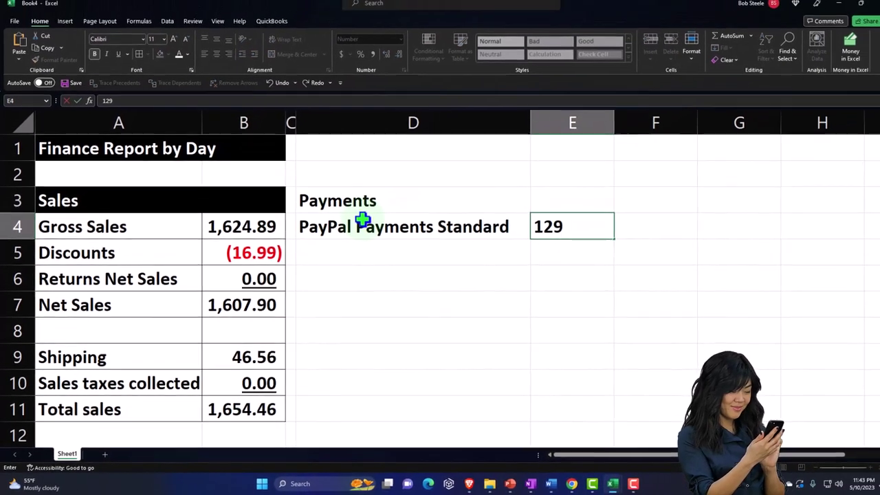
key("Return")
left_click(599, 275)
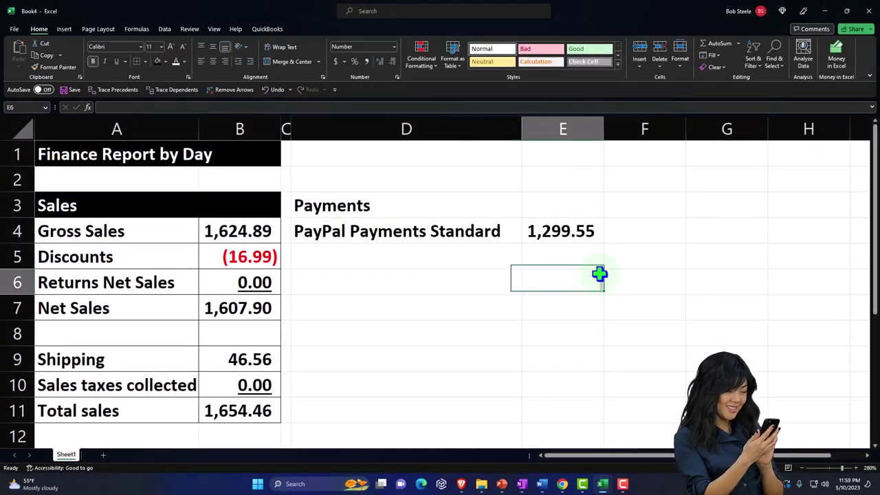
- Format the Payments heading in D3:E3 with a black fill and white text
left_click(424, 207)
left_click_drag(423, 208, 553, 201)
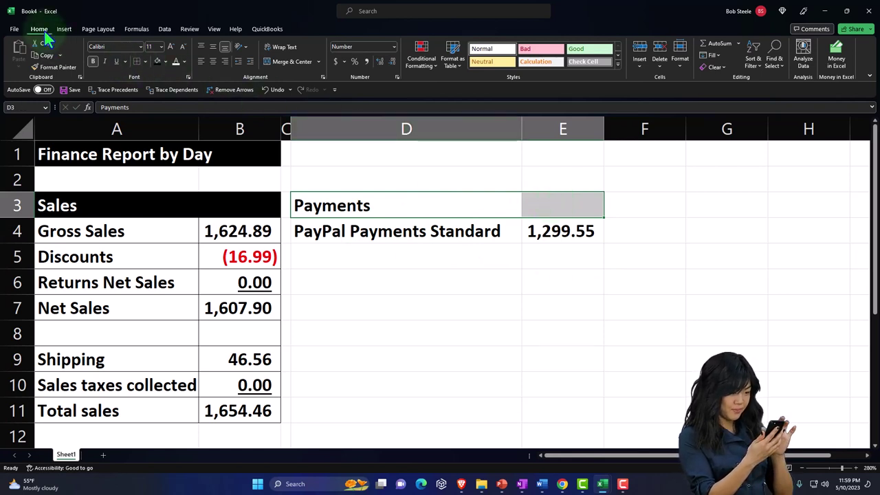
left_click(156, 61)
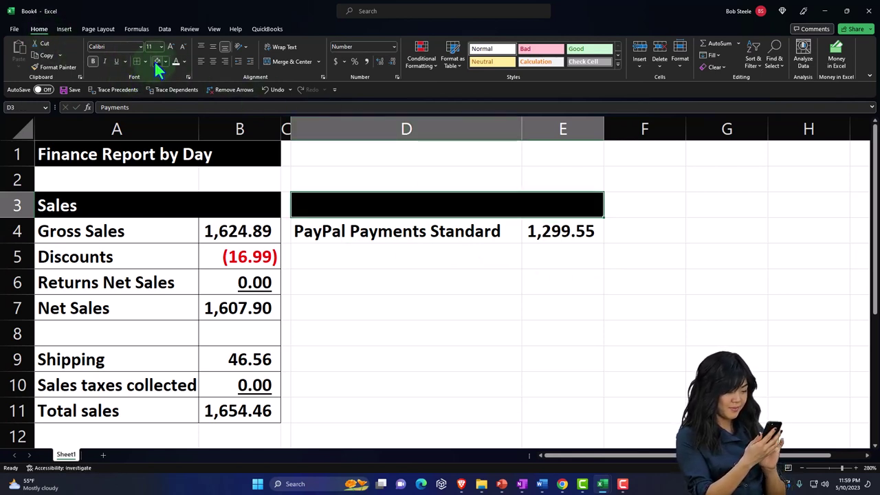
left_click(176, 63)
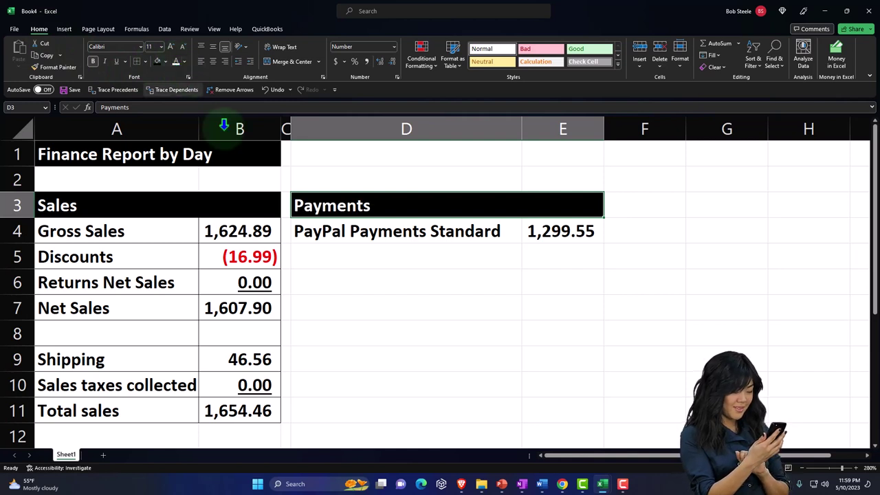
- Enter "Shopifty Payments" in D5 with the amount 370.36 in E5
left_click(320, 253)
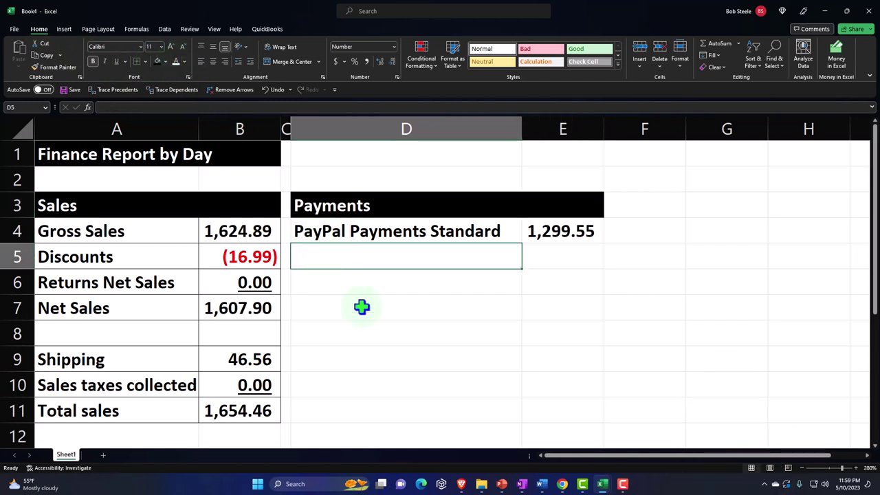
type("Shopif")
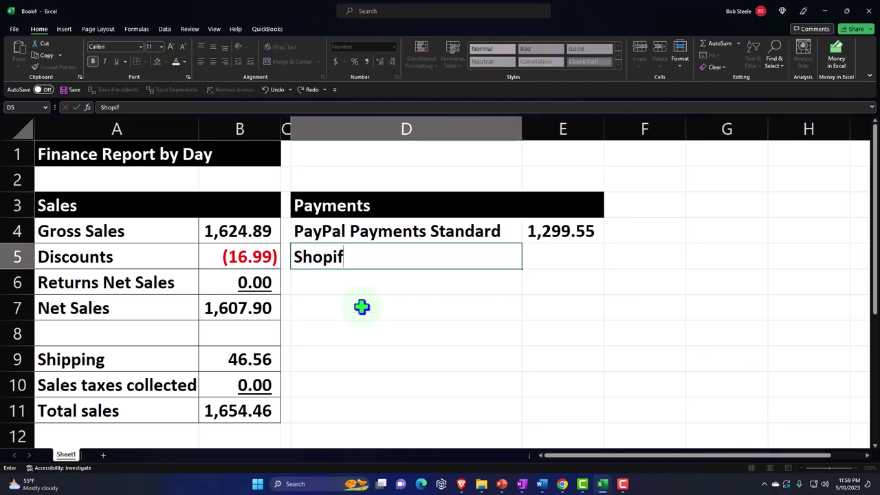
type("ty Payments")
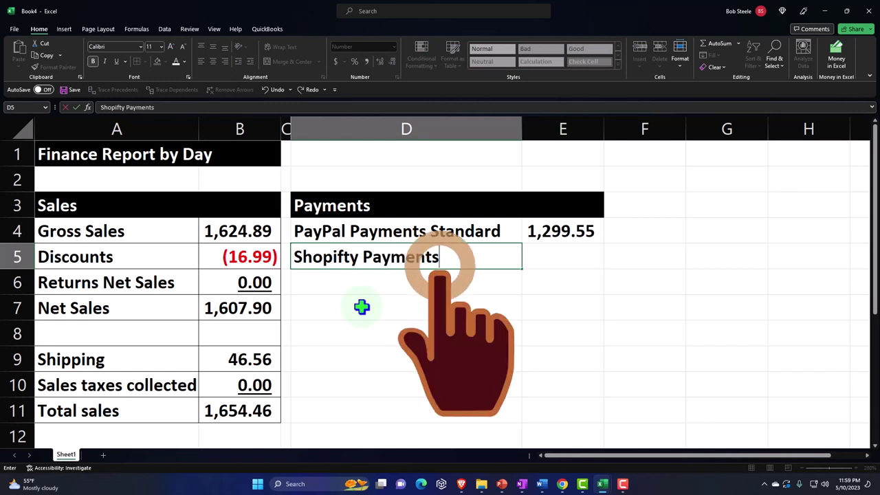
key("Tab")
type("3")
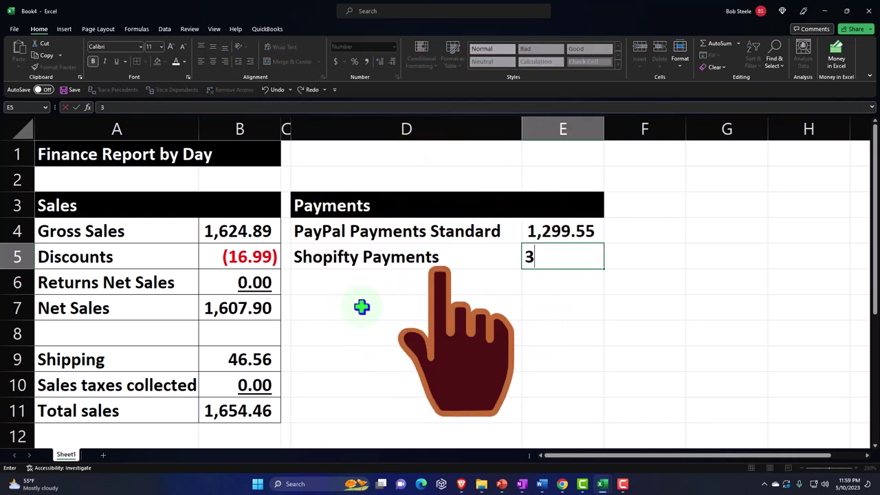
type("70.3")
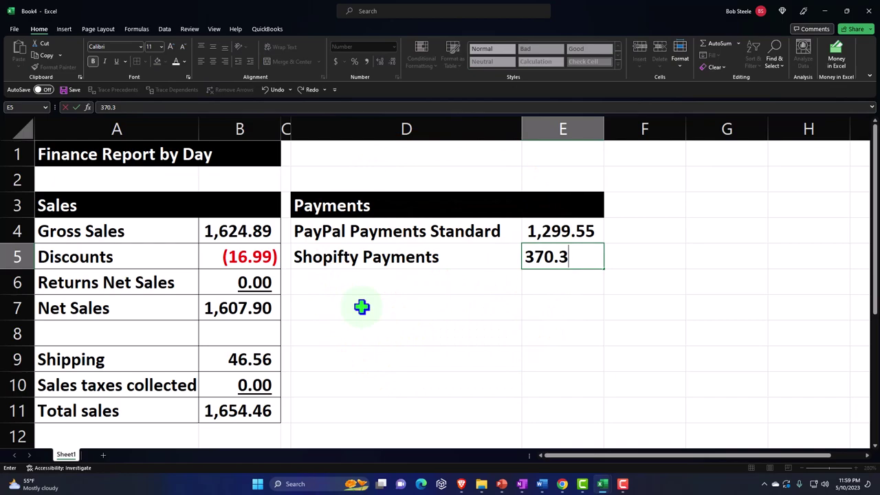
type("6")
key("Return")
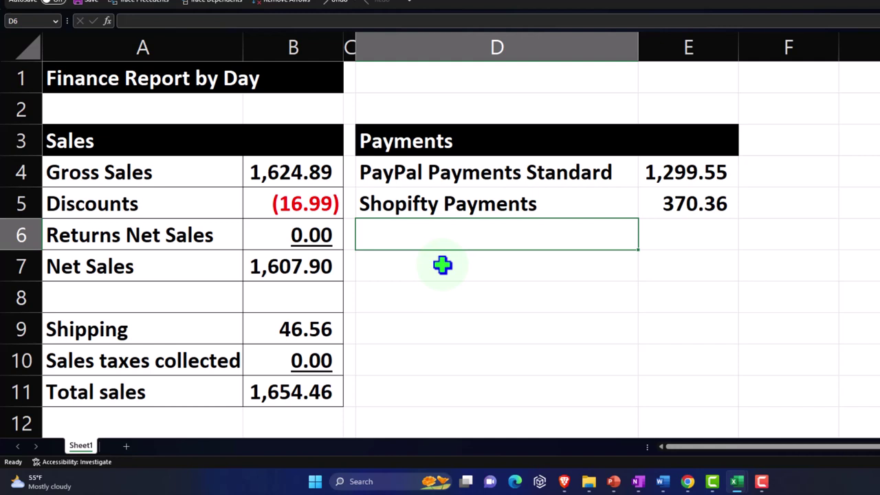
- Review the worksheet's payment entries, check the charges, fees and total in the Shopify payouts list, and return to Excel
left_click(486, 173)
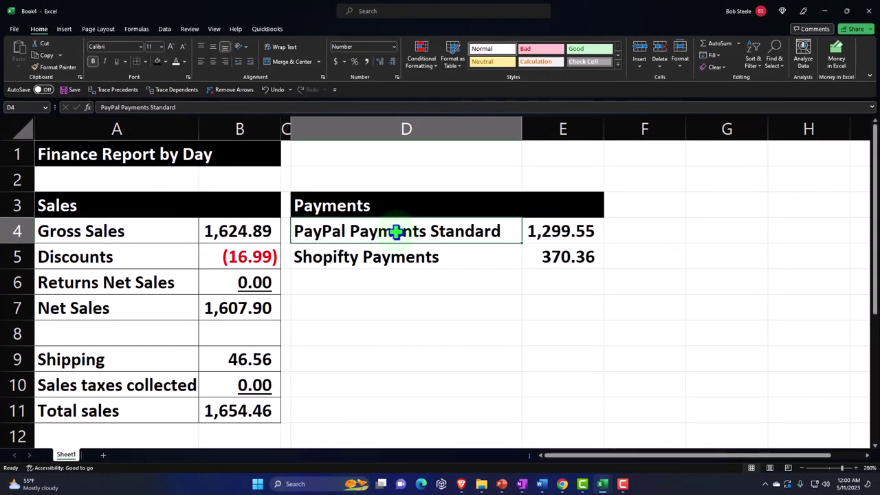
key("Down")
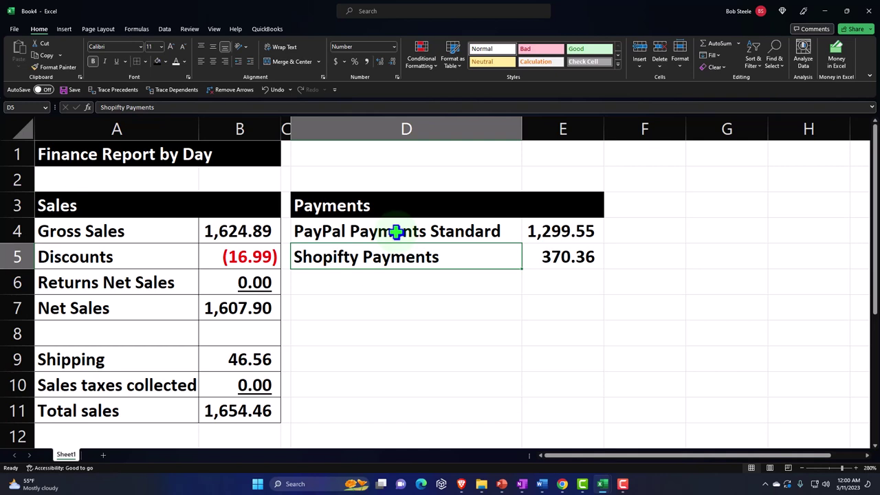
left_click(551, 257)
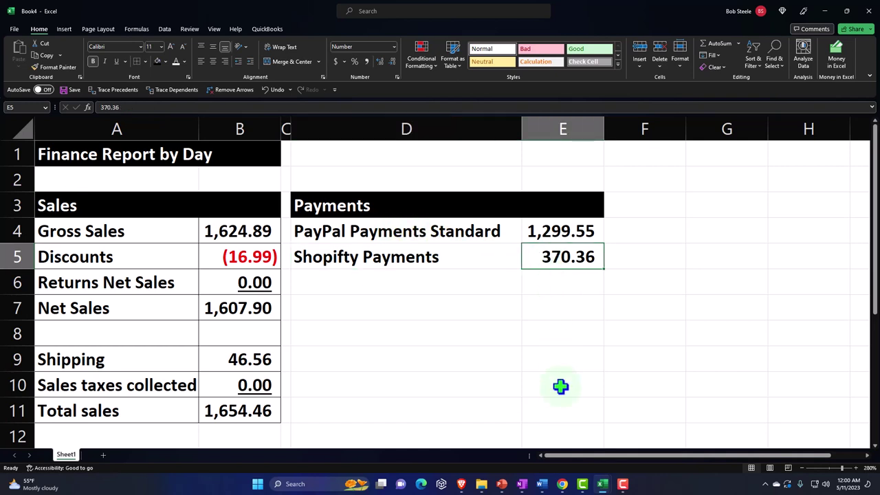
left_click(562, 484)
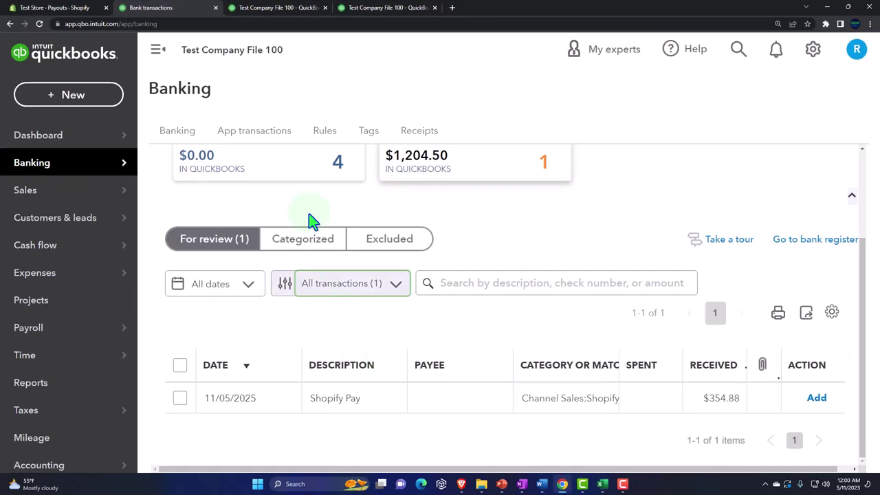
left_click(79, 8)
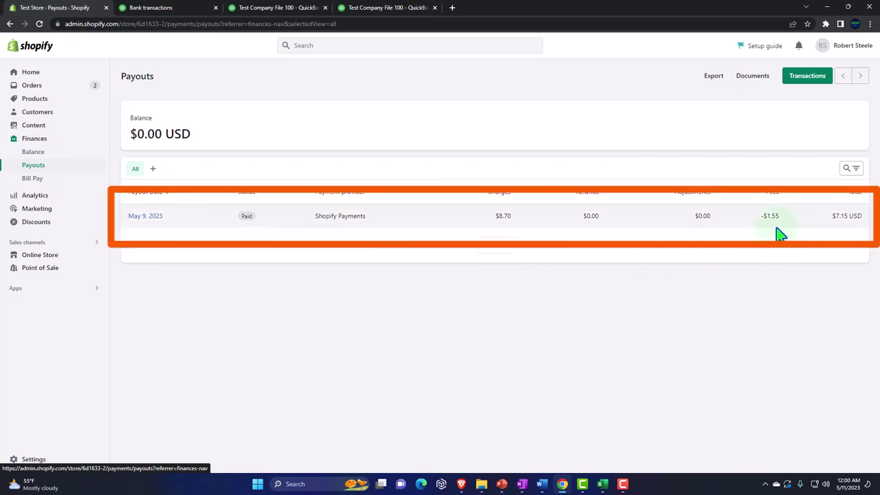
left_click(828, 8)
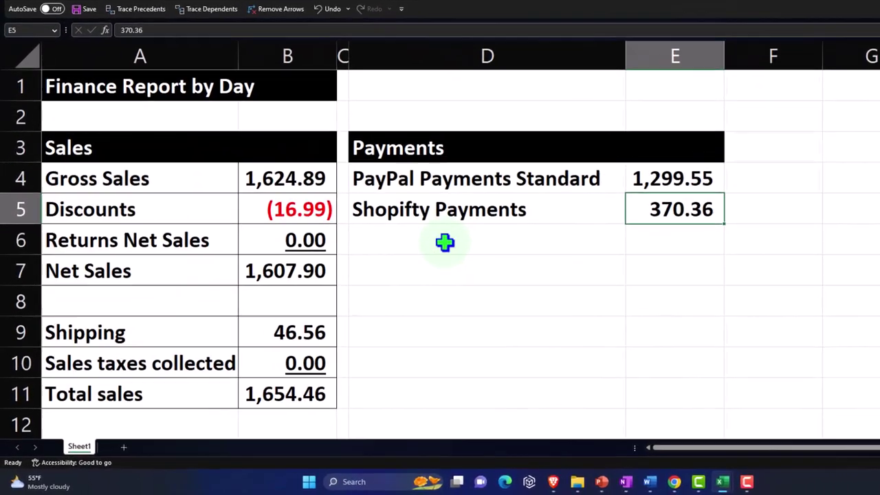
- Enter "Total Payments" in D6 and sum the two provider amounts E4:E5 in E6
left_click(373, 283)
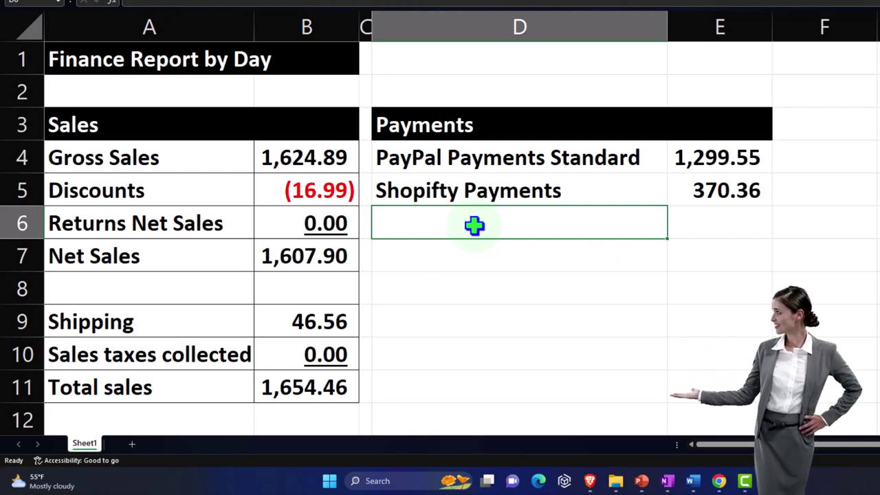
type("To")
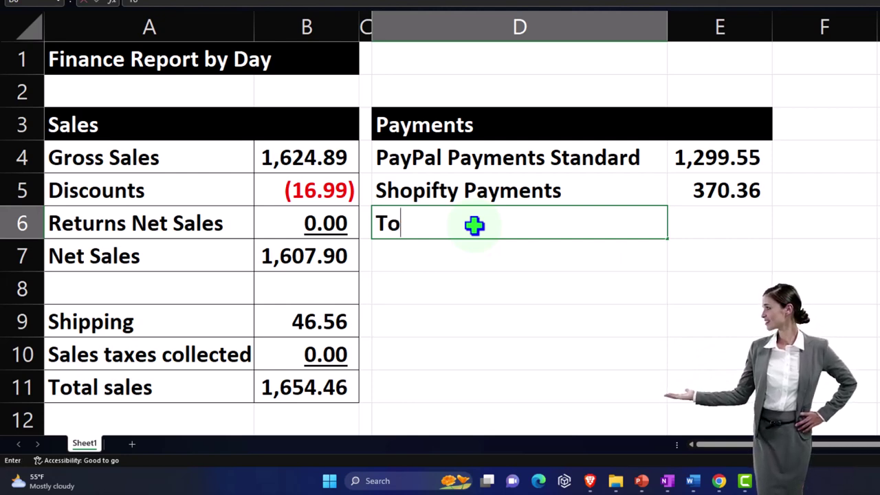
type("tal Payments")
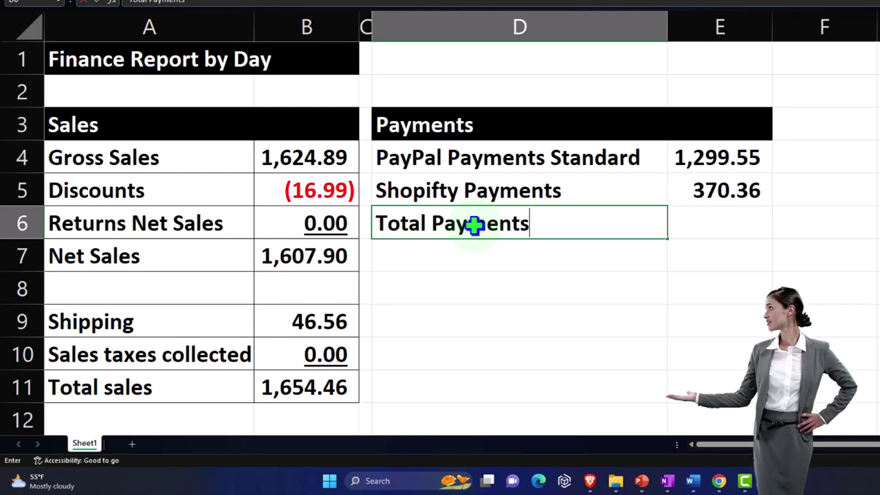
key("Tab")
type("=sum(")
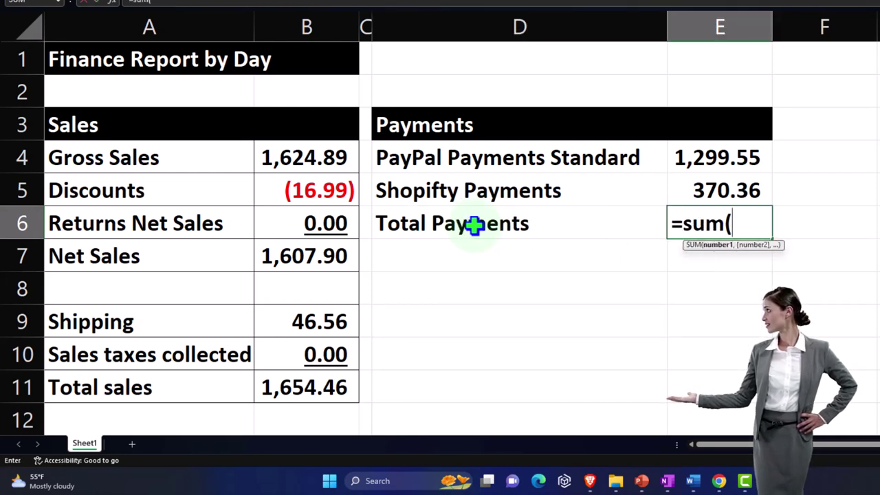
key("Up")
key("shift+Up")
key("Return")
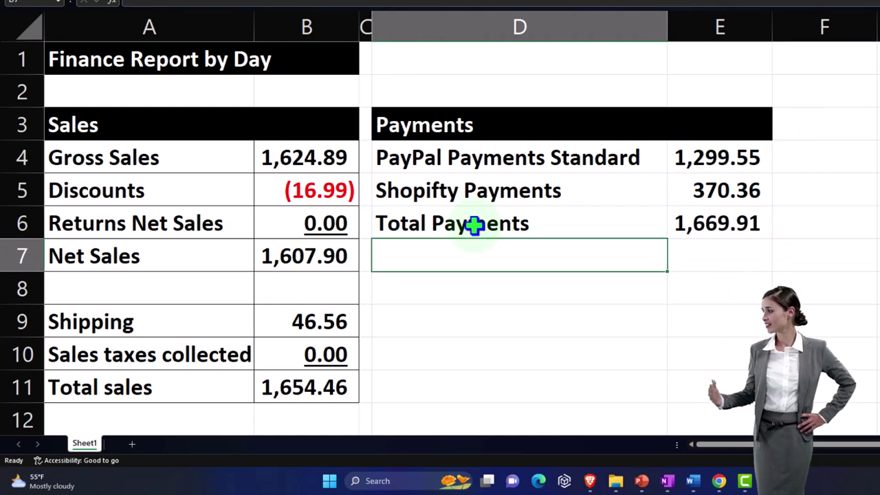
- Set the Sales taxes collected amount in B10 to 15.45
key("Left")
key("Left")
key("Down")
key("Down")
key("Down")
key("Down")
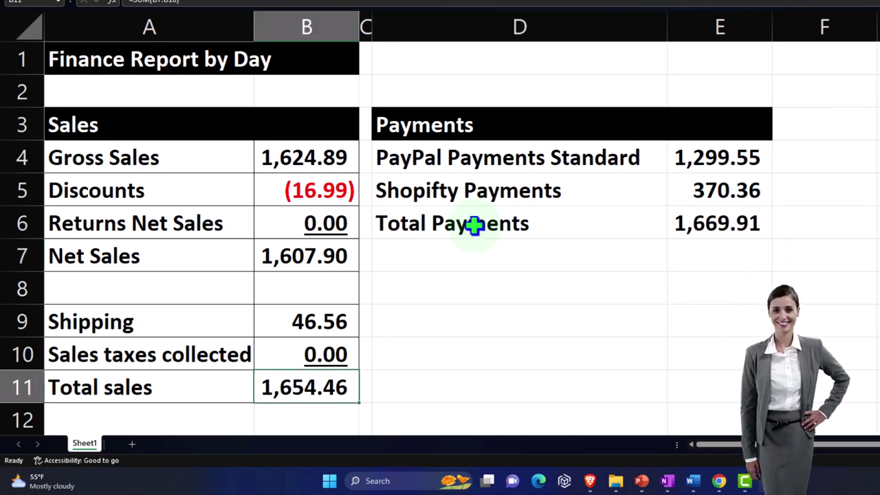
left_click(334, 355)
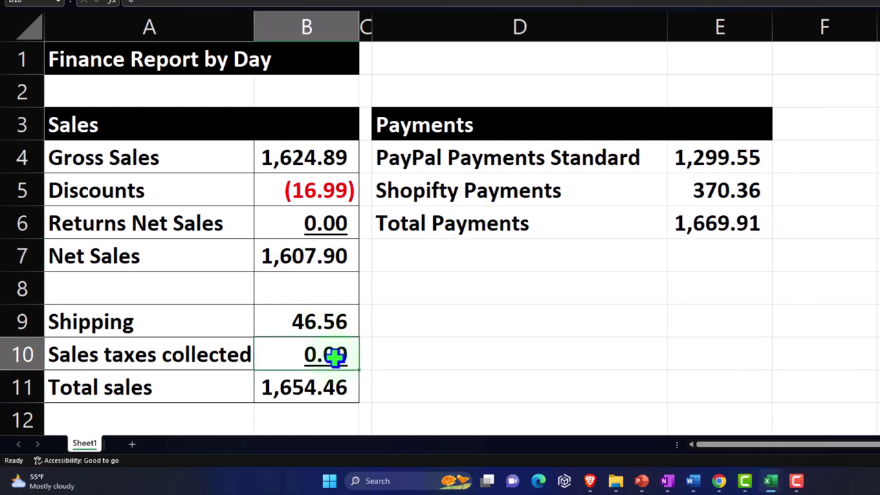
left_click(335, 357)
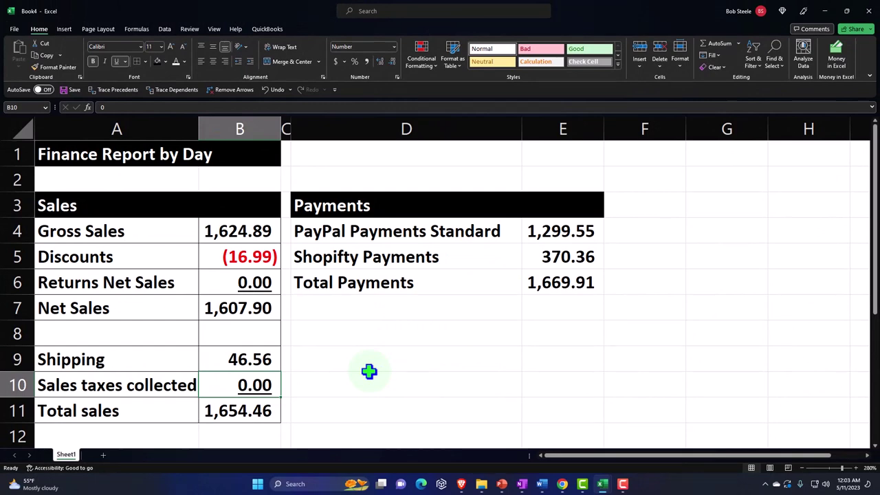
type("15.45")
key("Return")
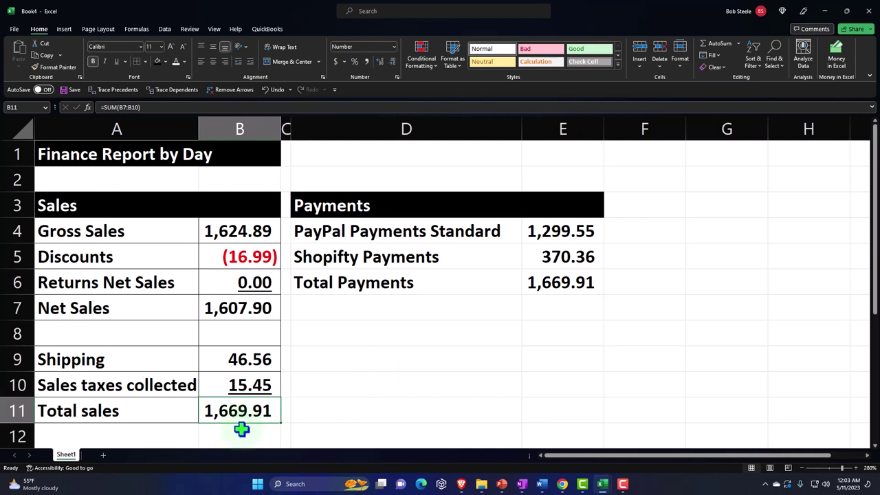
- Compare the payment amounts and their total in E4:E6 with the Total sales figure in row 11
left_click(565, 285)
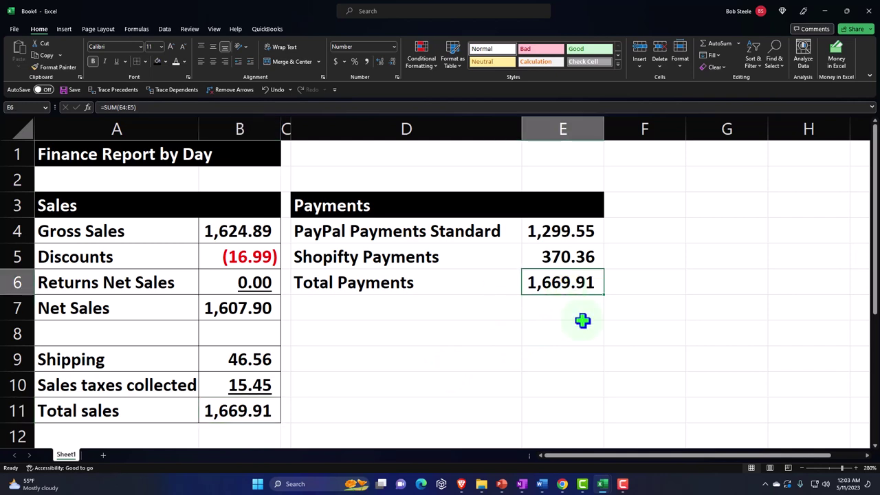
left_click(584, 231)
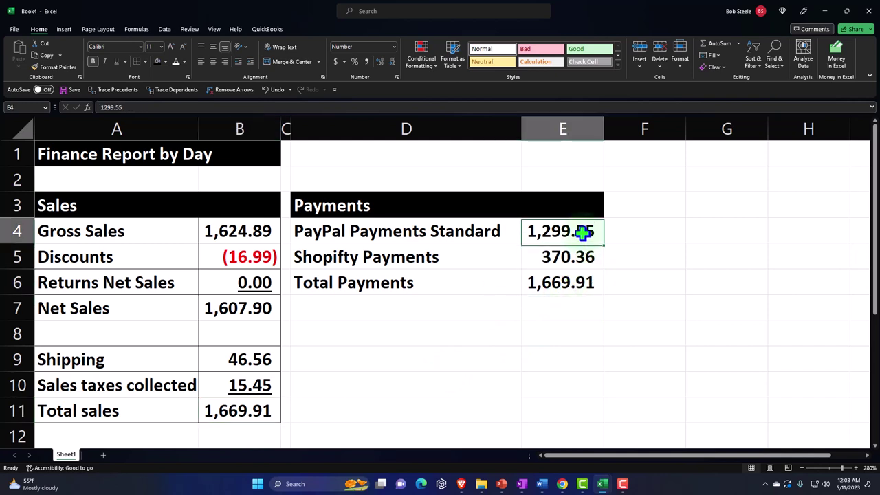
key("Down")
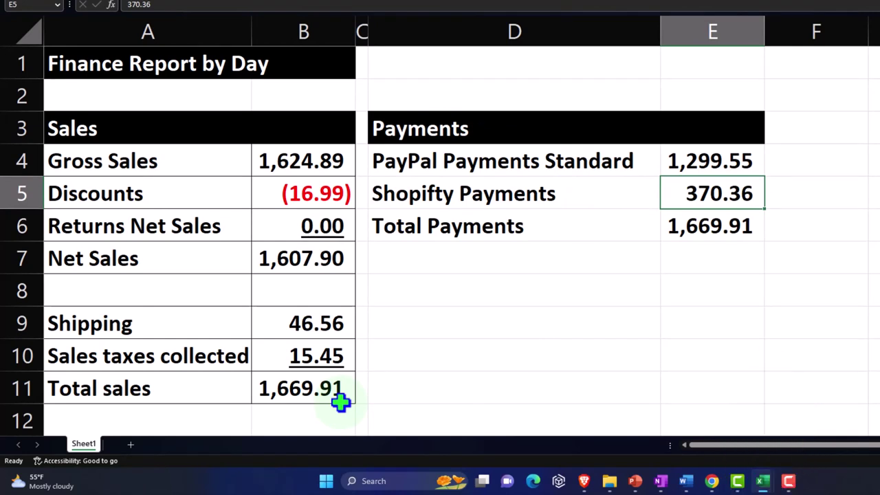
left_click(209, 393)
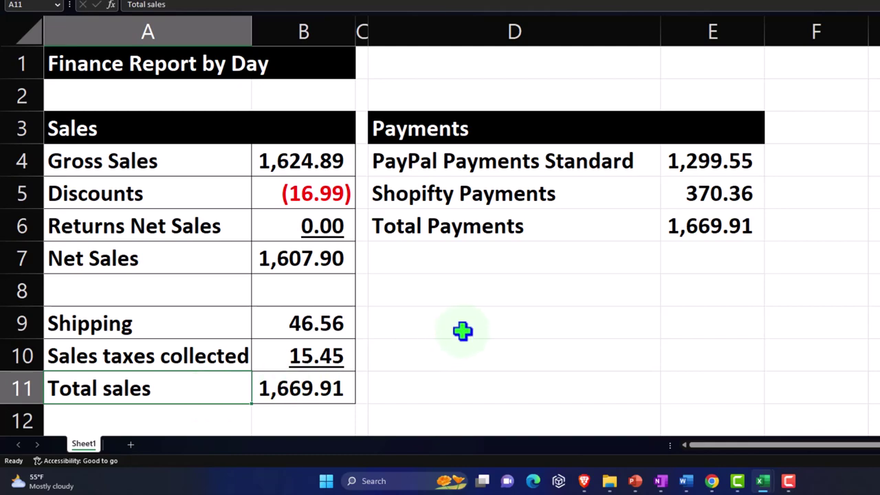
- Apply all borders to the payments block D4:E6 and underline the Shopifty Payments amount in E5
left_click_drag(481, 161, 682, 205)
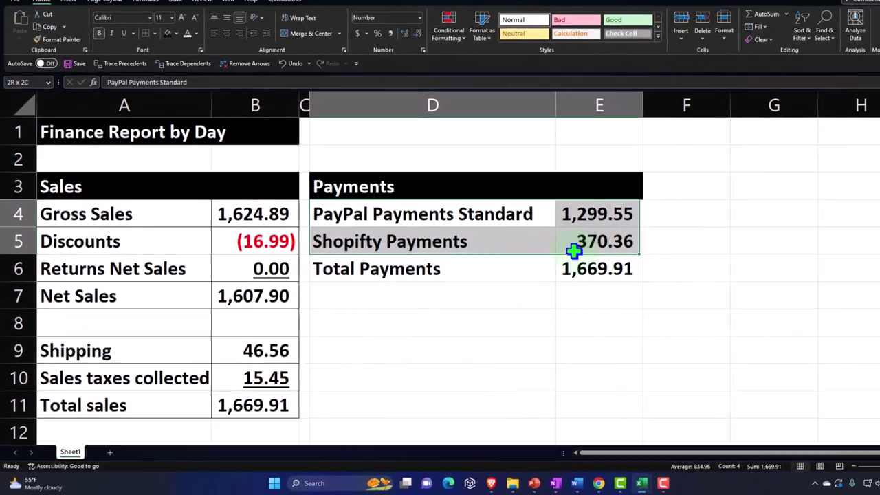
left_click_drag(574, 251, 576, 265)
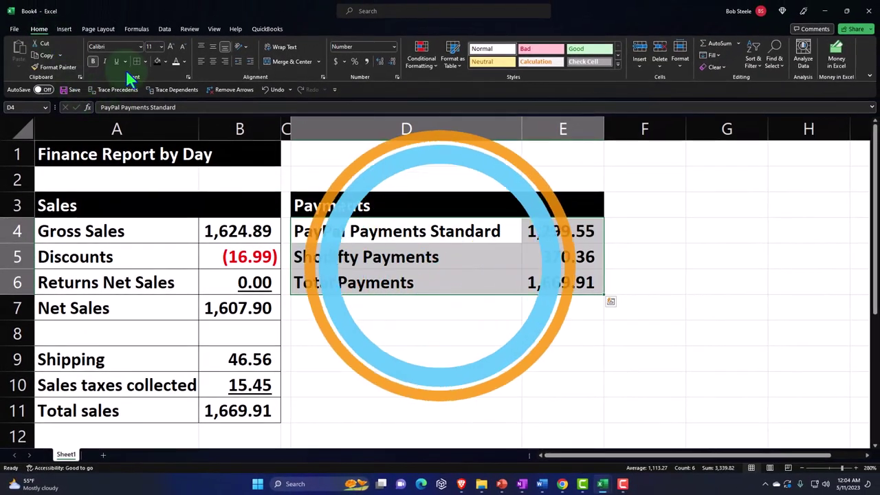
left_click(145, 62)
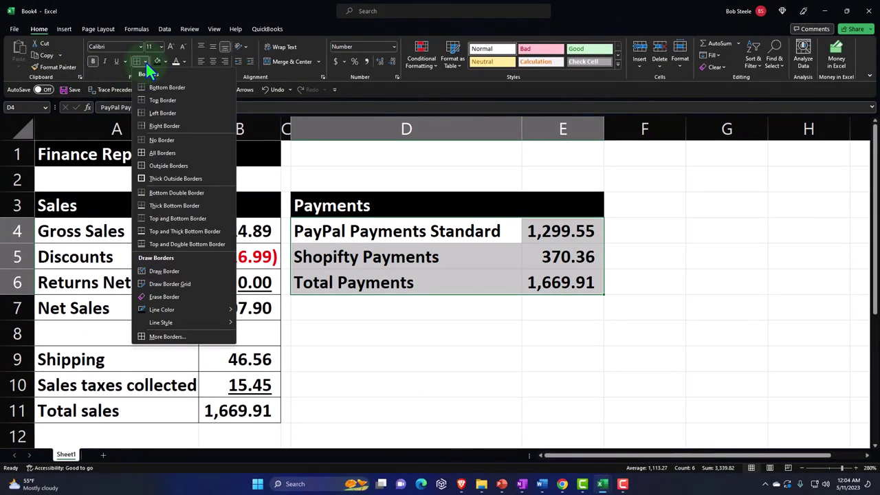
left_click(154, 153)
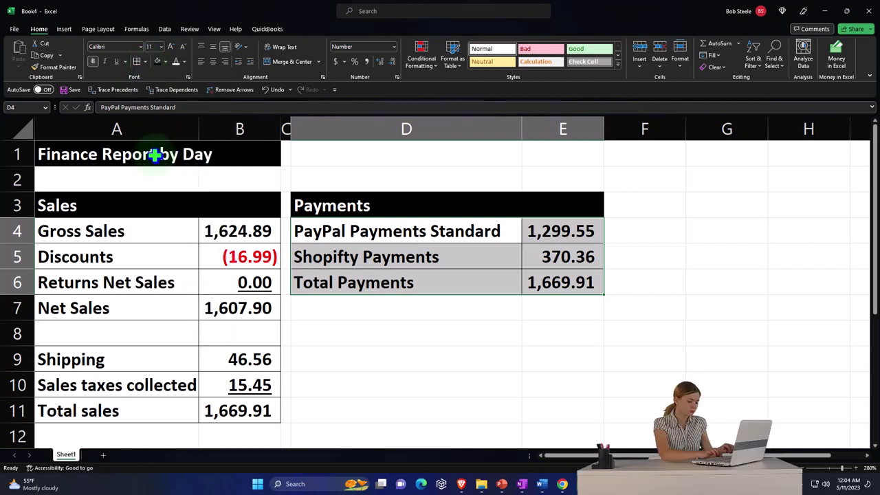
left_click(562, 248)
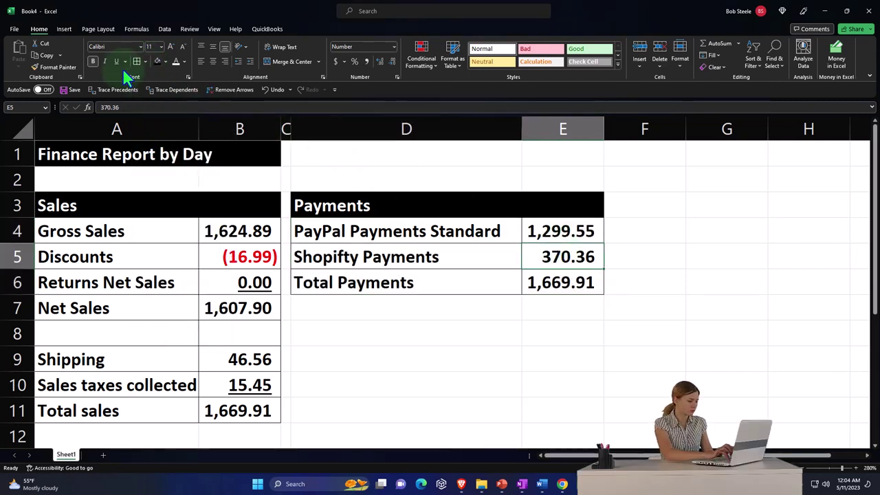
- Enter the heading "Payouts" in D8 and format D8:E8 with a black fill and white text
left_click(374, 328)
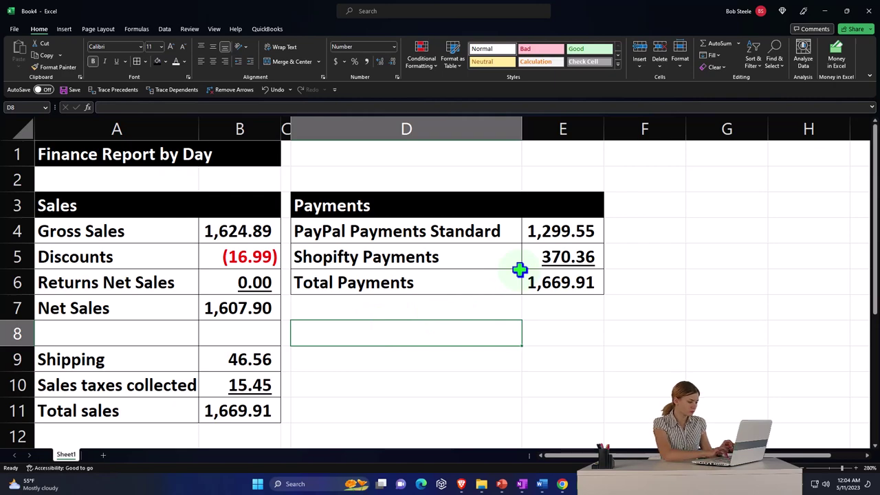
type("Payouts")
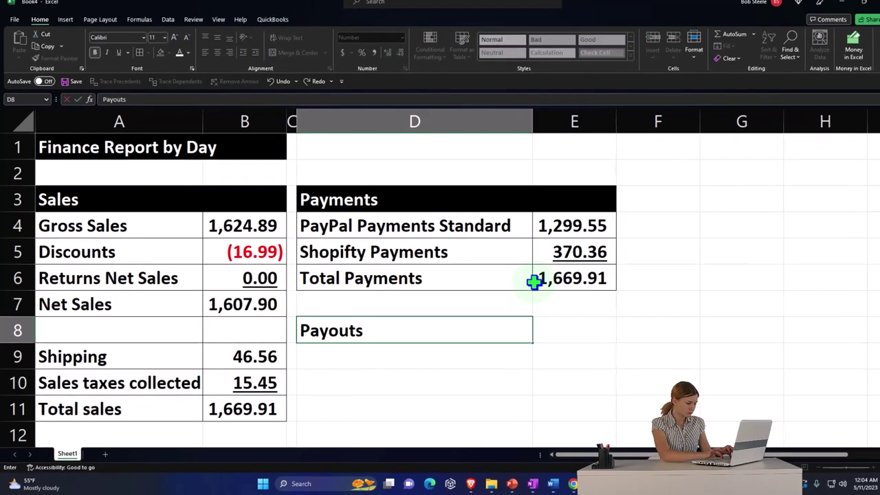
key("Return")
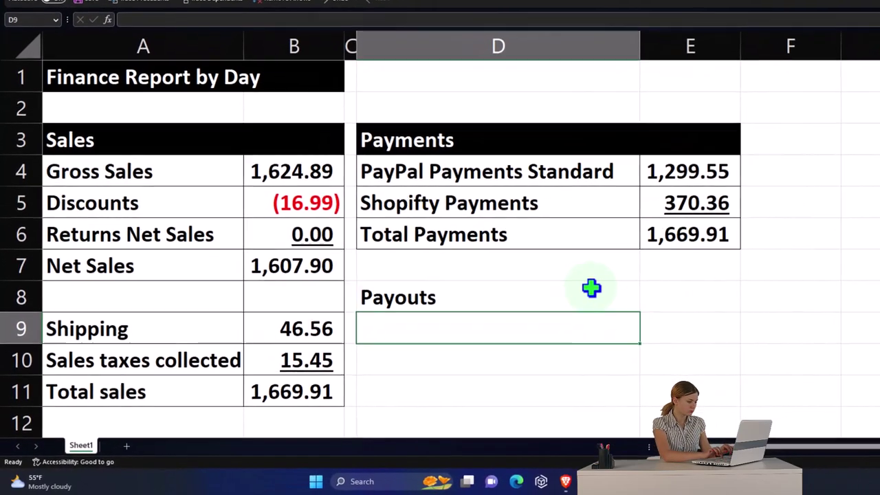
left_click_drag(592, 288, 665, 288)
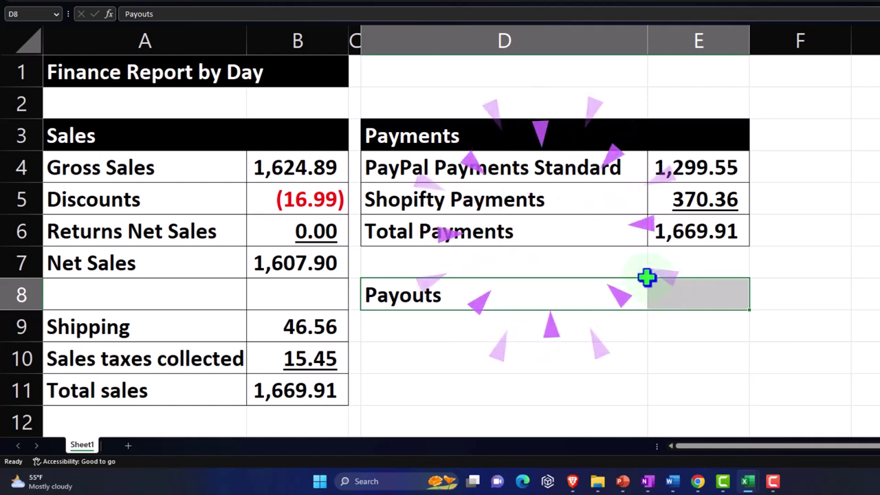
key("F4")
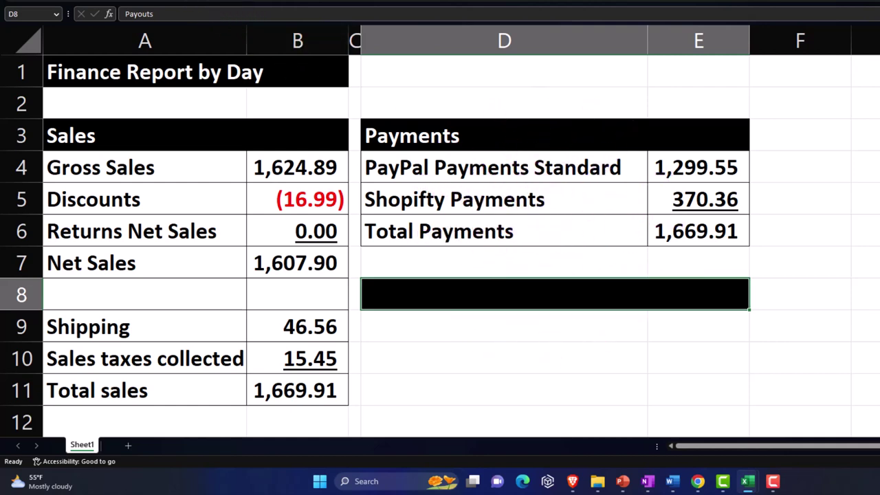
- Enter "Gross" in D9 and link E9 to the Shopifty Payments amount in E5
left_click(452, 325)
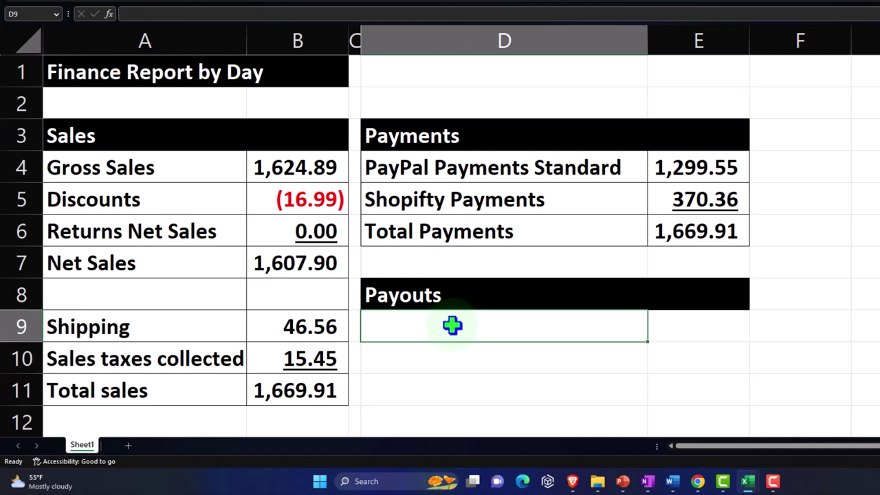
type("Gross")
key("Tab")
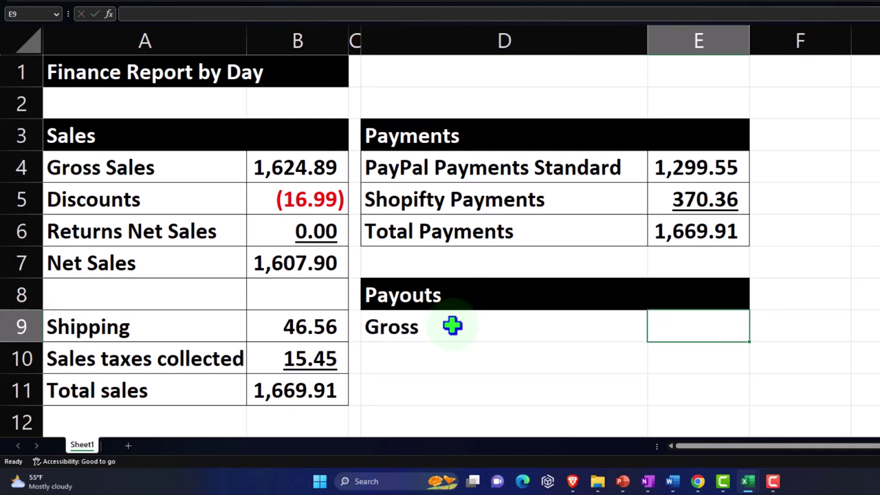
type("=")
key("Up")
key("Up")
key("Up")
key("Up")
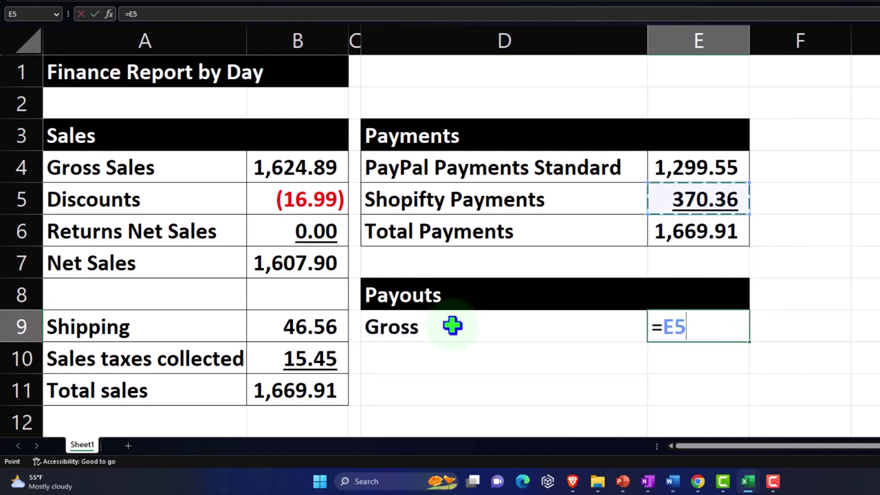
key("Return")
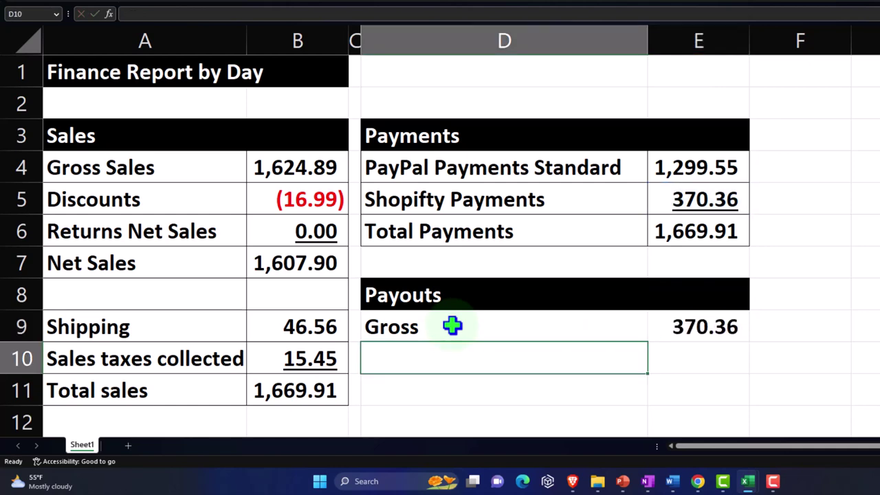
- Enter "Fees" in D10 with the amount -15.48 in E10, and underline that amount
type("Fees")
key("Tab")
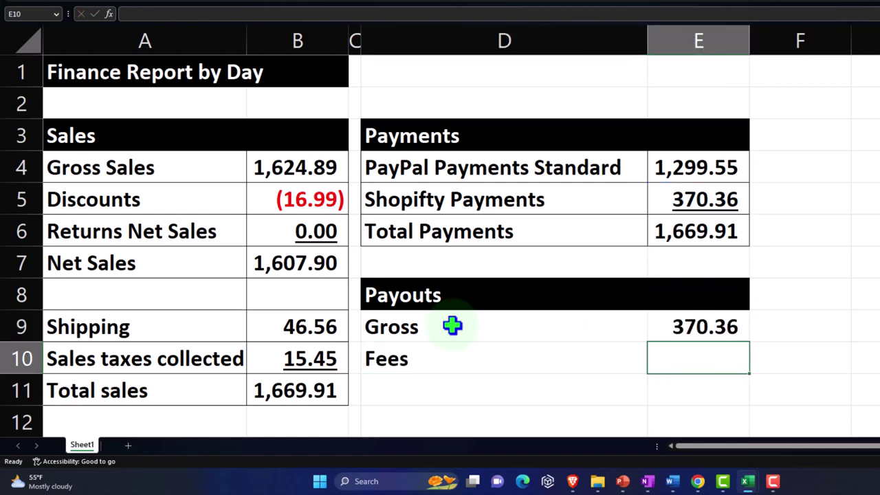
type("-15.48")
key("Return")
key("Up")
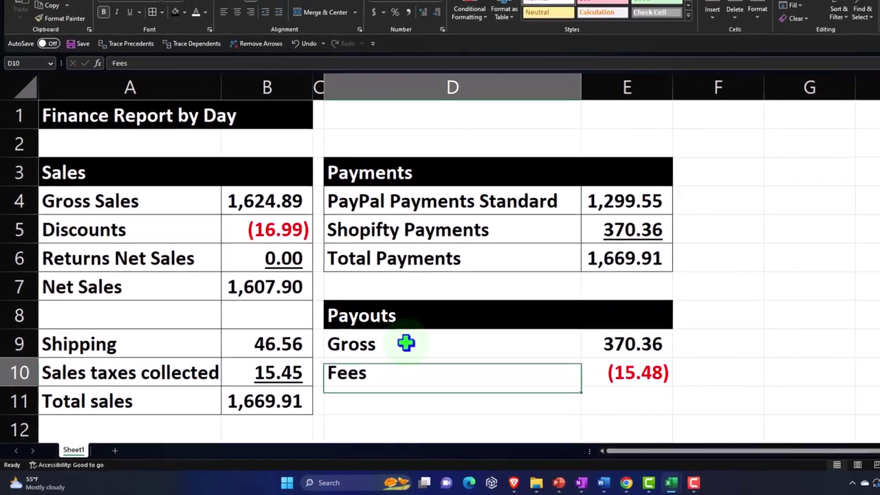
key("Right")
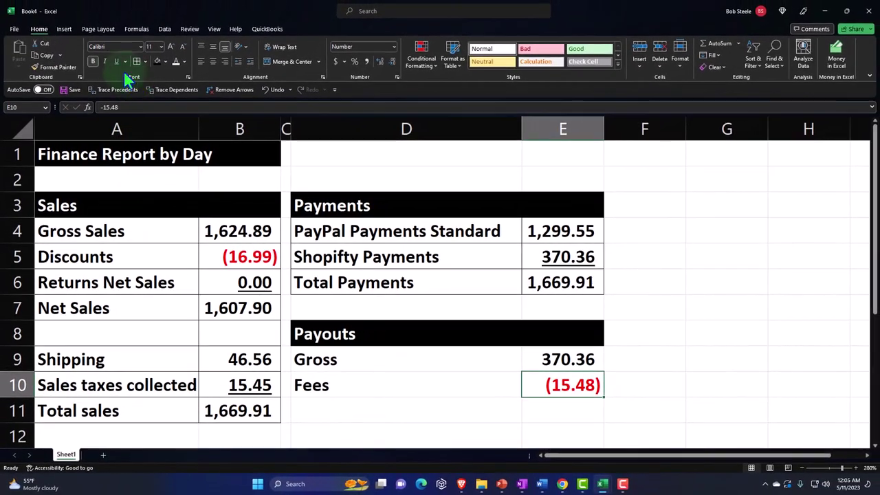
left_click(116, 60)
- Enter "Payout" in D11 and sum the gross and fees E9:E10 in E11
key("Down")
key("Left")
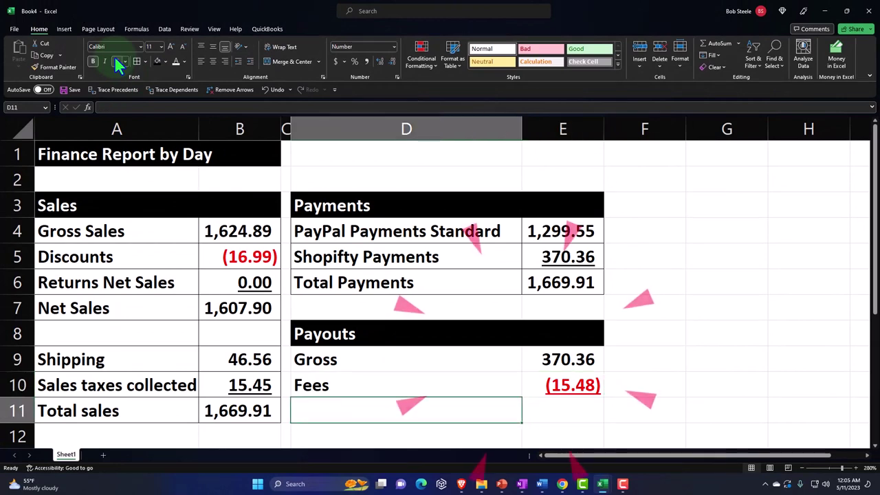
type("Payout")
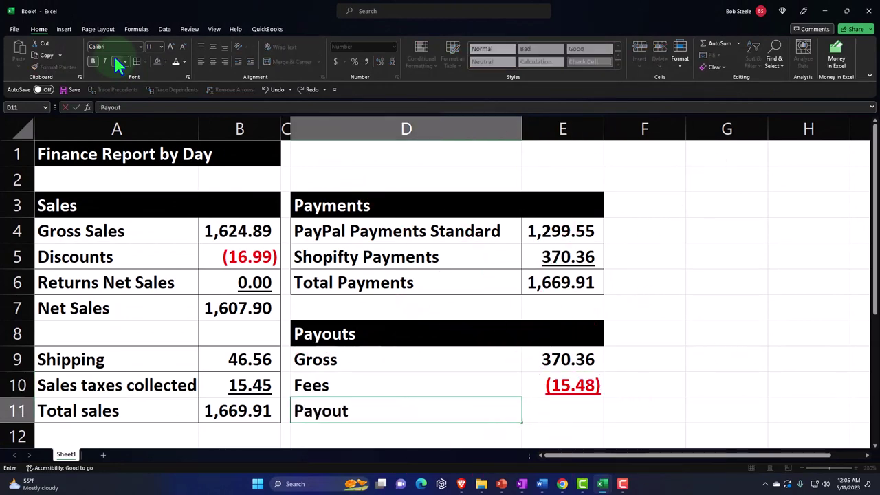
key("Tab")
type("=sum(")
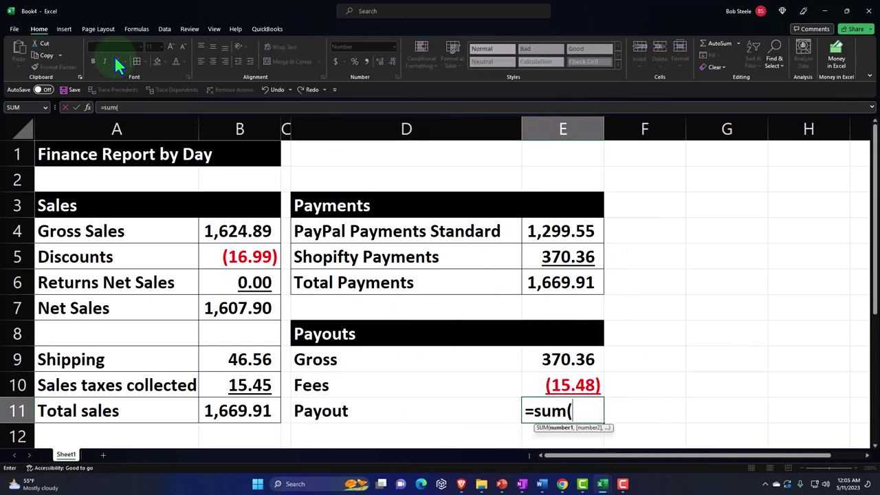
key("Up")
key("shift+Up")
key("Return")
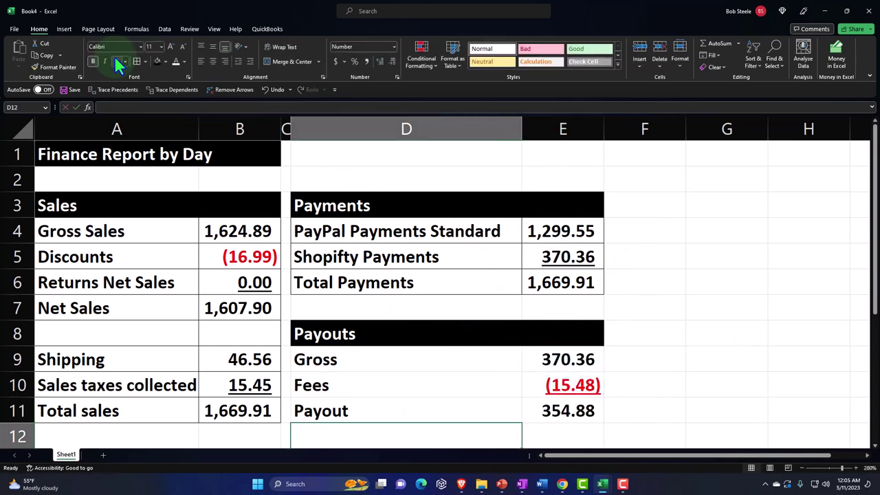
left_click(570, 411)
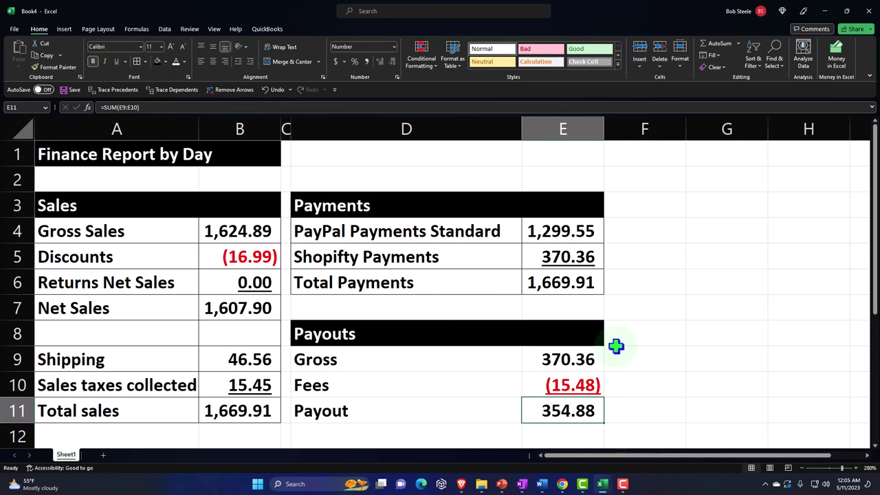
- Switch to the QuickBooks Online bank transactions in the browser and examine the Shopify Pay deposit in the Checking feed
left_click(562, 484)
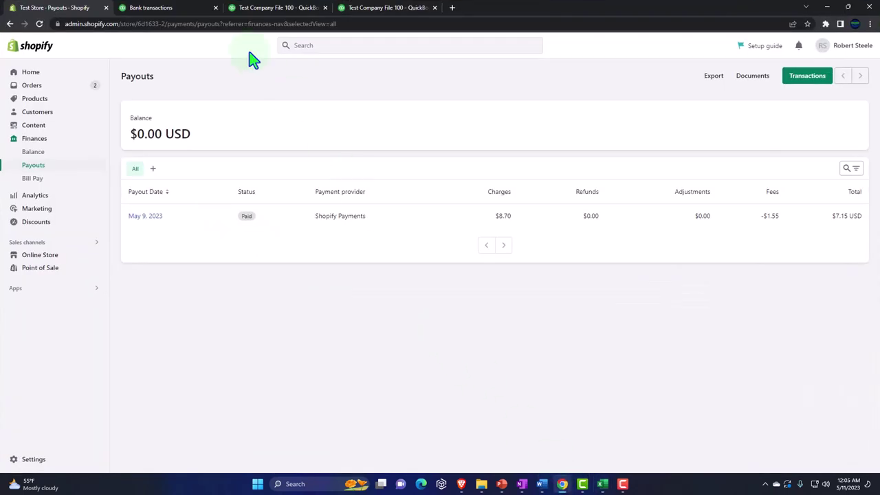
left_click(158, 7)
scroll(418, 275, "up", 1)
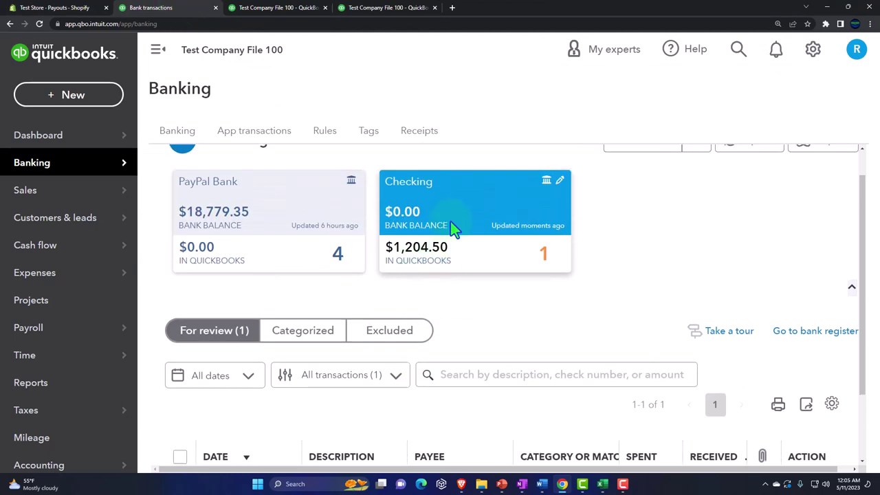
scroll(452, 226, "down", 1)
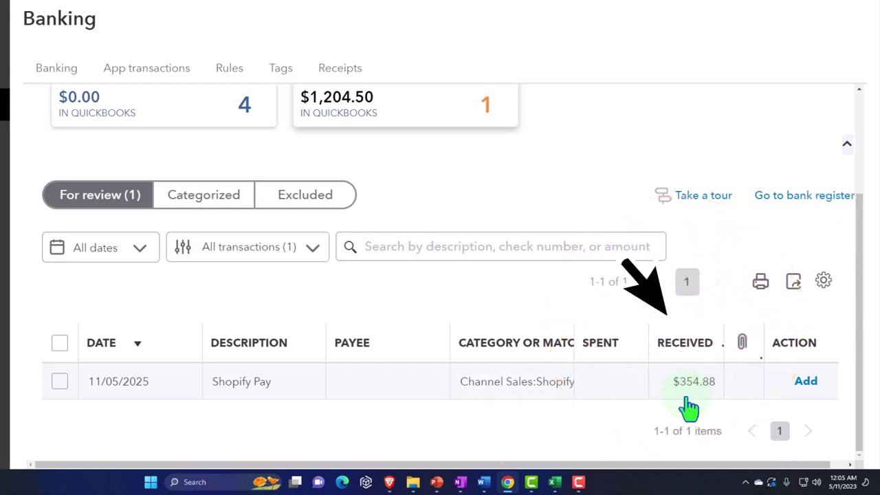
scroll(690, 408, "up", 3)
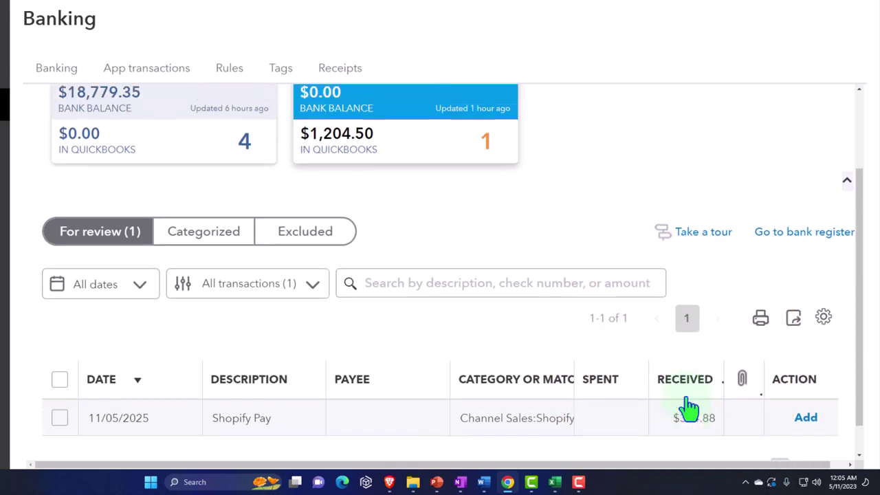
- Select the PayPal Bank feed and compare its Shopify Pay deposit with the PayPal Payments Standard amount in the Excel report
left_click(194, 196)
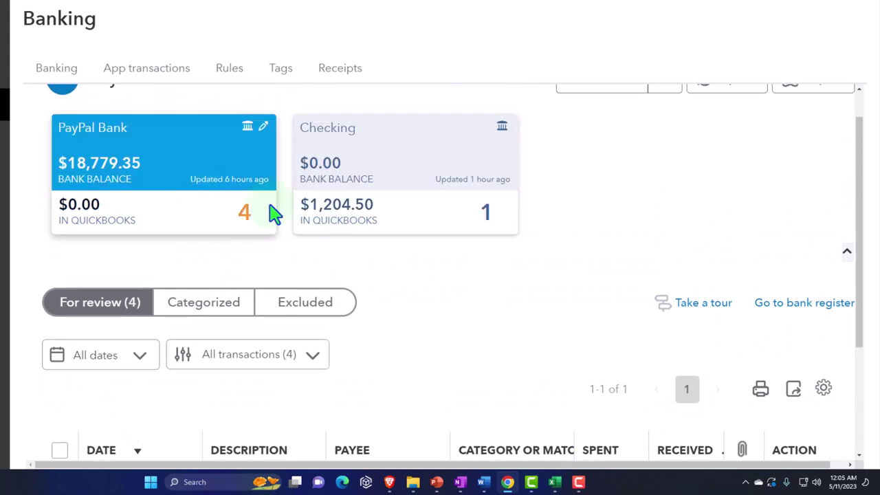
scroll(309, 227, "down", 4)
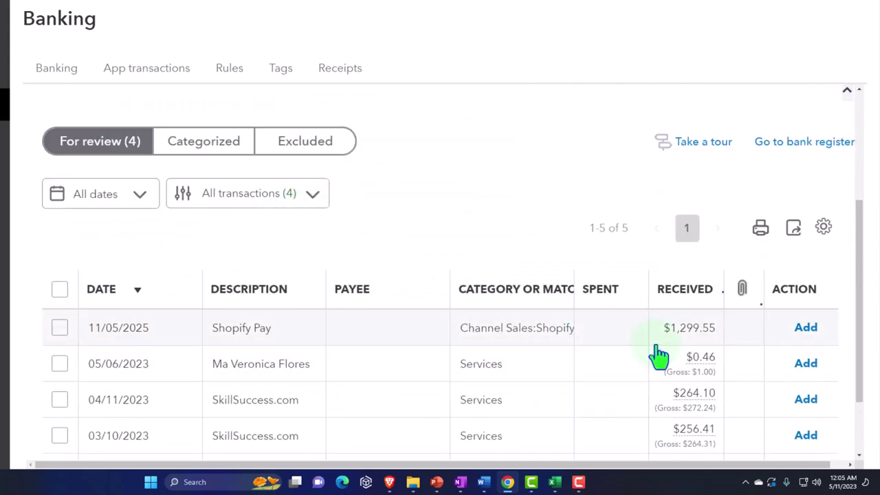
mouse_move(556, 485)
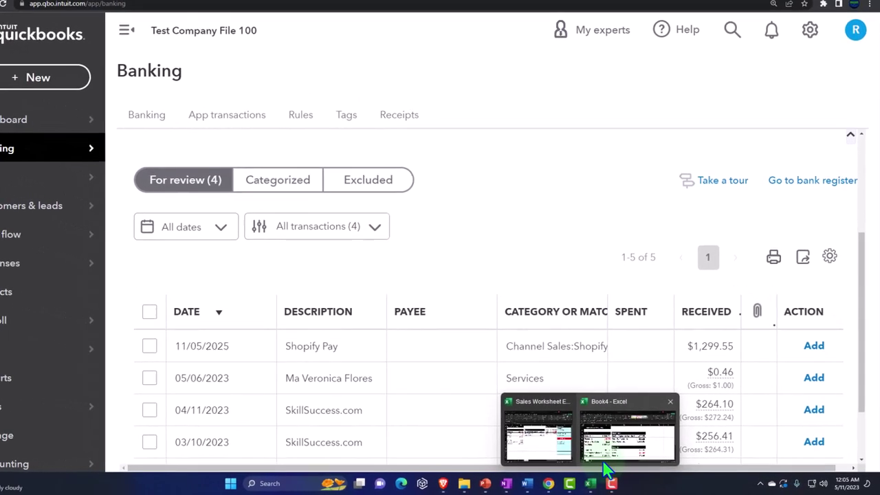
left_click(598, 440)
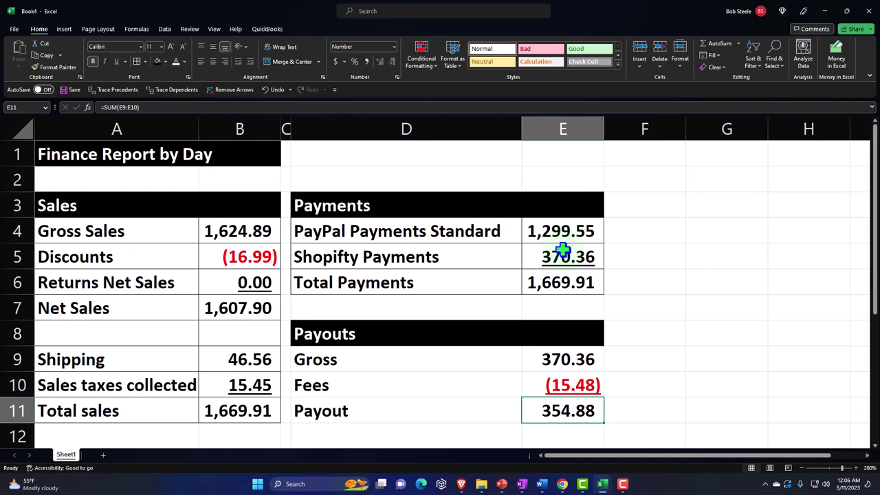
left_click(562, 484)
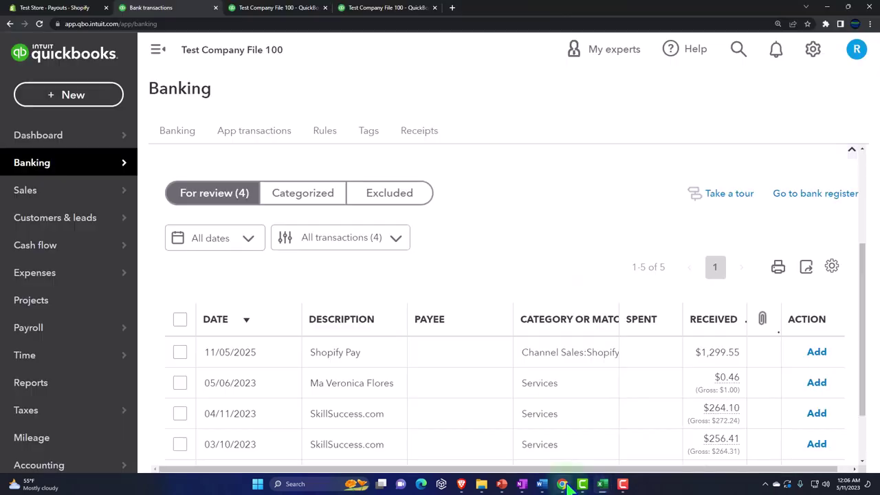
scroll(591, 399, "down", 1)
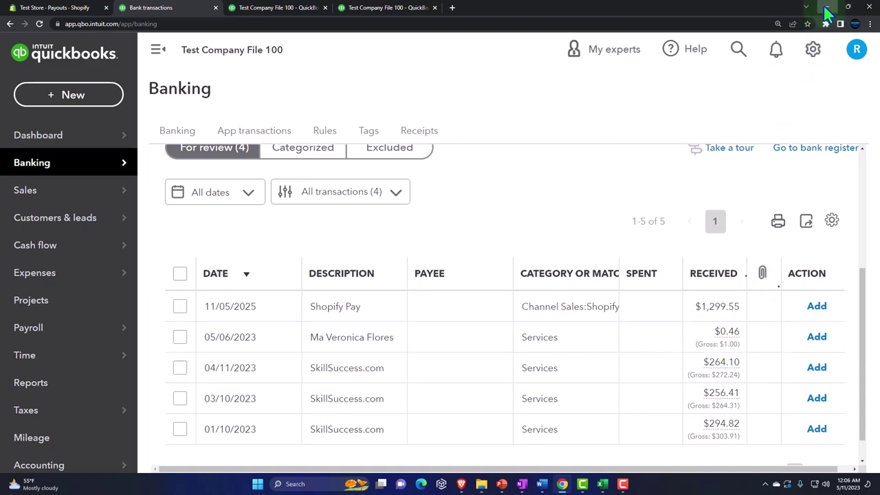
- Return to the Excel report and add borders around all cells of the payout rows D9:E11
left_click(827, 8)
left_click(739, 226)
scroll(740, 229, "down", 1)
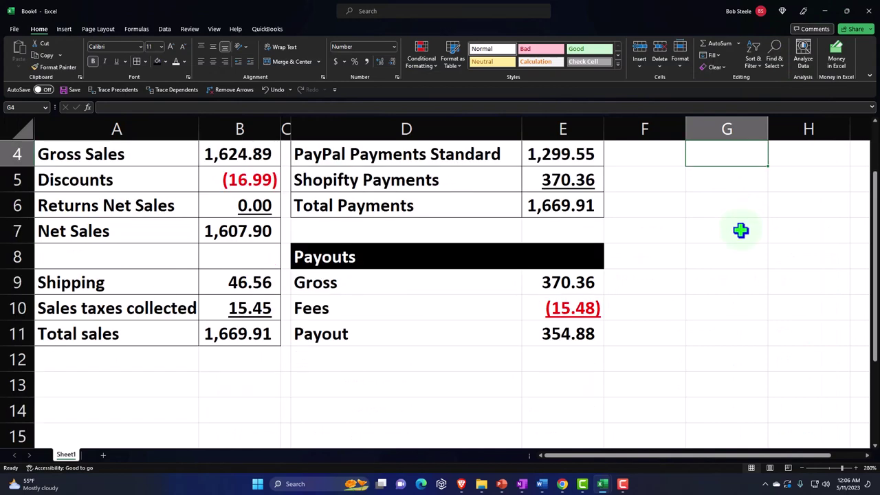
left_click_drag(411, 291, 534, 328)
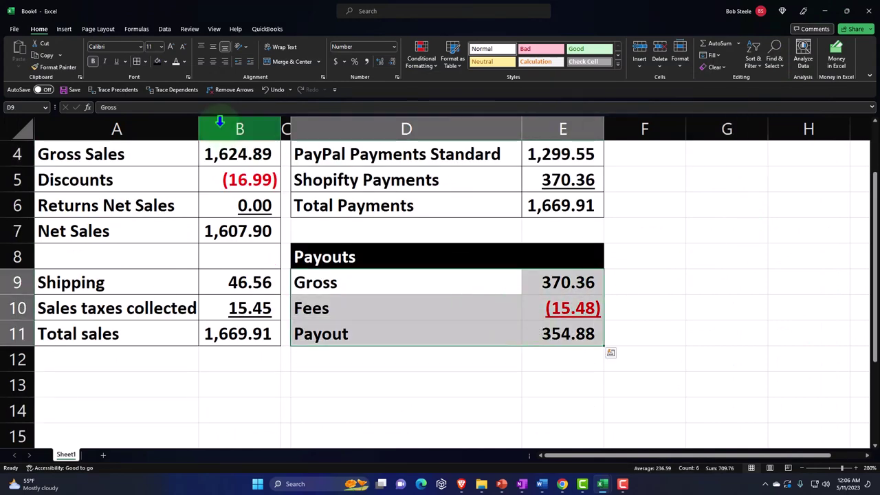
left_click(137, 60)
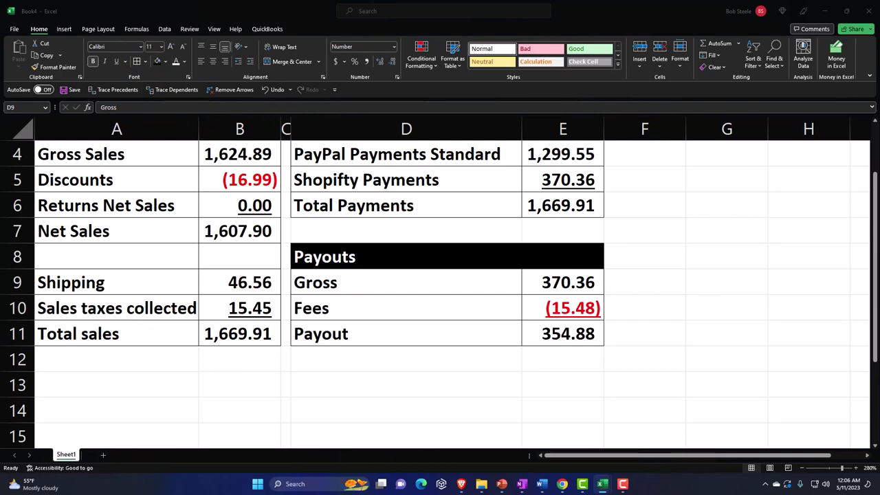
key("shift+Right")
key("shift+Down")
key("shift+Down")
scroll(722, 254, "up", 1)
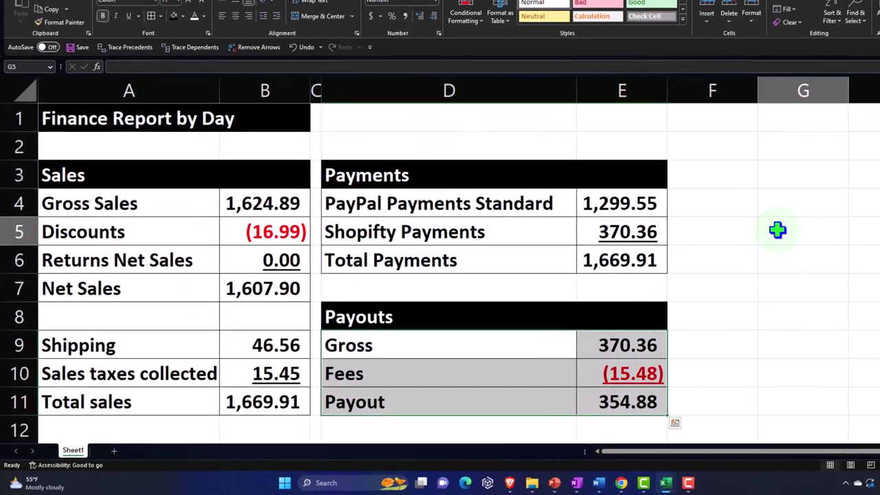
left_click(760, 240)
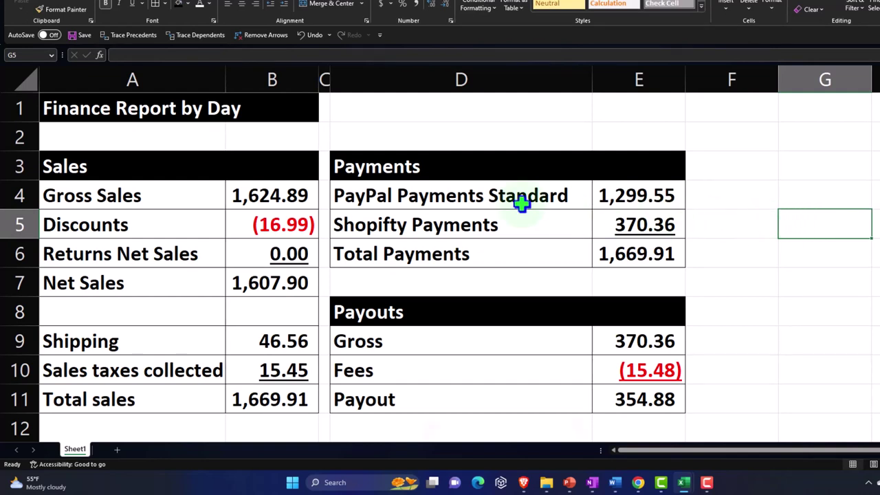
- Copy the format of narrow column C onto column F with Format Painter to make it a spacer column
left_click(325, 74)
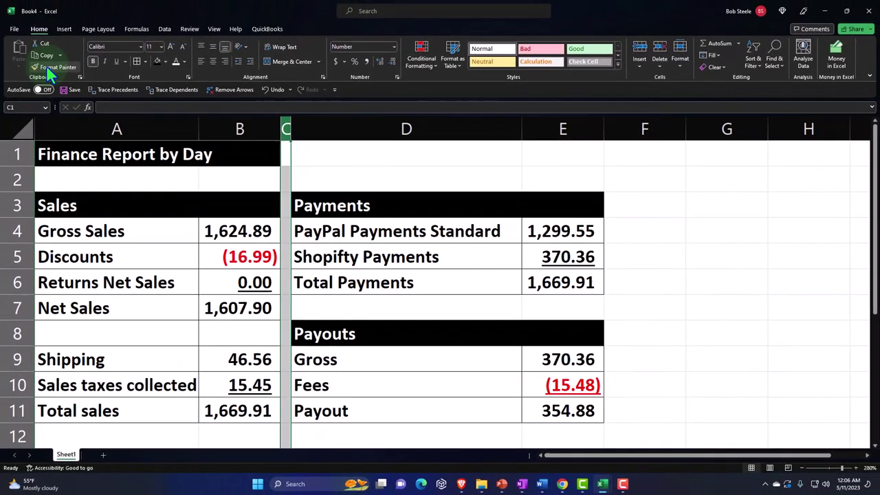
left_click(46, 67)
left_click(656, 128)
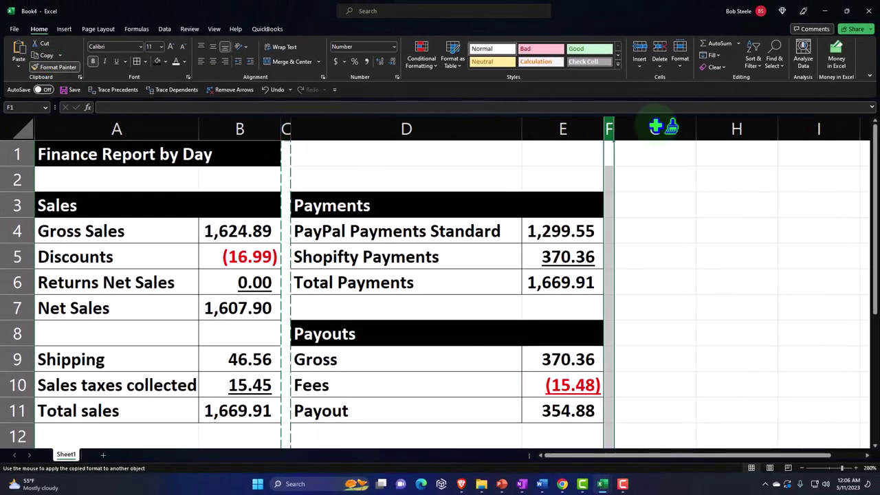
left_click(662, 180)
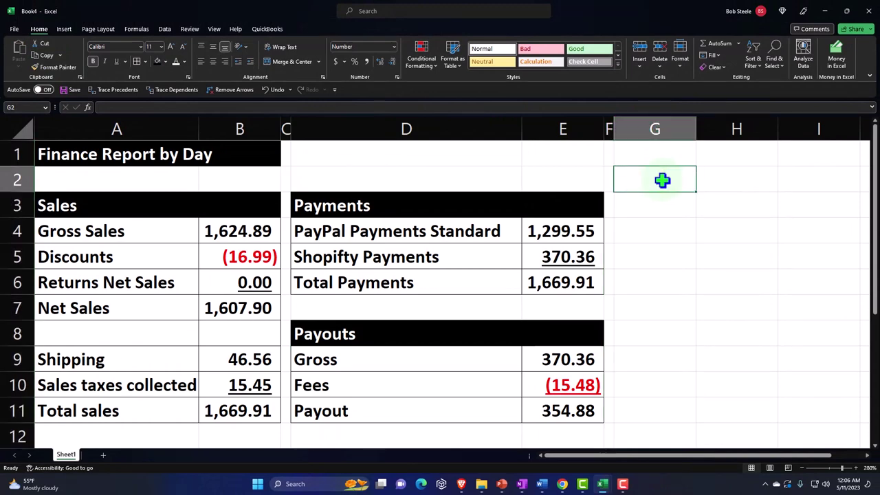
- Enter the heading "Journal Entry" in G1
key("Right")
key("Right")
key("Right")
key("Right")
key("Right")
key("Right")
key("Right")
key("Left")
key("Left")
key("Left")
key("Left")
key("Left")
key("Left")
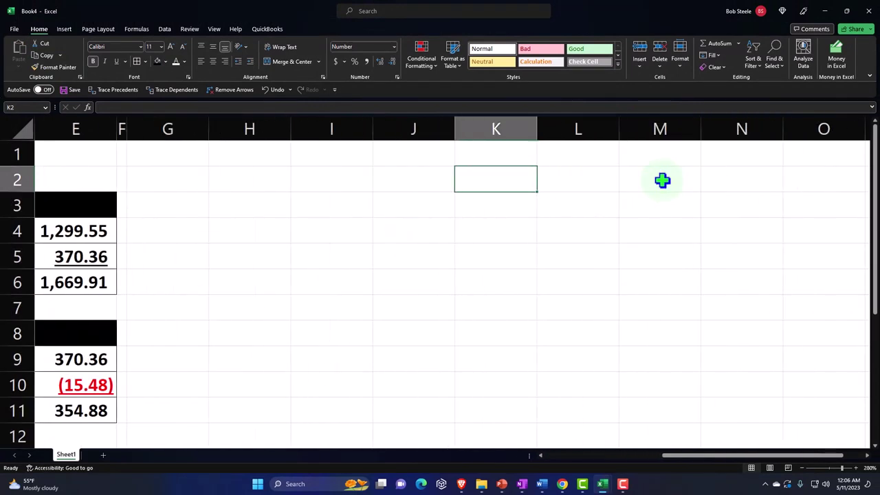
key("Left")
key("Up")
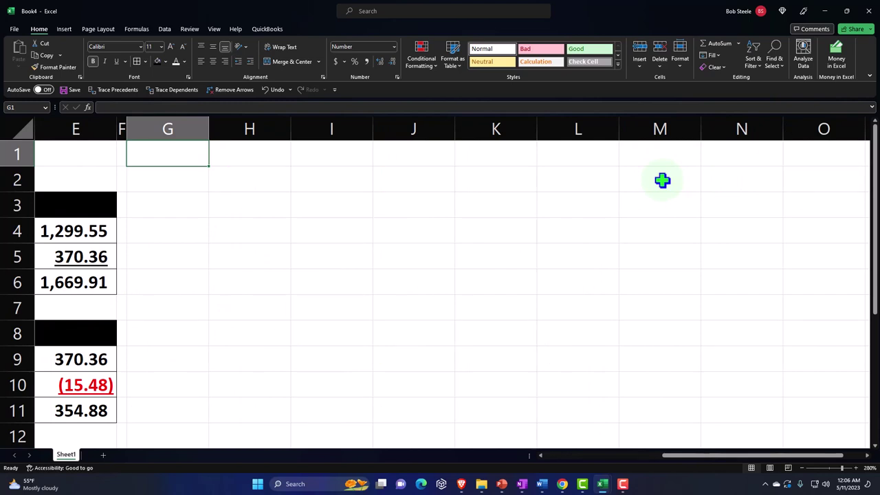
type("Journa")
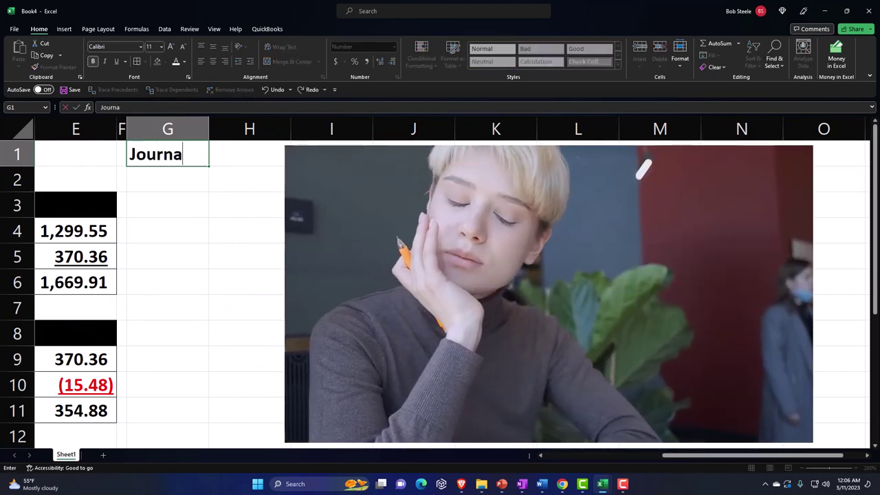
type("l Entry")
key("Return")
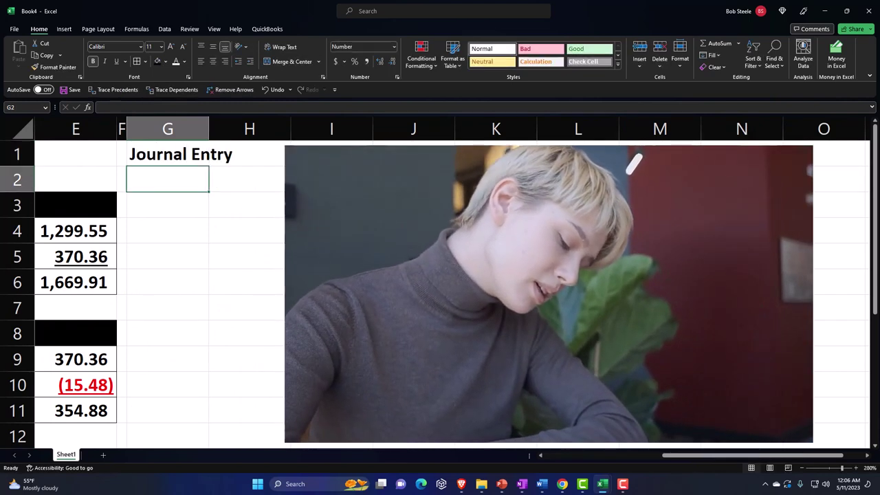
- Widen column G to fit the journal entry heading and format G1:H1 with a black fill and white text
left_click_drag(209, 129, 283, 133)
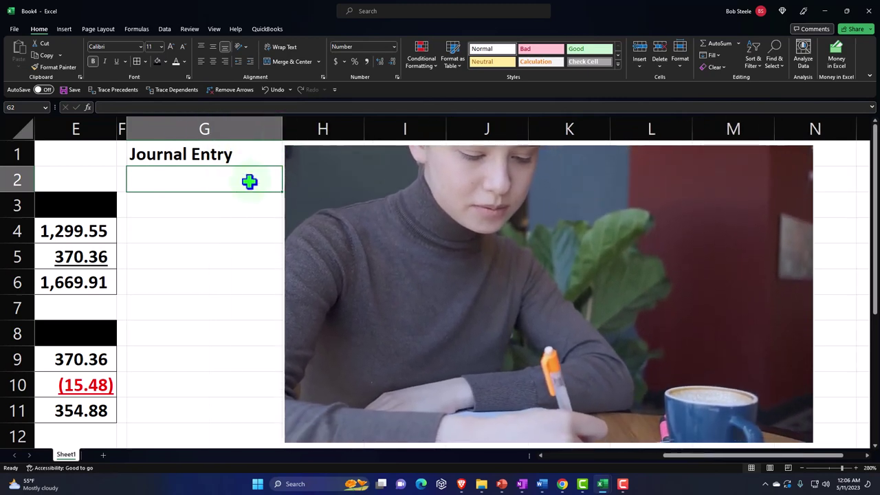
left_click(229, 156)
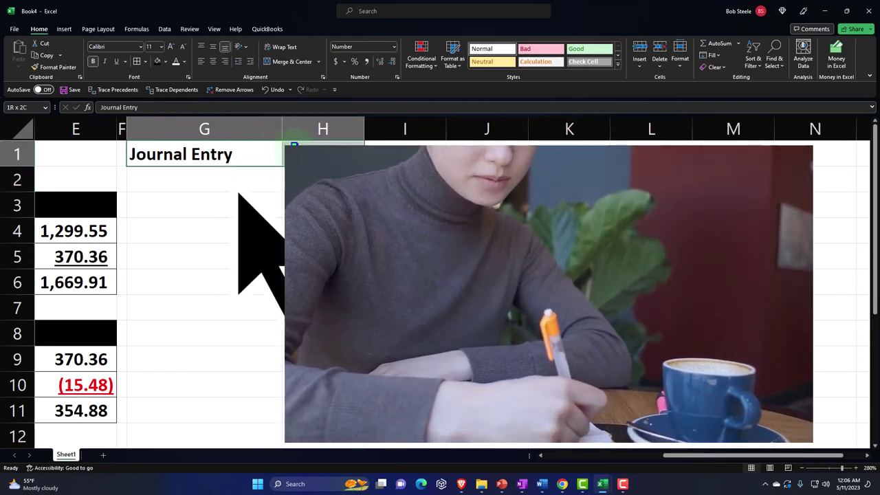
left_click(156, 61)
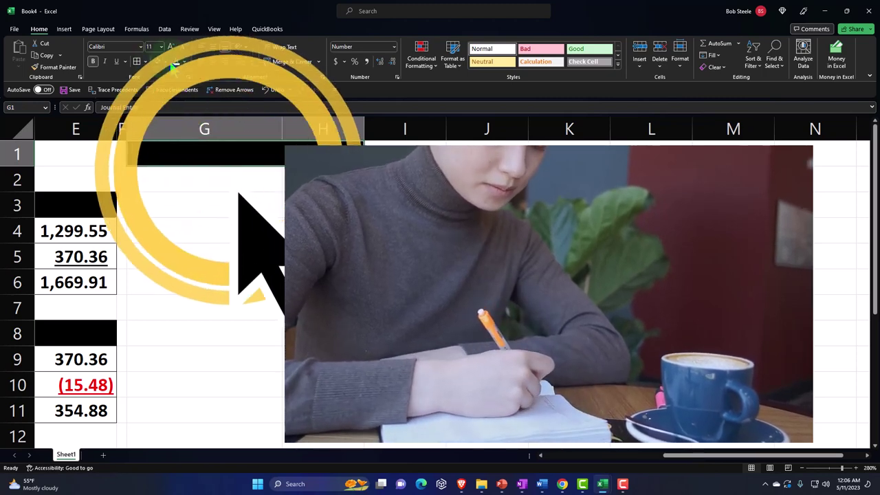
left_click(176, 61)
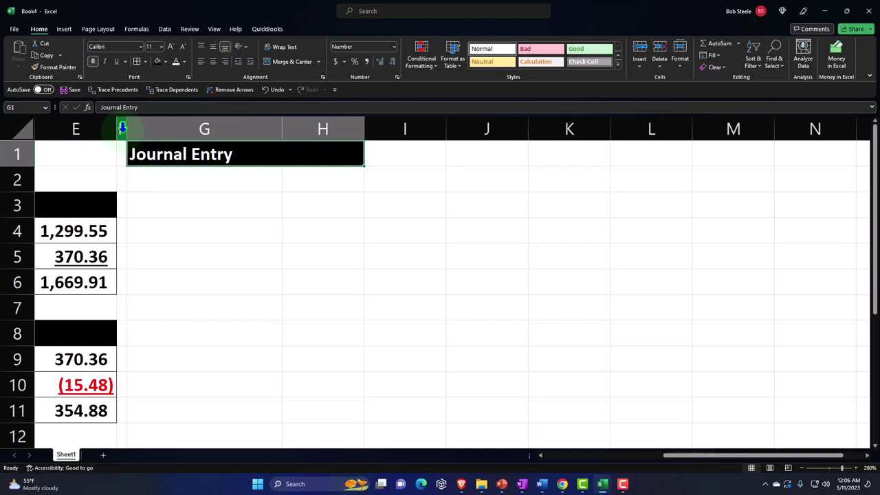
- Copy the format of narrow column F onto column I with Format Painter to make another spacer column
left_click(122, 129)
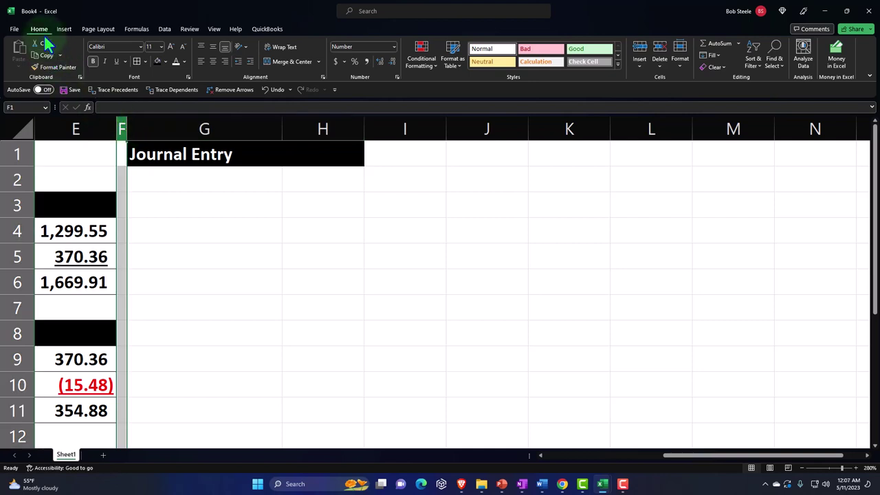
left_click(46, 67)
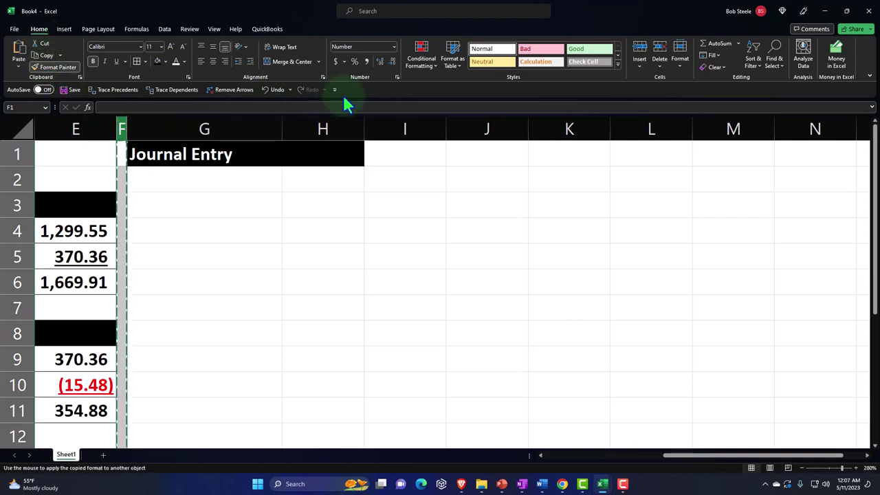
left_click(416, 131)
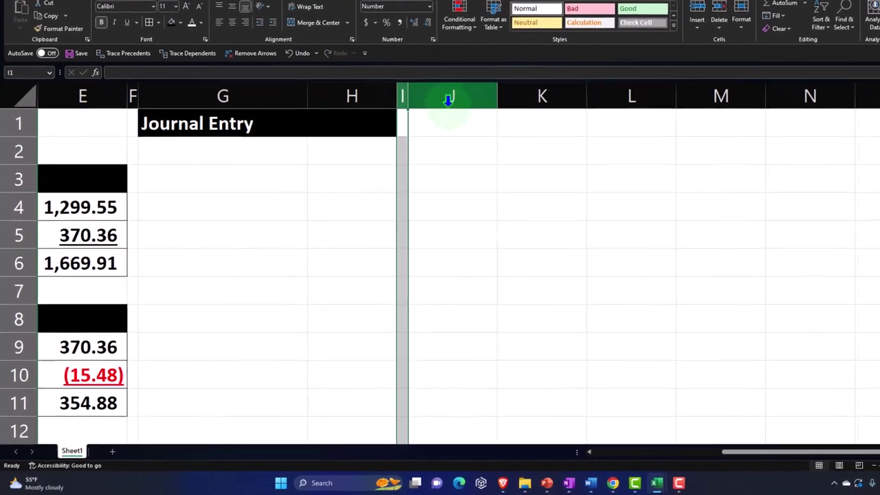
- Enter the heading "Accounts" in J1 and the two-row heading "Beg Trial" and "Balance" in K1:K2
left_click(448, 122)
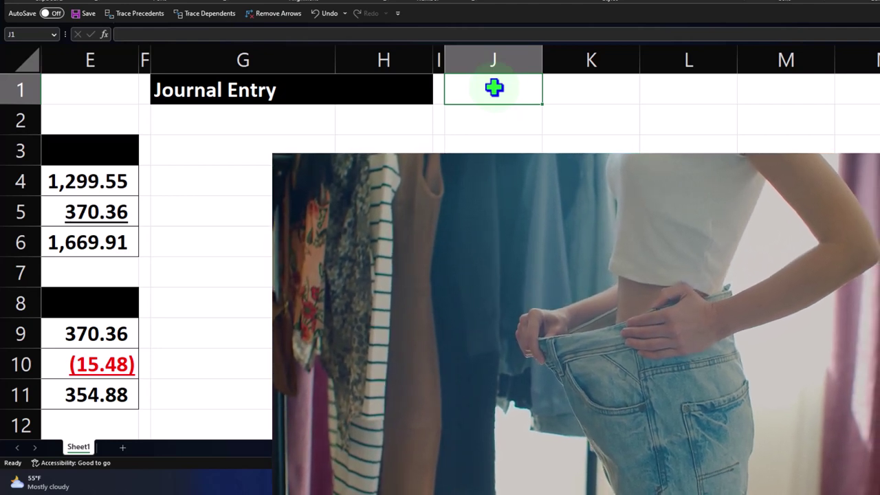
type("Accounts")
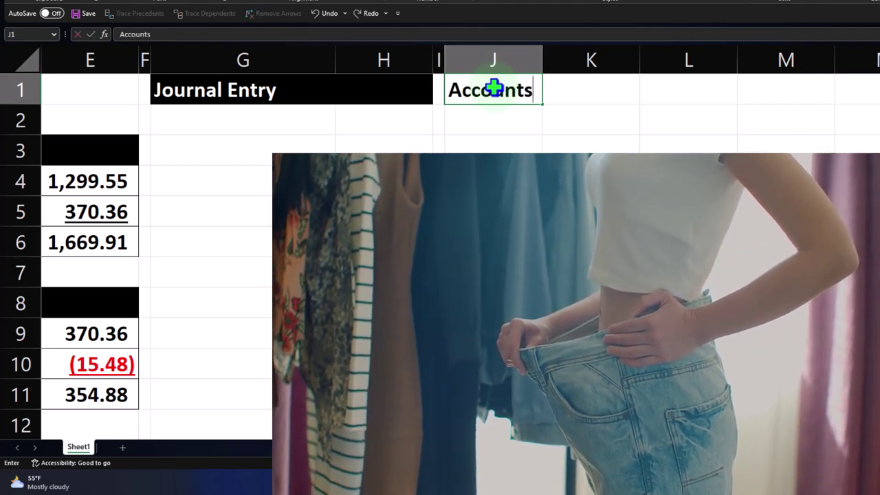
key("Tab")
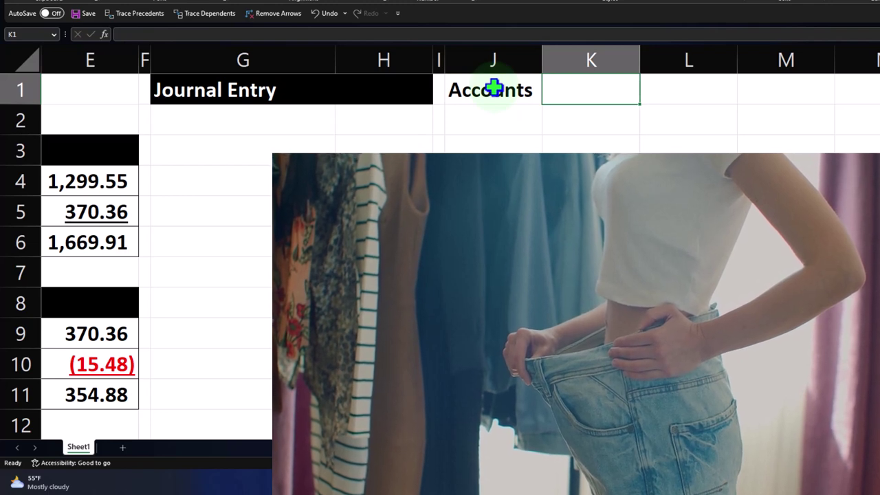
type("Beg Tr")
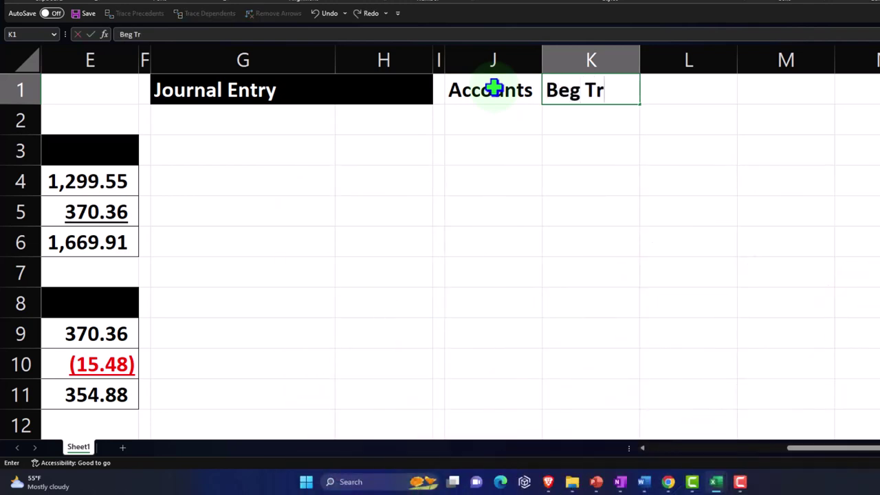
type("ial")
key("Return")
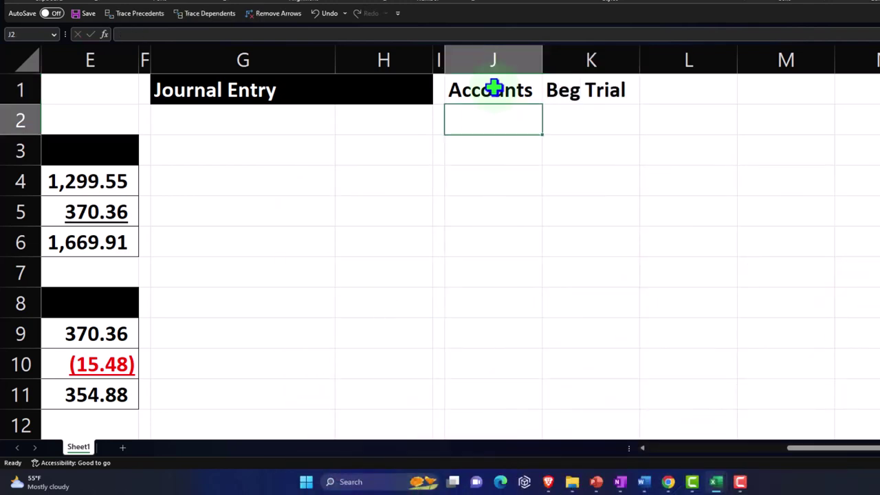
key("Tab")
type("Bala")
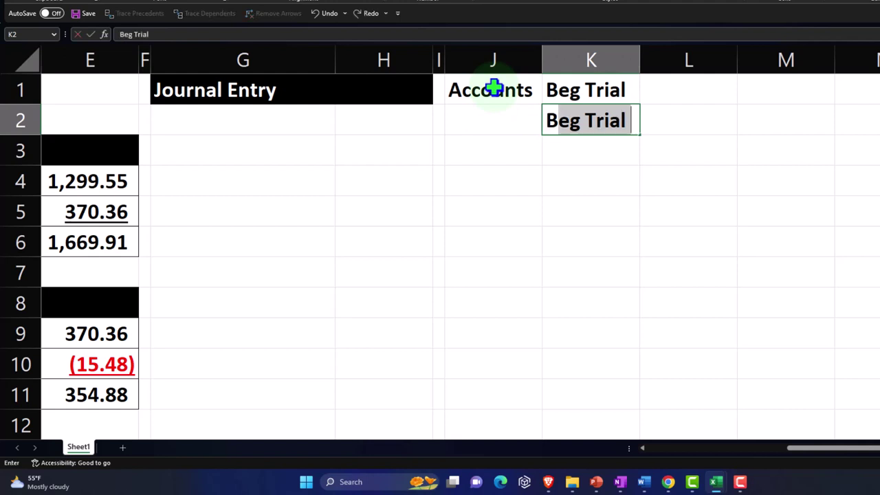
key("Tab")
- Enter the two-row headings "Journal" and "Entries" in L1:L2 and "End Trial" and "Balance" in M1:M2
key("Up")
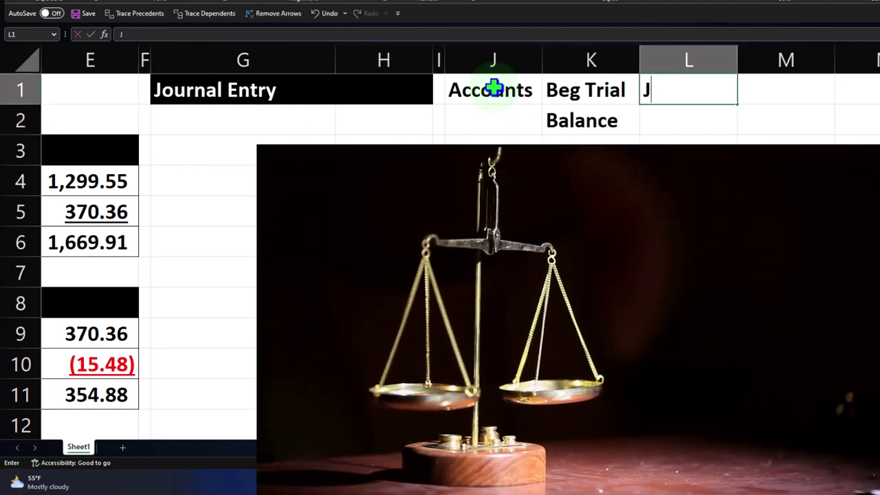
type("Journal")
key("Return")
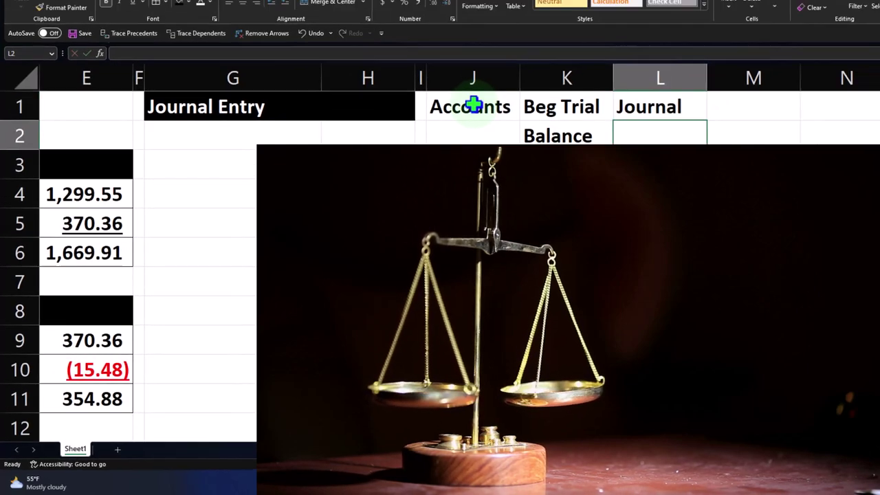
type("Entries")
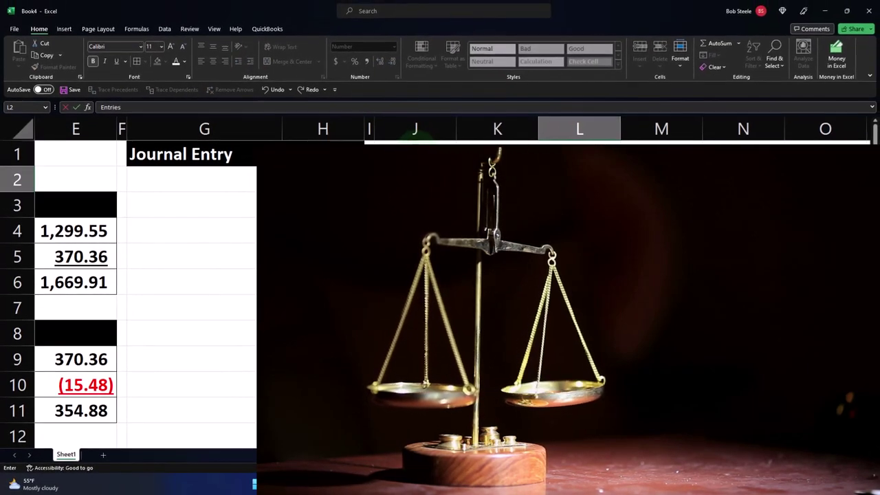
key("Tab")
key("Up")
type("End")
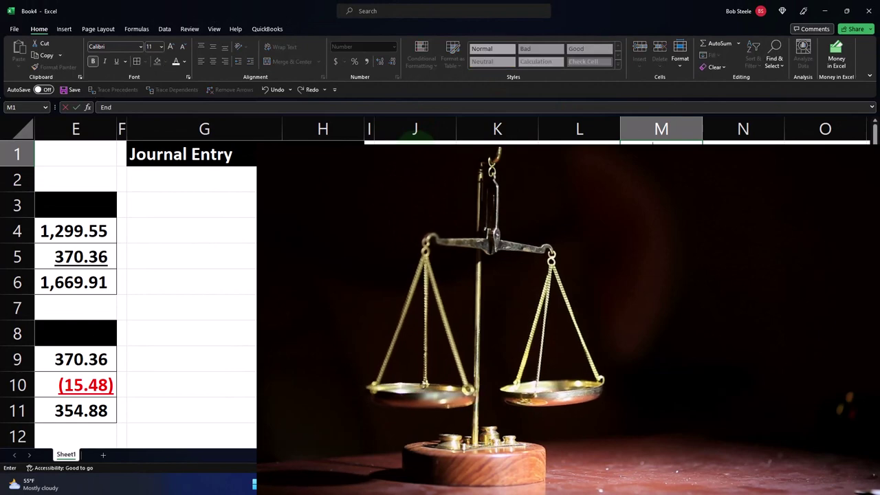
key("Return")
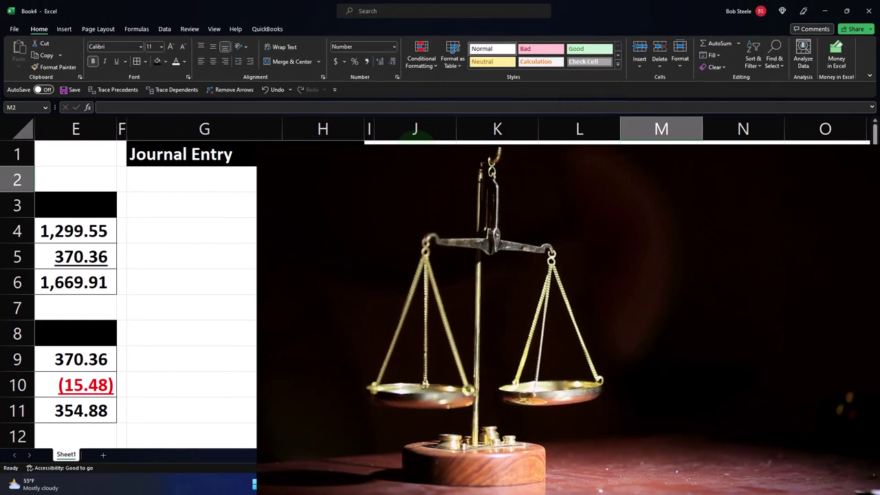
type("Balance")
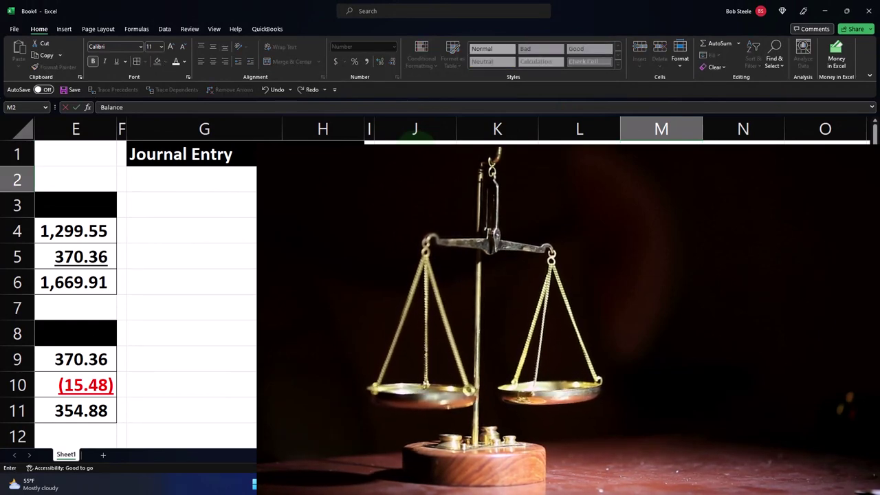
key("Return")
- Move the "Accounts" heading down to J2 and widen column J to make room for account names
left_click(414, 154)
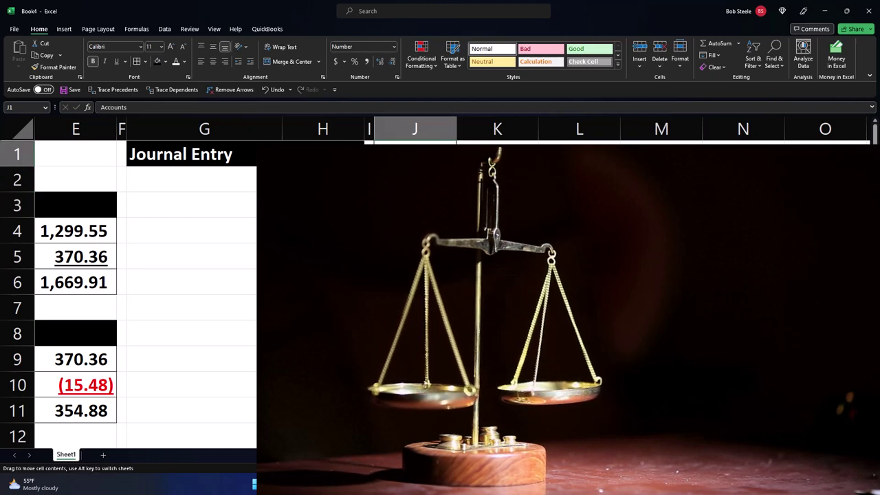
left_click_drag(414, 154, 415, 180)
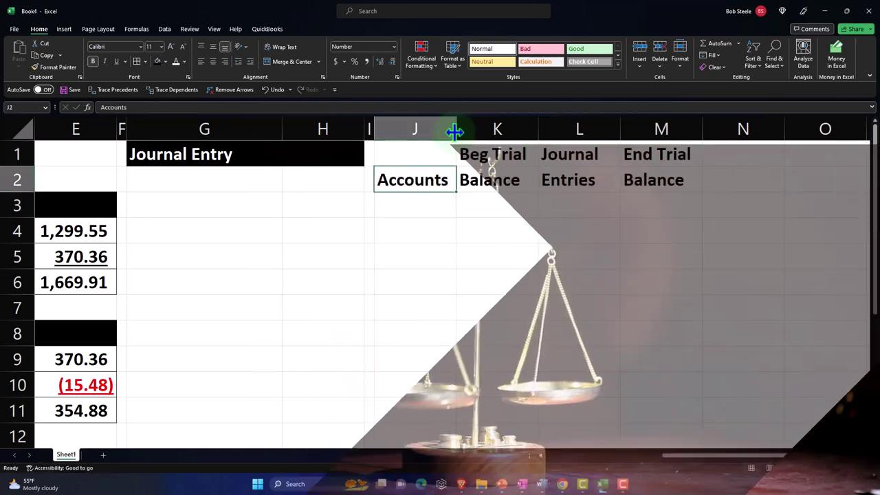
left_click_drag(455, 131, 754, 180)
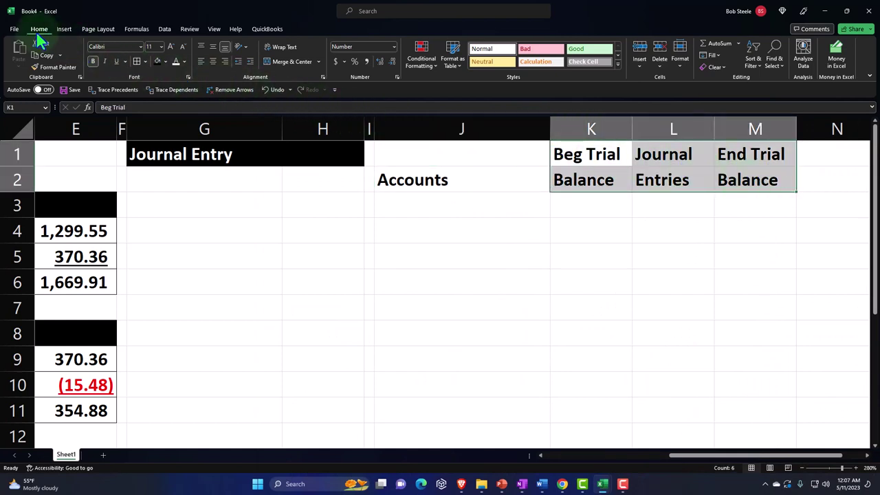
- Center the headings in K1:M2 and format J1:M2 with a black fill and white text
left_click(212, 61)
left_click(520, 238)
left_click_drag(464, 154, 760, 169)
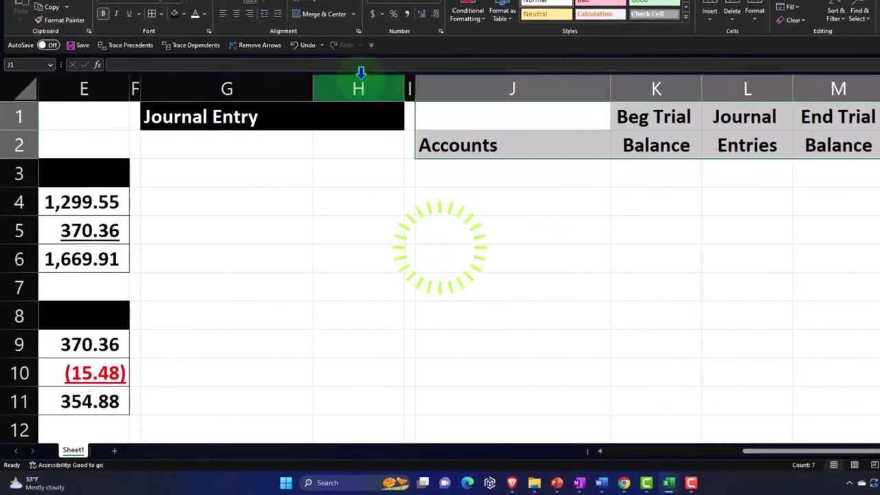
left_click(174, 15)
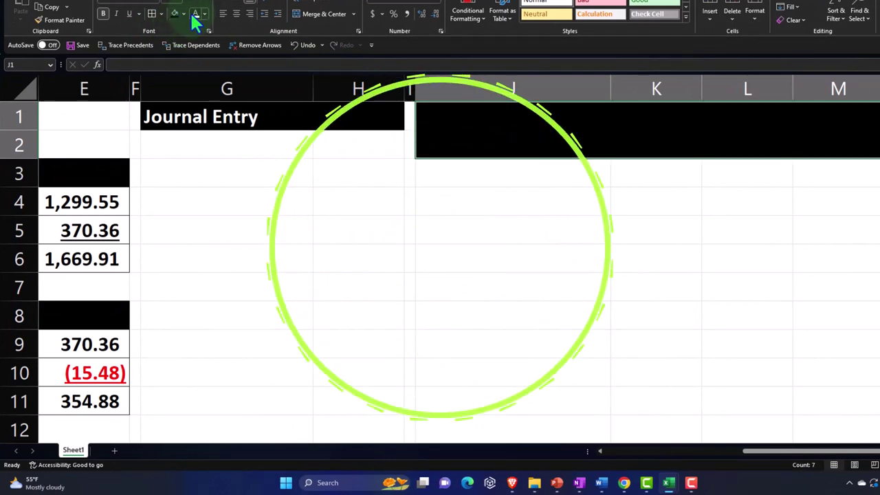
left_click(195, 14)
- Enter the accounts "Checking", "PayPal Checking" and "Shopify PayPal Clearings" in J3:J5
left_click(487, 173)
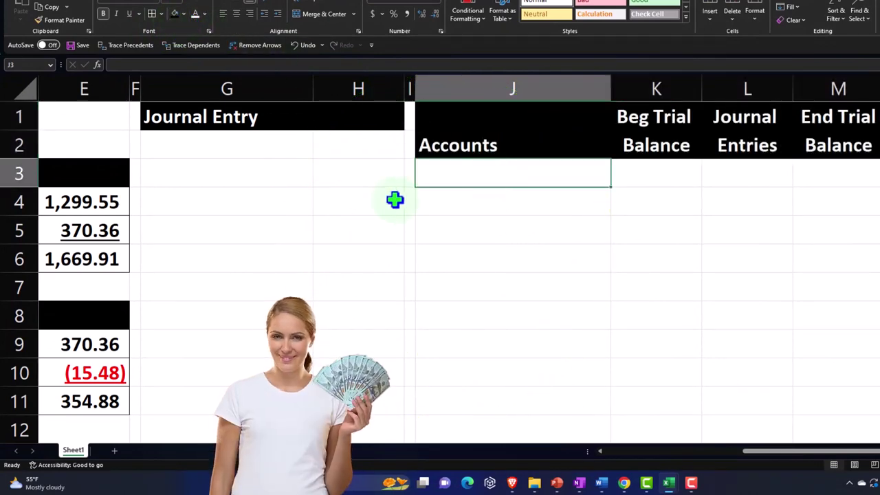
type("zC")
key("ctrl+z")
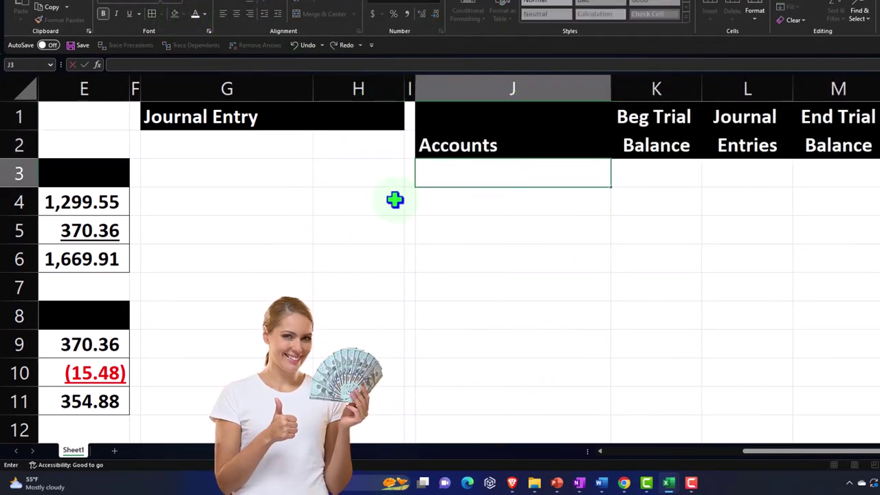
type("Checking")
key("Return")
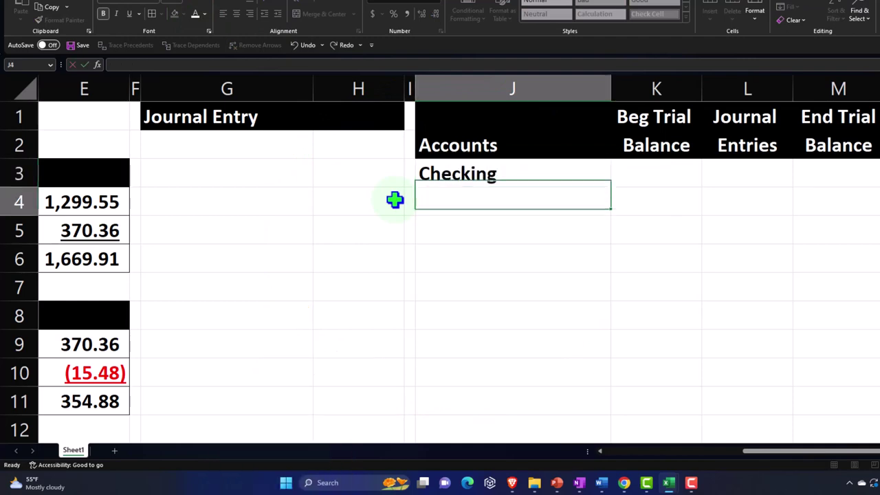
type("PayPal Checking")
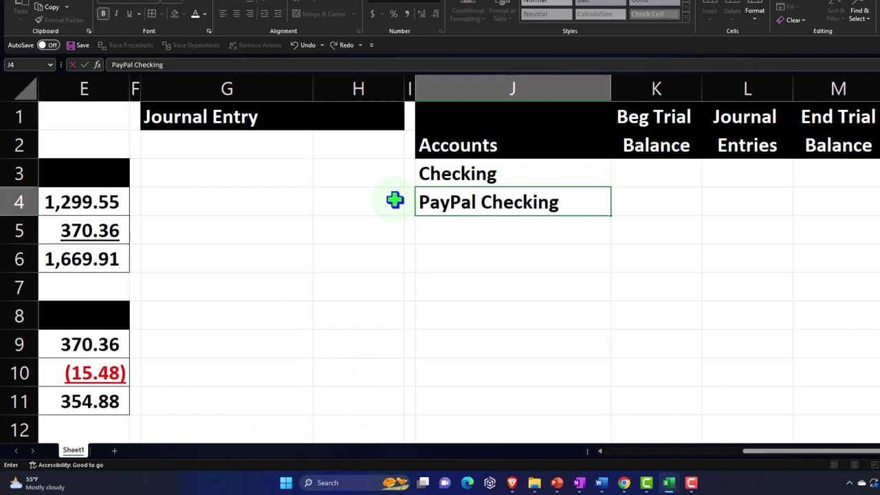
key("Return")
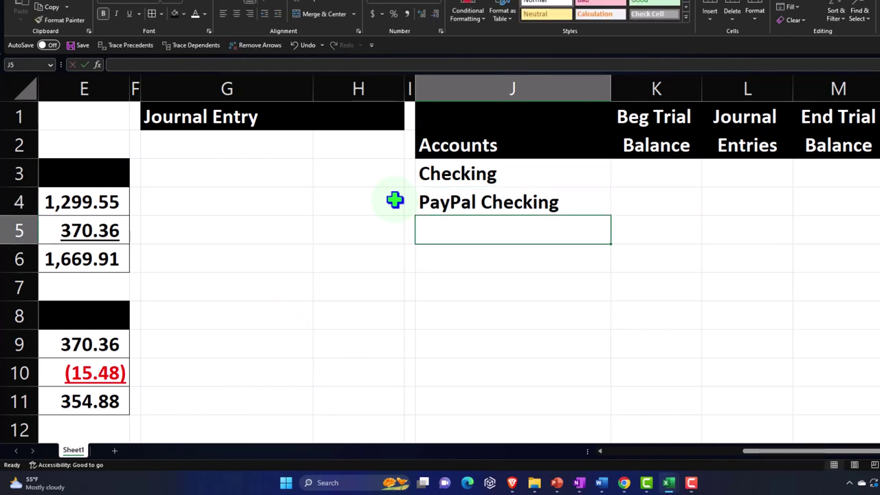
type("Shopify PayPal Cl")
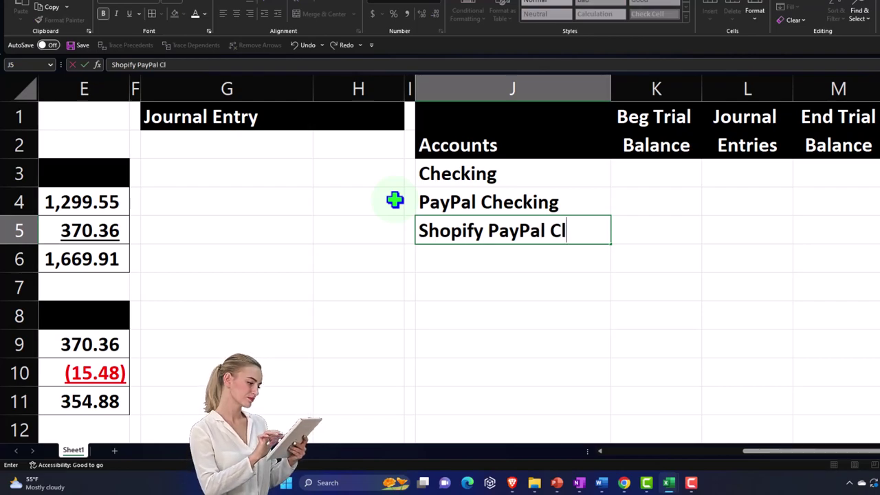
type("earings")
key("Return")
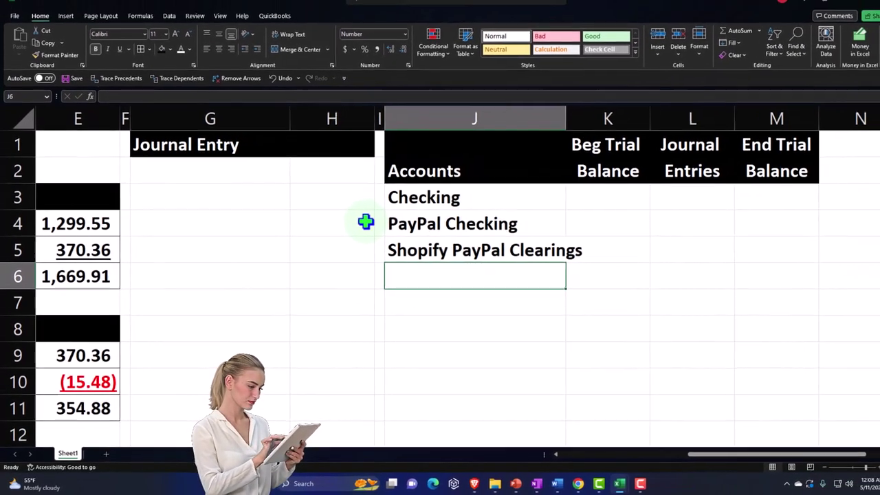
- Add the accounts "Shopify Payments Clearing" in J6 and "Inventory" in J7
type("Shopif")
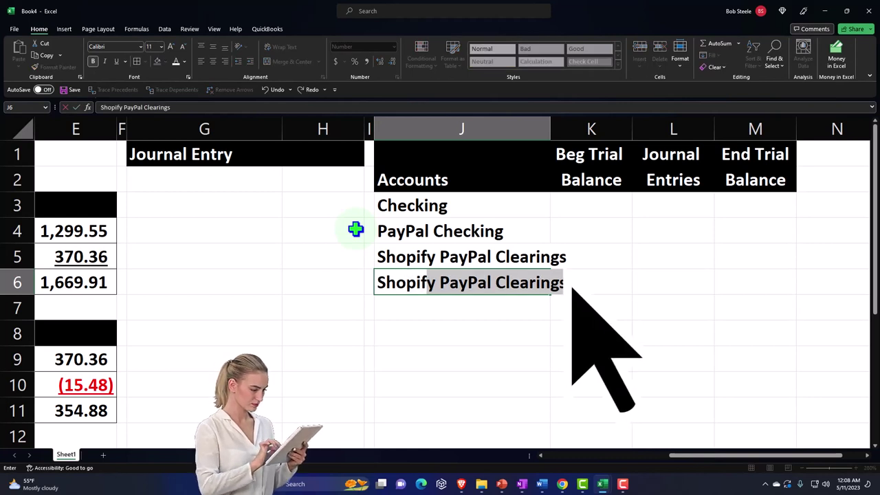
type("yt")
key("BackSpace")
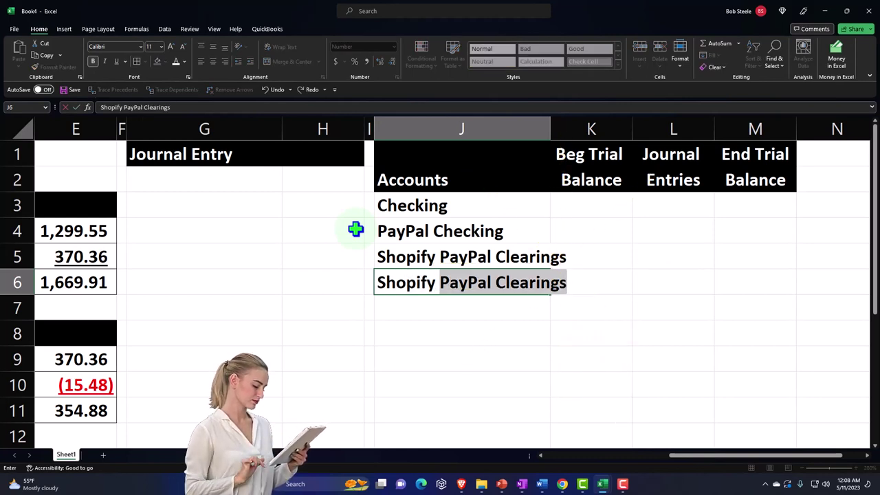
type("Paymen")
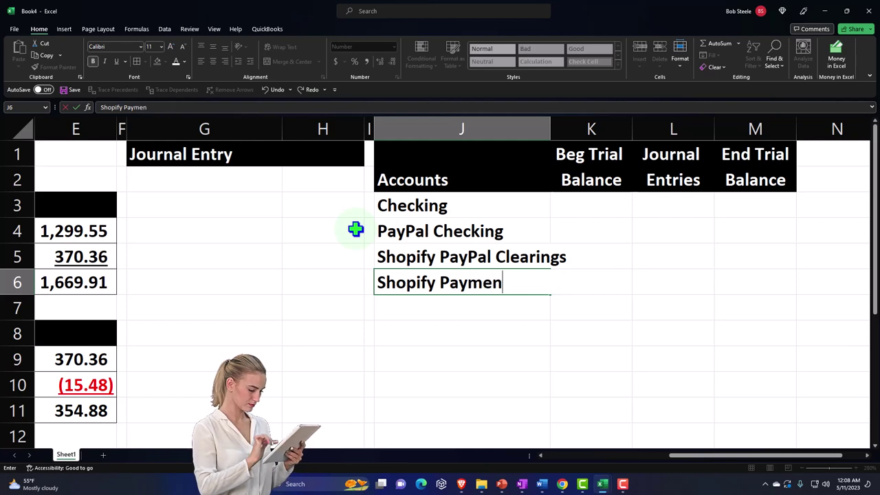
type("ts Cleari")
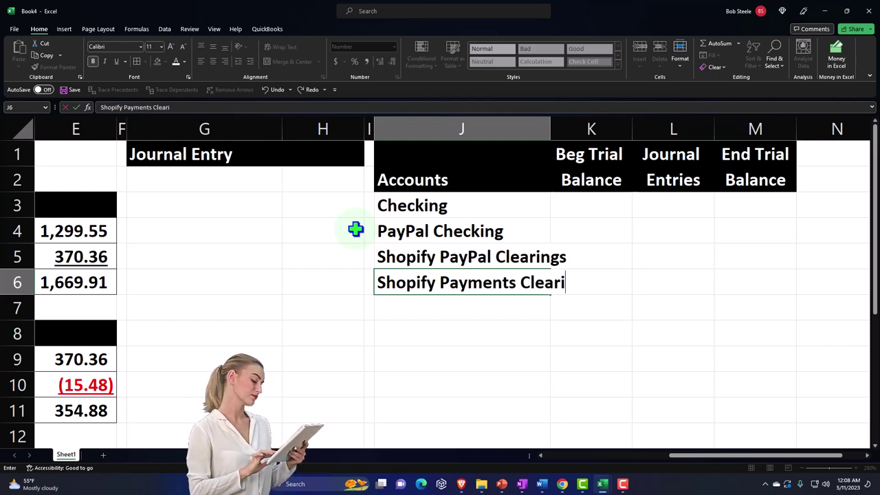
type("ng")
key("Return")
type("Invent")
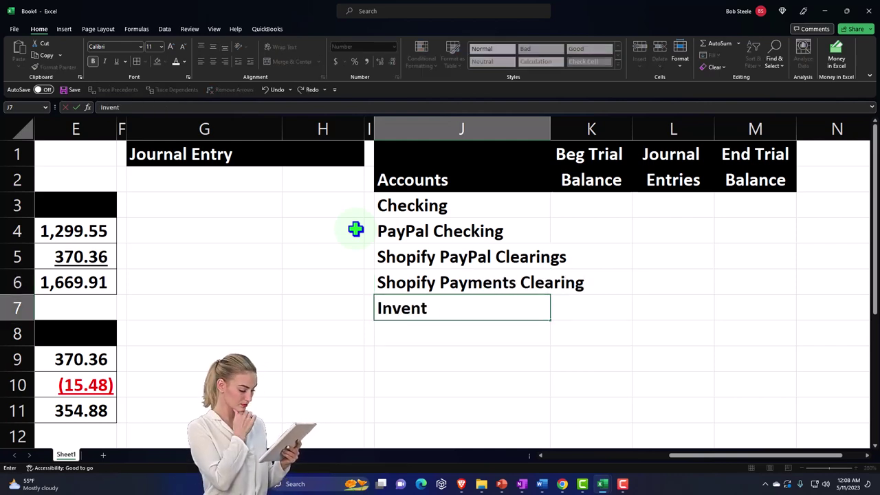
type("ory")
key("Return")
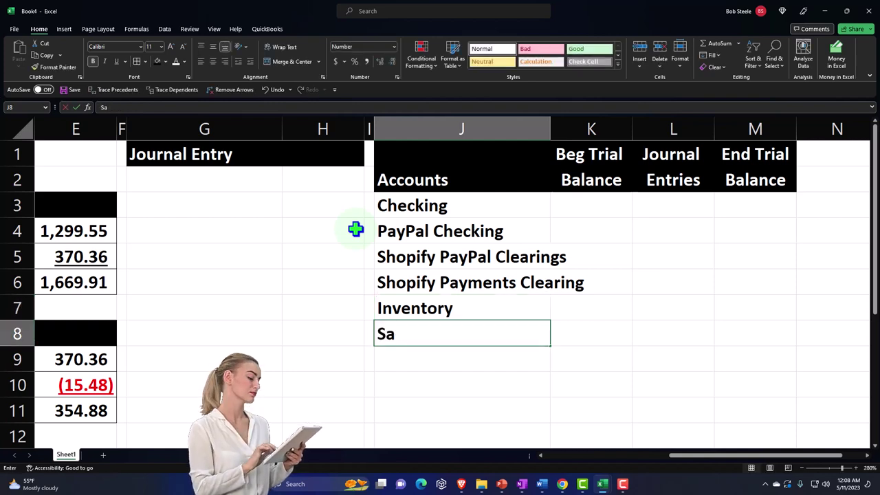
- Add the accounts "Saels Tax Payable" in J8 and "Equity" in J9
type("Saels Tax Paya")
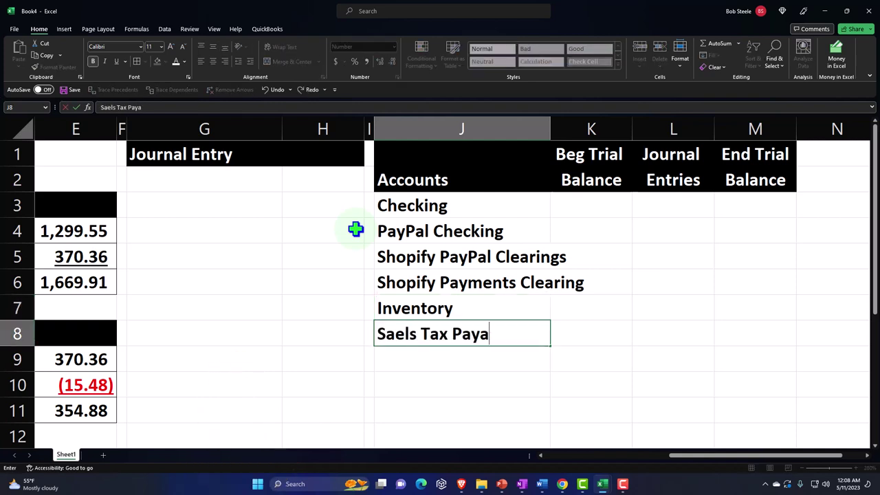
type("ble")
key("Return")
type("Equity")
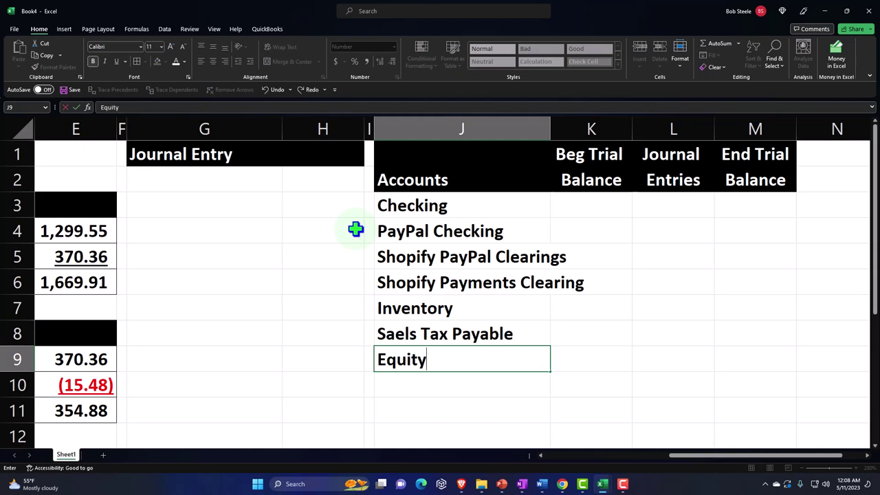
key("Return")
- Add the account "Shopify Sales" in J10, below Equity
type("Shi")
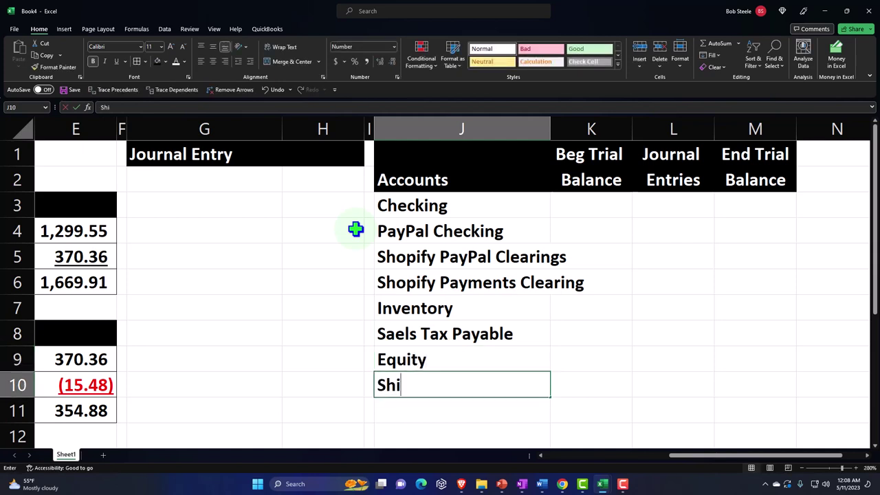
key("BackSpace")
type("opify Sa")
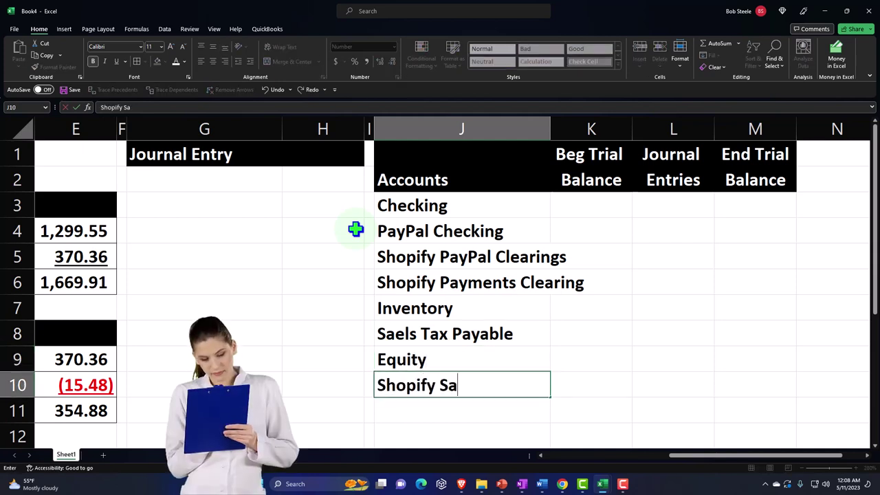
type("les")
key("Return")
- Add the account "Shopify Discounts" in J11 of the trial balance account list
type("Shop")
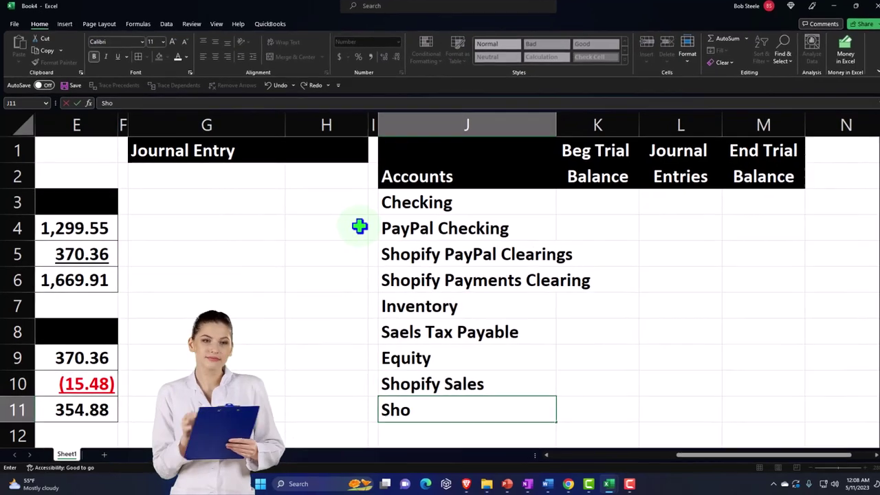
type("ifty")
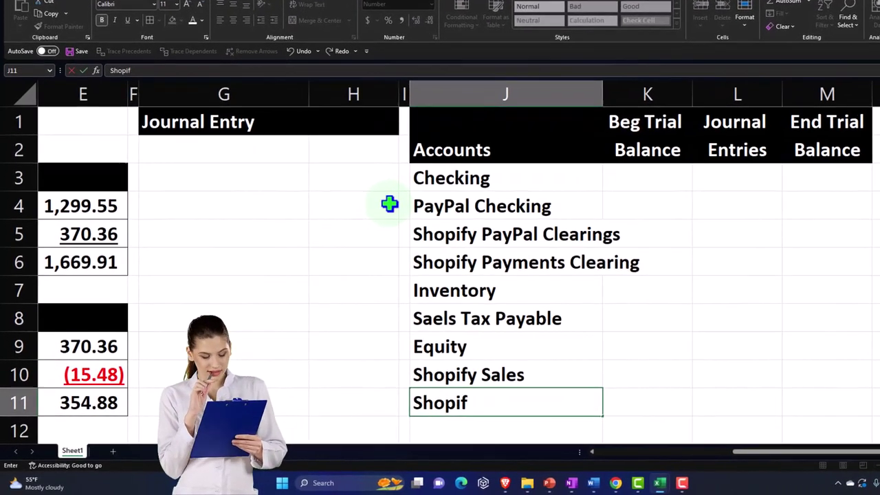
key("BackSpace")
key("BackSpace")
key("BackSpace")
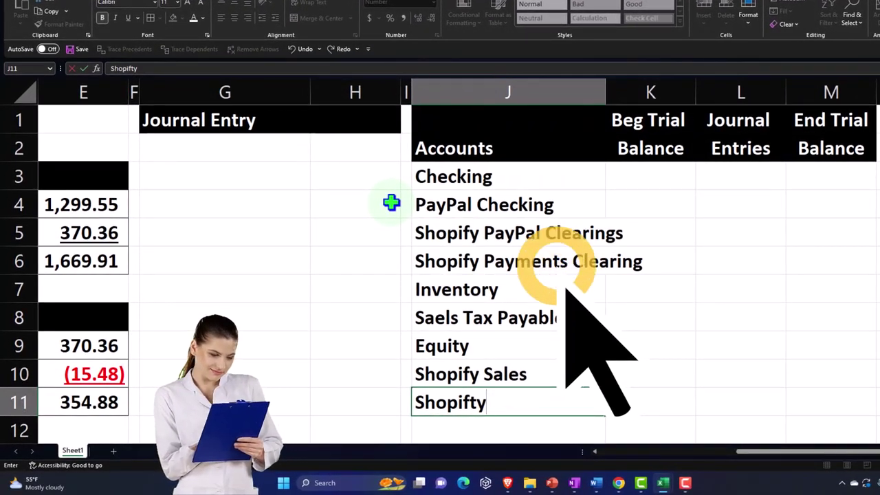
type("y D")
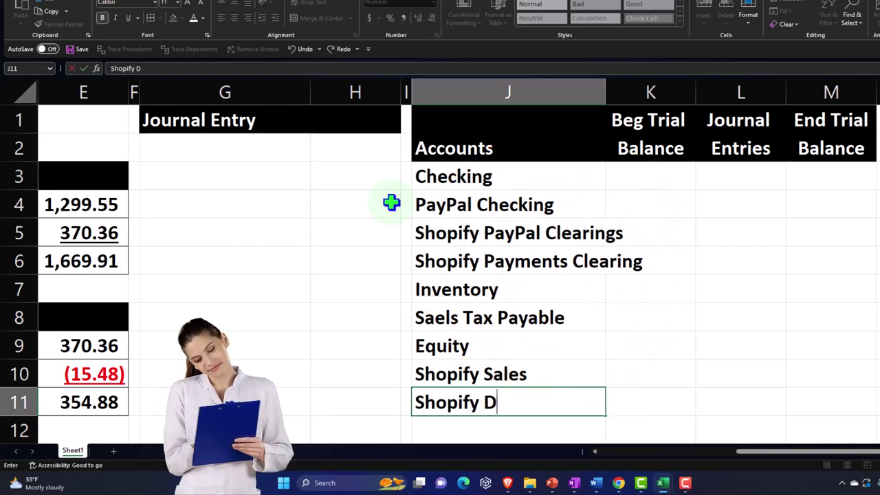
type("iscounts")
key("Return")
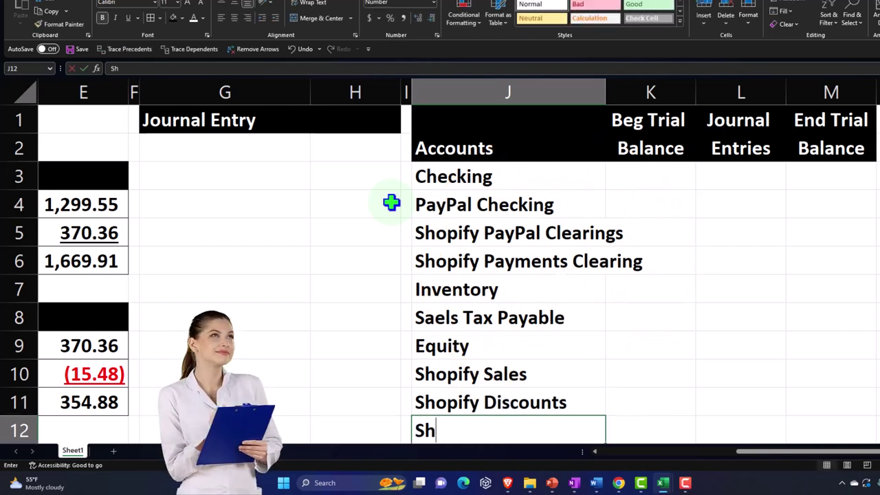
- Add the accounts "Shopify Returns" in J12 and "Shopify Shipping Income" in J13
type("Shopify Return")
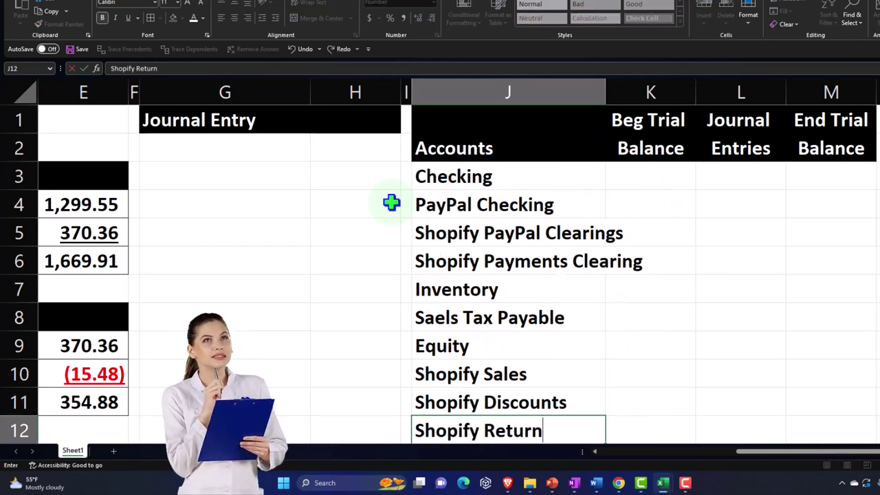
type("s")
key("Return")
type("Shopify Shipping Income")
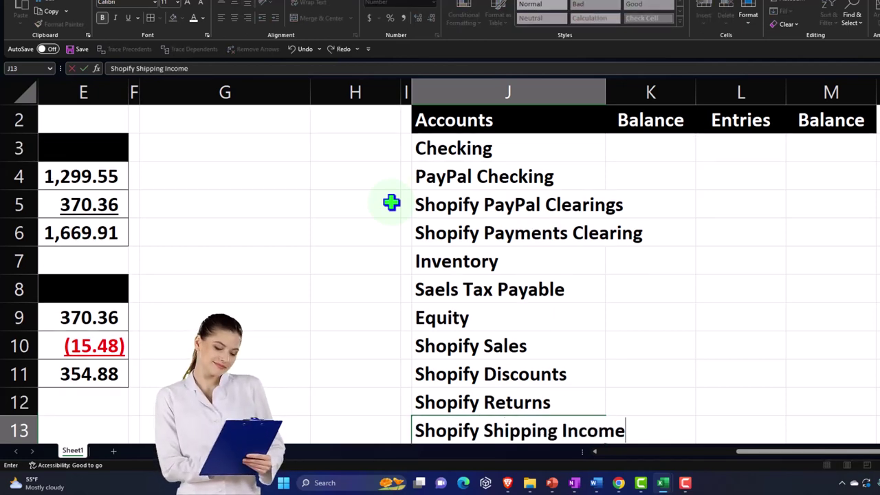
key("Return")
- Add the accounts "Cost of Goods Sold" in J14 and "Fees & Charges" in J15
type("Cost of Goods Sold")
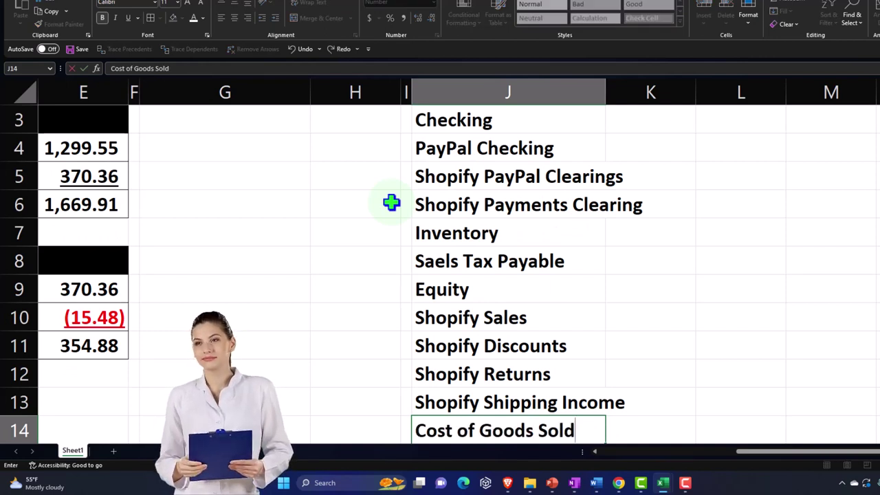
key("Return")
type("F")
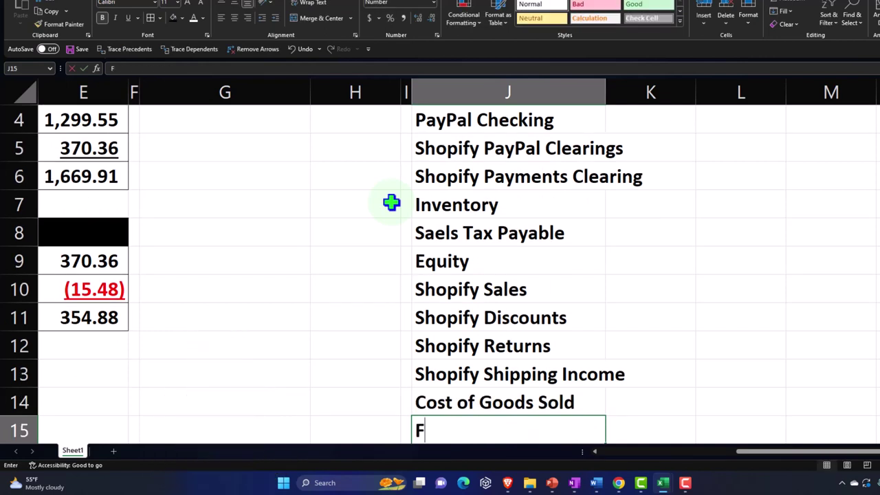
type("ees")
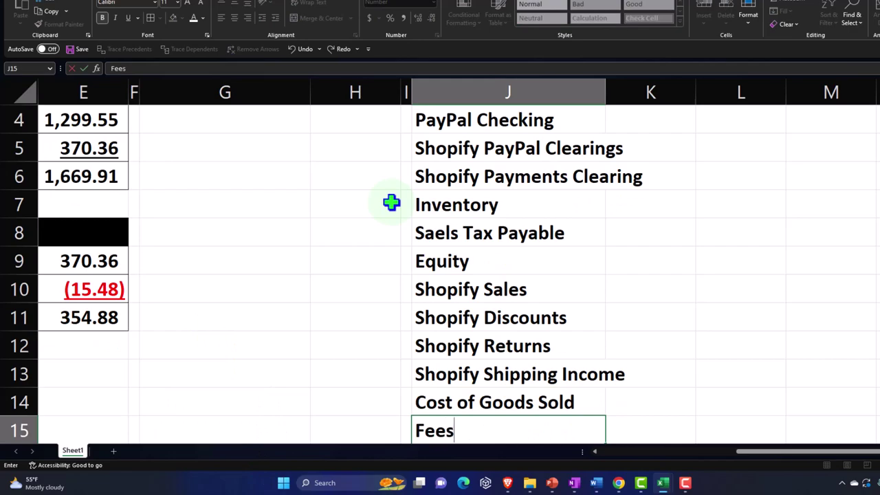
type(" & cha")
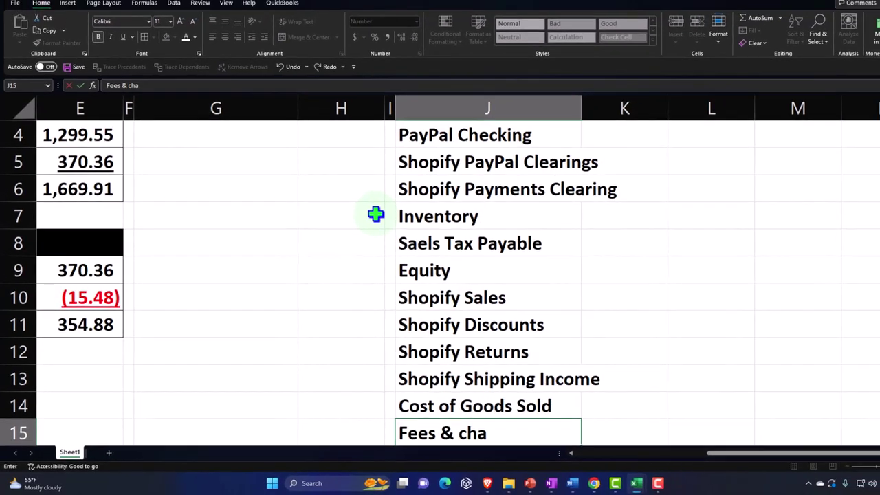
key("BackSpace")
key("BackSpace")
key("BackSpace")
type("Charges")
key("Return")
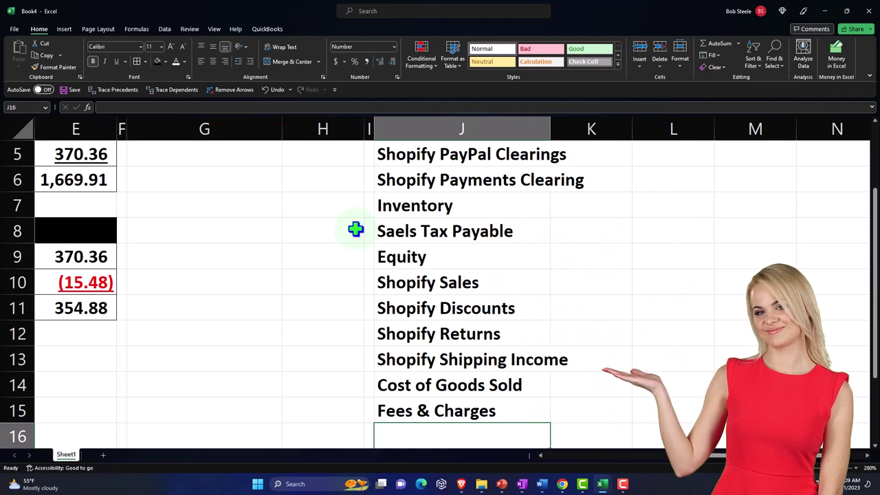
- Label the total rows below the accounts "Debits & Credits" in J16 and "Net Income" in J17
type("Debits")
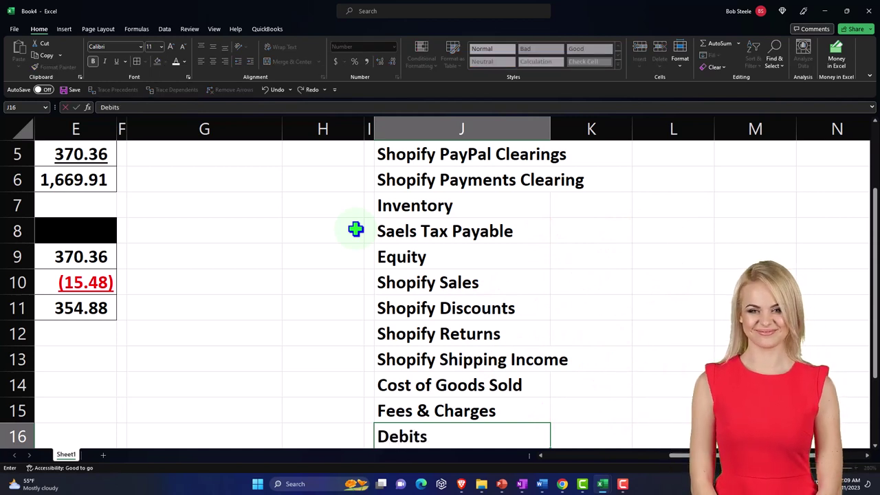
type(" & Credi")
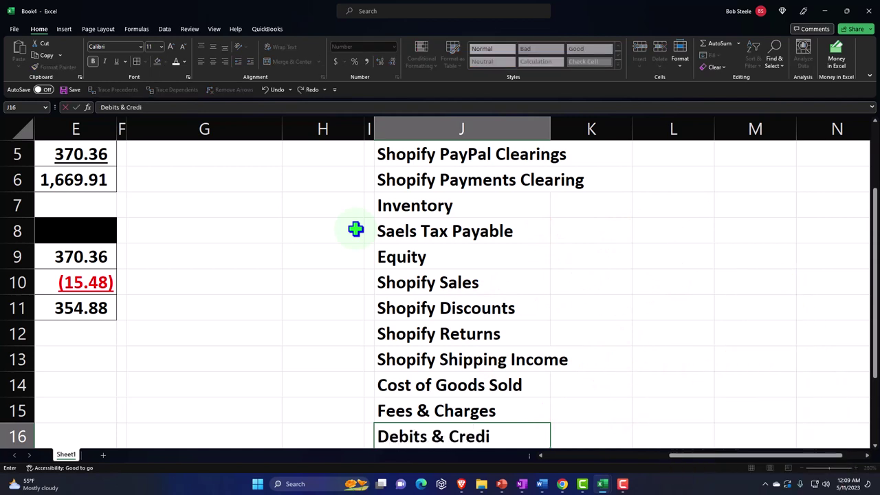
type("ts")
key("Return")
type("Ne")
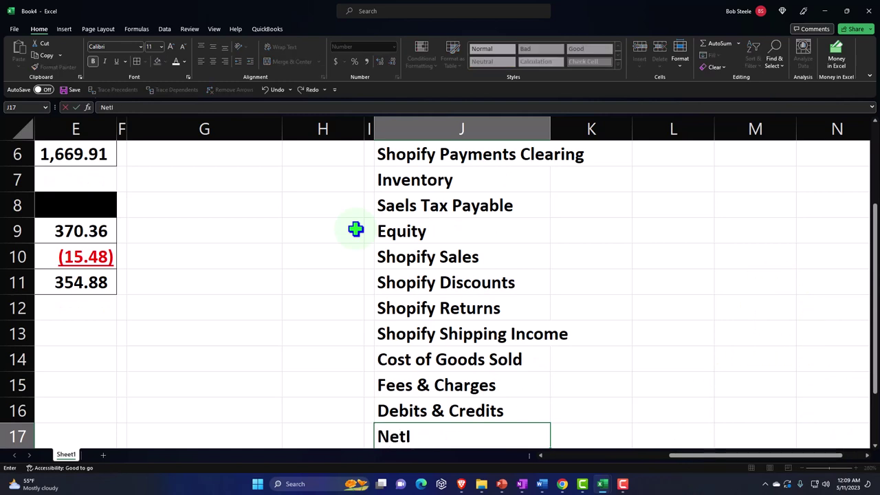
type("t In")
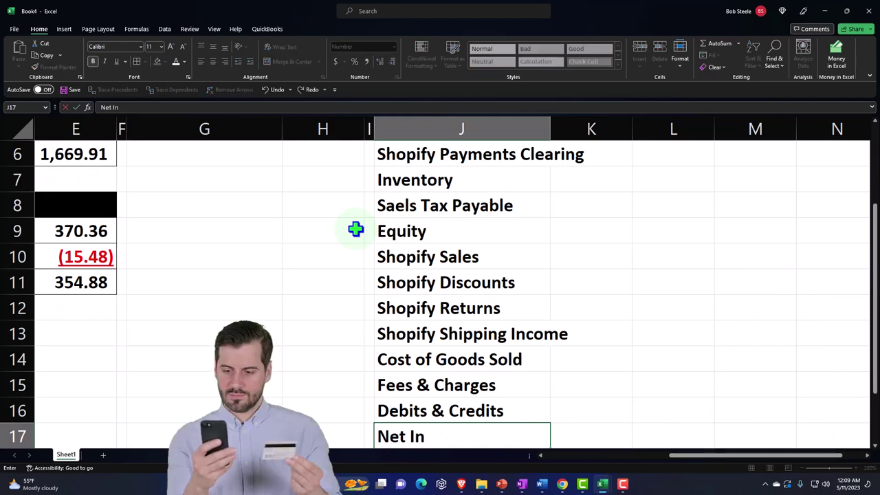
type("come")
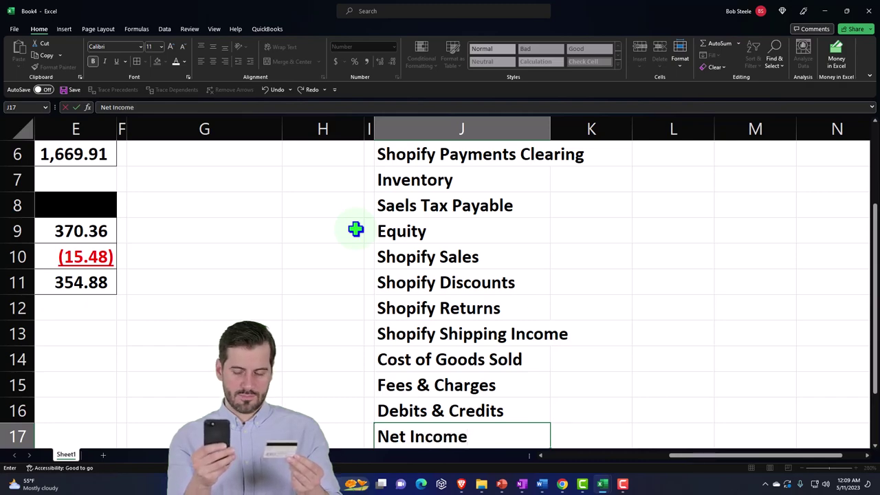
key("Return")
- Enter a beginning trial balance of 0 in K3:K13 for the accounts from Checking to Shopify Shipping Income
scroll(581, 200, "up", 2)
left_click(591, 213)
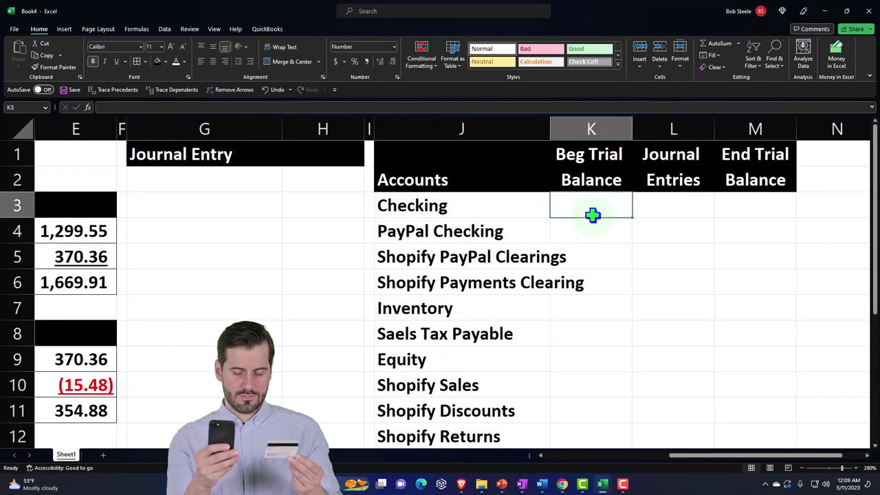
type("0 0 ")
type("0 0 ")
type("0 0 ")
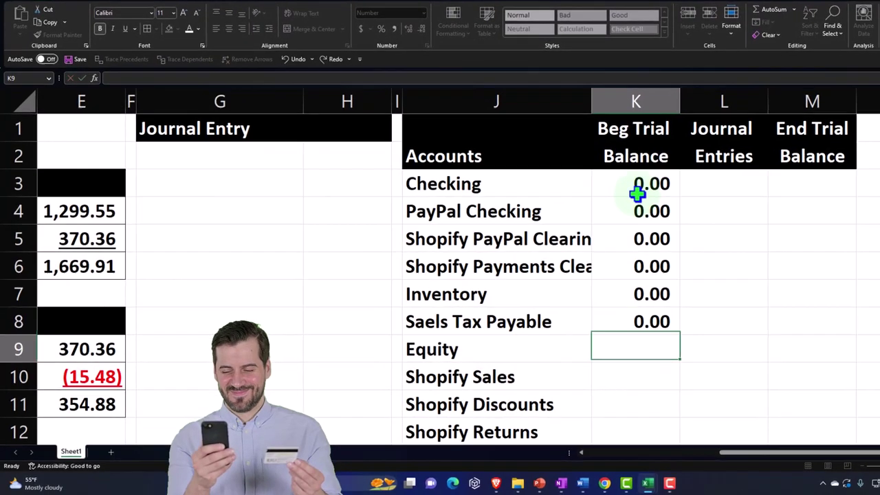
type("0 0 0")
key("Return")
type("0")
key("Return")
type("0")
key("Return")
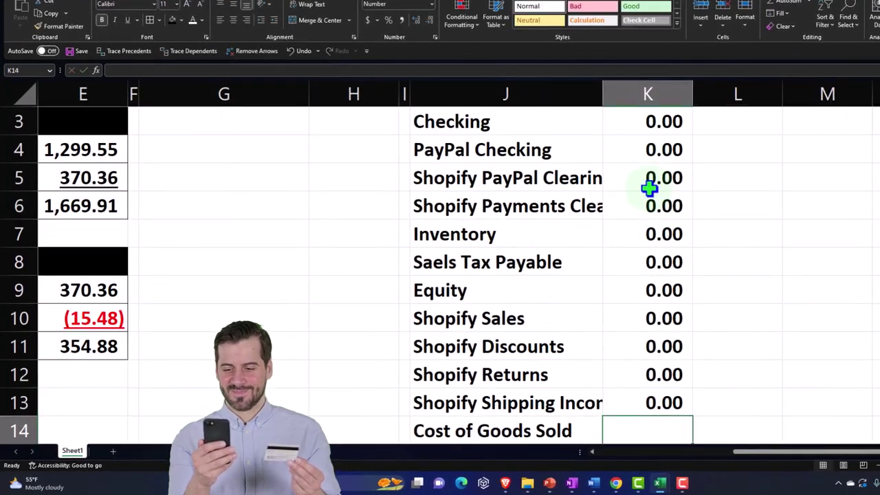
- Enter a beginning balance of 0 for Cost of Goods Sold in K14 and Fees & Charges in K15
key("Return")
key("Return")
key("Return")
key("Return")
key("Up")
key("Up")
key("Up")
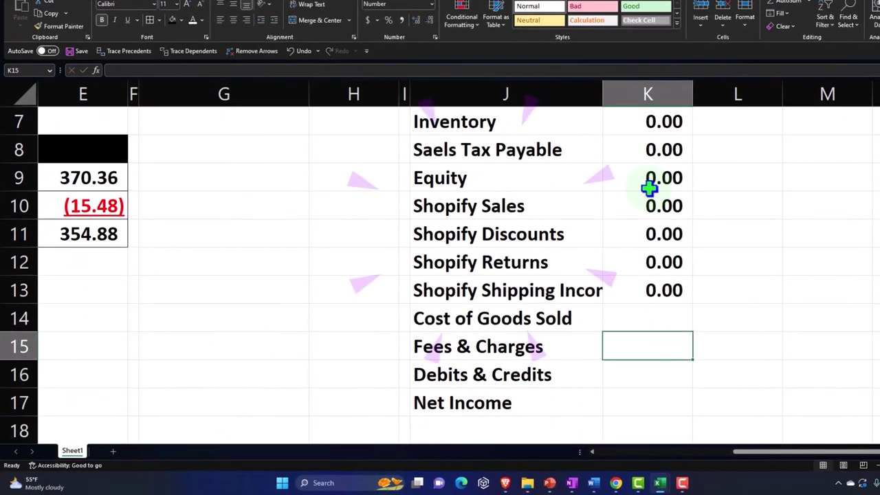
key("Up")
key("Up")
type("0")
key("Return")
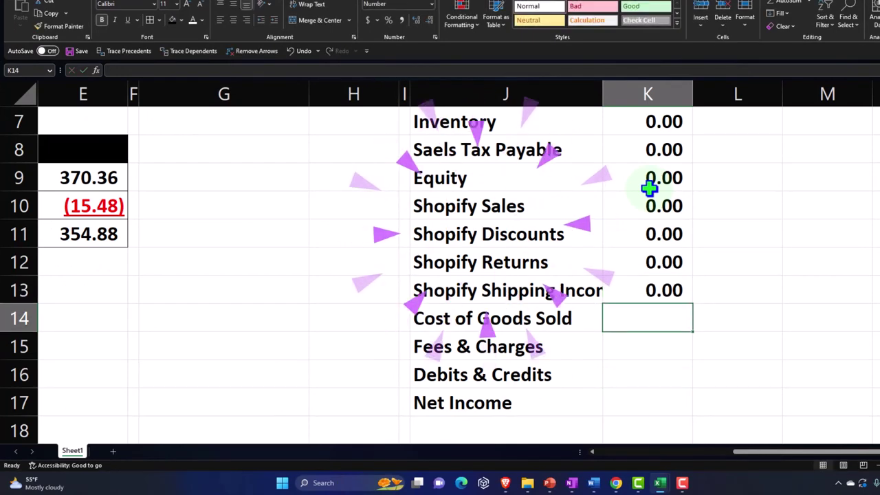
type("0")
key("Return")
type("0")
key("Return")
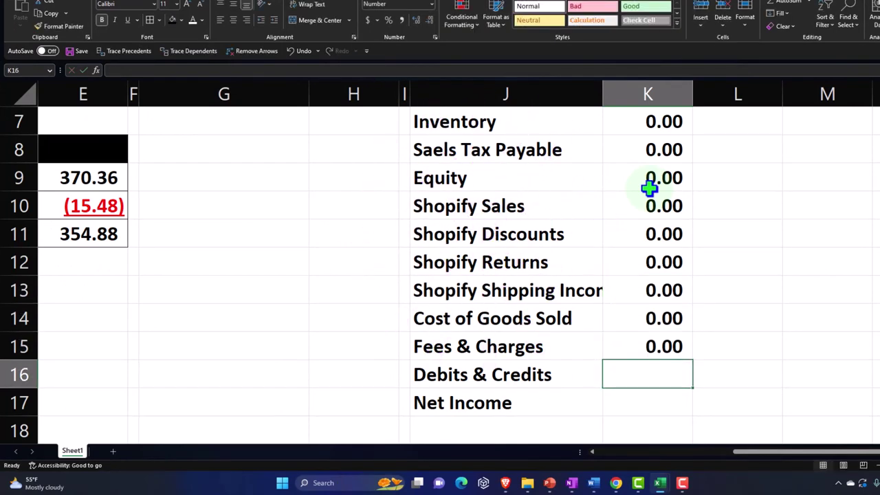
- Total the beginning trial balances in K16 with a SUM formula over K3:K15
type("=sum(")
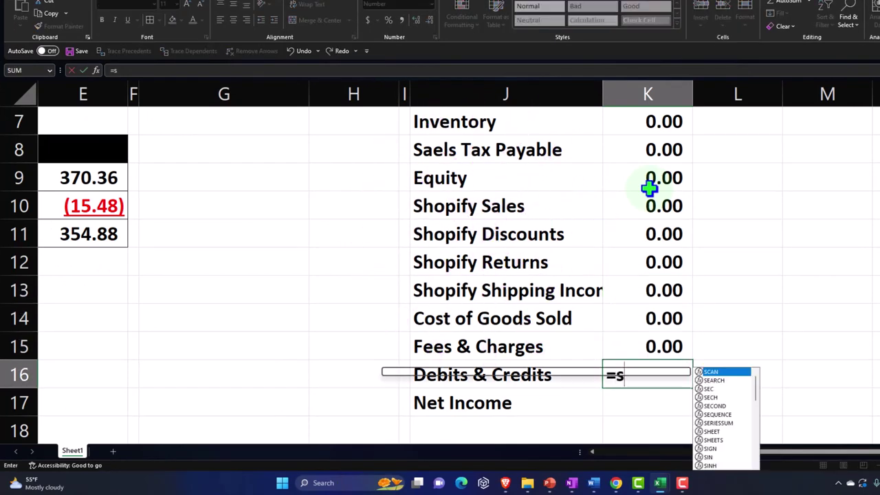
key("Up")
key("shift+Up")
key("shift+Up")
key("shift+Up")
key("shift+Up")
key("shift+Up")
key("shift+Up")
key("shift+Up")
key("shift+Up")
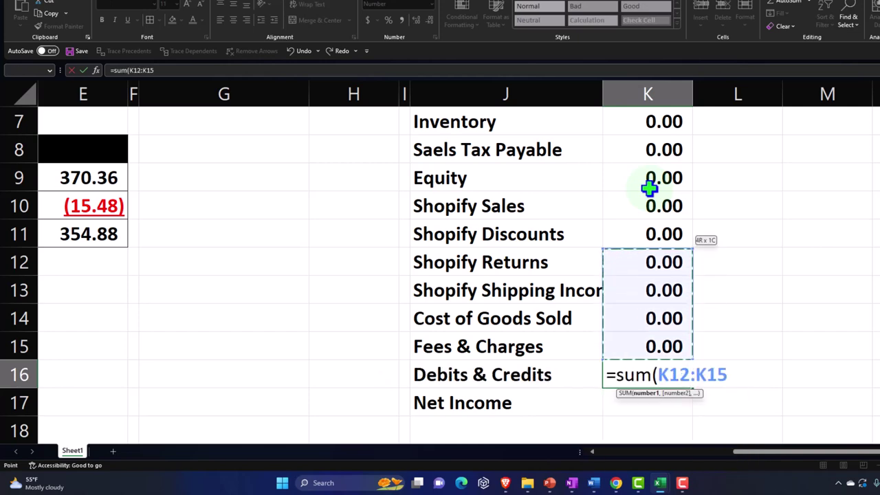
key("shift+Up")
key("shift+Up")
key("shift+Up")
key("shift+Up")
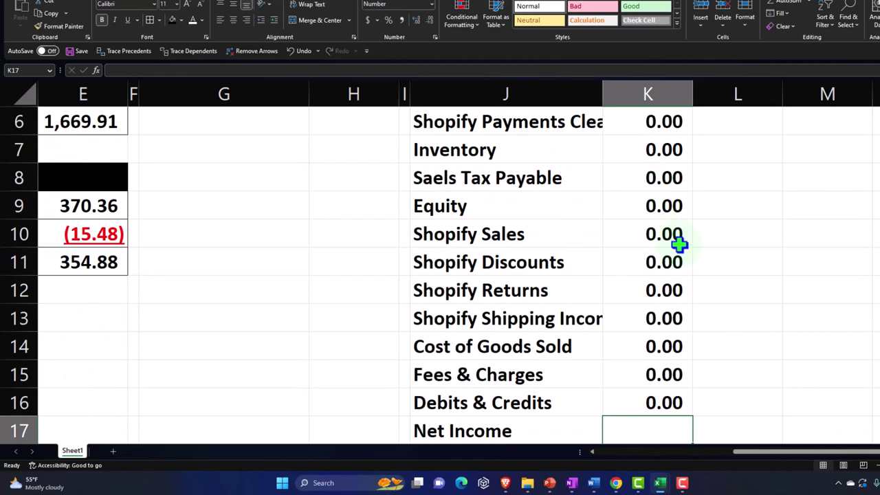
- Underline the beginning trial balance amount for Fees & Charges in K15
scroll(679, 243, "down", 1)
left_click(649, 291)
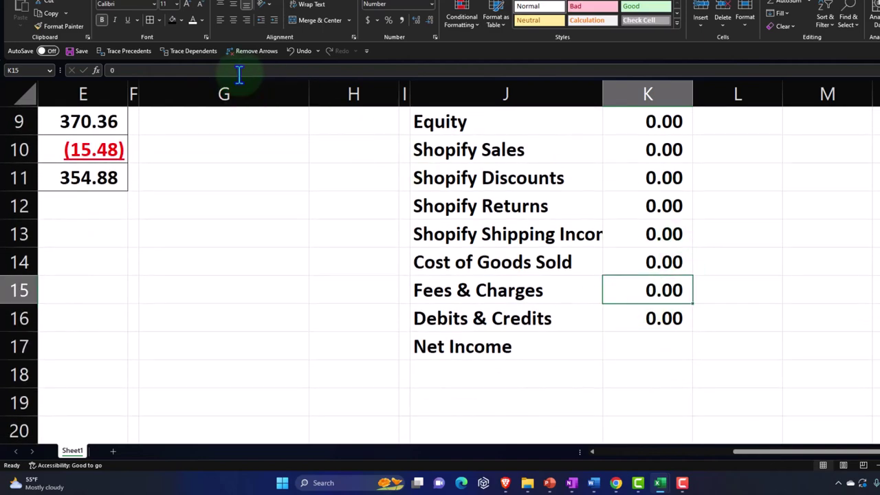
left_click(127, 20)
- Enter a formula in M3 that sums K3:L3 as the ending trial balance for Checking
scroll(615, 289, "up", 3)
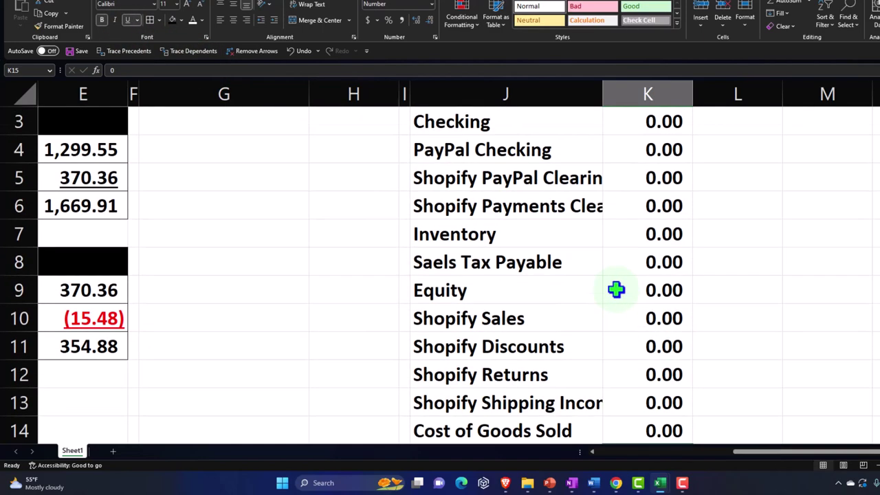
left_click(834, 182)
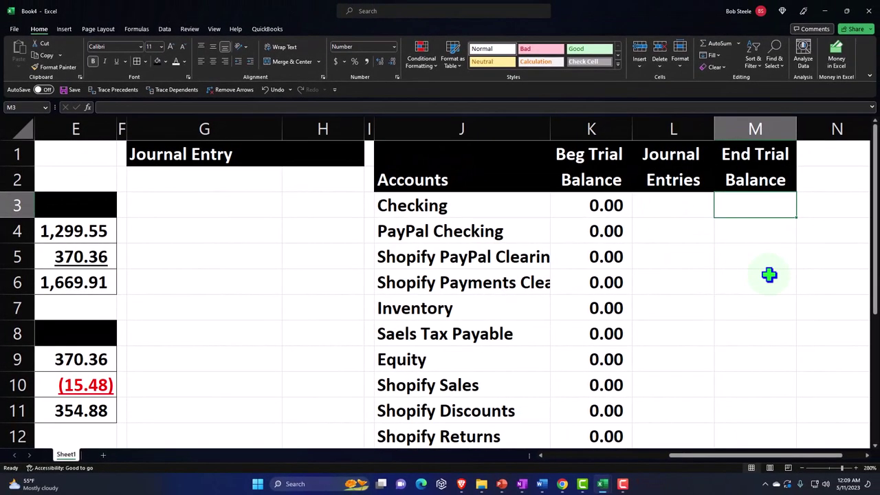
type("=sum(")
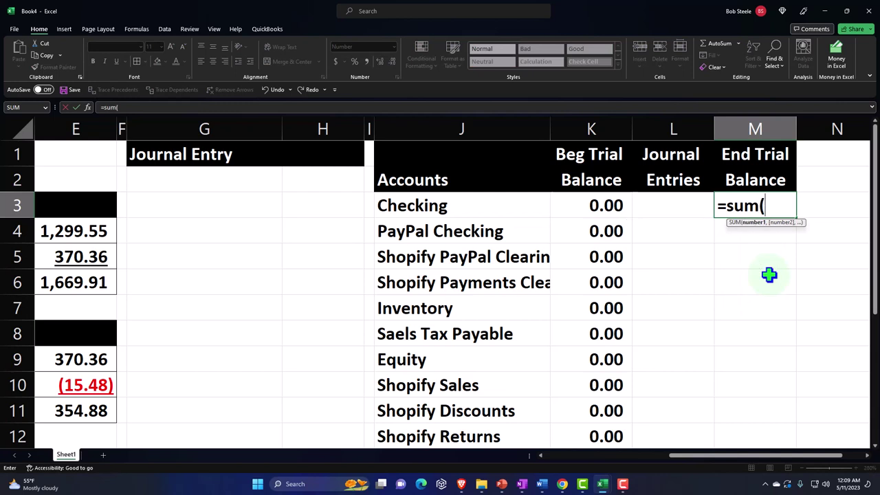
key("Left")
key("shift+Left")
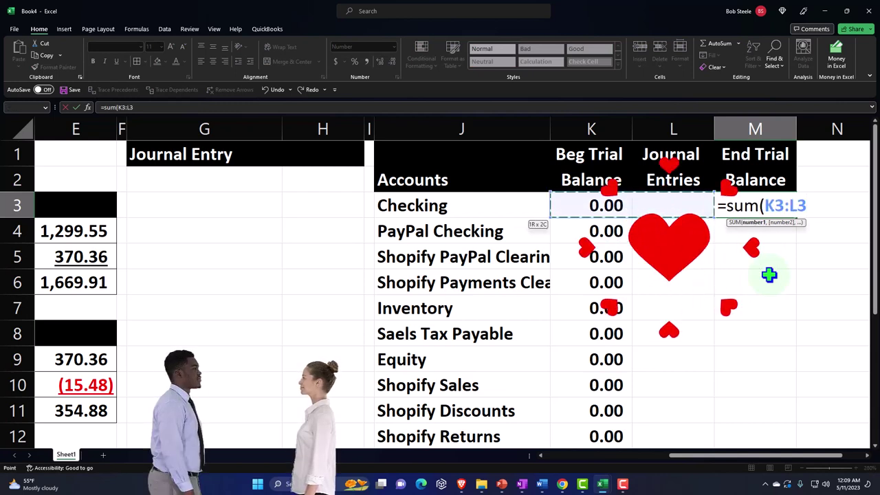
key("Return")
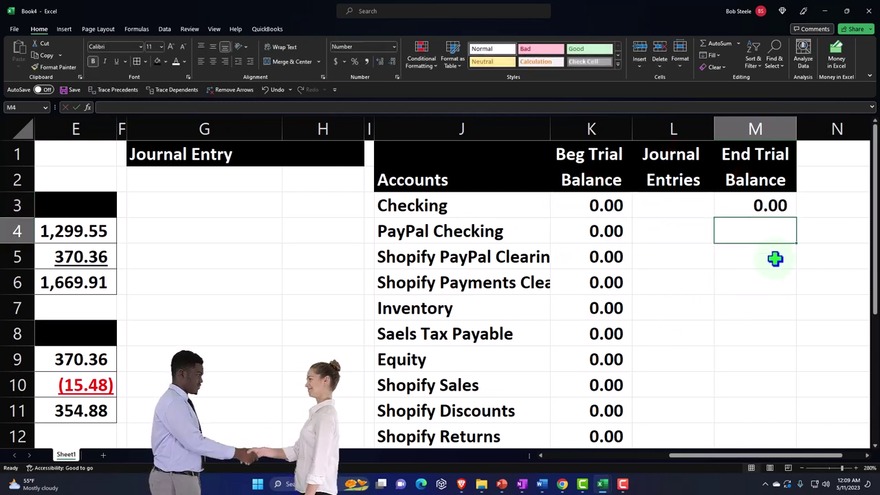
- Copy the M3 ending balance formula down through M15 and inspect the copied formula in M13
left_click(789, 213)
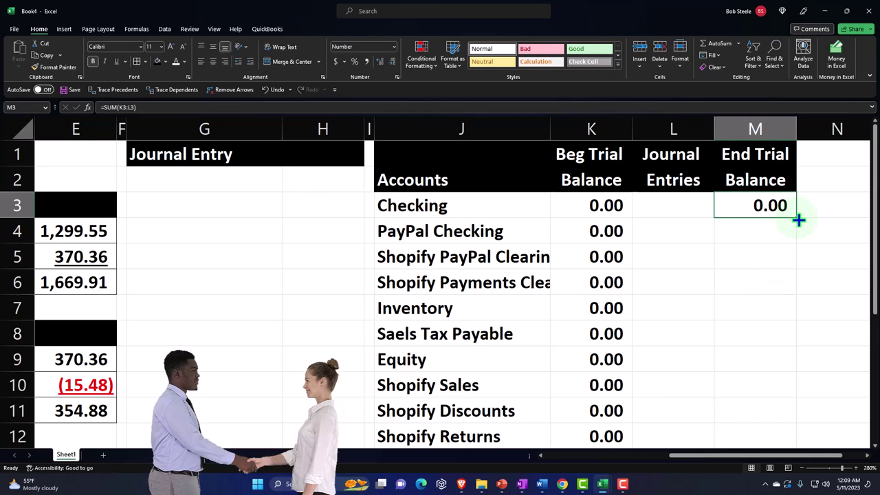
left_click_drag(800, 220, 770, 372)
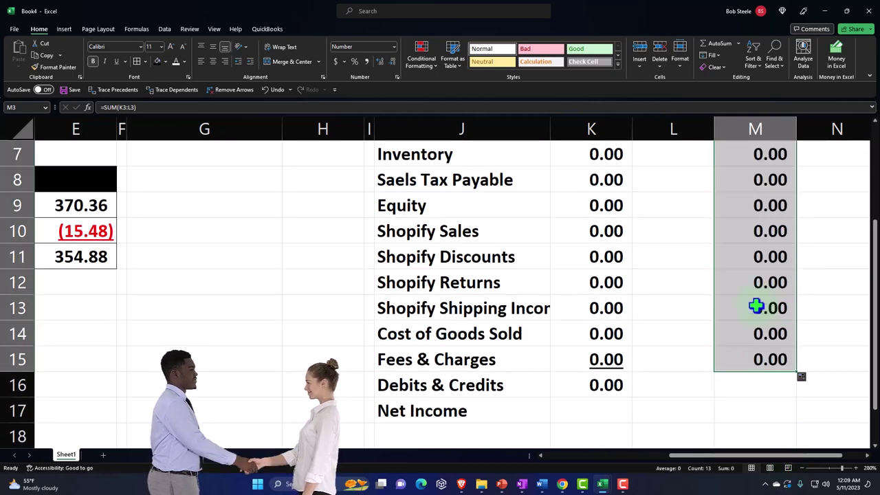
double_click(756, 307)
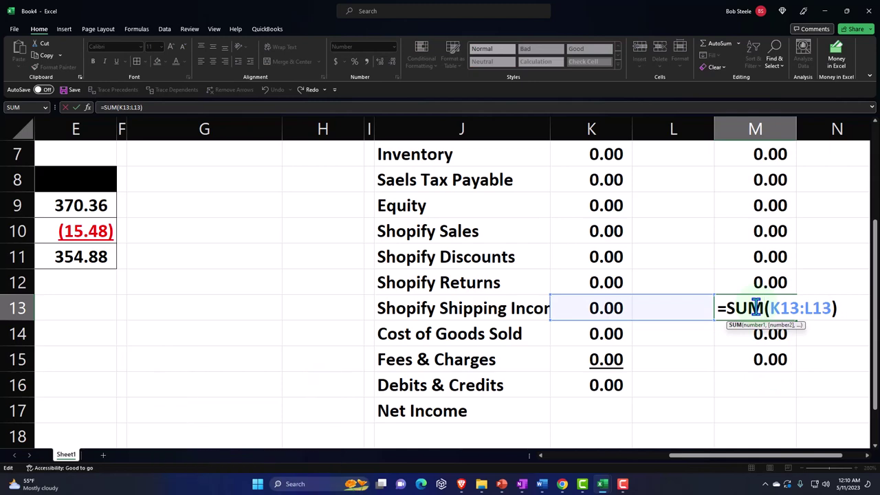
key("Return")
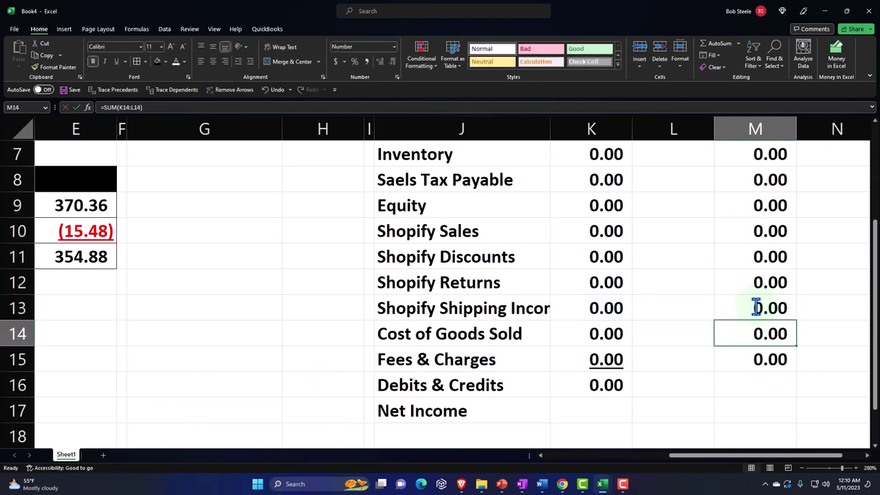
- Total K3:K15 in the Debits & Credits cell K16 and copy the formula across to L16:M16
left_click(618, 387)
key("alt+equal")
key("Return")
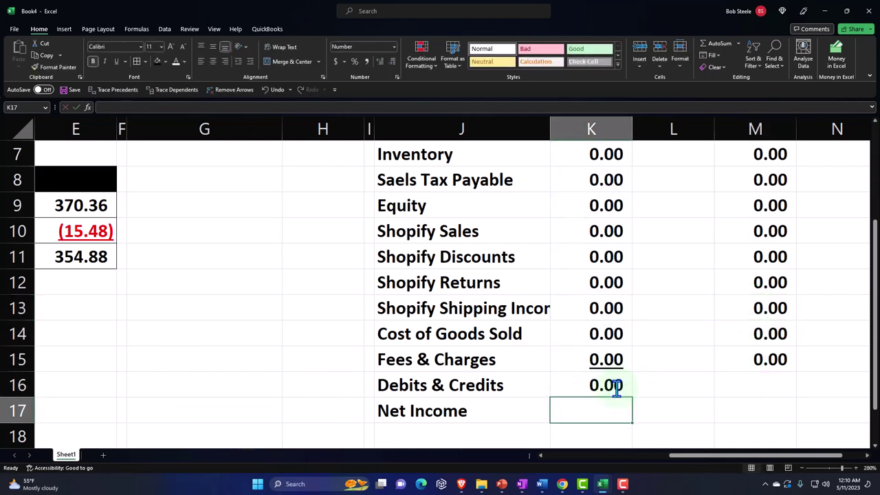
left_click(614, 389)
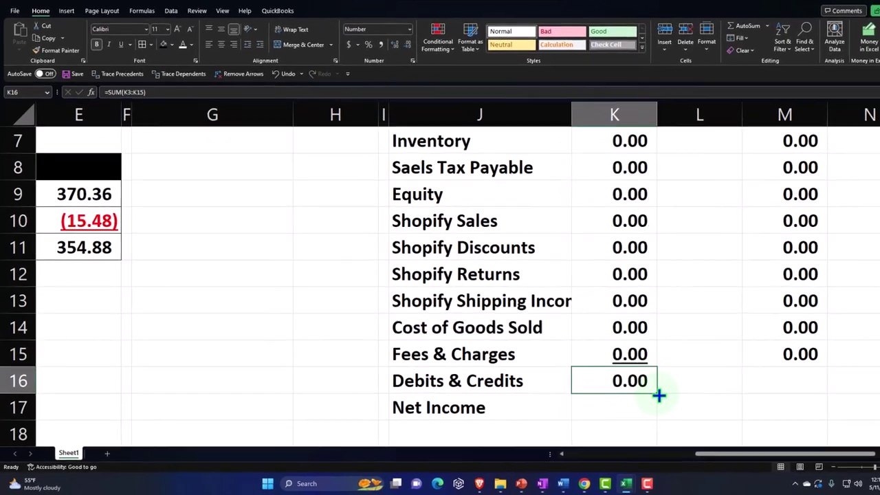
left_click_drag(645, 397, 768, 393)
mouse_move(829, 385)
left_mouse_down()
mouse_move(843, 383)
mouse_move(835, 387)
left_mouse_up()
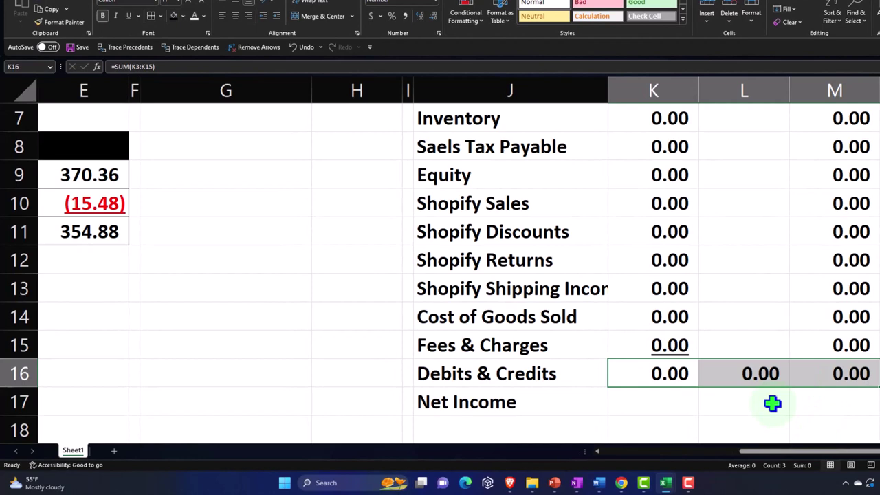
- Format the Equity account cell J9 with a dark blue fill and white font
scroll(772, 404, "up", 2)
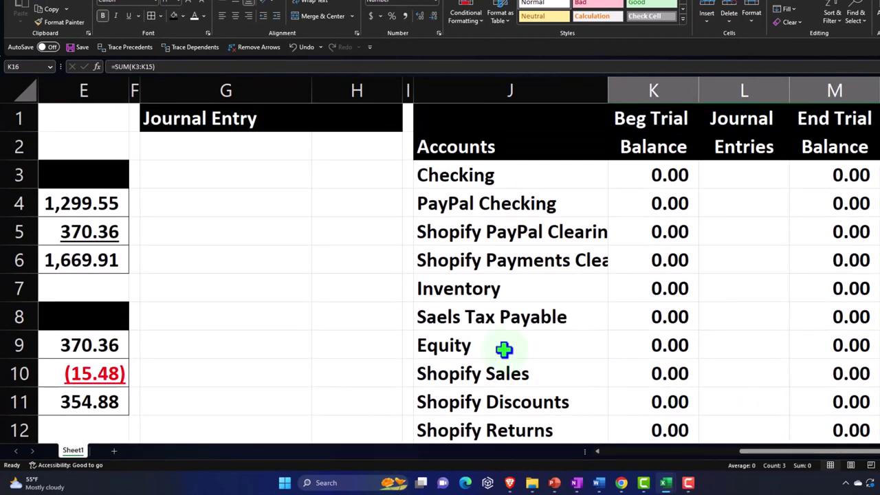
left_click(504, 350)
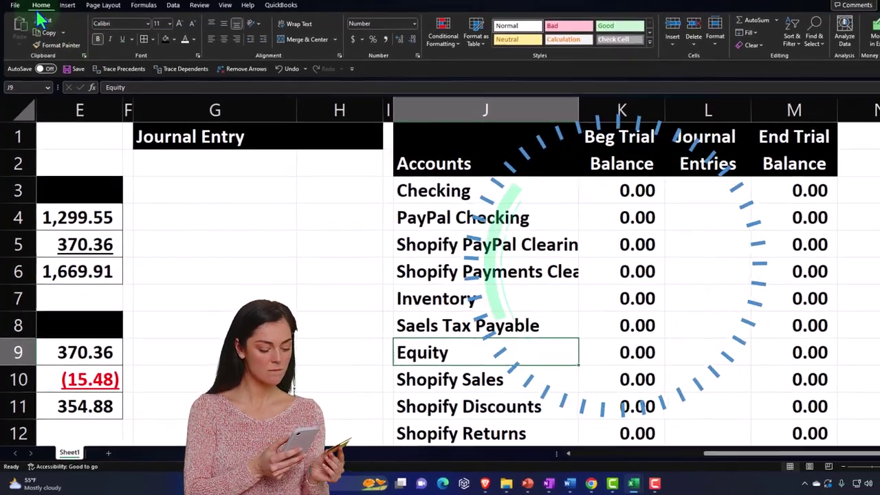
left_click(172, 39)
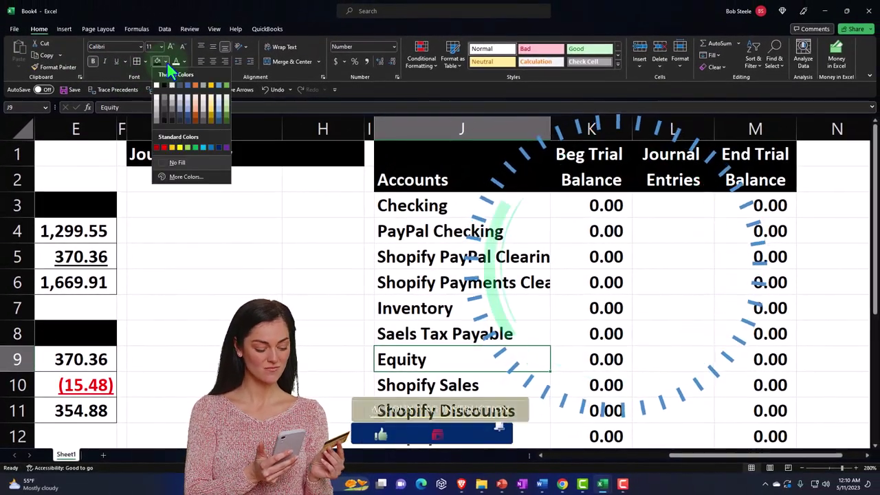
left_click(218, 146)
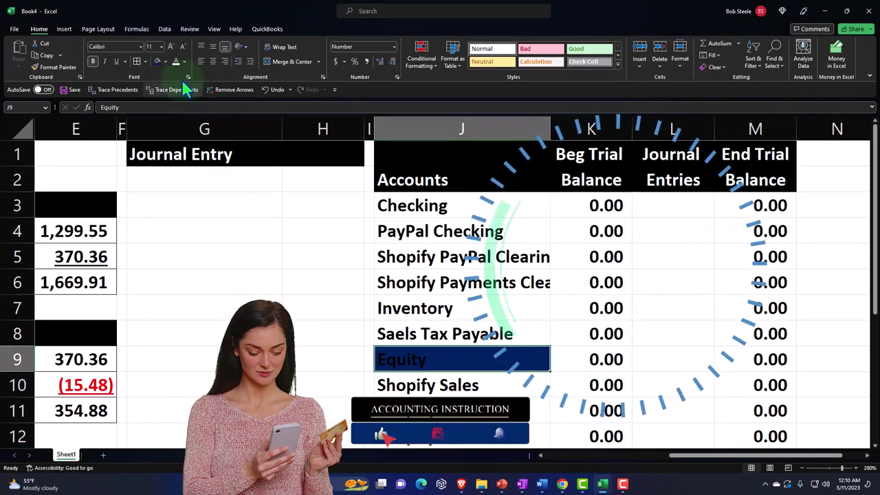
left_click(175, 61)
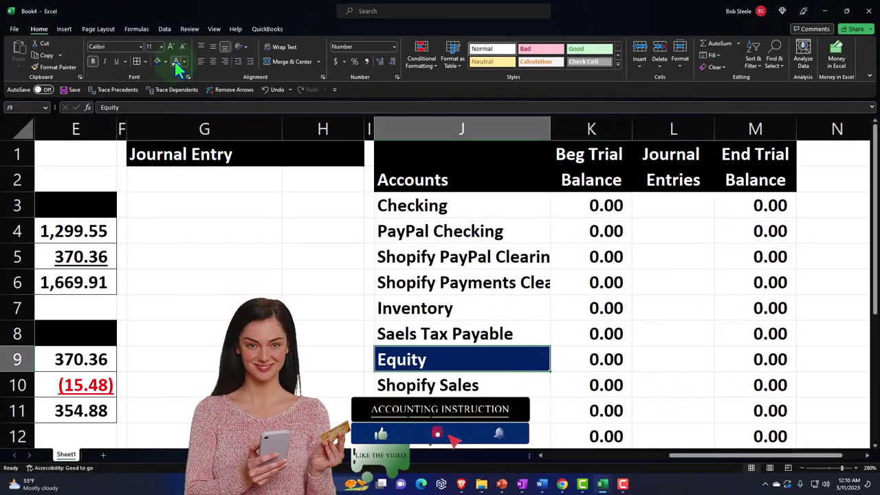
- Apply borders to all cells of the trial balance range J3:M17
left_click_drag(416, 208, 741, 335)
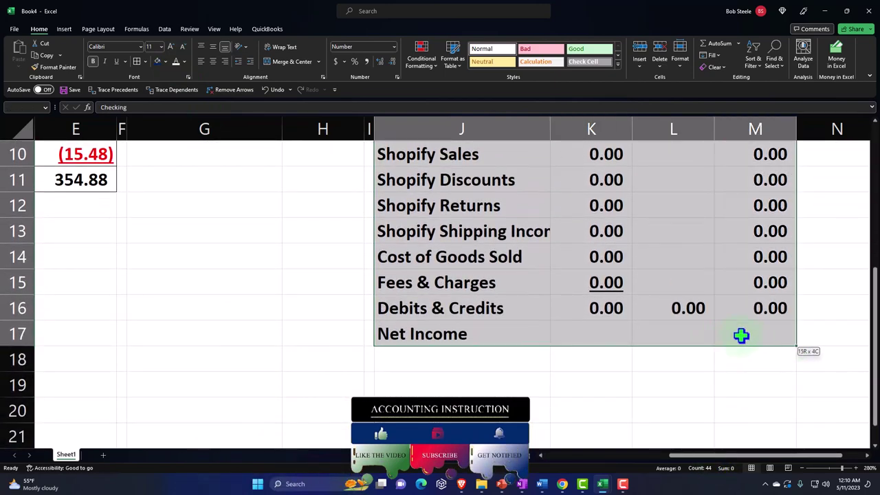
left_click(137, 61)
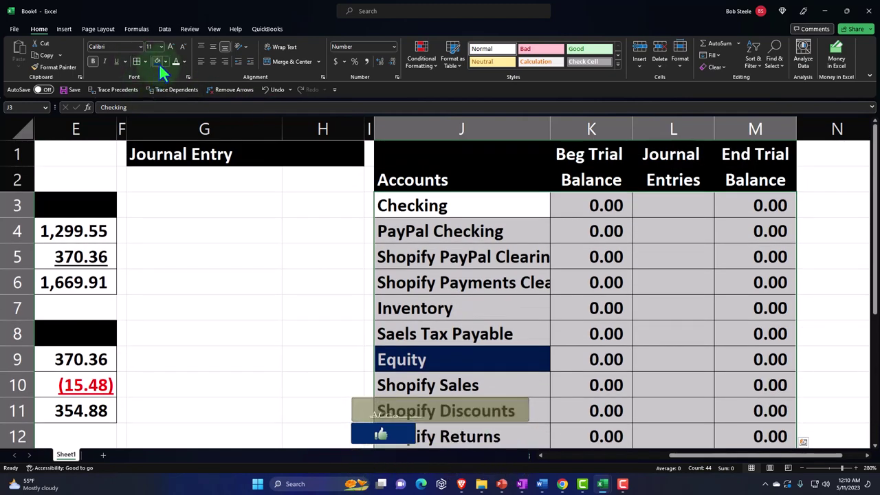
left_click(165, 61)
left_click(165, 59)
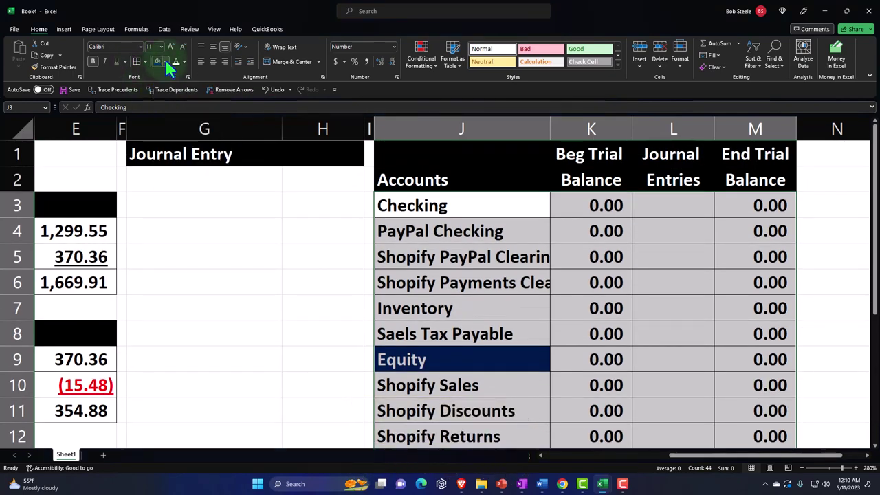
left_click(379, 228)
- Fill the Journal Entries cells L3:L15 with a custom light turquoise colour from the standard colour palette
left_click_drag(676, 209, 747, 356)
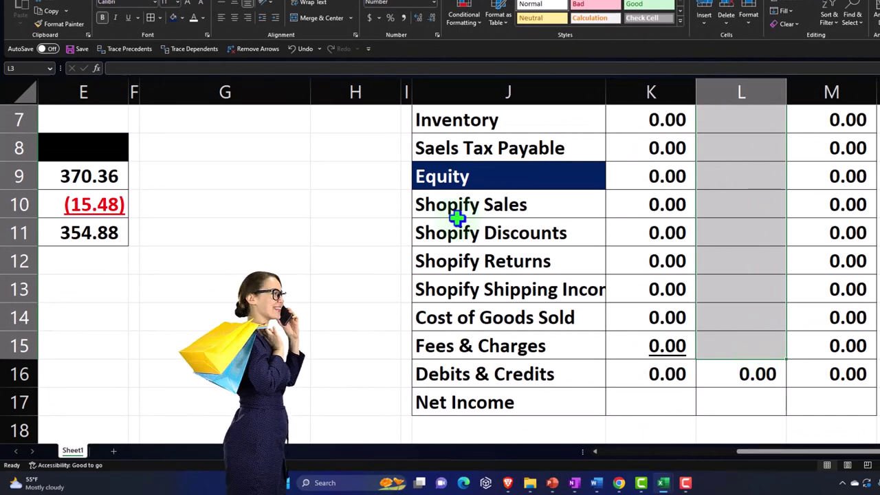
left_click(181, 17)
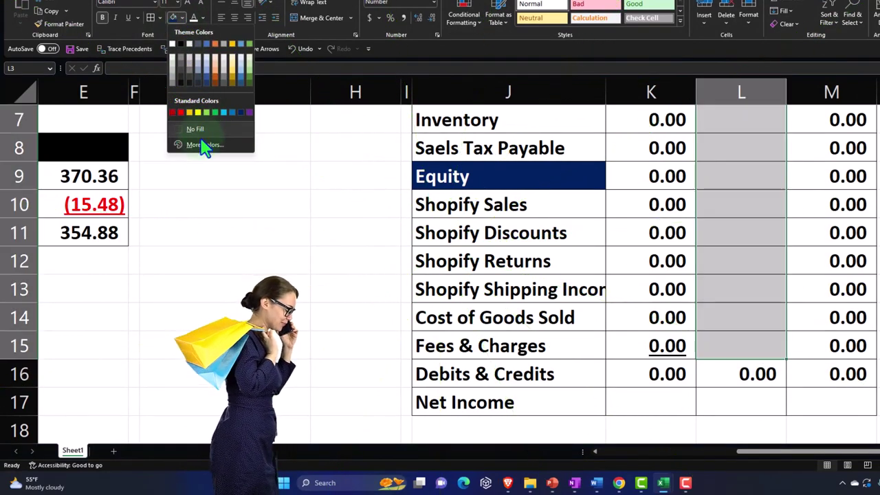
left_click(204, 146)
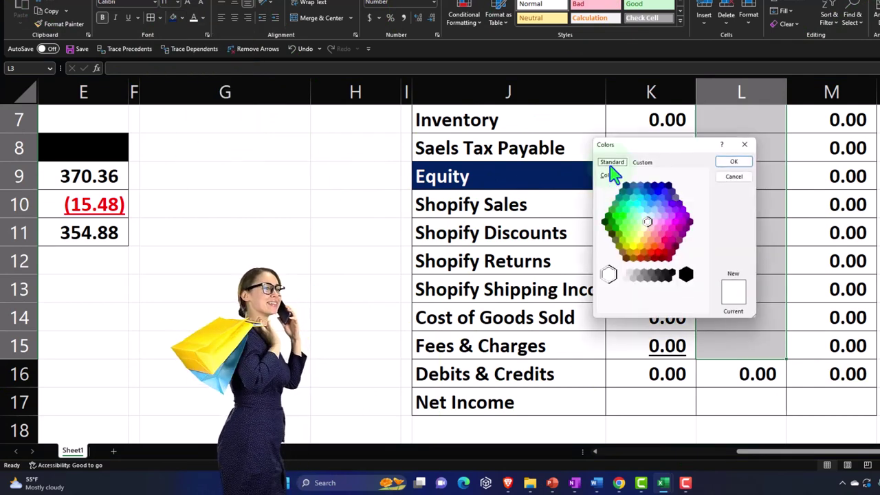
left_click(731, 163)
scroll(735, 169, "up", 2)
scroll(740, 210, "down", 2)
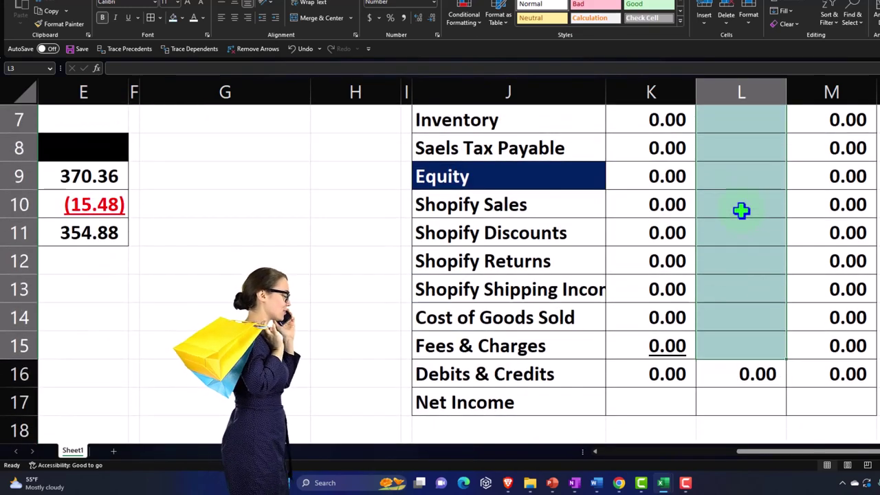
- Enter a SUM of K10:K15 in the Net Income cell K17 and copy it across to L17:M17
left_click(664, 400)
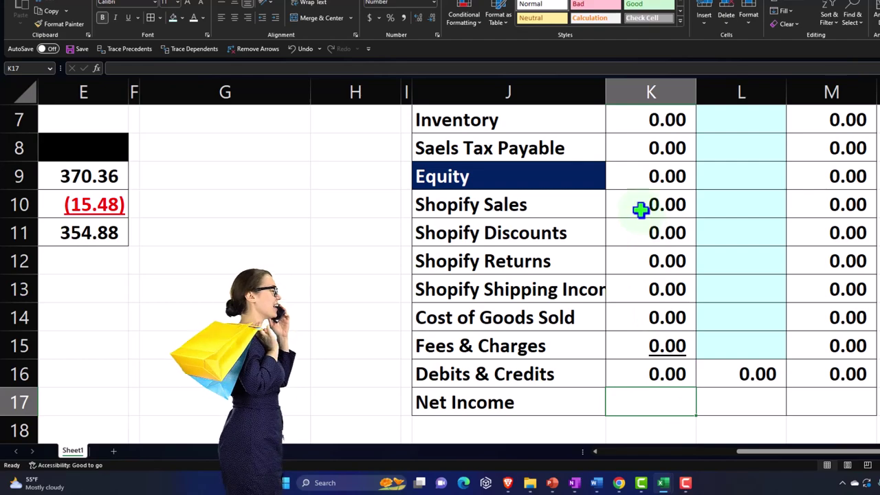
left_click_drag(639, 205, 640, 346)
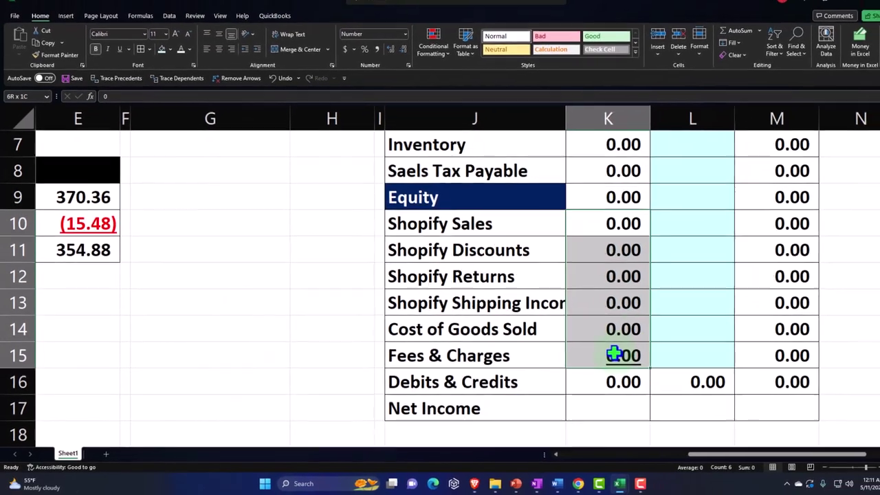
left_click(616, 408)
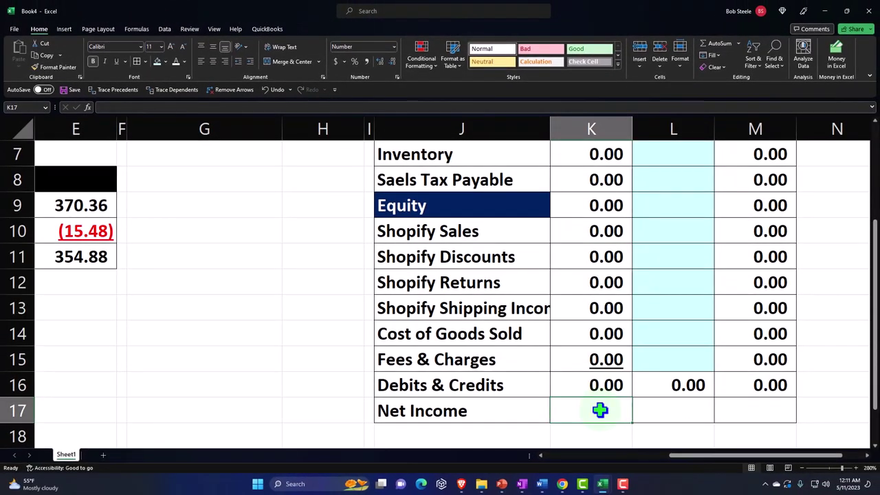
type("=sum(")
key("Up")
key("Up")
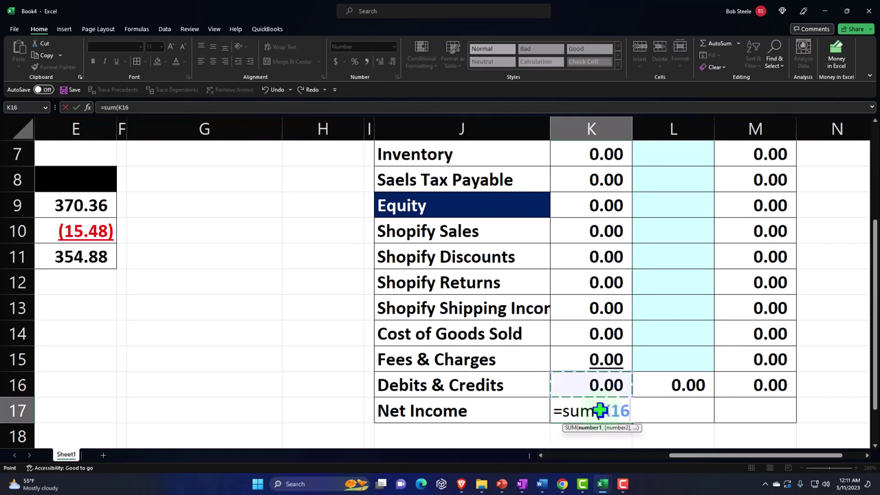
key("shift+Up")
key("shift+Up")
key("shift+Up")
key("shift+Up")
key("shift+Up")
key("Return")
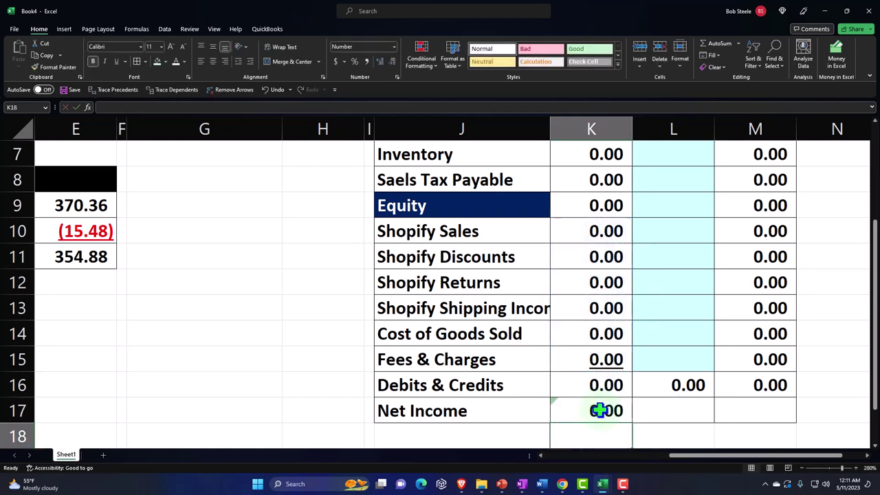
left_click(600, 411)
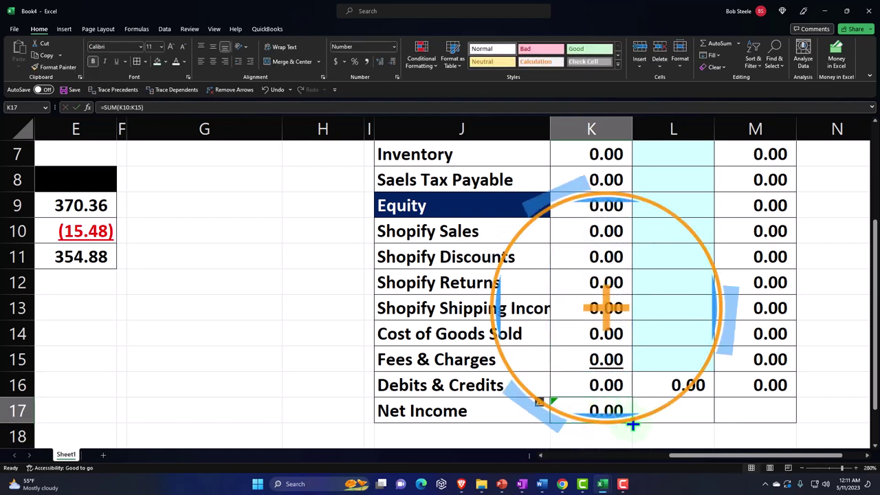
left_click_drag(632, 424, 763, 410)
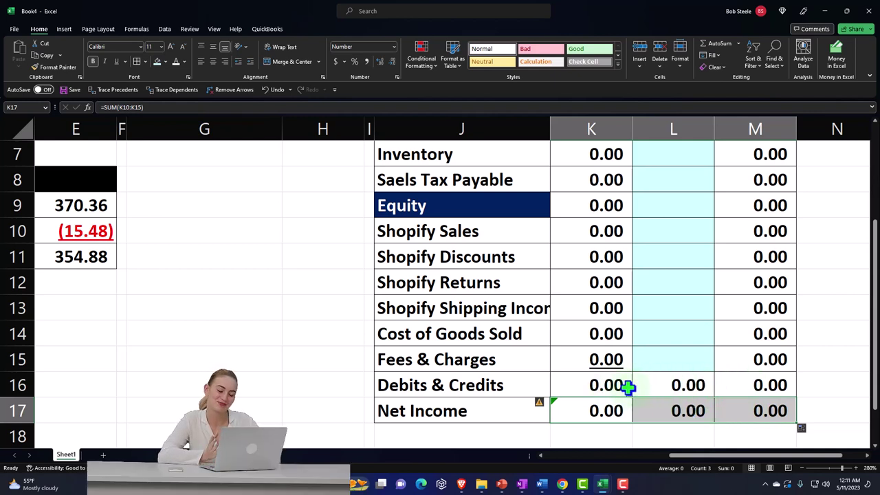
- Add a conditional formatting rule to K16:M16 that shows values greater than 2 in light red fill with dark red text
left_click_drag(622, 385, 740, 383)
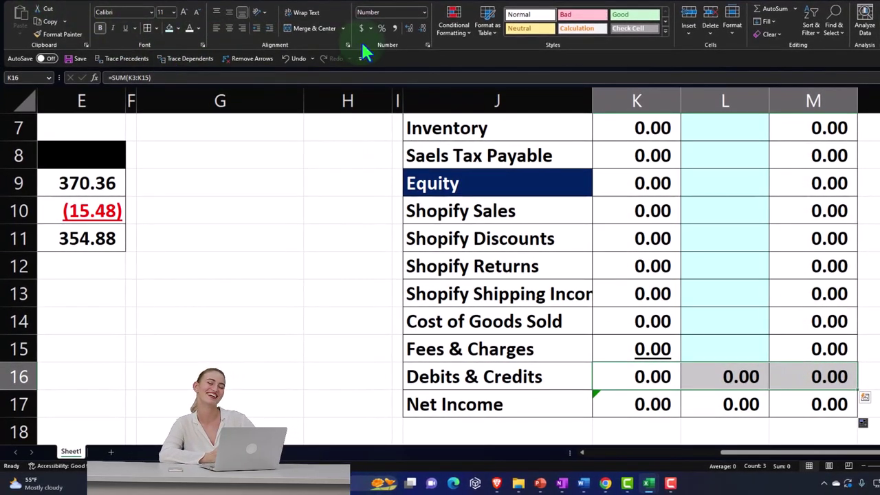
left_click(460, 38)
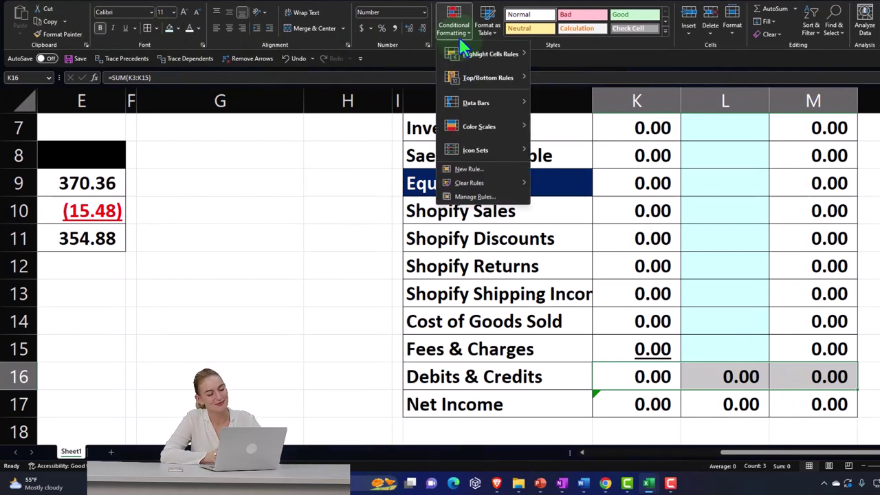
mouse_move(461, 53)
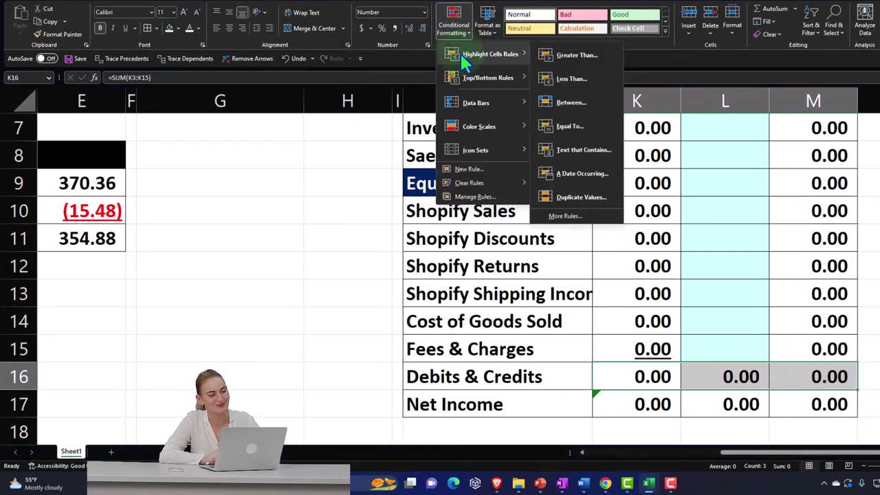
left_click(549, 54)
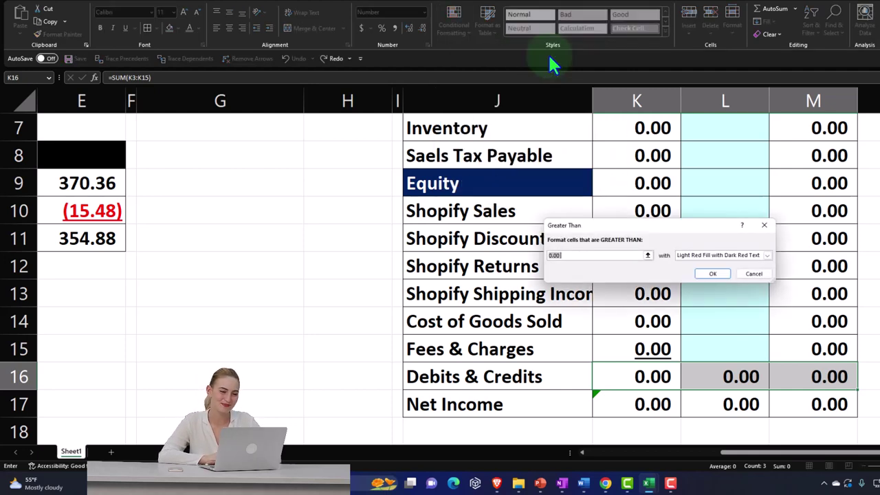
type("2")
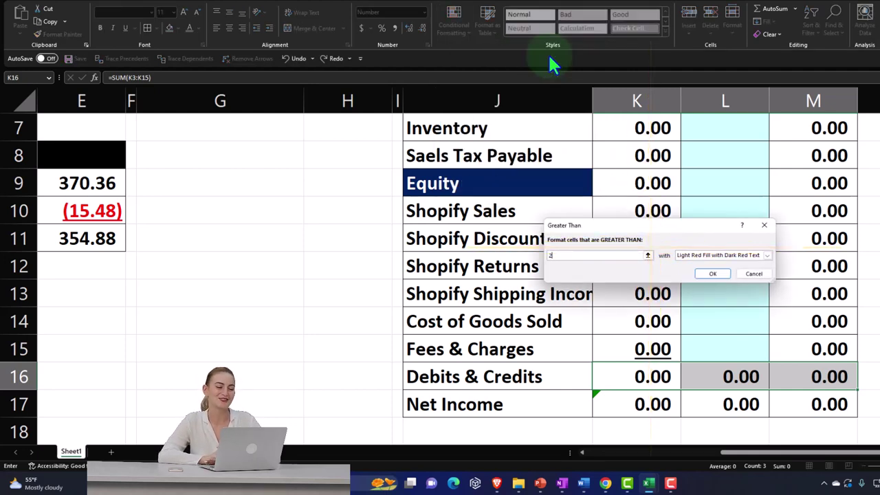
left_click(712, 273)
- Add a second conditional formatting rule to K16:M16 for values less than -2, using light red fill with dark red text
left_click(454, 27)
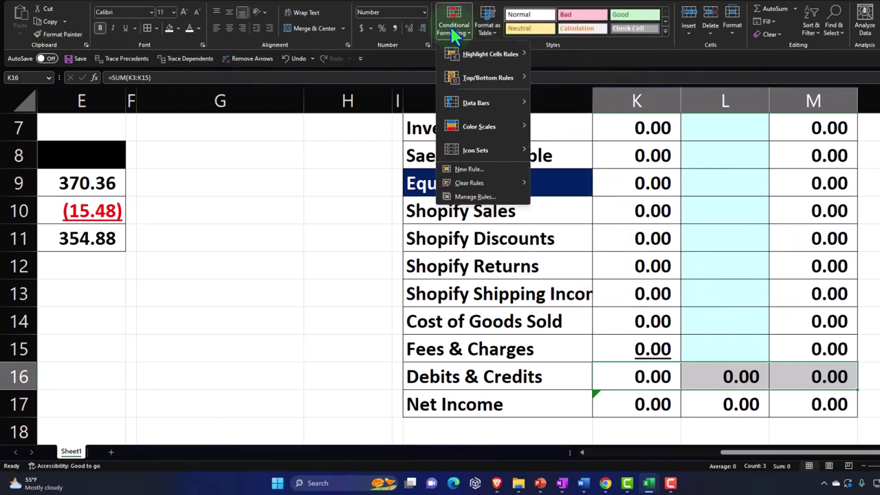
mouse_move(530, 57)
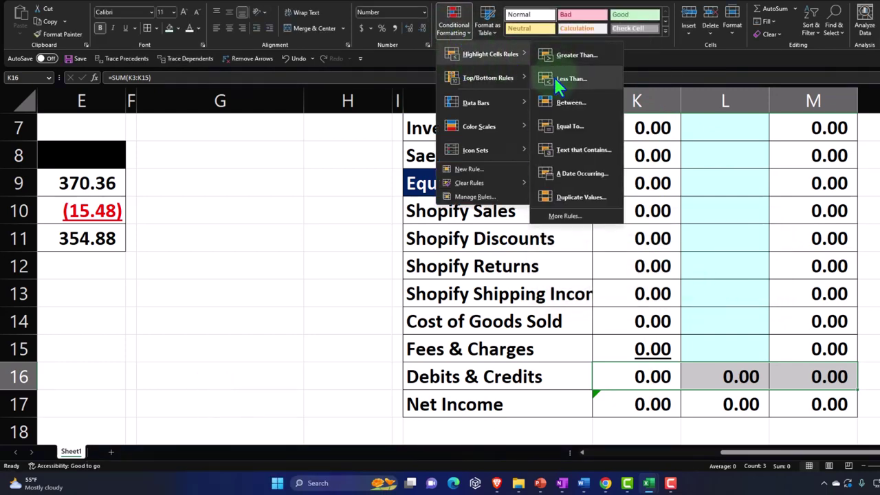
left_click(554, 77)
type("-2")
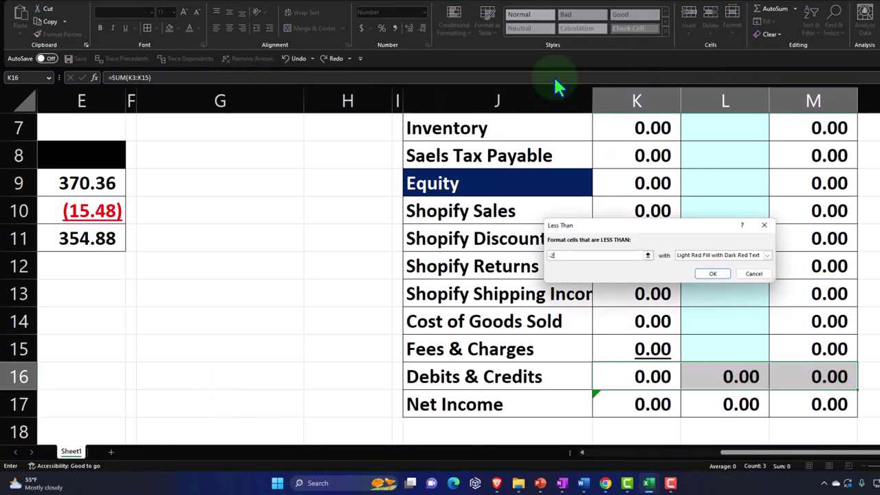
left_click(714, 274)
- Add a conditional formatting rule to K16:M16 for values between -2 and 2, using green fill with dark green text
left_click(454, 29)
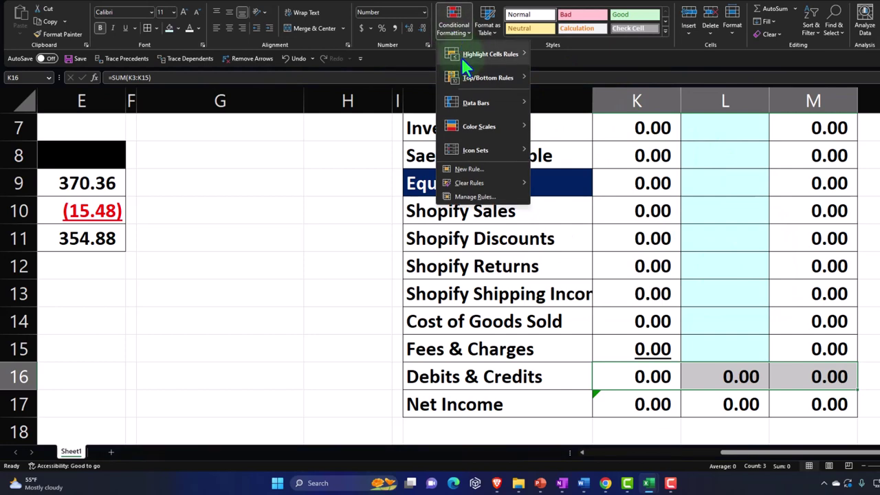
mouse_move(474, 55)
left_click(571, 110)
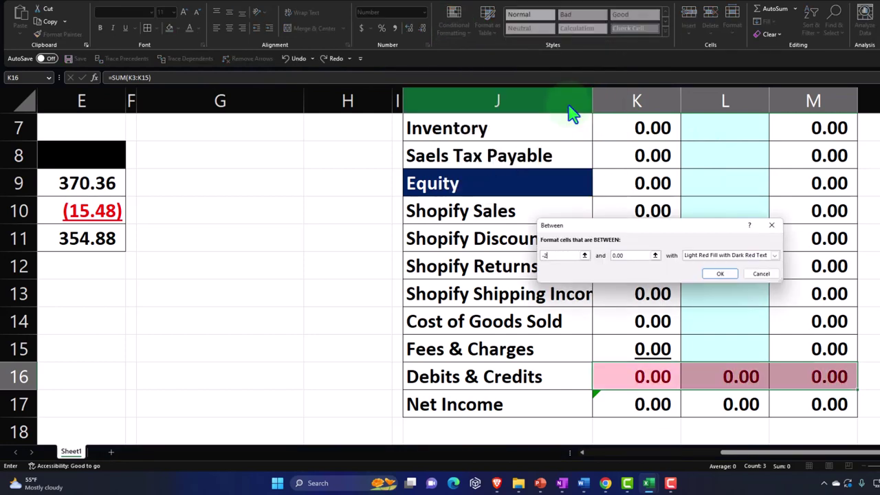
left_click(780, 262)
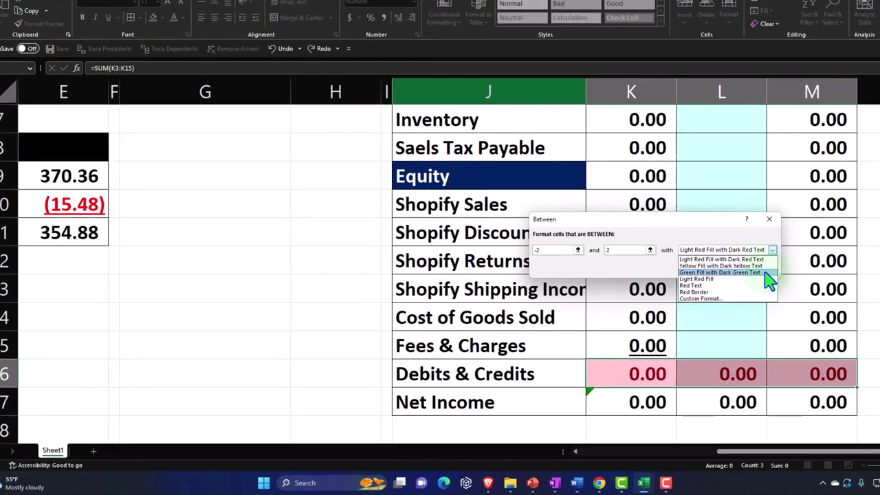
left_click(776, 278)
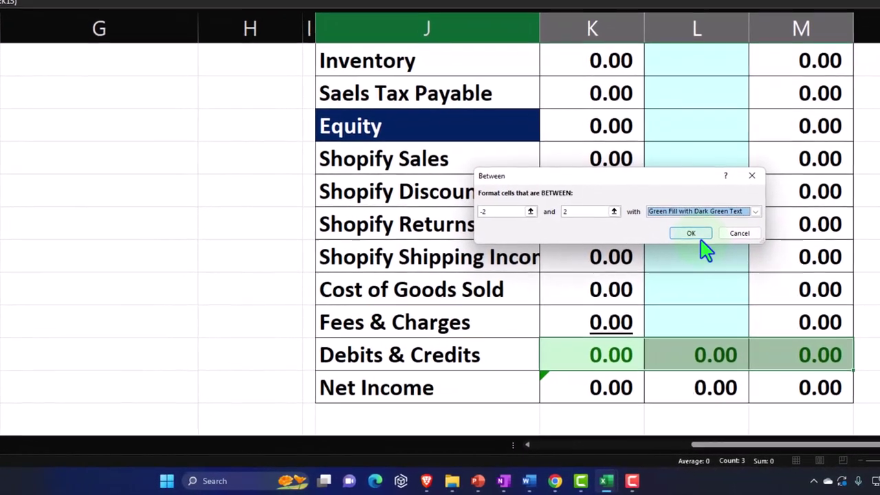
left_click(711, 260)
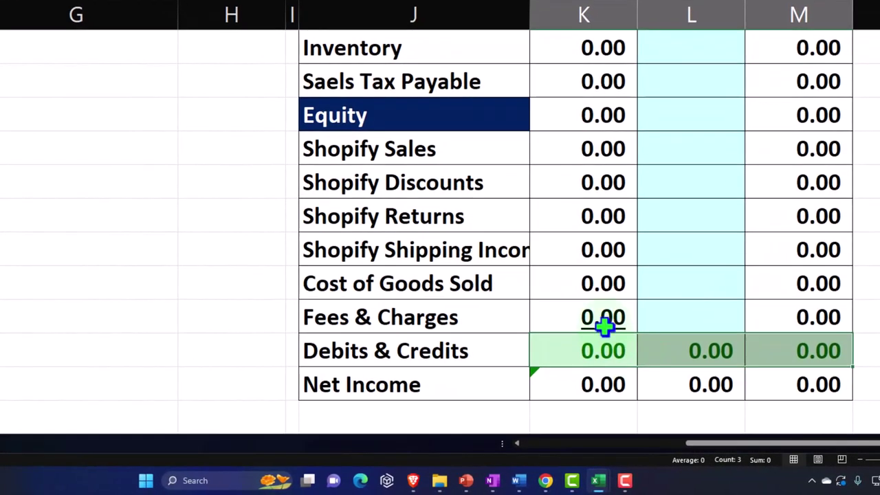
- Test the conditional formatting by entering 3 and -3 in the Fees & Charges cell K15, and undo both entries
left_click(604, 326)
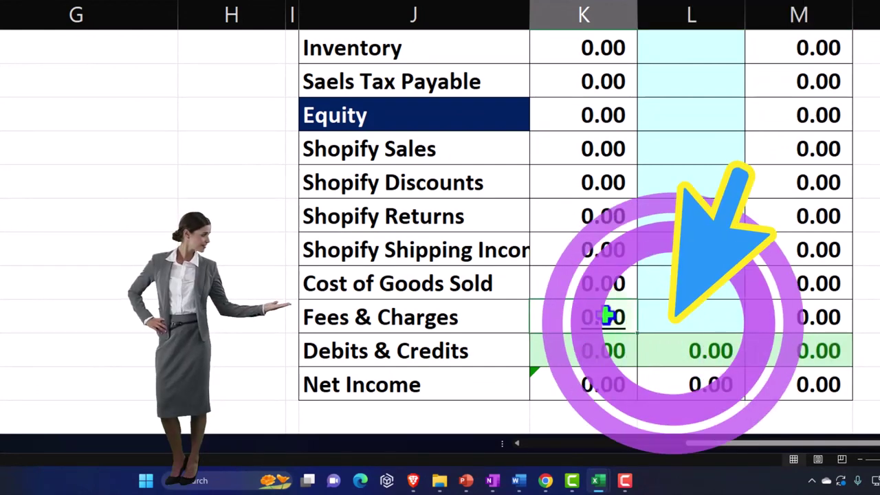
type("3")
key("ctrl+Return")
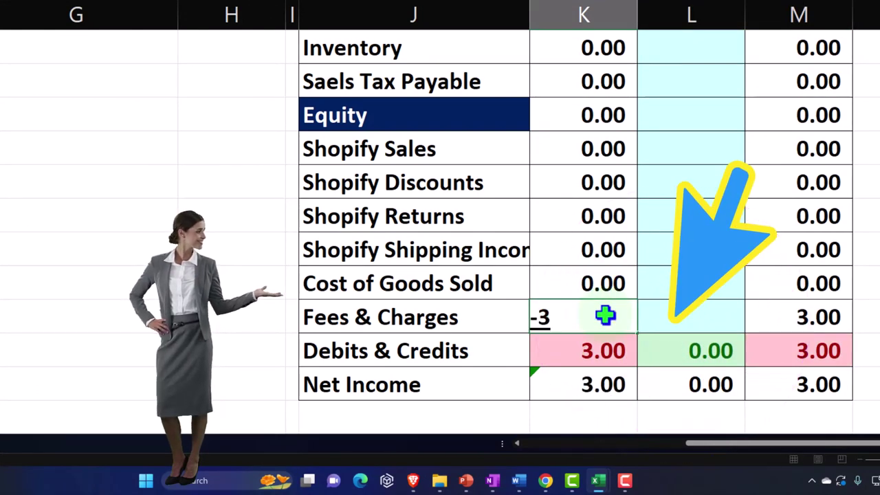
type("-3")
key("ctrl+Return")
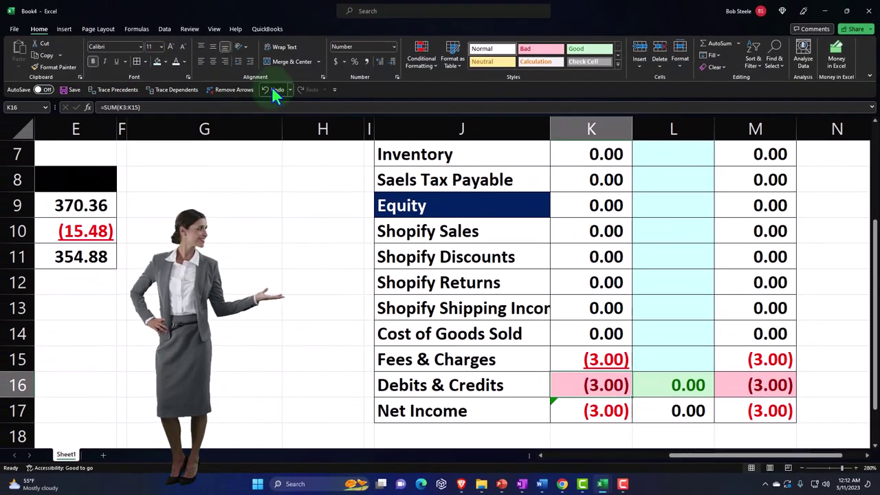
left_click(272, 89)
left_click(273, 89)
left_click(384, 315)
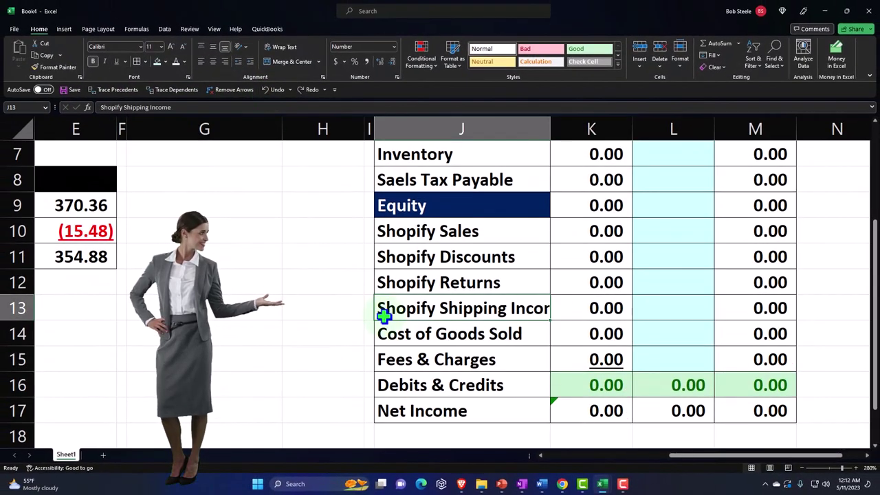
- Format the Journal Entry range G2:H17 with all borders and the light turquoise fill, and widen column G
scroll(384, 315, "up", 2)
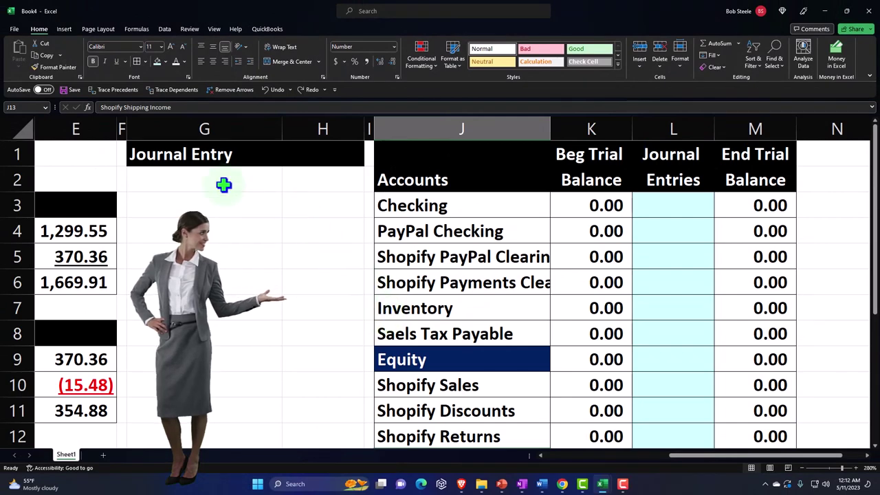
left_click_drag(210, 178, 306, 386)
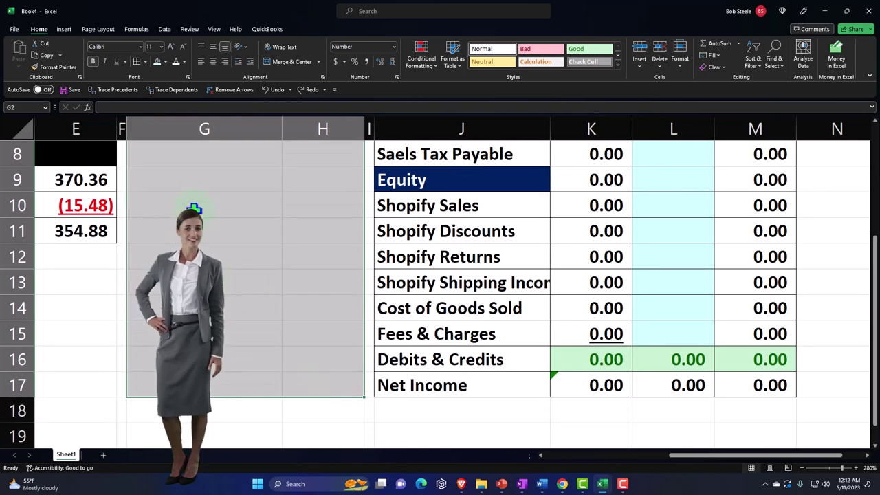
left_click(137, 61)
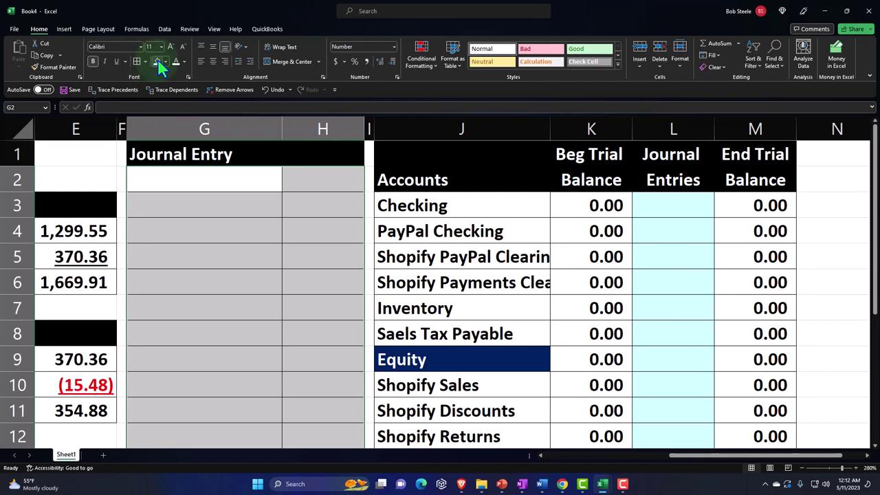
left_click(157, 60)
left_click(279, 124)
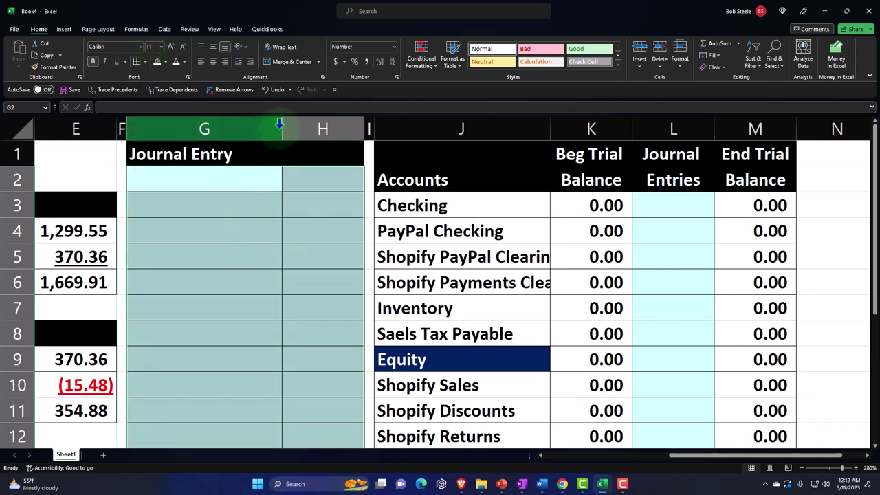
left_click_drag(280, 126, 307, 128)
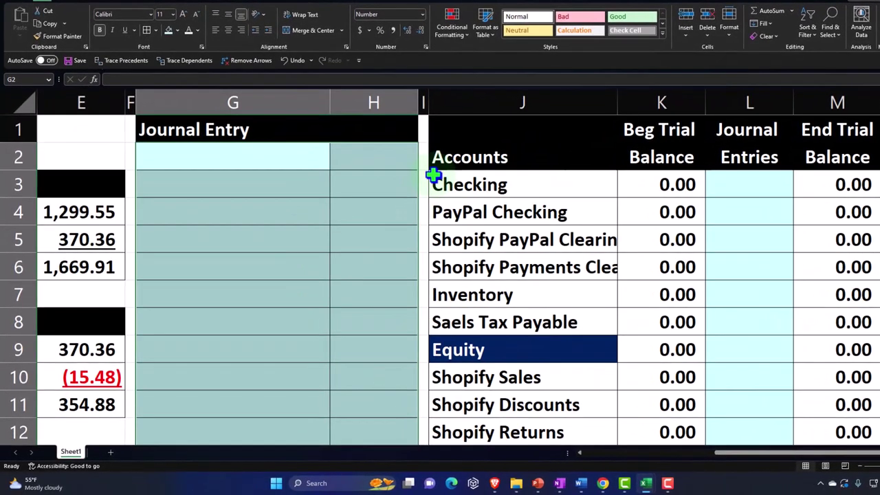
- Enter a formula in G2 that references the Checking account name in J3
left_click(229, 158)
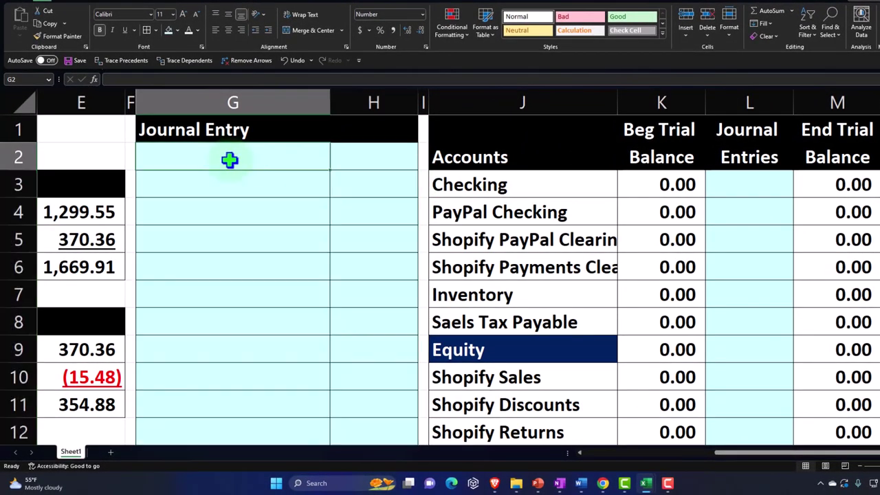
key("Left")
key("Left")
key("Left")
key("Left")
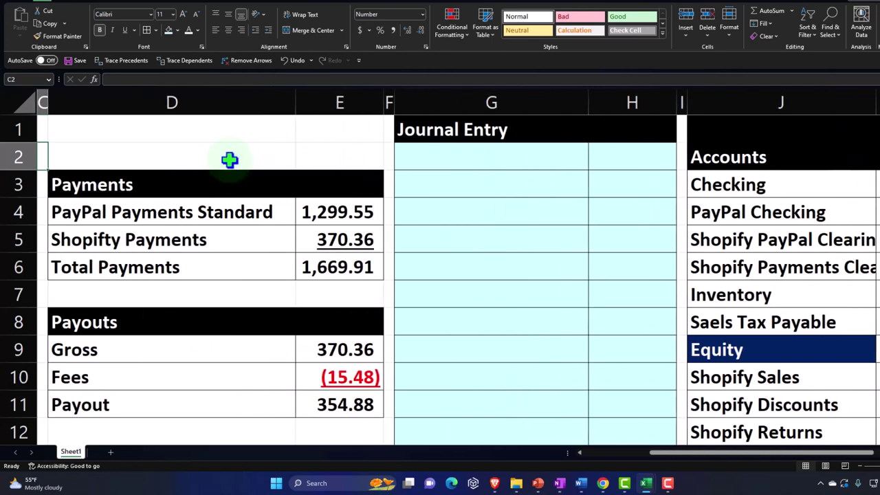
key("Right")
key("Right")
key("Right")
key("Right")
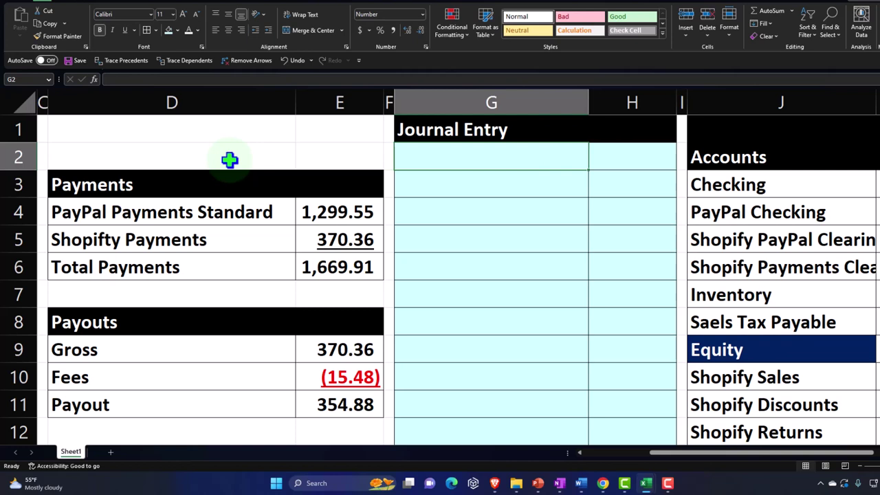
type("=")
key("Right")
key("Right")
key("Down")
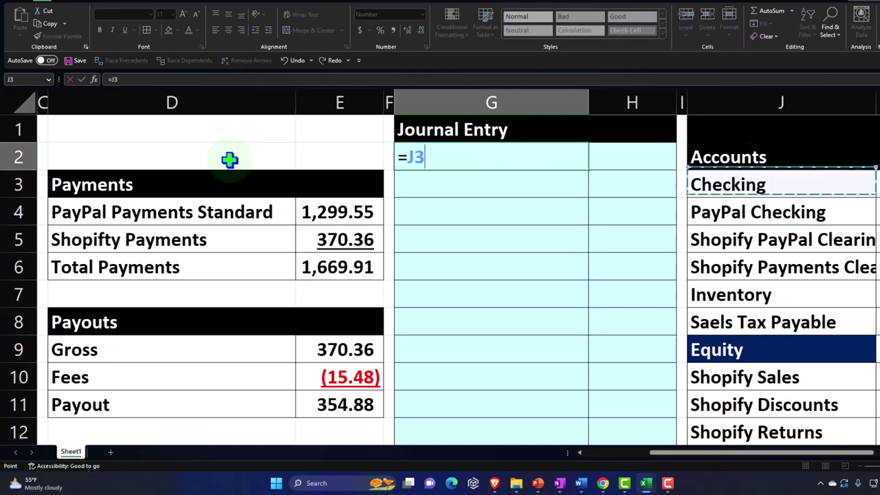
key("Return")
- Enter a formula in H2 that references the Payout amount in E11
key("Right")
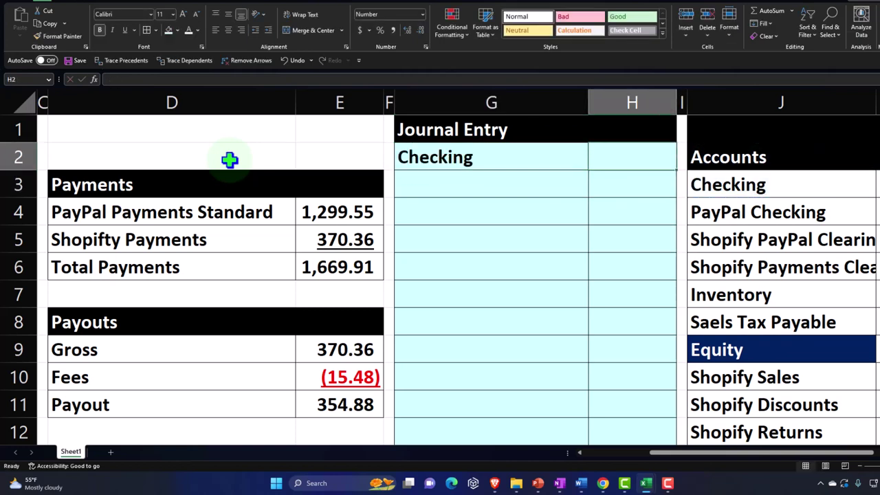
type("=")
key("Down")
key("Down")
key("Down")
key("Down")
key("Down")
key("Down")
key("Down")
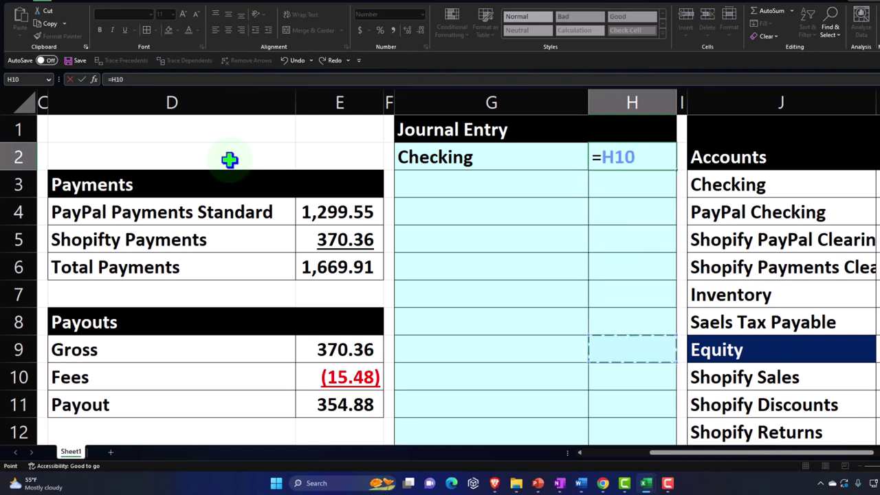
key("Left")
key("Left")
key("Left")
key("Down")
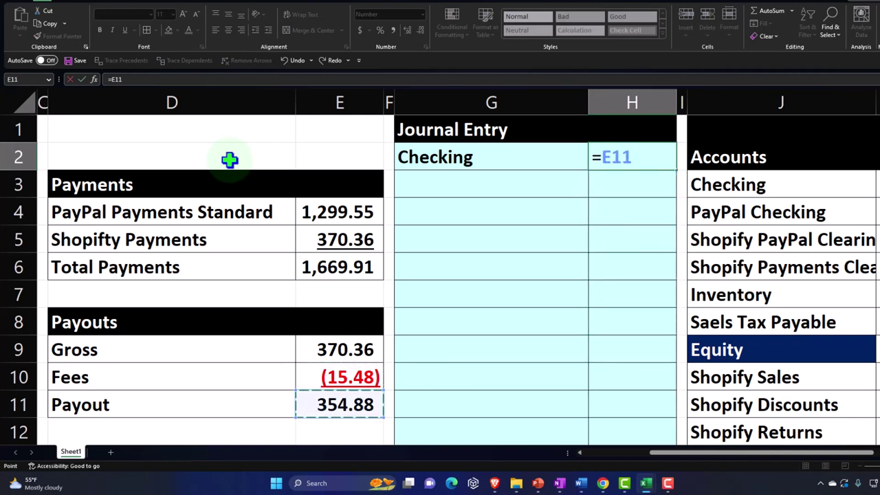
key("Return")
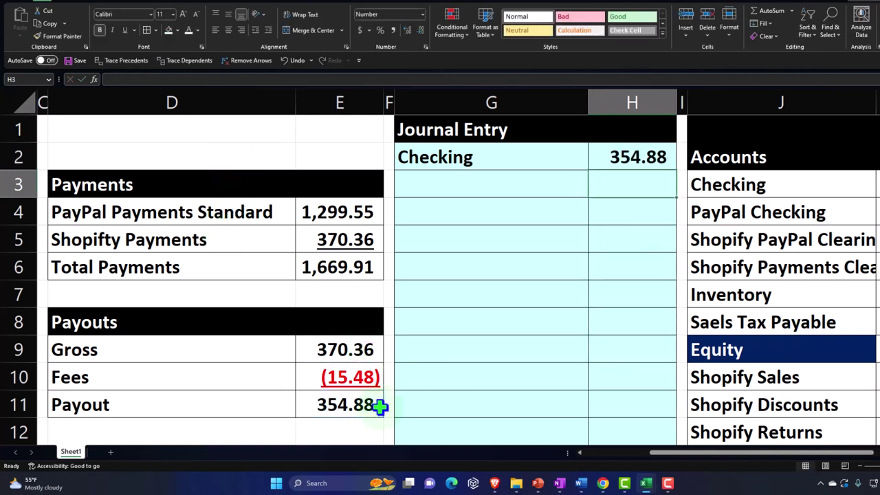
- Enter a formula in G3 that references the Shopify Sales account name in J10
key("Left")
type("=")
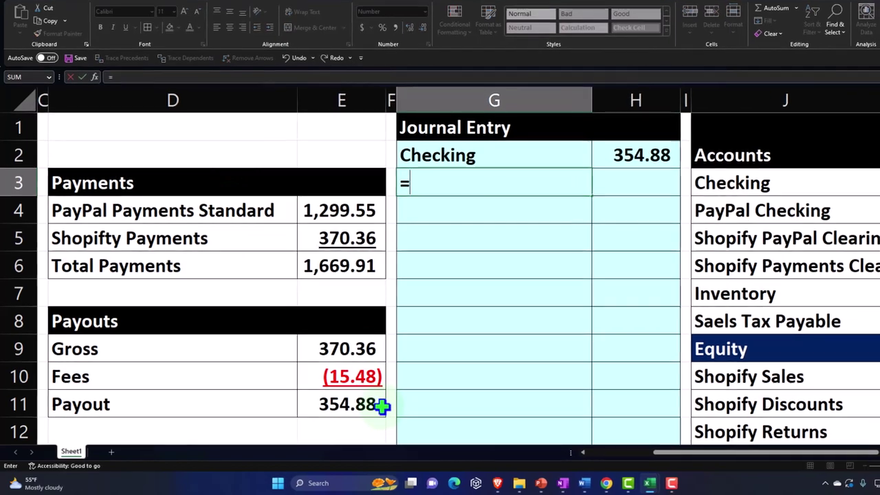
key("Right")
key("Right")
key("Right")
key("Right")
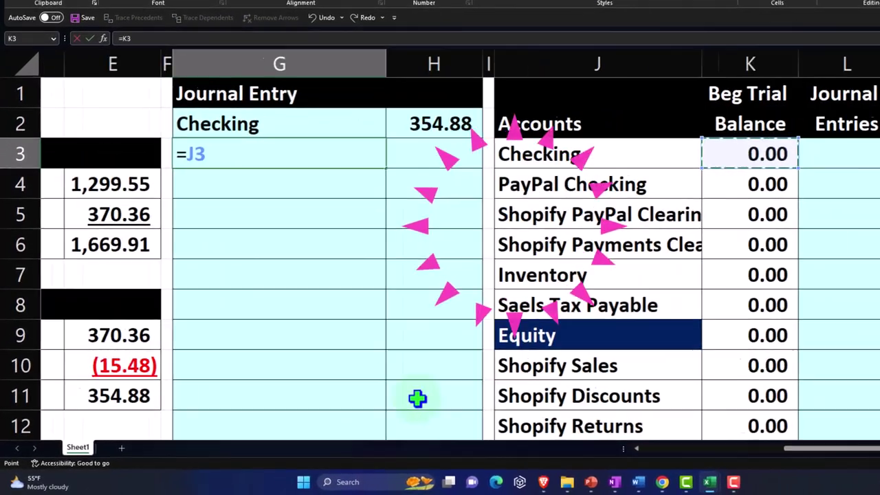
key("Right")
key("Down")
key("Down")
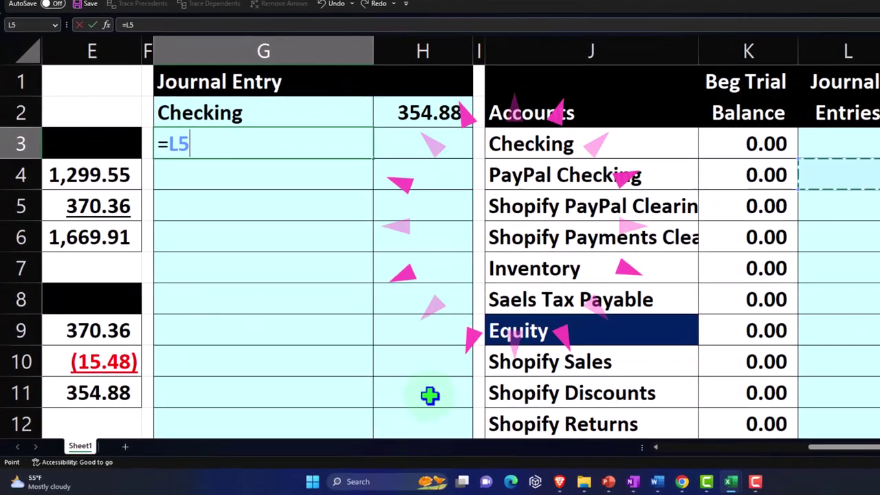
key("Down")
key("Down")
key("Down")
key("Left")
key("Down")
key("Down")
key("Left")
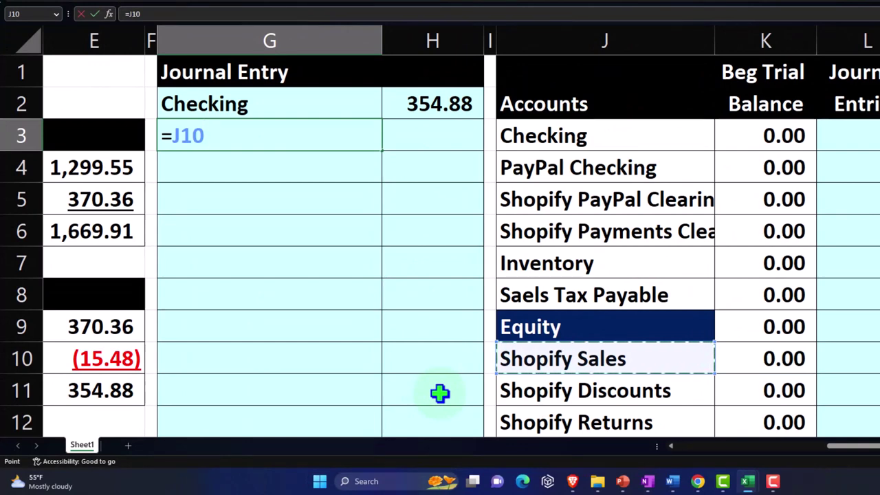
key("Return")
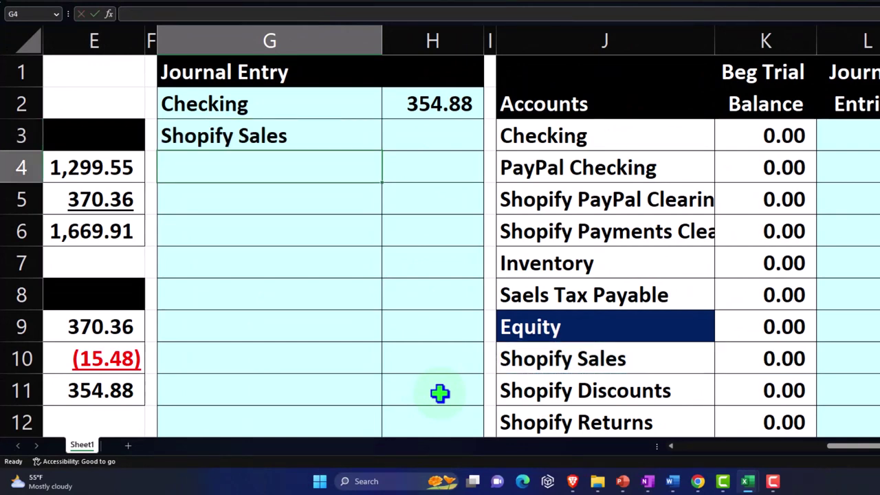
- Enter a formula in H3 that returns the negative of the Checking amount in H2
key("Right")
key("Up")
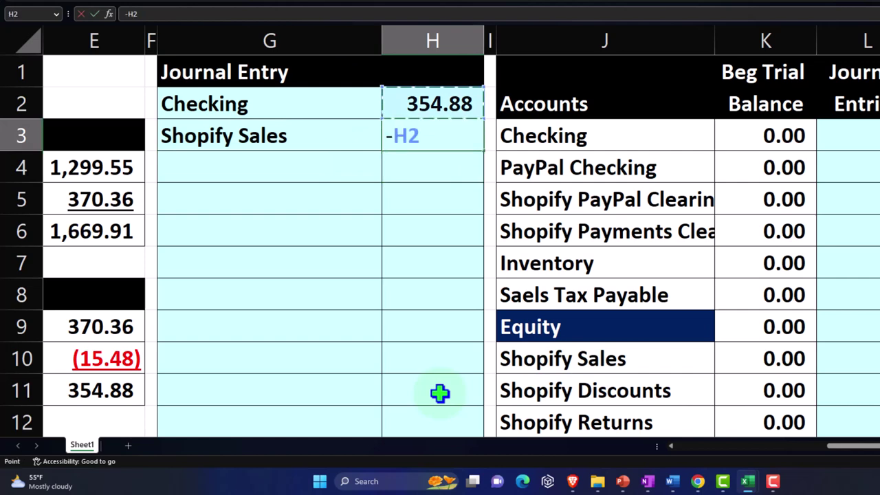
key("Return")
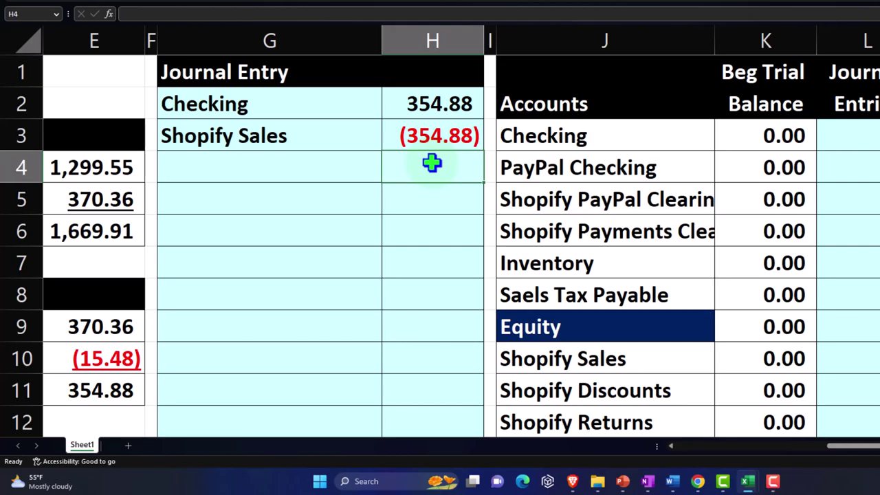
- Enter a formula in the Journal Entries cell L3 for Checking that references the journal entry amount in H2
key("Right")
key("Right")
key("Right")
key("Right")
key("Up")
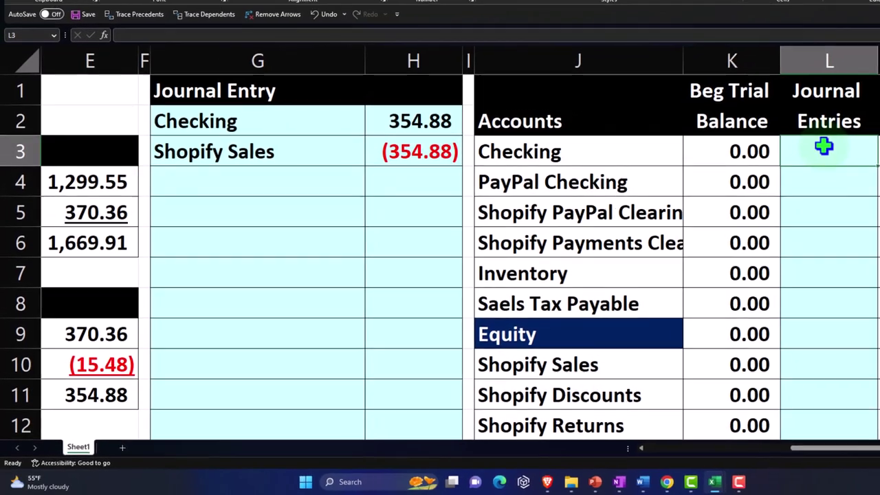
type("=")
key("Left")
key("Left")
key("Left")
key("Left")
key("Up")
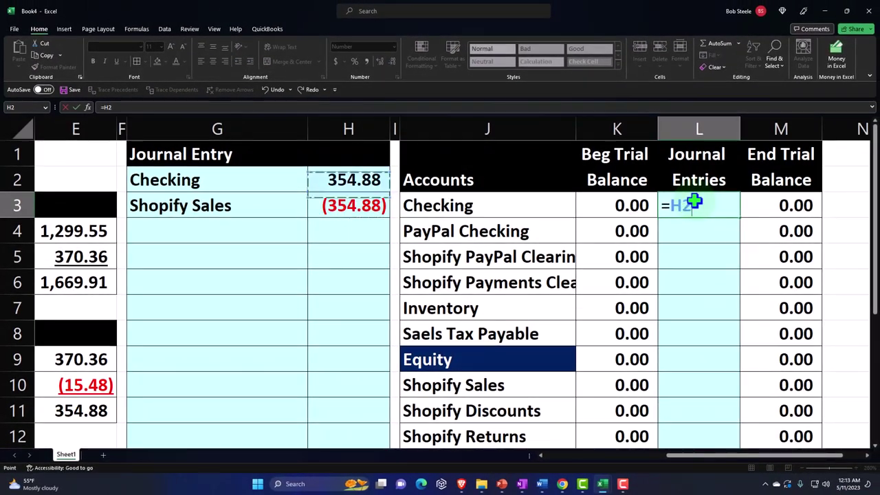
key("Return")
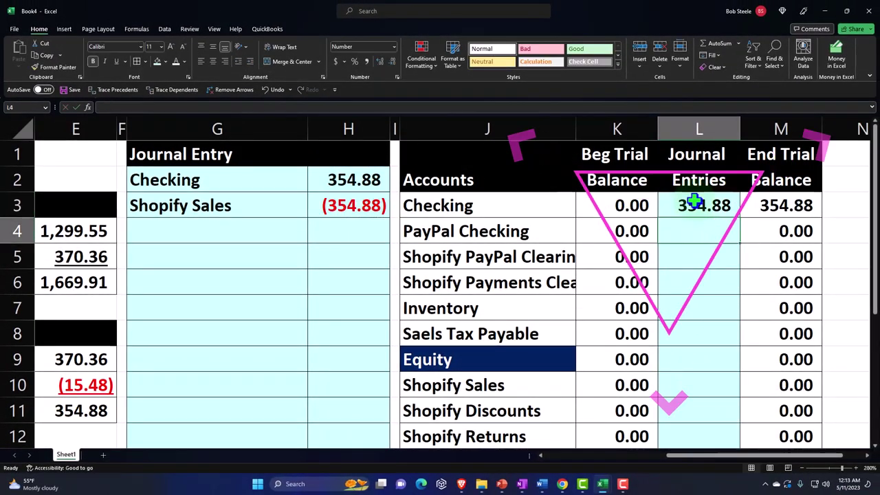
- Enter a formula in the Journal Entries cell L10 for Shopify Sales that references the journal entry amount in H3
key("Down")
key("Down")
key("Down")
key("Down")
key("Down")
key("Down")
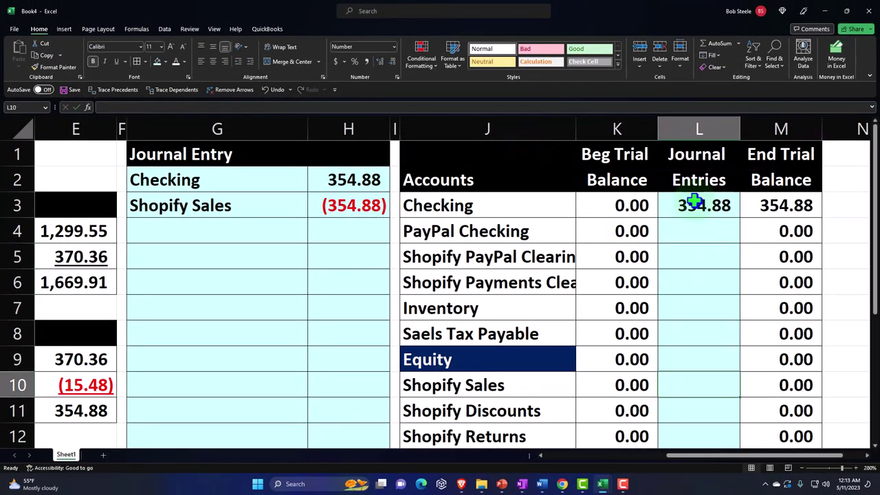
type("=")
key("Left")
key("Left")
key("Left")
key("Left")
key("Up")
key("Up")
key("Up")
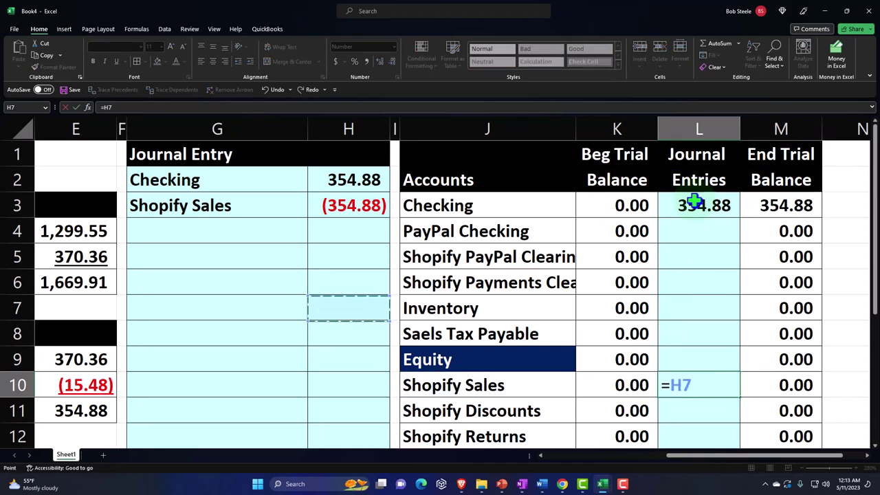
key("Up")
key("Up")
key("Up")
key("Up")
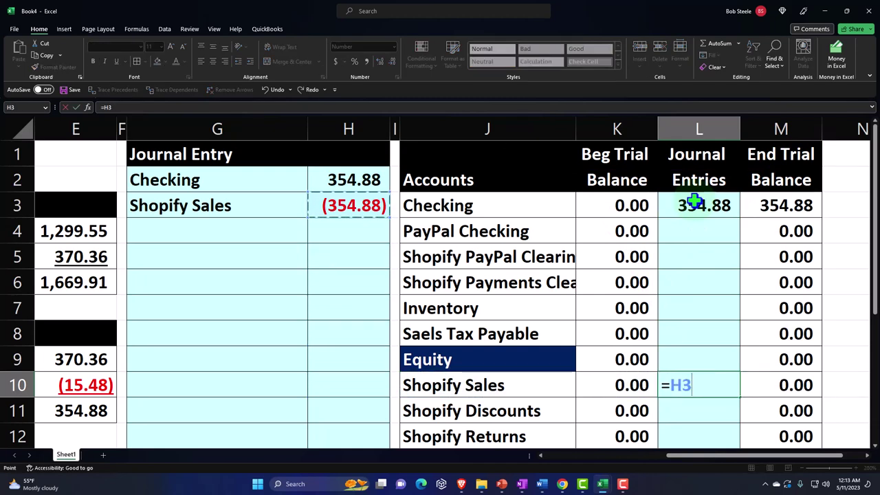
key("Return")
- Change the number format of the Net Income cells K17:M17 to show negative numbers in black with parentheses
scroll(776, 275, "down", 2)
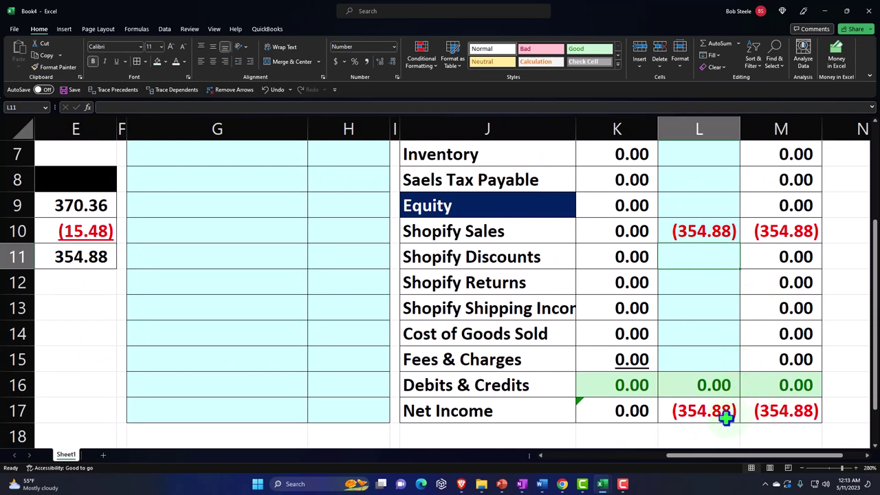
double_click(732, 413)
key("Return")
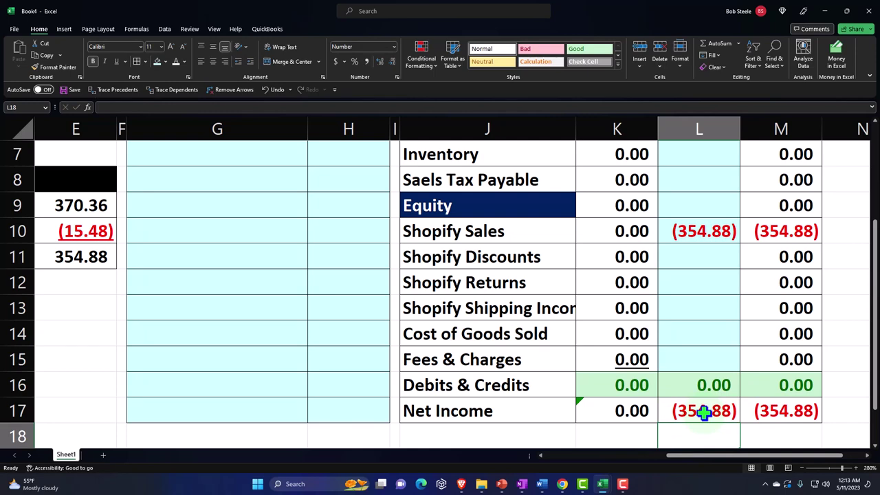
left_click_drag(633, 410, 742, 410)
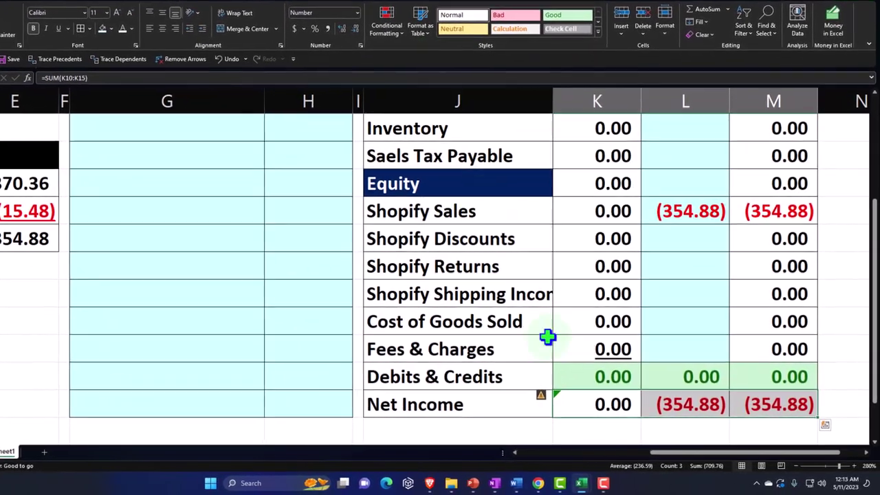
right_click(579, 399)
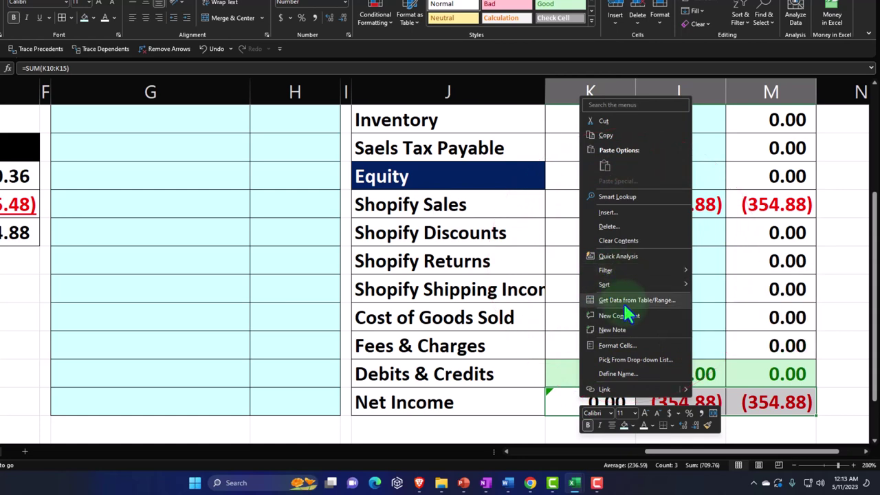
left_click(624, 345)
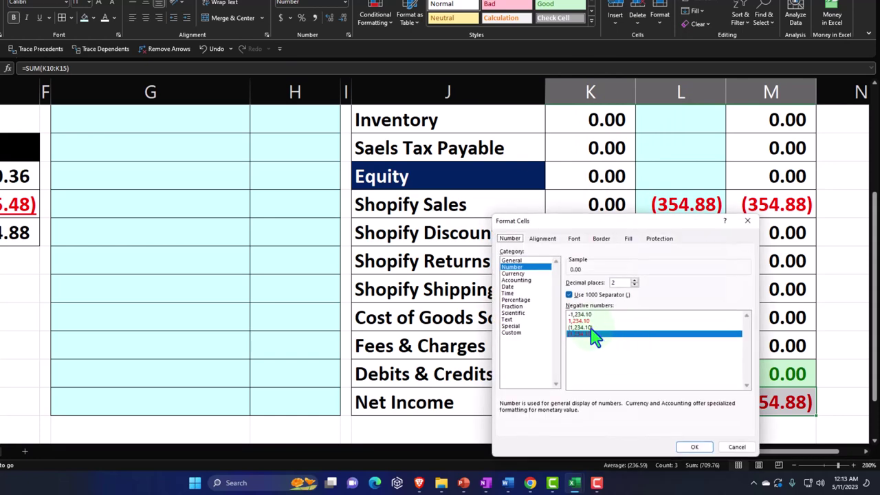
left_click(690, 447)
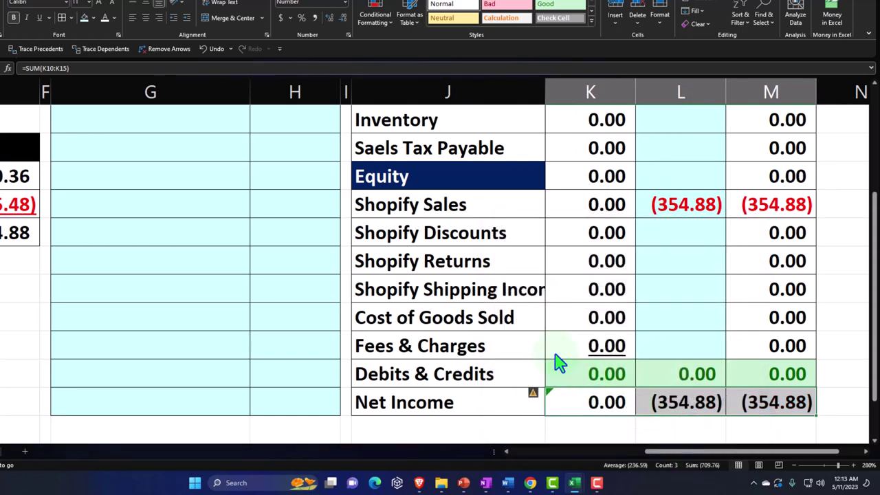
- Format the Net Income cells K17:M17 with a black fill and white font
scroll(561, 365, "down", 1)
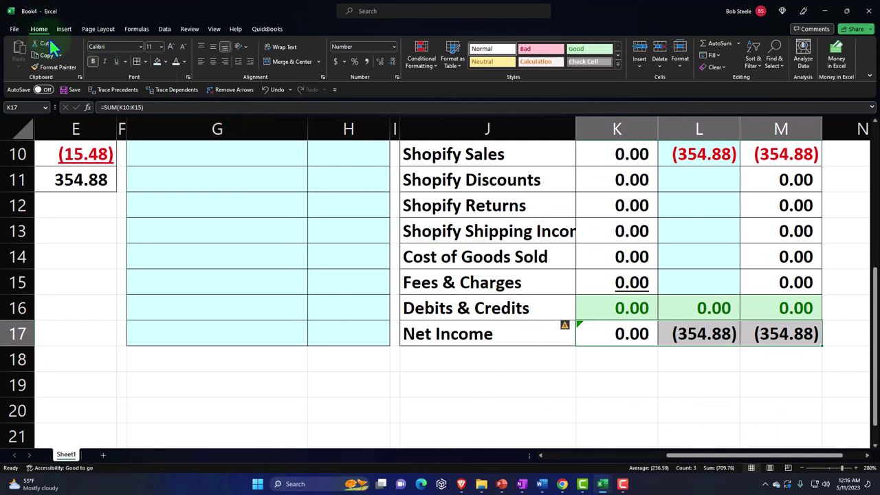
left_click(165, 62)
left_click(161, 86)
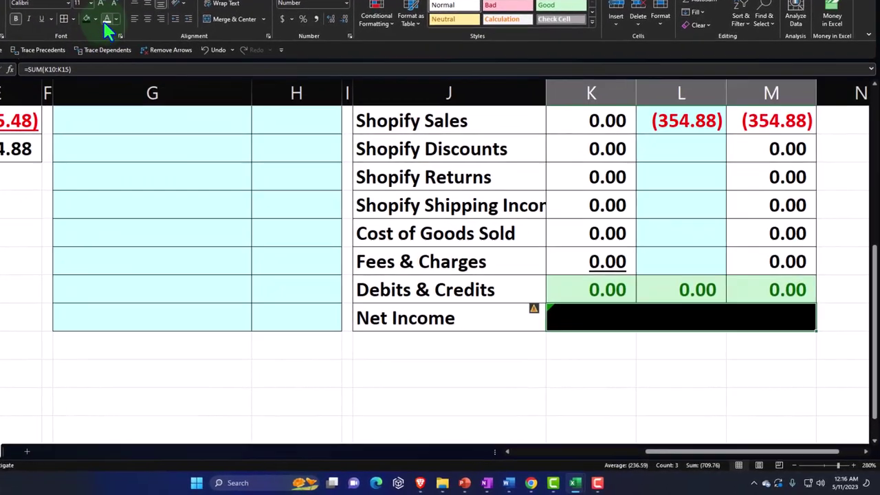
left_click(133, 34)
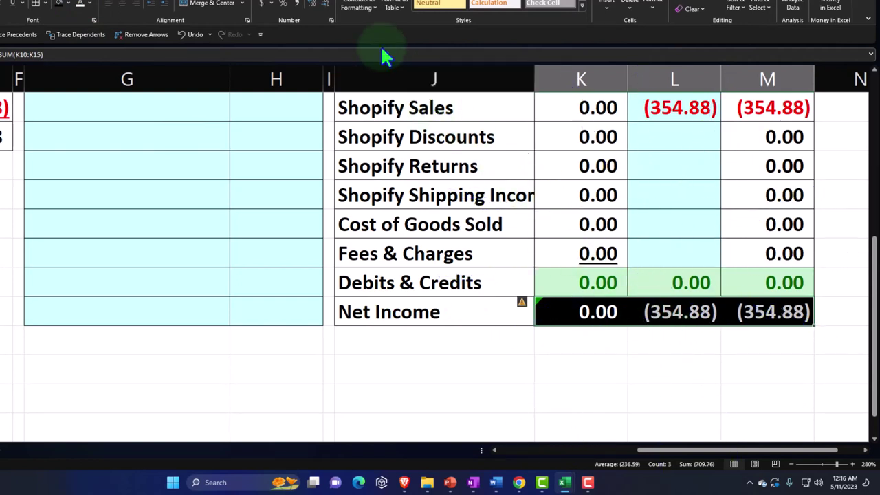
- Add a Less Than 0 conditional formatting rule to K17:M17 with a custom light green font color
left_click(357, 9)
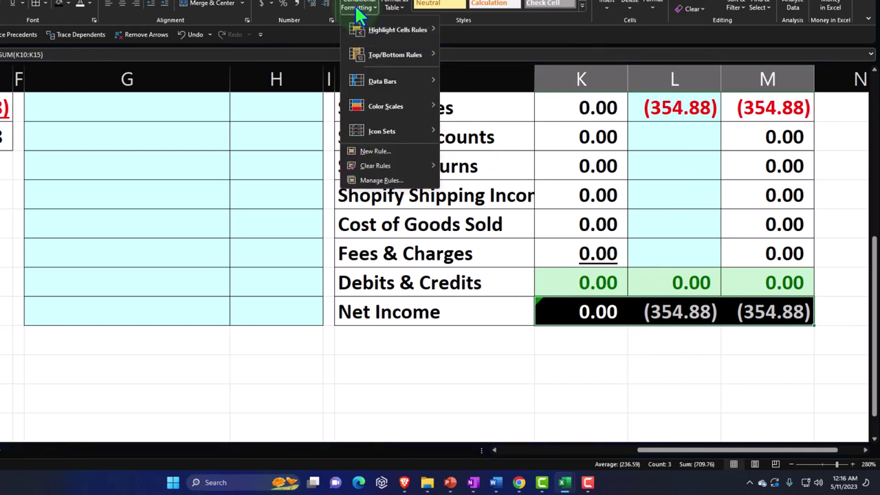
mouse_move(364, 31)
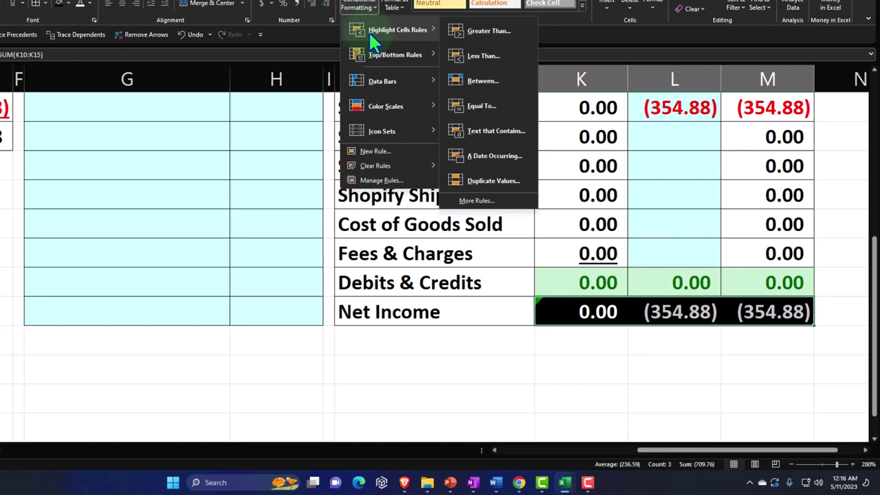
left_click(481, 56)
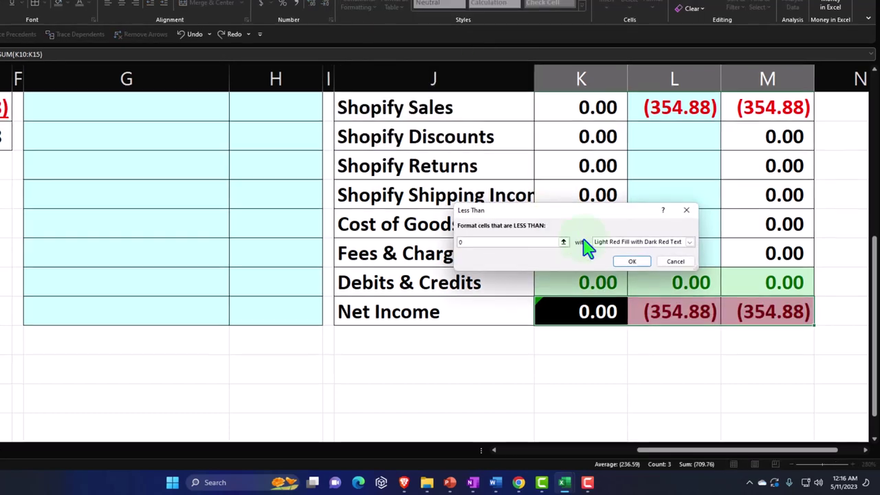
left_click(690, 242)
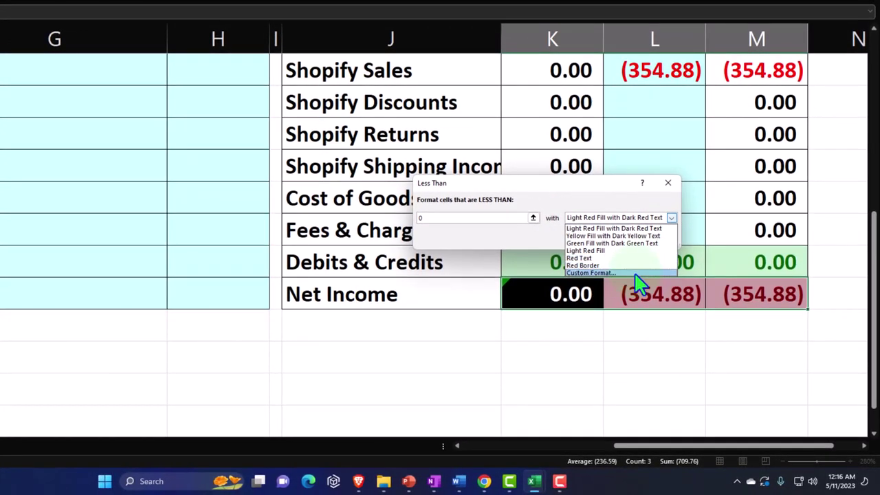
left_click(635, 274)
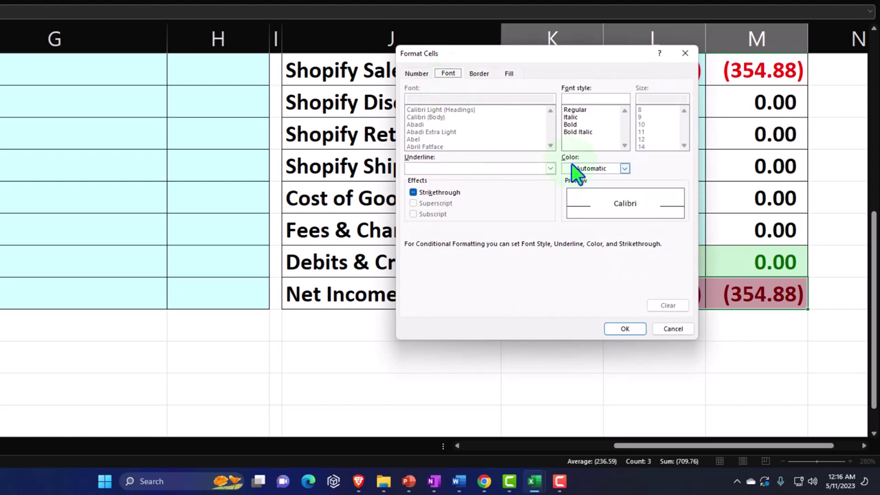
left_click(624, 168)
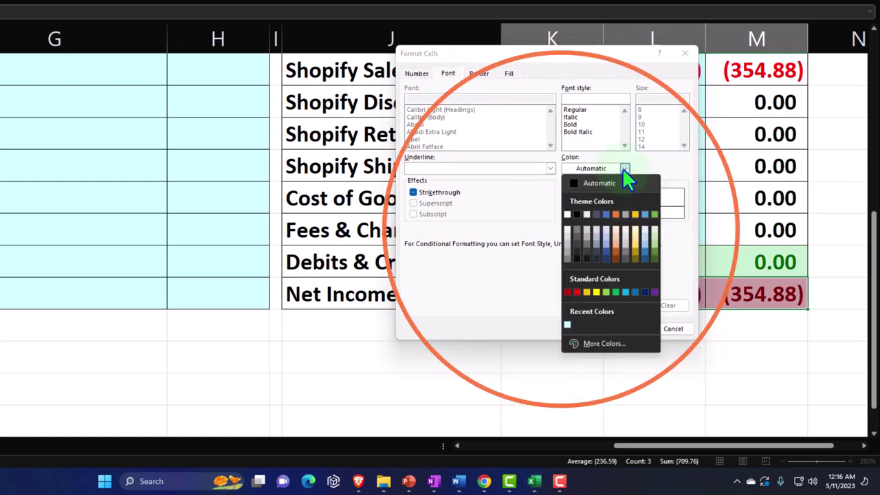
left_click(606, 292)
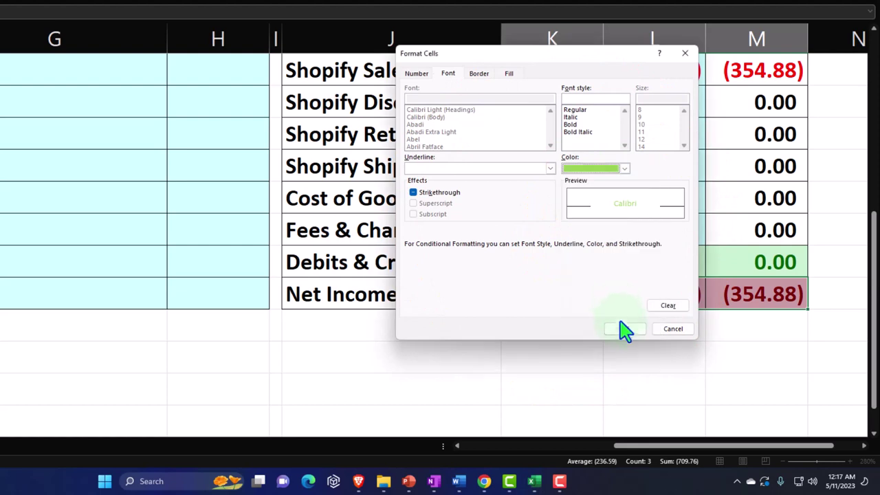
left_click(623, 329)
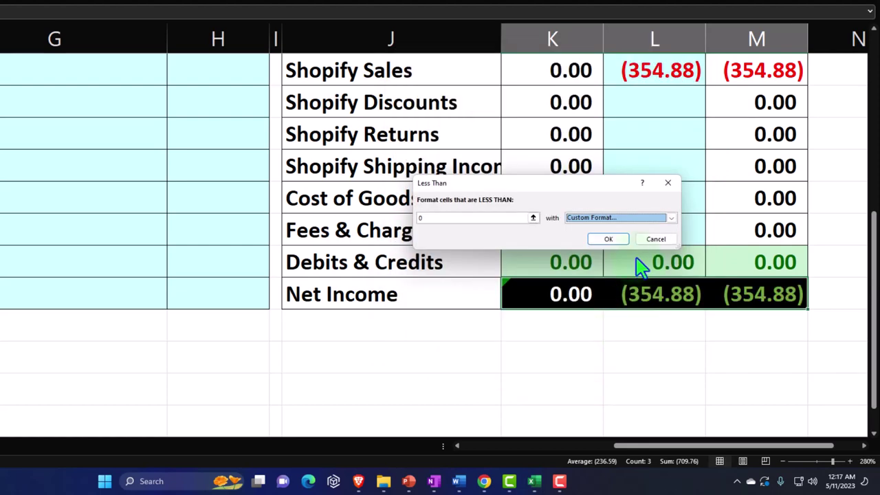
left_click(610, 241)
left_click(568, 381)
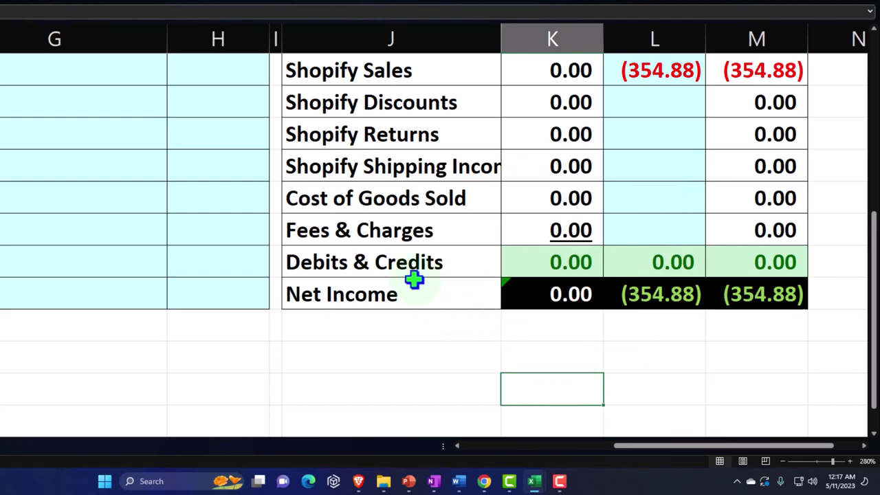
- Format the Debits & Credits and Net Income labels in J16:J17 with a black fill and white font
left_click_drag(396, 268, 392, 281)
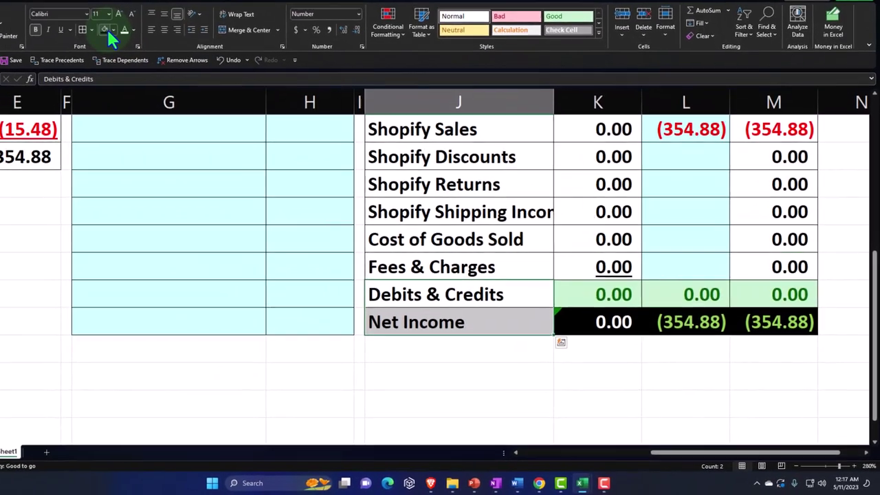
left_click(61, 4)
left_click(82, 3)
- Enter a formula in G5 that references the PayPal Checking account name in J4
scroll(192, 240, "up", 1)
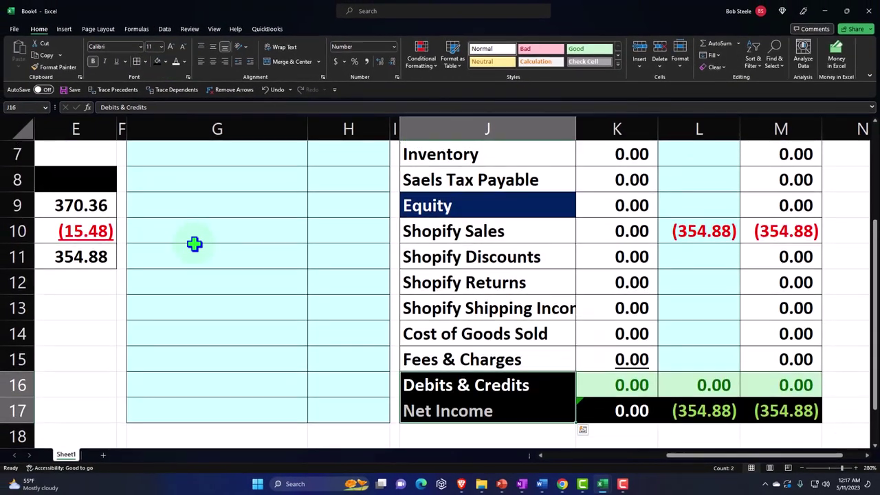
scroll(193, 243, "up", 2)
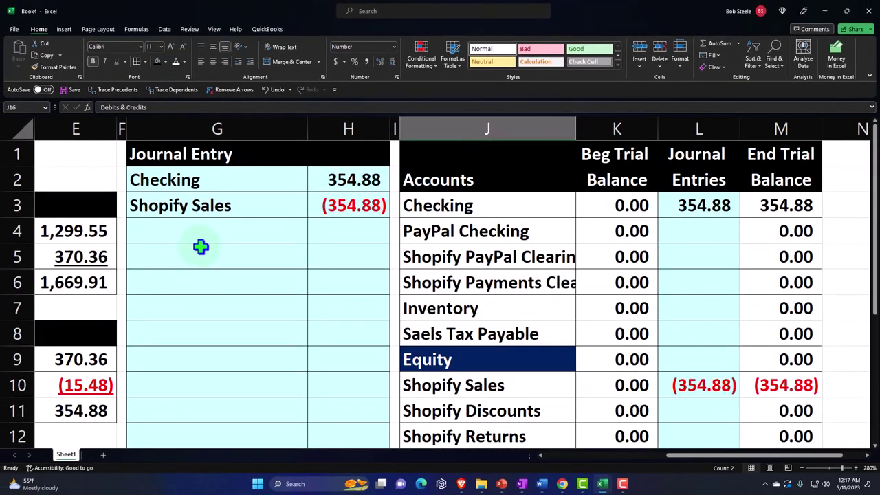
left_click(193, 259)
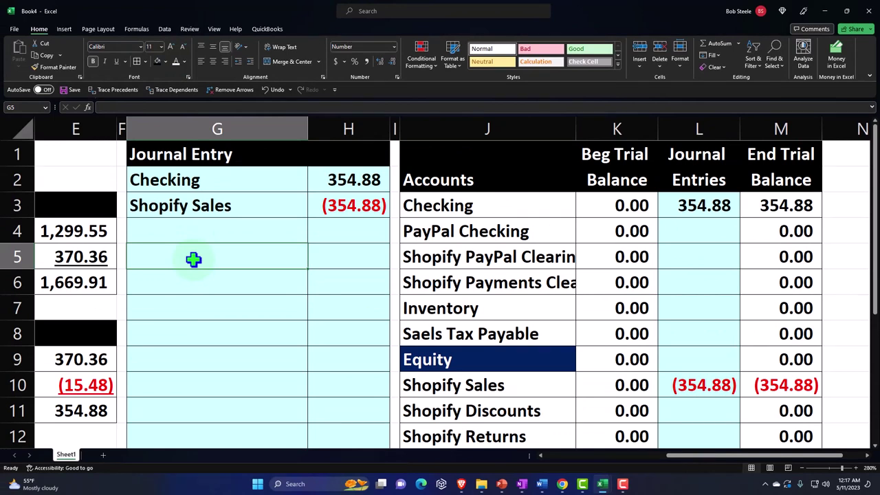
scroll(193, 259, "left", 3)
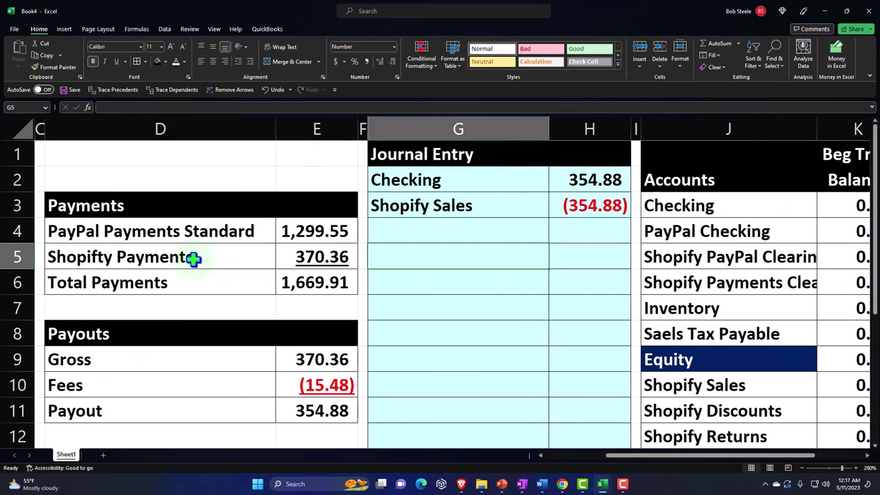
type("+")
key("Right")
key("Right")
key("Right")
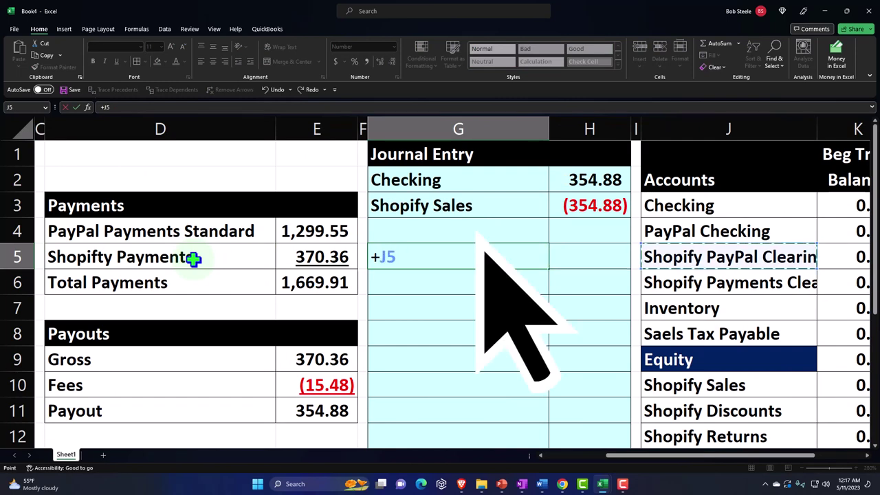
key("Up")
key("Return")
- Enter a formula in H5 that references the PayPal Payments Standard amount in E4
key("Up")
key("Right")
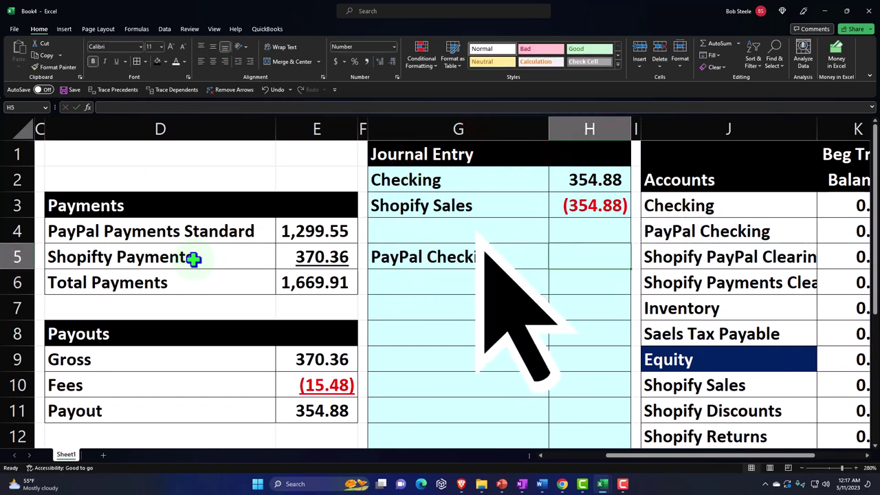
type("+")
key("Left")
key("Left")
key("Left")
key("Up")
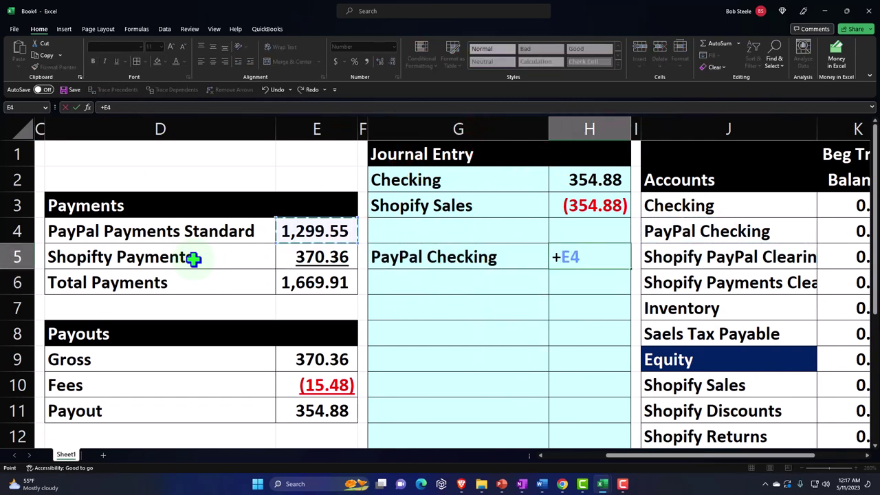
key("Return")
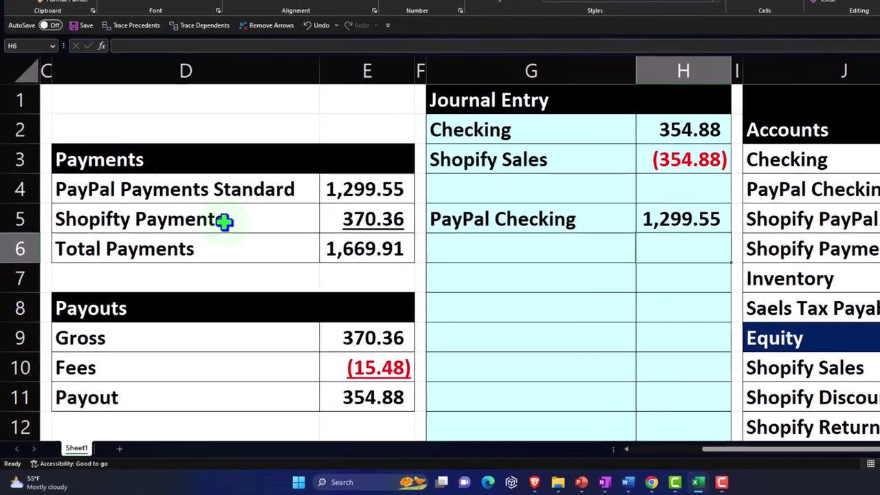
- Enter a formula in G6 that references the Shopify Sales account name in J10
key("Left")
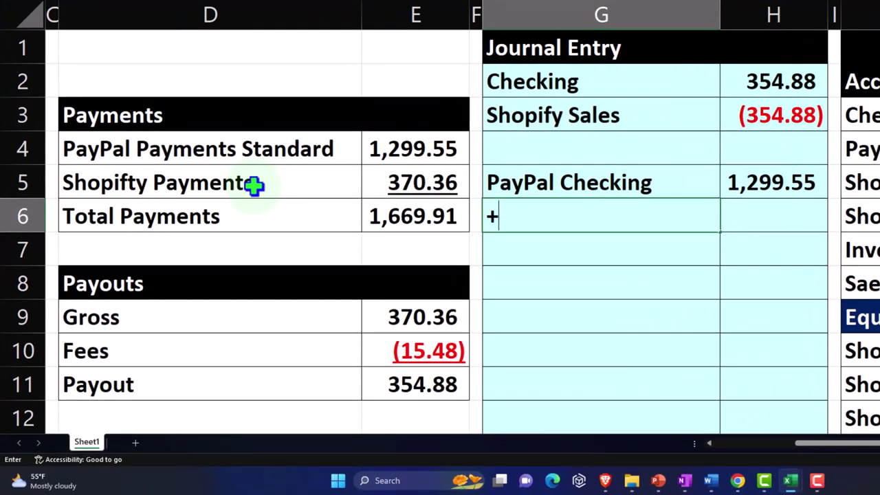
type("+")
key("Right")
key("Right")
key("Right")
key("Right")
key("Right")
key("Right")
key("Down")
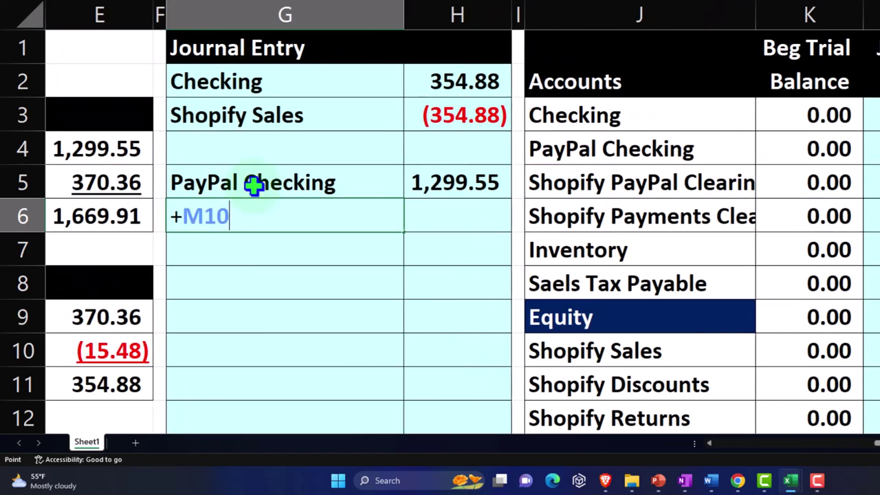
key("Left")
key("Left")
key("Left")
key("Tab")
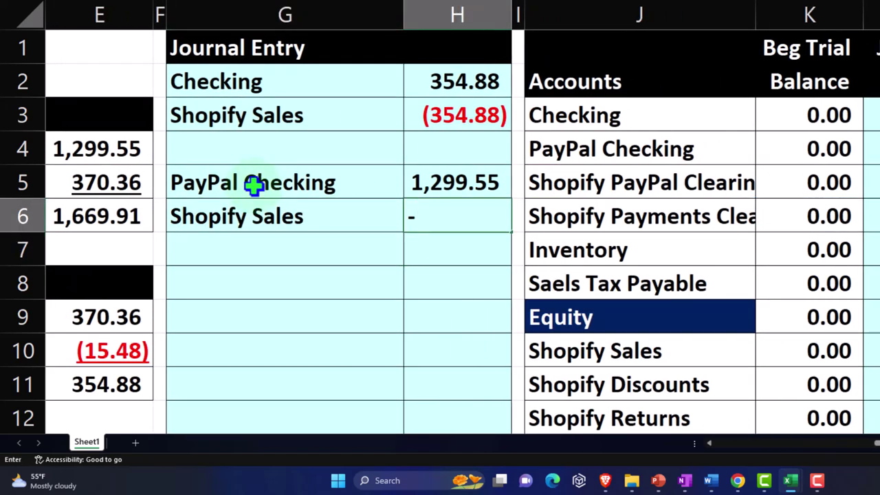
- Enter a formula in H6 that returns the negative of the PayPal Checking amount in H5
type("-")
key("Up")
key("Return")
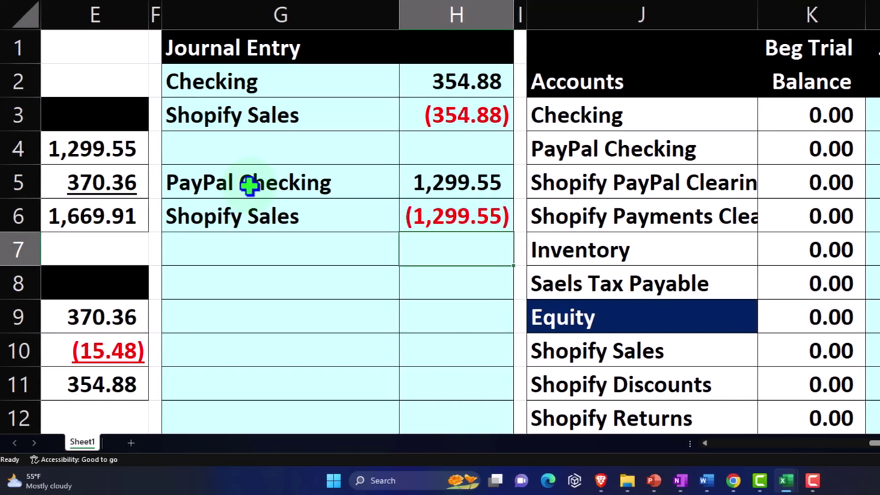
- Post the PayPal Checking amount to the trial balance by linking L4 to H5
key("Right")
key("Right")
key("Right")
key("Right")
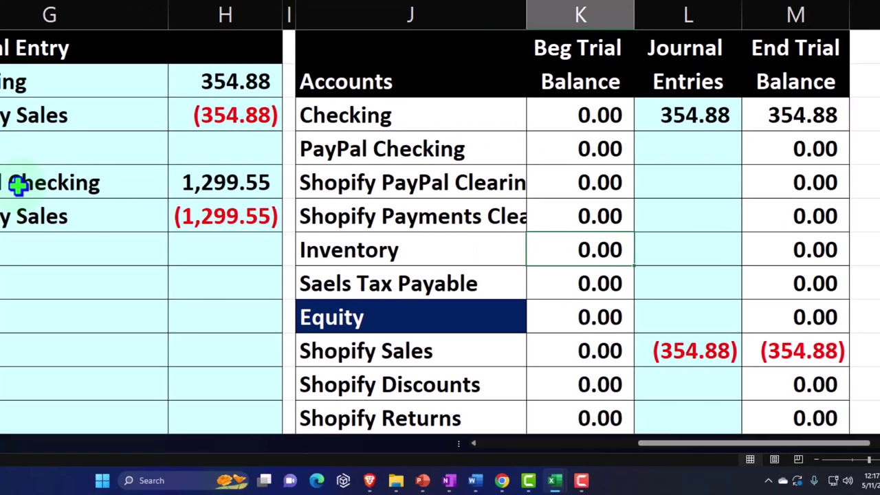
key("Up")
key("Up")
key("Up")
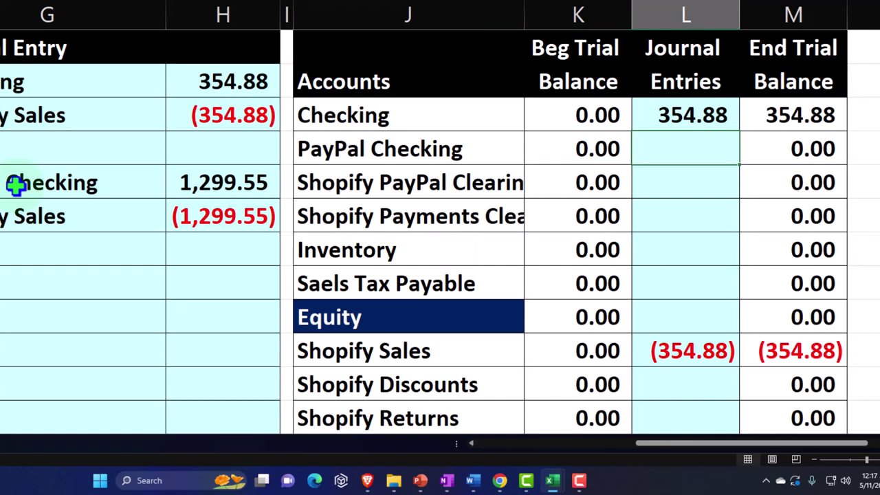
type("=")
key("Left")
key("Left")
key("Left")
key("Left")
key("Down")
key("Down")
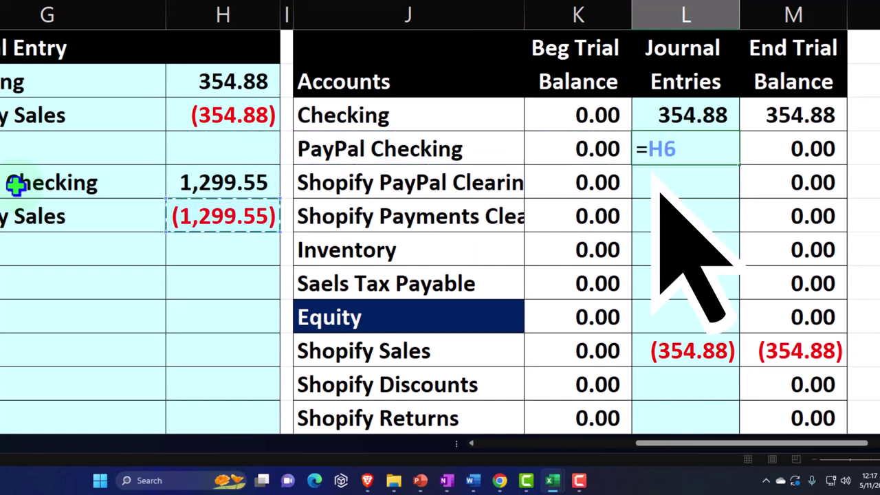
key("Return")
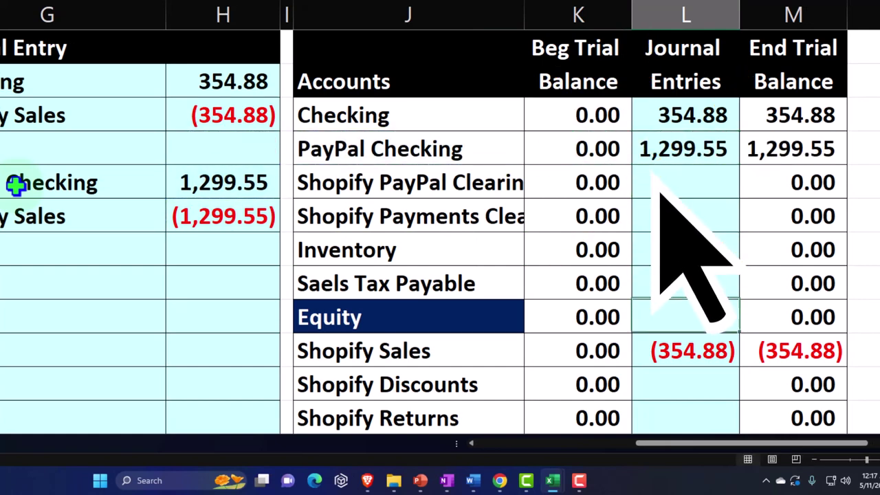
- Extend the Shopify Sales journal entry formula in L10 to =+H3+H6
scroll(591, 286, "down", 1)
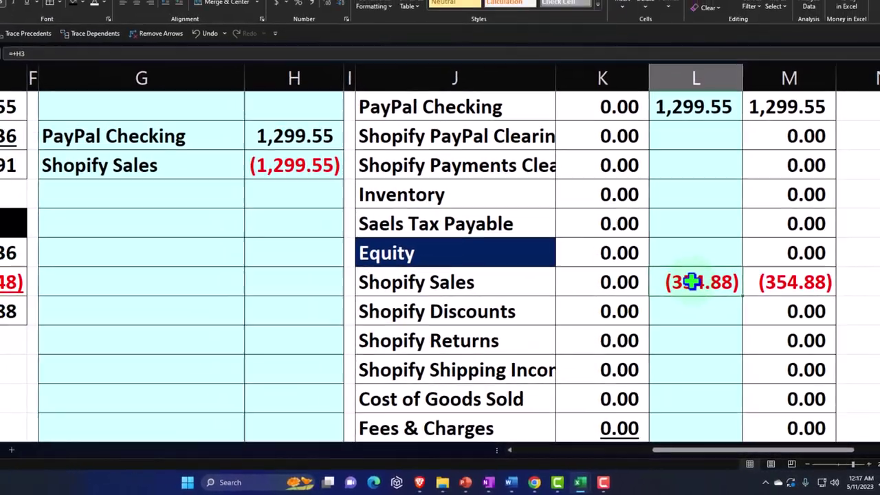
double_click(691, 351)
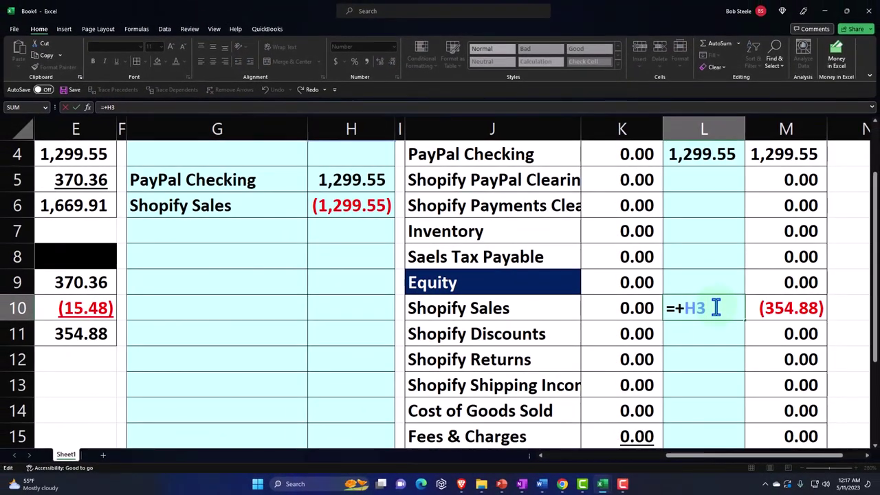
type("+")
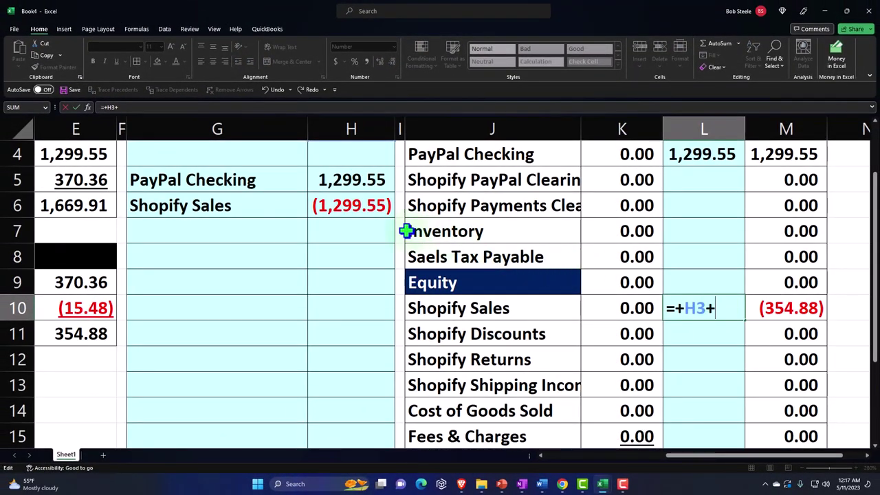
left_click(354, 210)
key("Return")
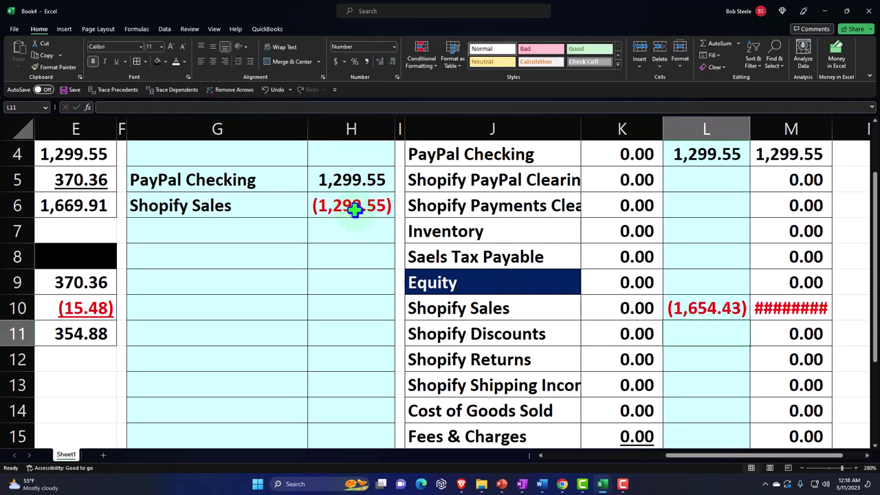
- Widen trial balance columns K to M so the Shopify Sales balance fits in its cell
left_click_drag(605, 129, 756, 128)
left_click(769, 267)
scroll(769, 268, "down", 1)
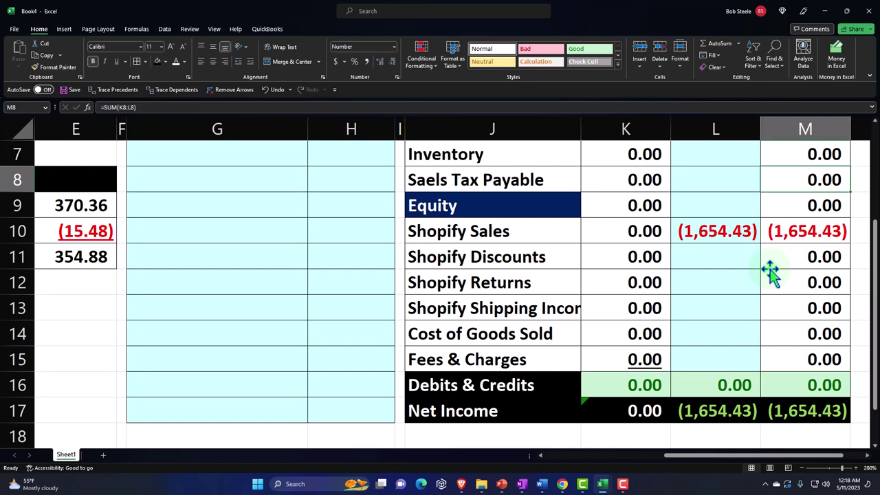
scroll(769, 268, "up", 2)
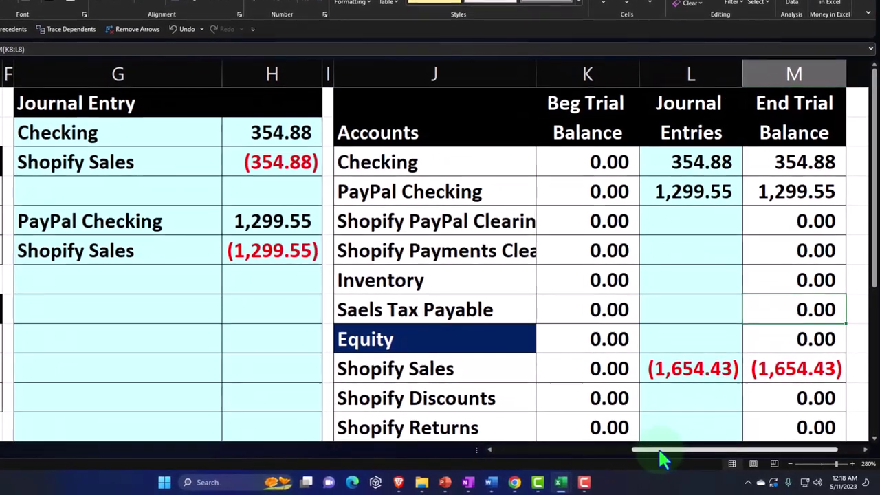
- Compare the ending Shopify Sales balance with the discounts, shipping and sales tax lines in the Finance Report
mouse_move(655, 454)
left_mouse_down()
mouse_move(549, 454)
mouse_move(667, 455)
left_mouse_up()
scroll(715, 391, "down", 1)
left_click(747, 281)
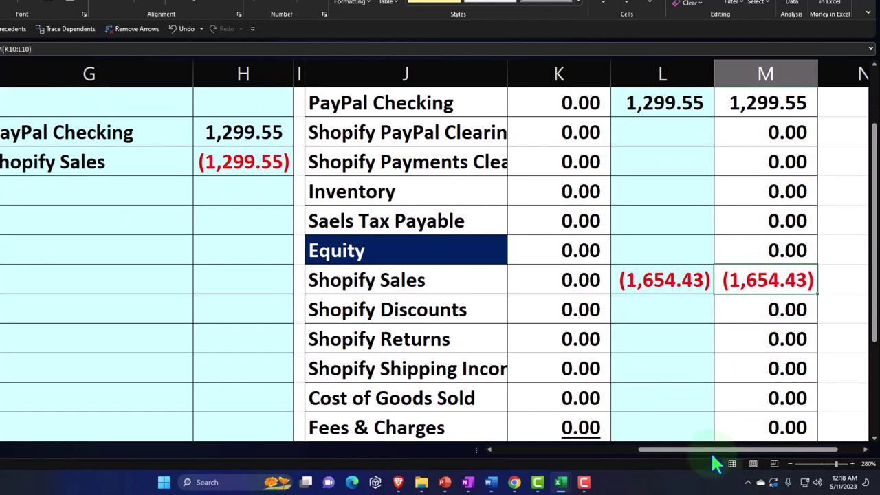
left_click_drag(711, 451, 517, 474)
scroll(171, 371, "up", 1)
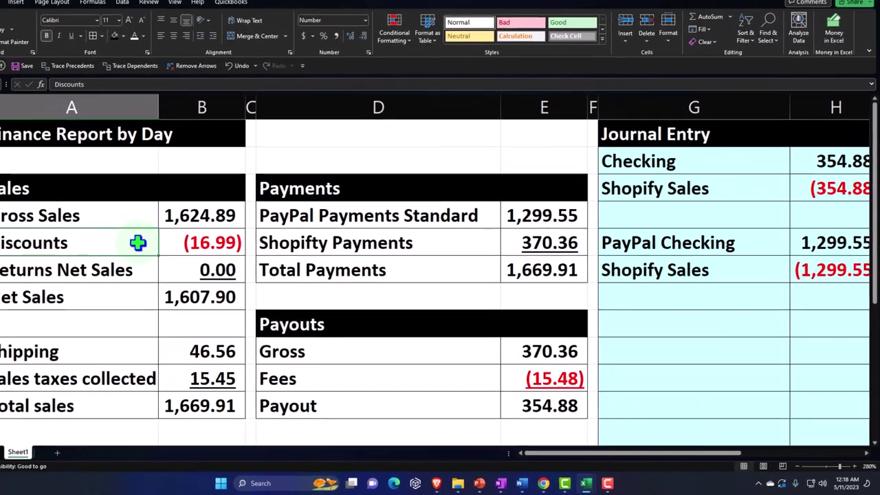
key("Down")
key("Down")
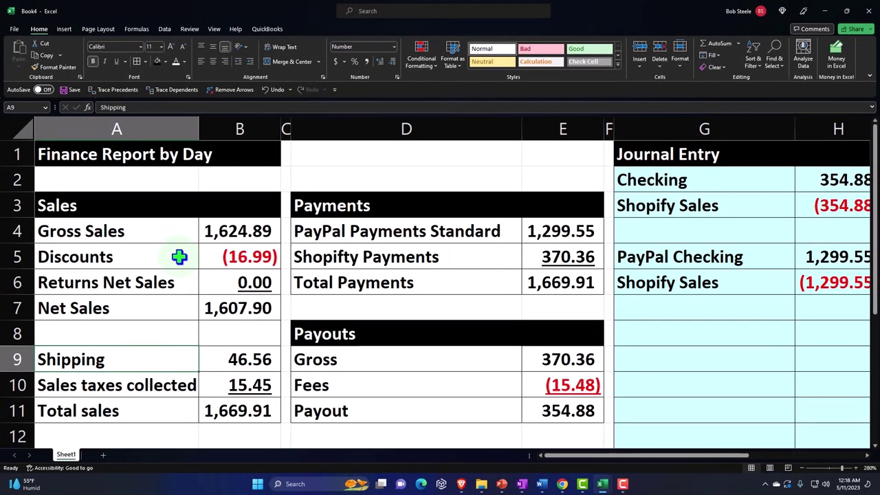
key("Down")
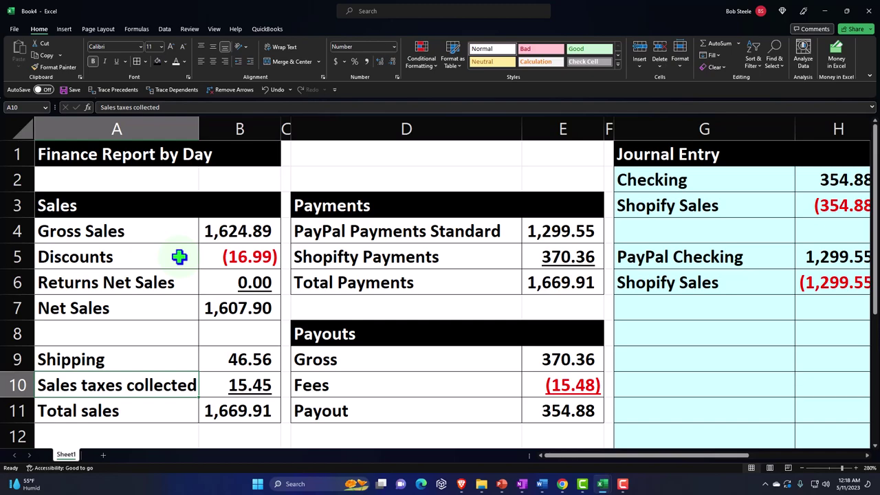
- Examine the Shopify Sales row and the Debits & Credits and Net Income totals in the trial balance
key("Right")
key("Right")
key("Right")
key("Right")
key("Right")
key("Right")
key("Right")
key("Right")
key("Right")
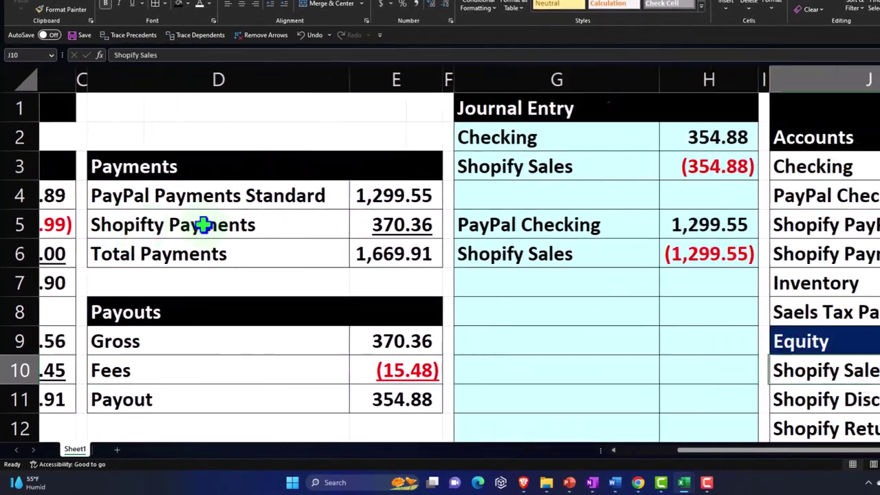
key("Right")
key("Right")
key("Right")
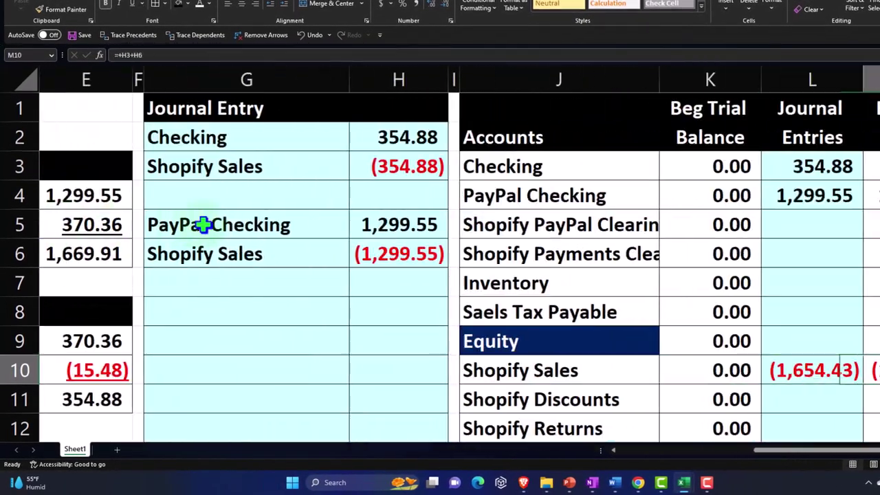
scroll(655, 275, "down", 2)
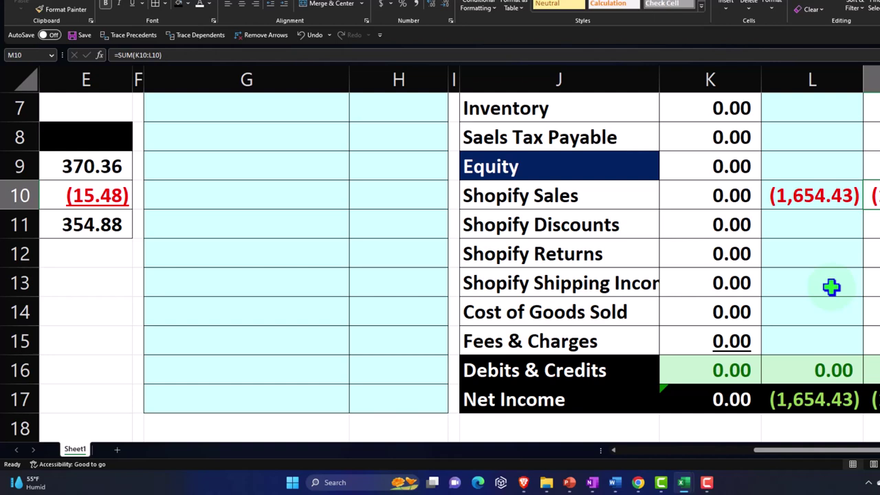
scroll(832, 288, "up", 1)
- Enter the label "Form 1099 says" in G8 and the amount 167.42 in H8
left_click(231, 222)
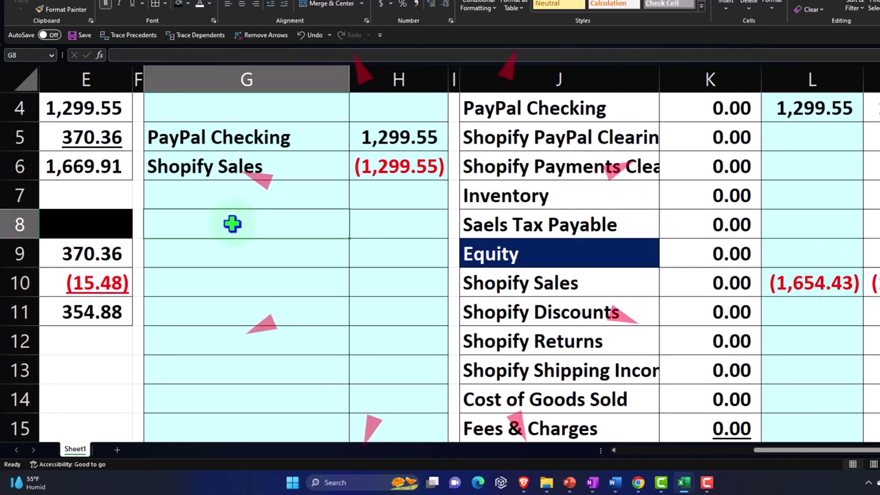
type("Form ")
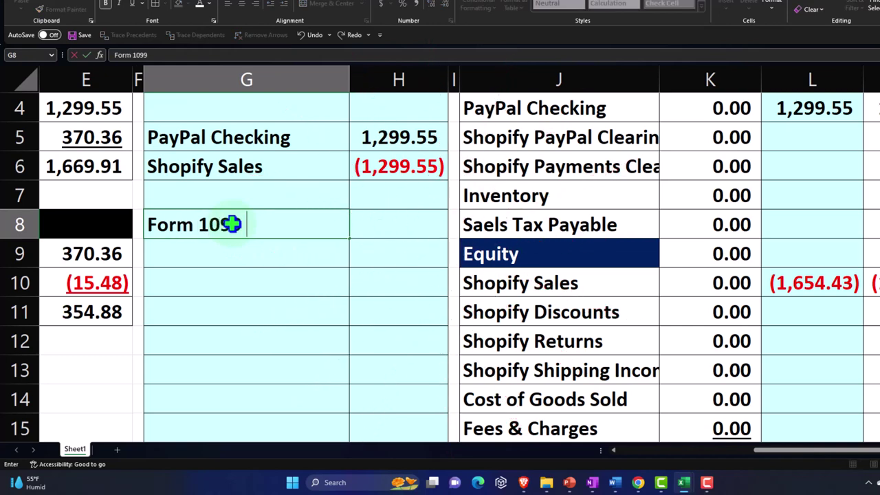
type("1099 says")
key("Tab")
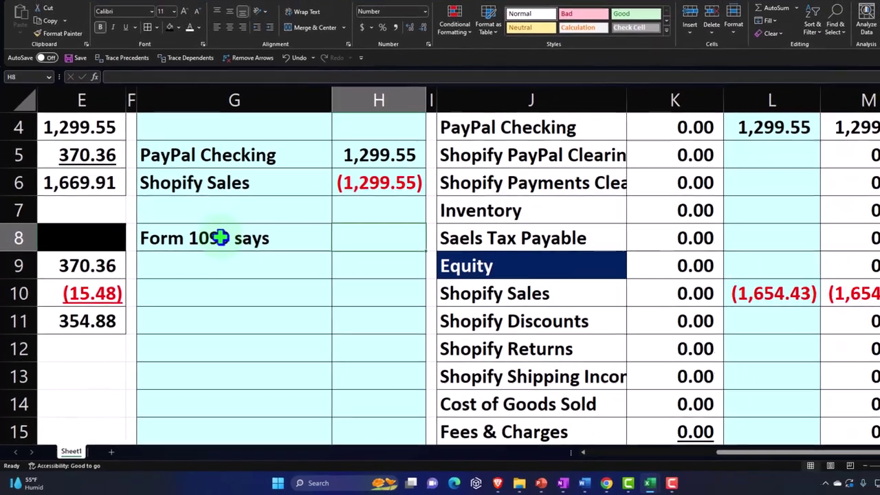
type("167.42")
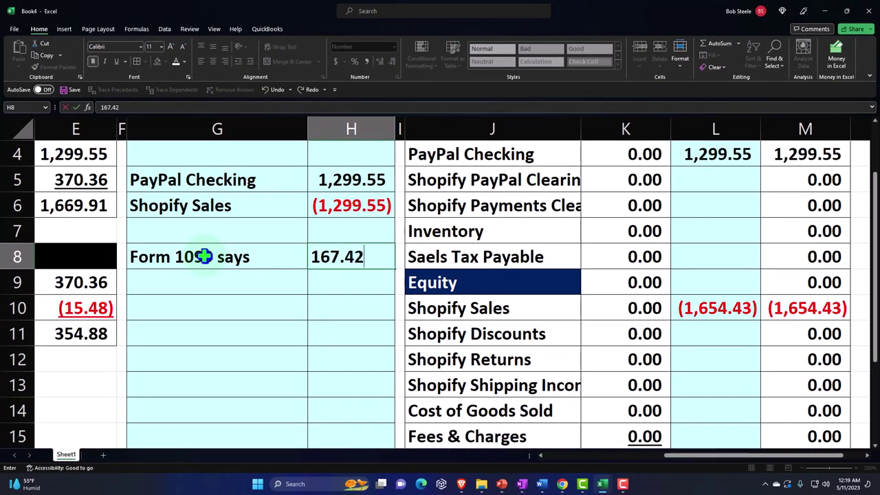
key("Return")
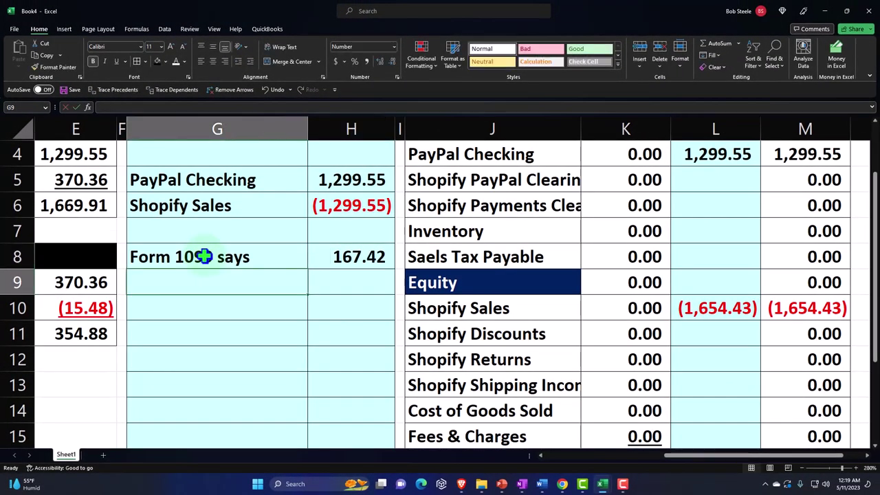
- Replace the Form 1099 amount in H8 with a formula that references Total sales in B11
scroll(204, 256, "left", 3)
left_click(605, 255)
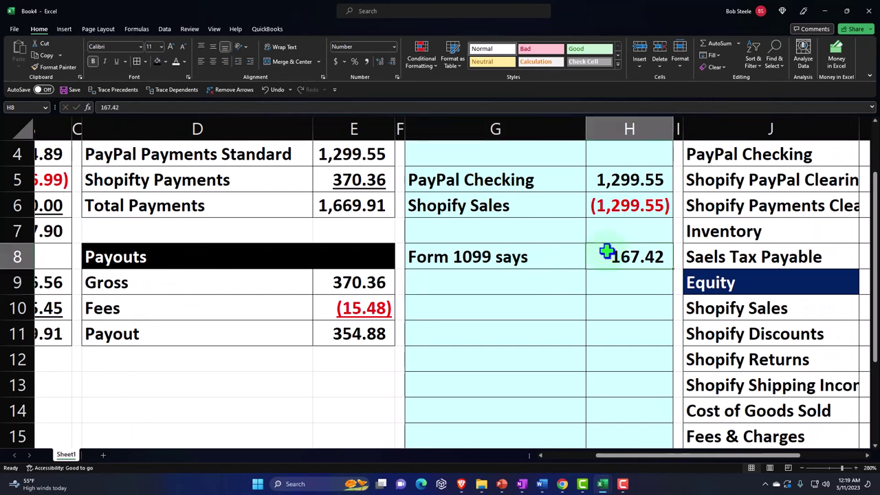
type("+")
key("Left")
key("Left")
key("Left")
key("Left")
key("Left")
key("Left")
key("Left")
key("Down")
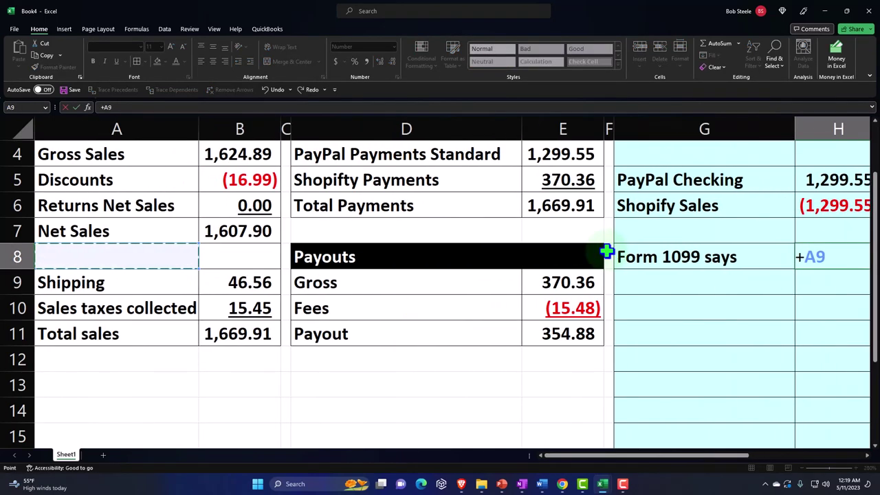
key("Down")
key("Down")
key("Right")
key("Return")
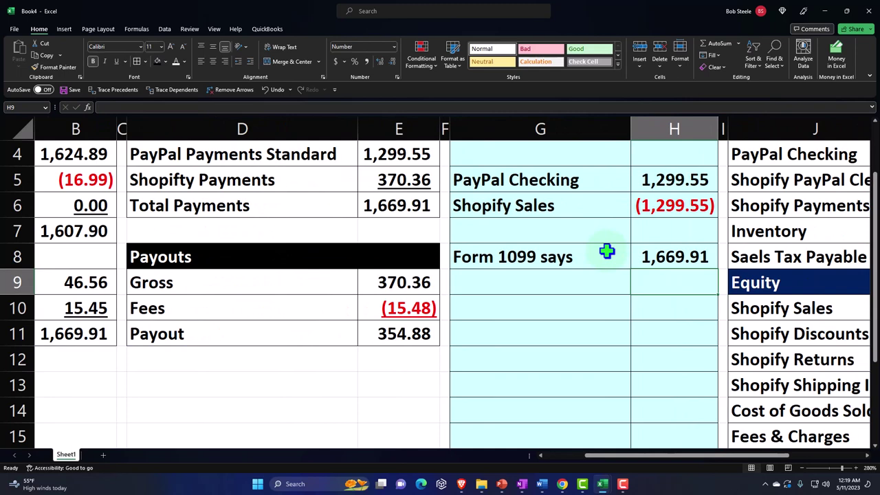
- Format the Form 1099 row in G8:H8 with a red fill and white font
key("Right")
key("Right")
key("Right")
key("Right")
key("Right")
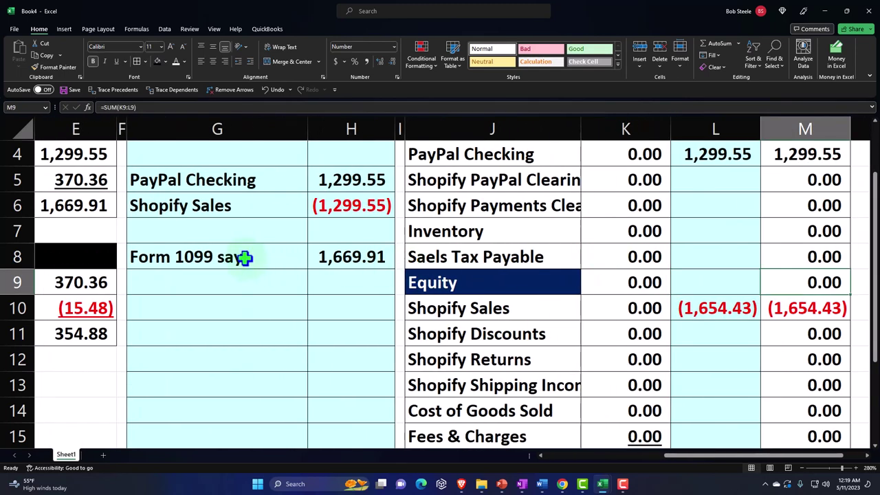
left_click_drag(242, 257, 314, 254)
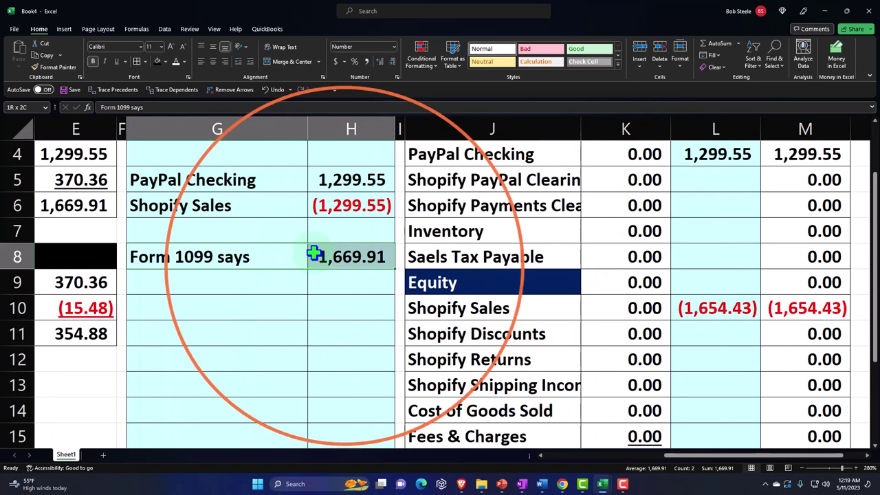
left_click(165, 62)
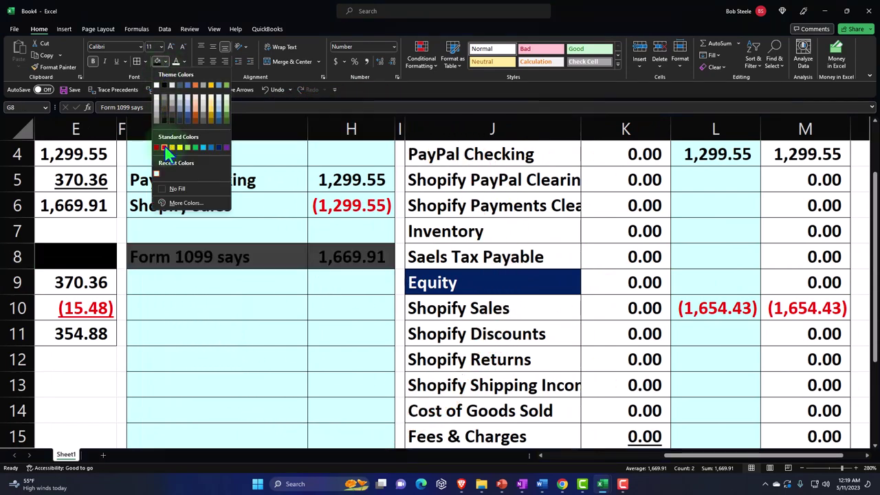
left_click(165, 147)
left_click(178, 60)
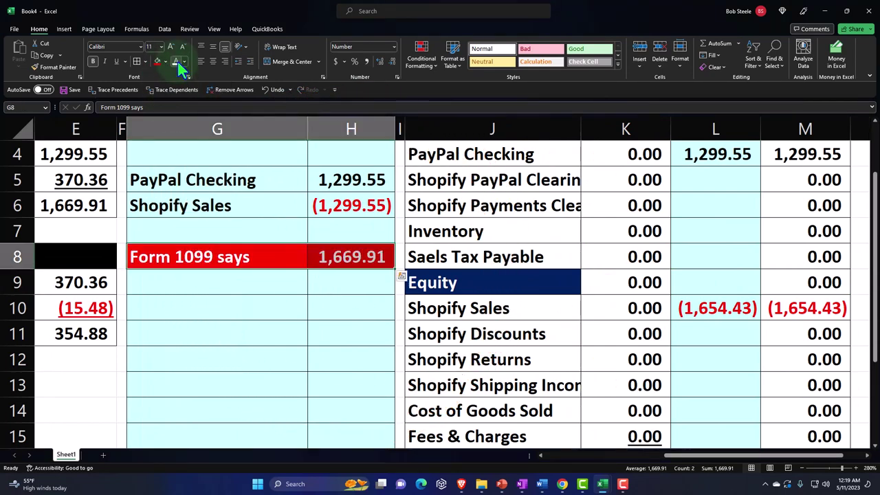
left_click(244, 313)
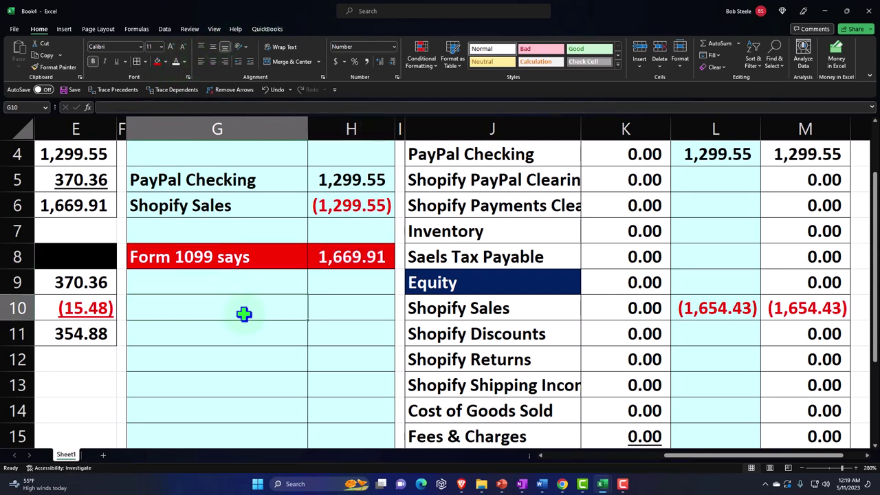
left_click(805, 314)
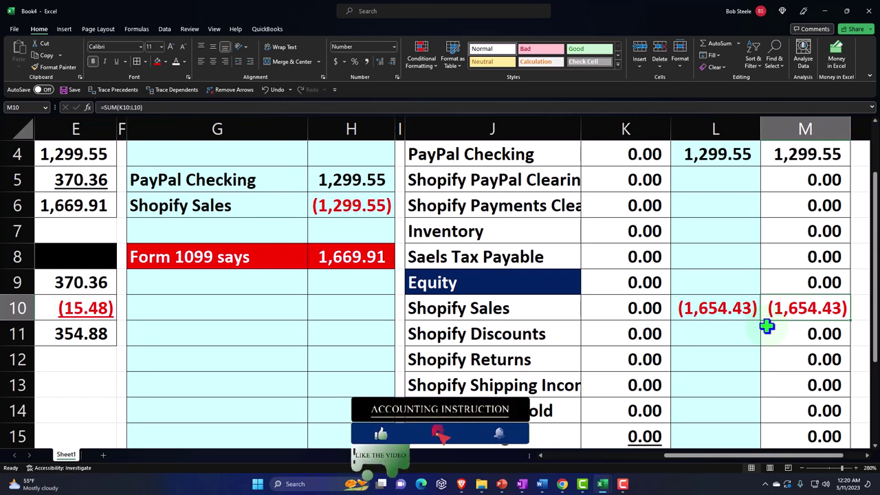
- Examine the Sales taxes collected and Total sales rows against the journal entries and trial balance columns
left_click_drag(748, 459, 631, 473)
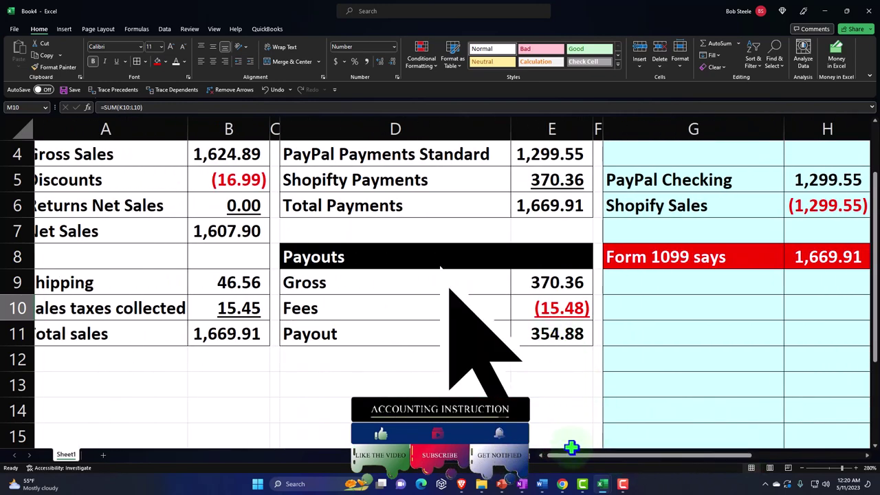
left_click_drag(571, 454, 565, 455)
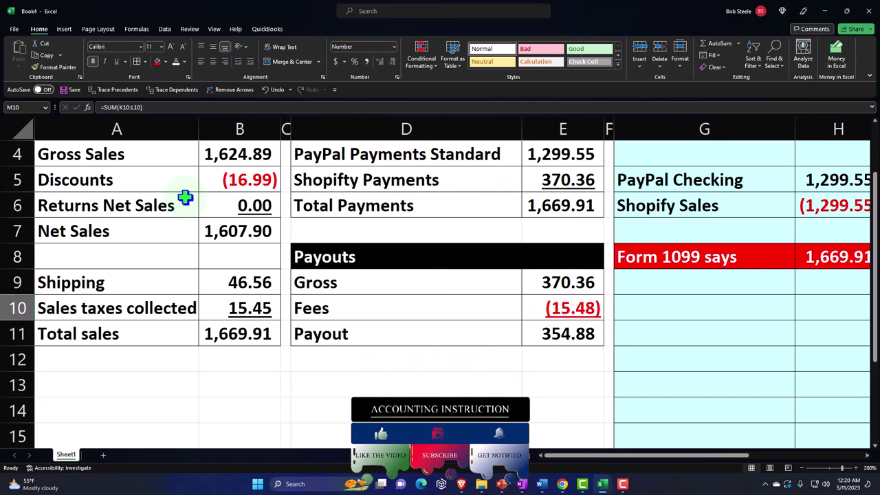
left_click(222, 302)
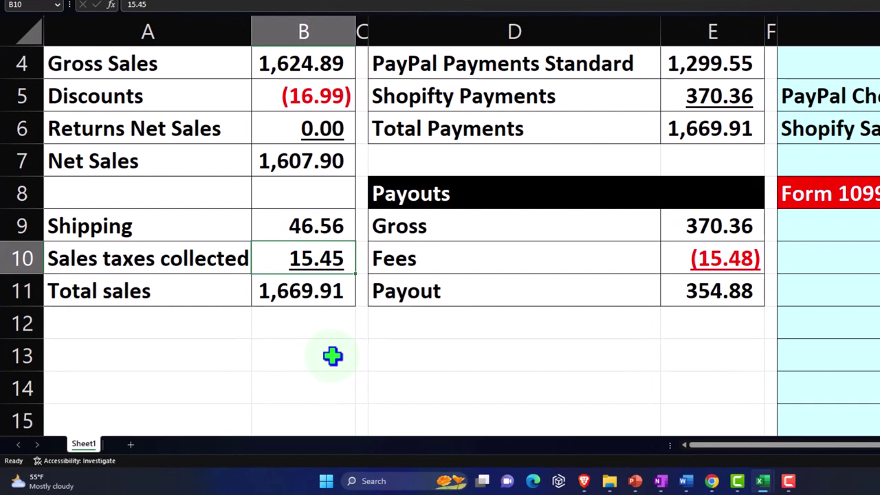
key("Right")
key("Right")
key("Right")
key("Right")
key("Right")
key("Right")
key("Right")
key("Right")
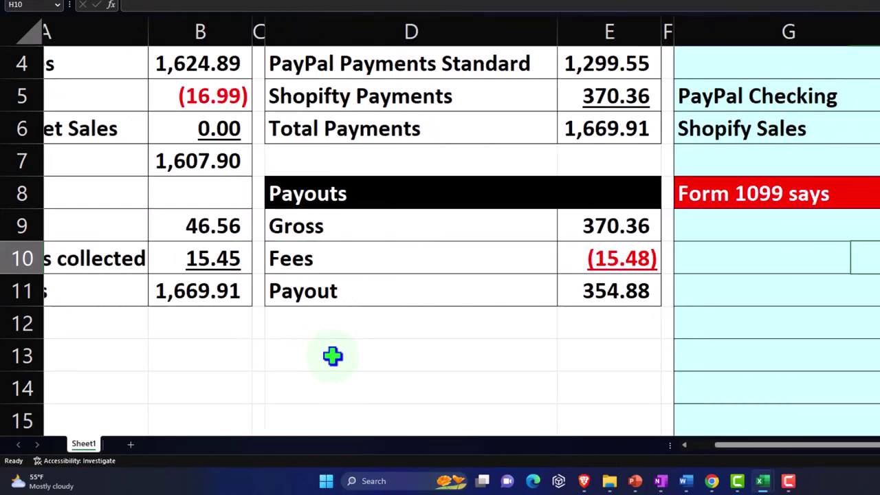
key("Right")
key("Right")
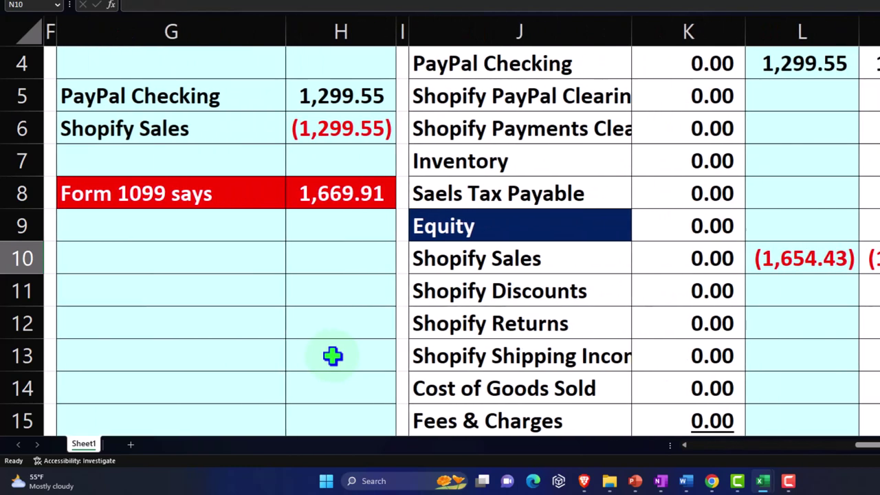
- Enter the Fees & Charges account in G10 as a reference to its trial balance label in J15
key("Left")
key("Left")
key("Left")
key("Left")
key("Left")
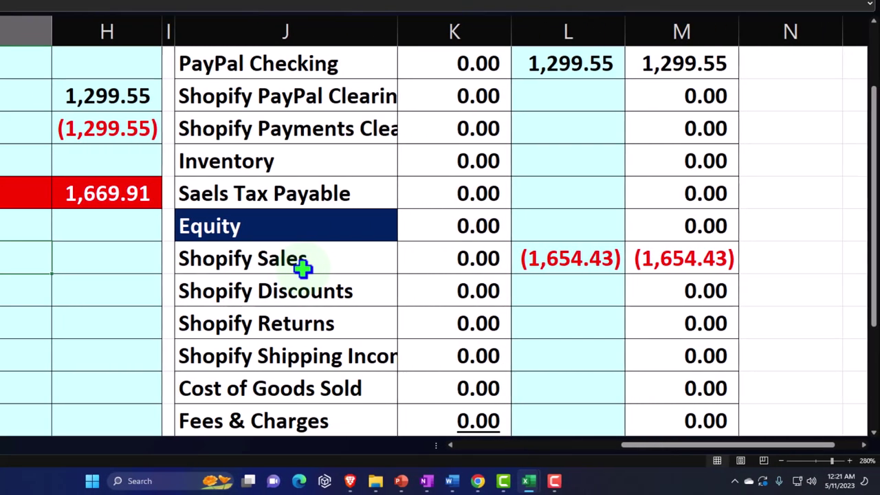
type("=")
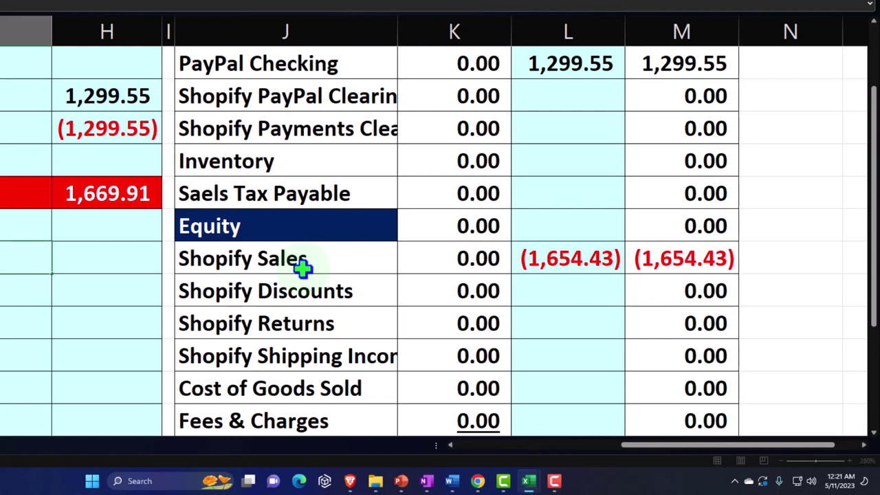
key("Down")
key("Down")
key("Down")
key("Down")
key("Down")
key("Right")
key("Right")
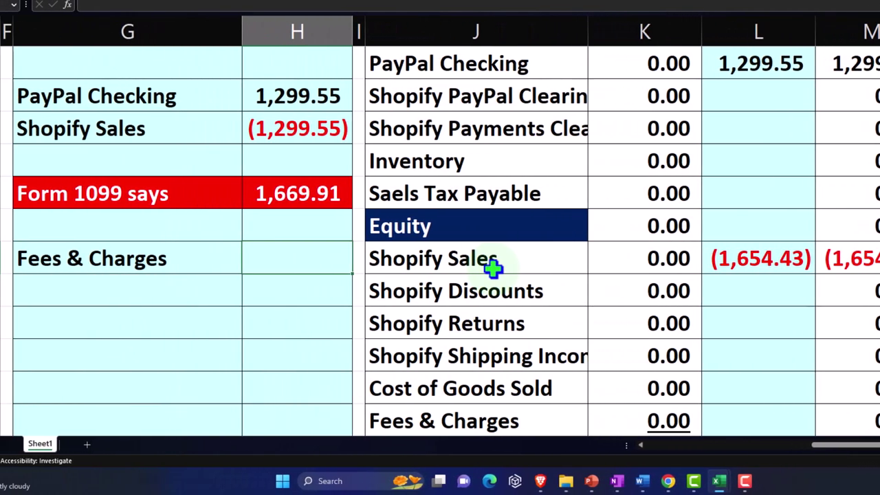
- Try calculating the Fees & Charges amount in H10 as the Form 1099 amount minus PayPal Checking, =H8-H5
key("Up")
key("Up")
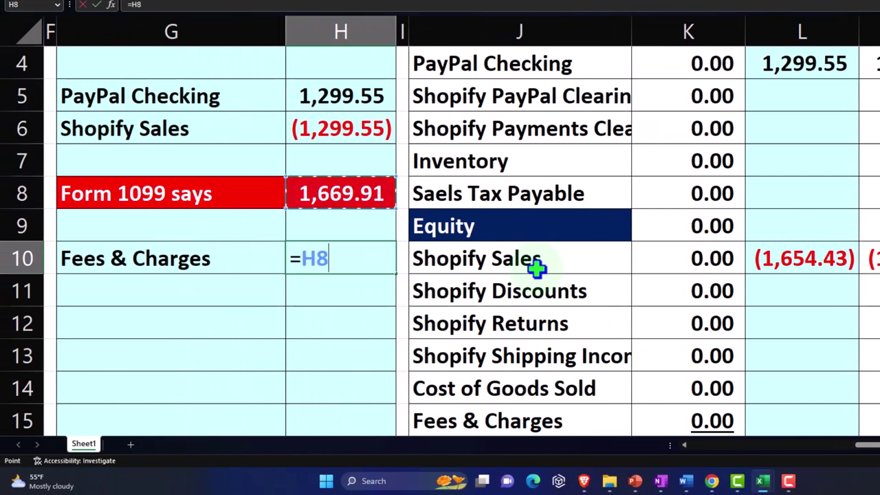
type("-")
key("Right")
key("Right")
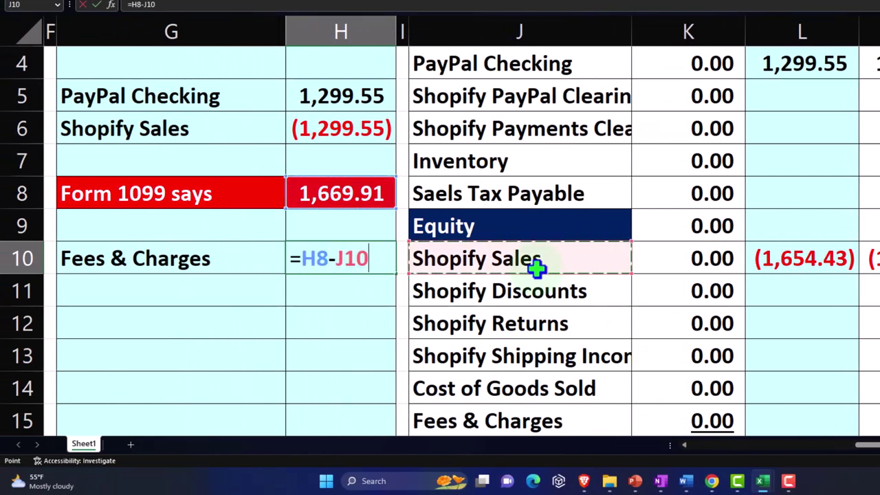
key("Left")
key("Left")
key("Up")
key("Up")
key("Up")
key("Up")
key("Up")
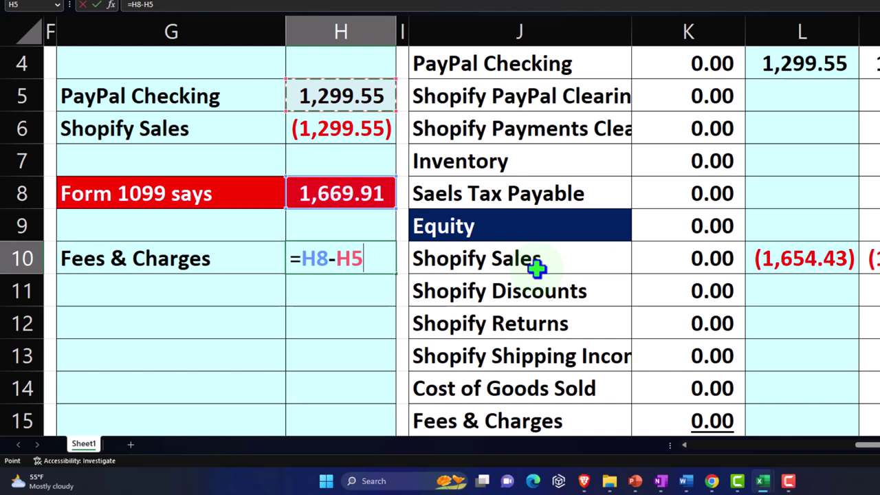
key("Return")
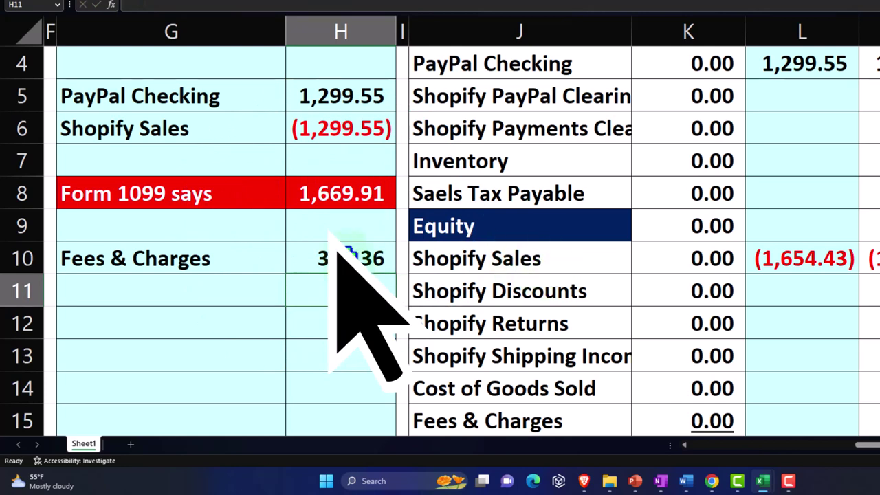
- Replace the Fees & Charges formula in H10 with the Form 1099 amount minus recorded Shopify sales, =H8-1654.43
left_click(347, 256)
type("=")
key("Up")
key("Up")
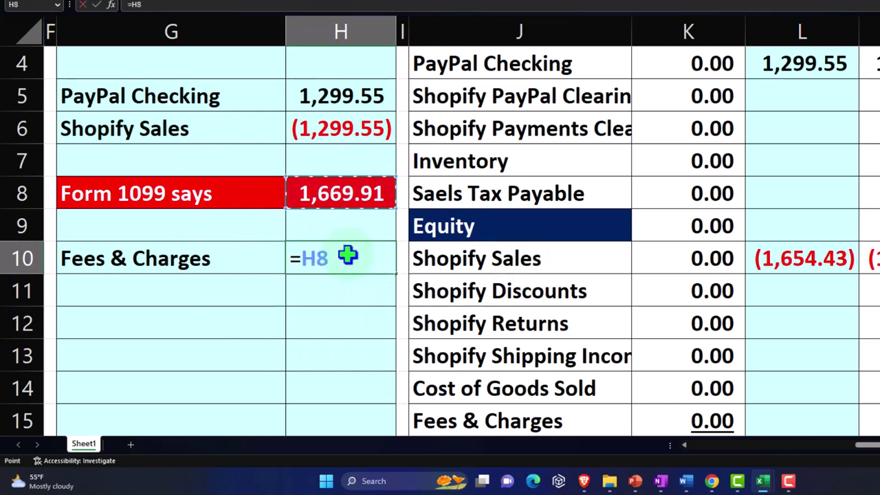
type("-")
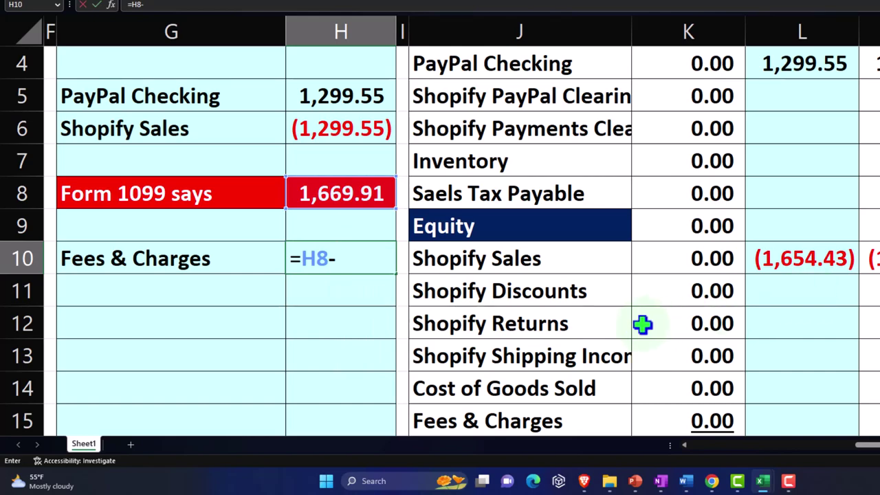
type("1654.43")
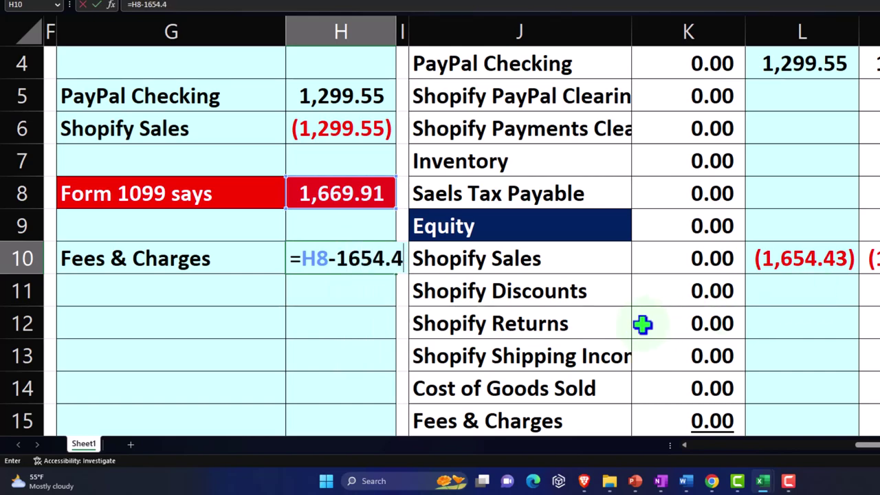
key("Return")
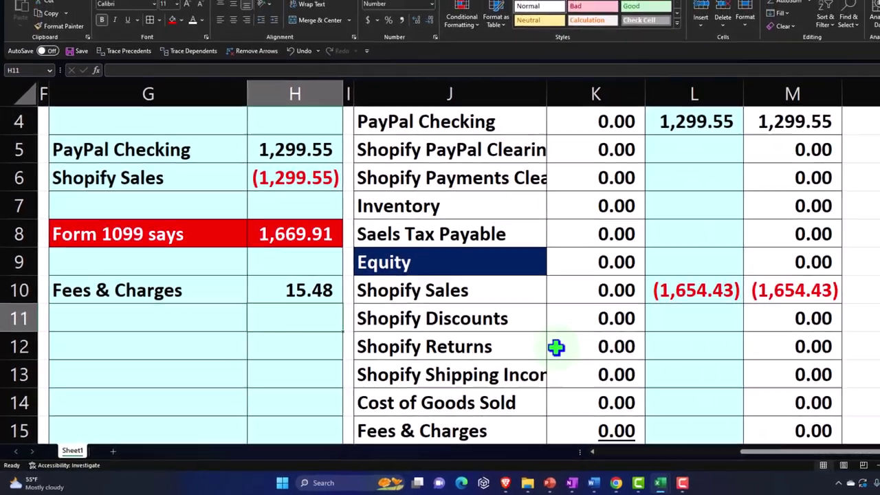
- Enter the Shopify Sales account in G11 as a reference to its trial balance label in J10
key("Left")
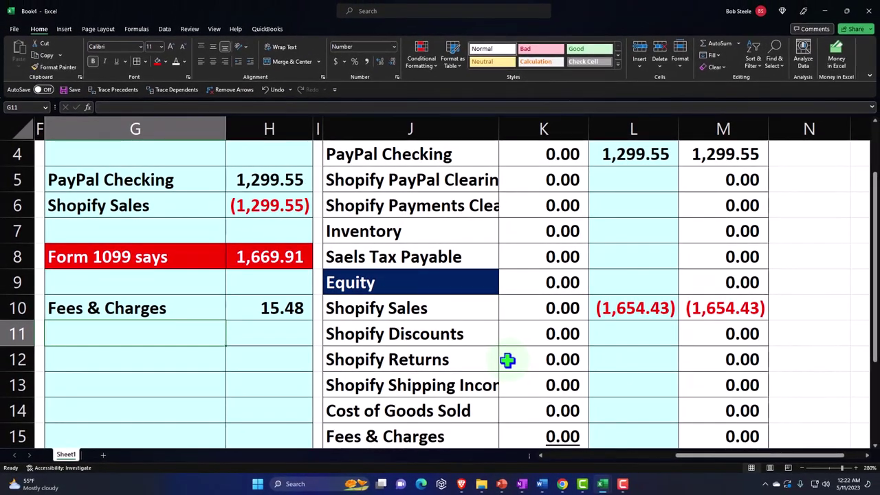
type("+")
key("Right")
key("Right")
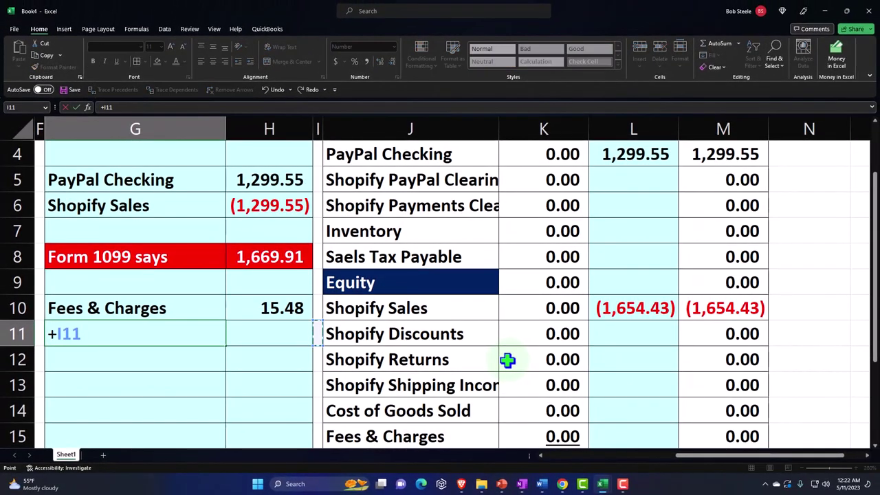
key("Right")
key("Up")
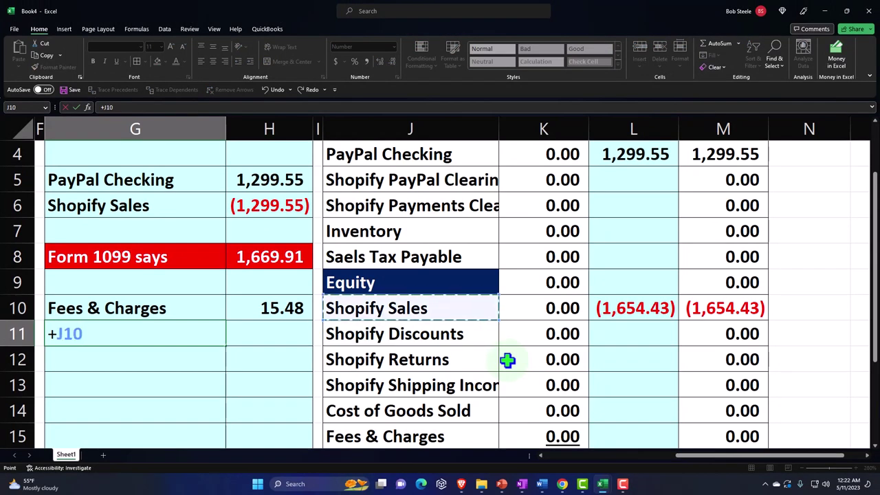
key("Return")
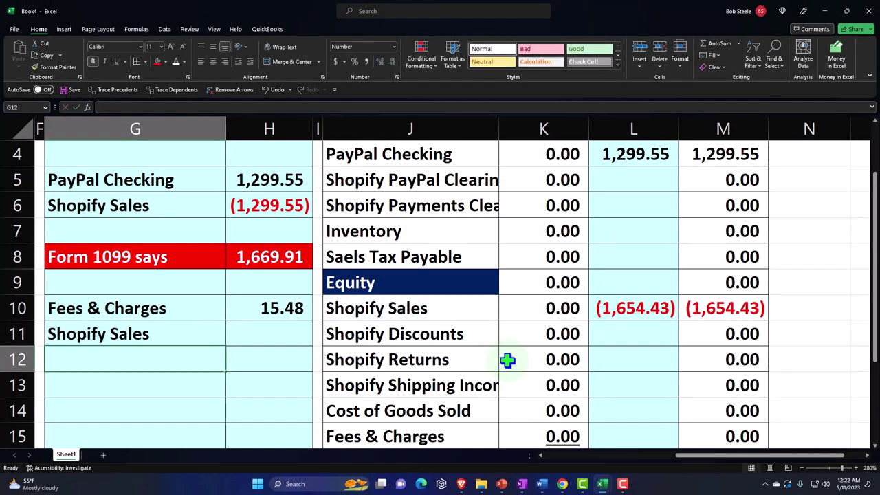
- Enter the Shopify Sales credit in H11 as the negative of the Fees & Charges amount in H10
key("Up")
key("Right")
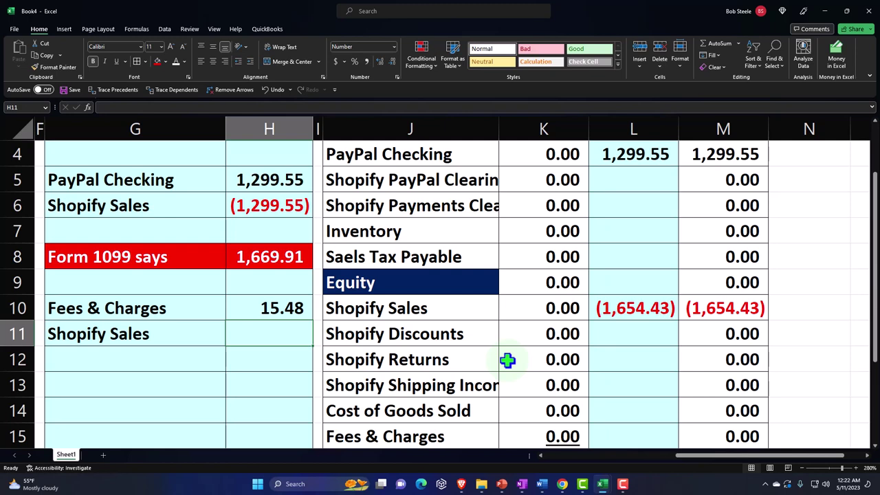
type("-")
key("Up")
key("Return")
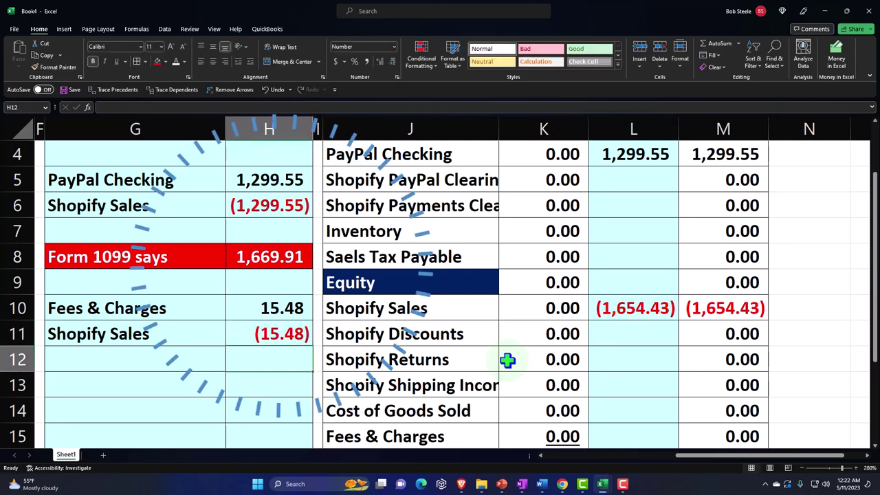
- Add the Shopify Sales credit in H11 to the Shopify Sales adjustment in L10, making the formula =+H3+H6+H11
key("Right")
key("Right")
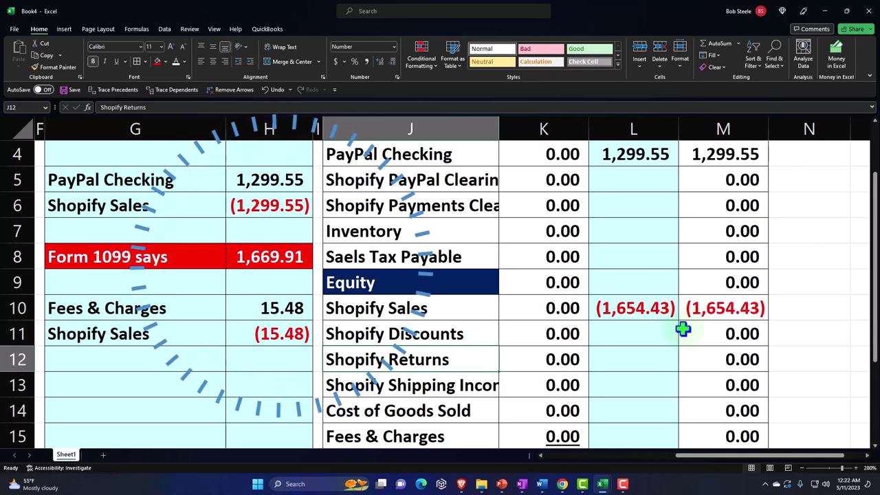
double_click(649, 308)
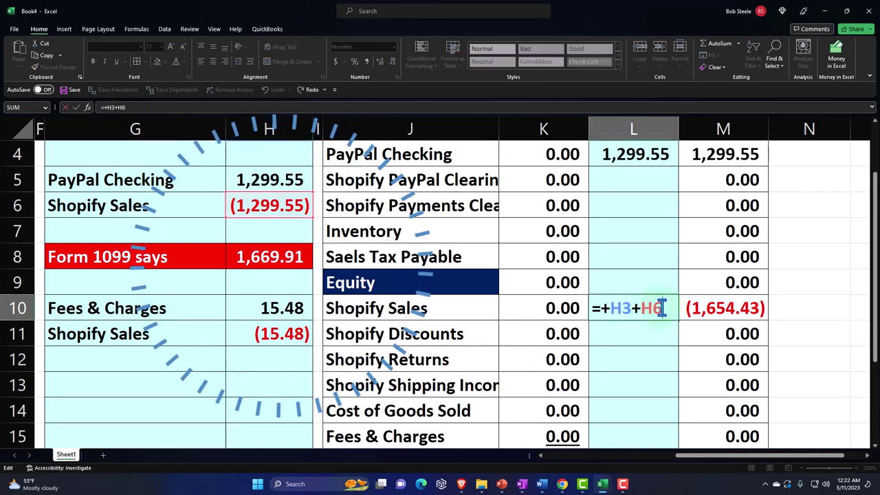
type("+")
left_click(278, 337)
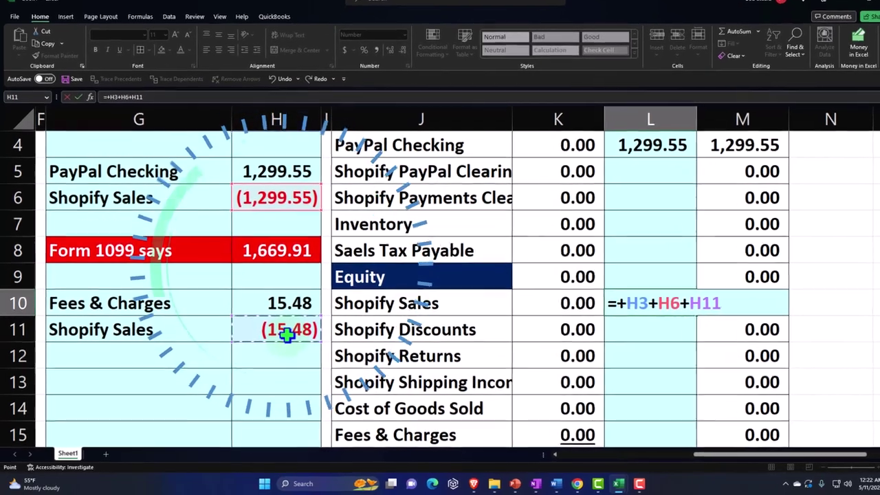
key("Return")
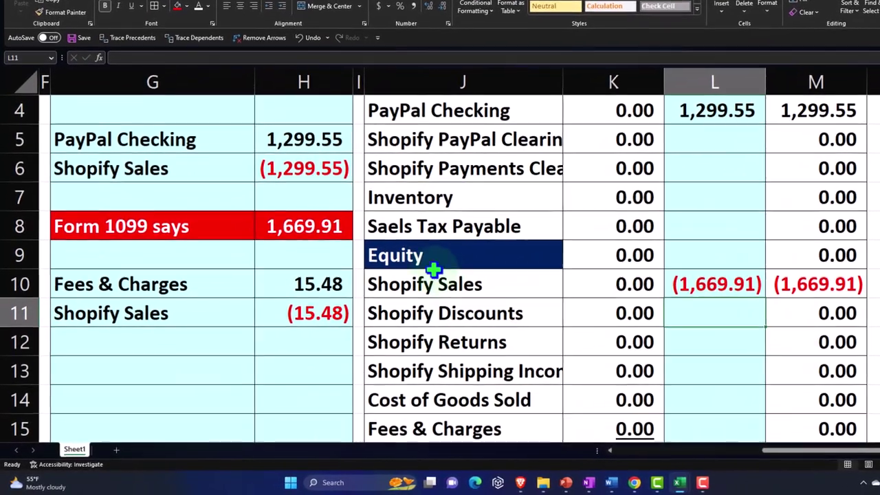
- Post the Fees & Charges debit to the trial balance adjustment in L15 with a reference to H10
left_click(252, 242)
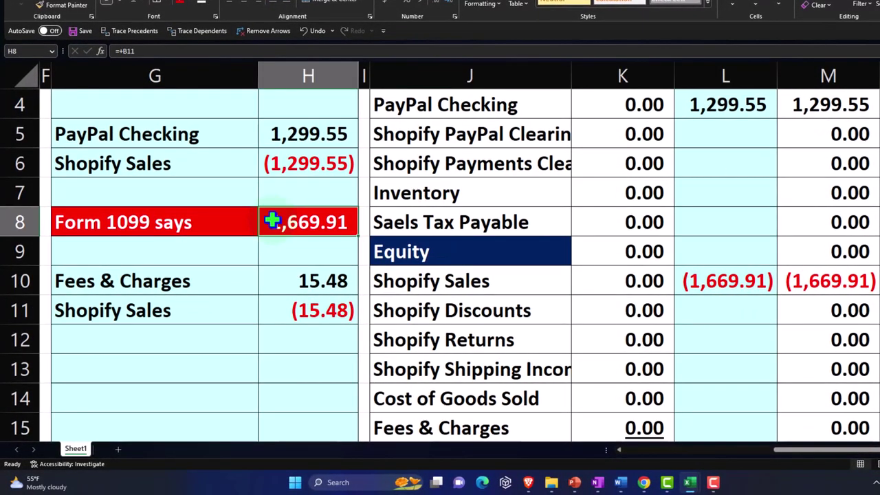
scroll(278, 224, "down", 1)
left_click(701, 342)
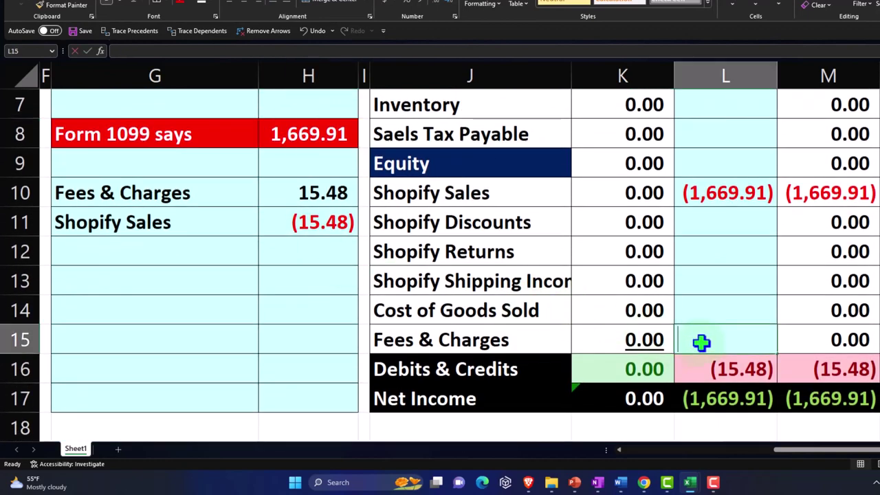
type("+")
key("Left")
key("Left")
key("Left")
key("Left")
key("Up")
key("Up")
key("Up")
key("Up")
key("Up")
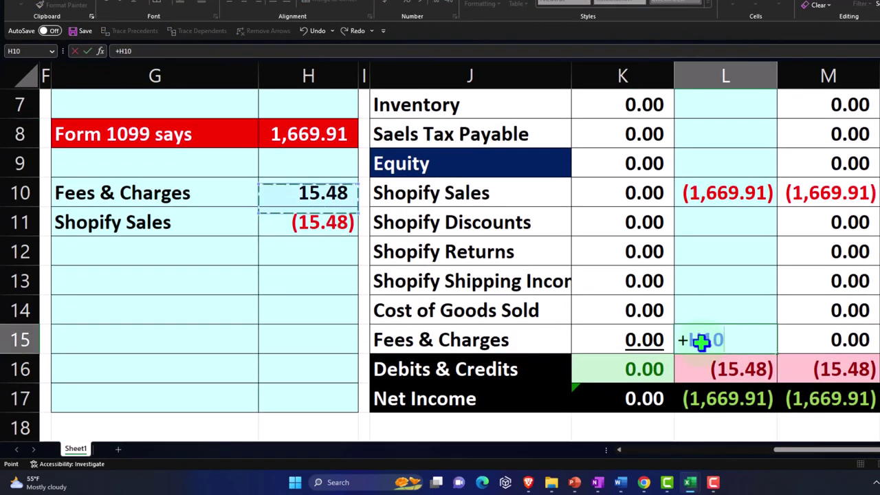
key("Return")
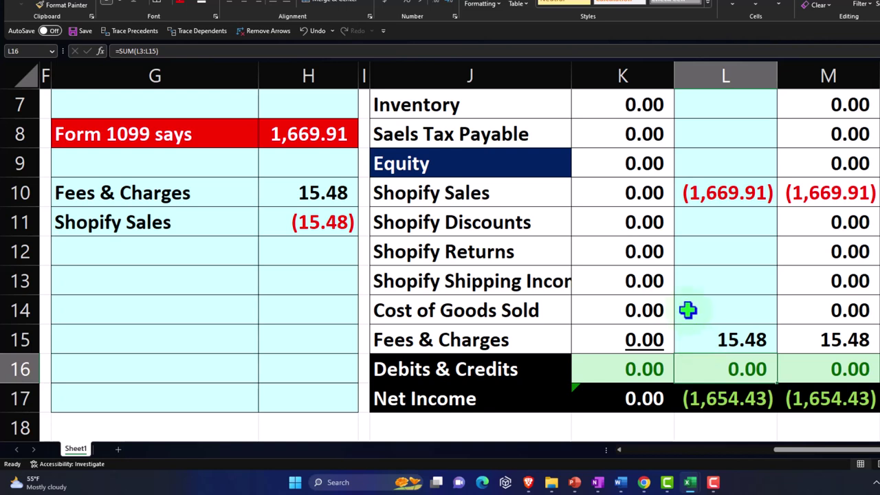
- Switch to QuickBooks Banking, show the Checking account's transactions for review, collapse the navigation menu, and set the page zoom to 125%
scroll(688, 309, "up", 1)
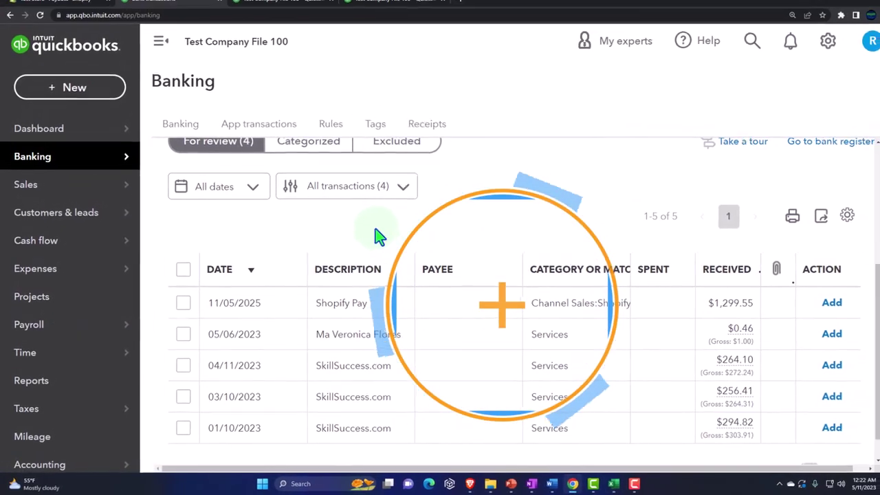
scroll(373, 236, "up", 3)
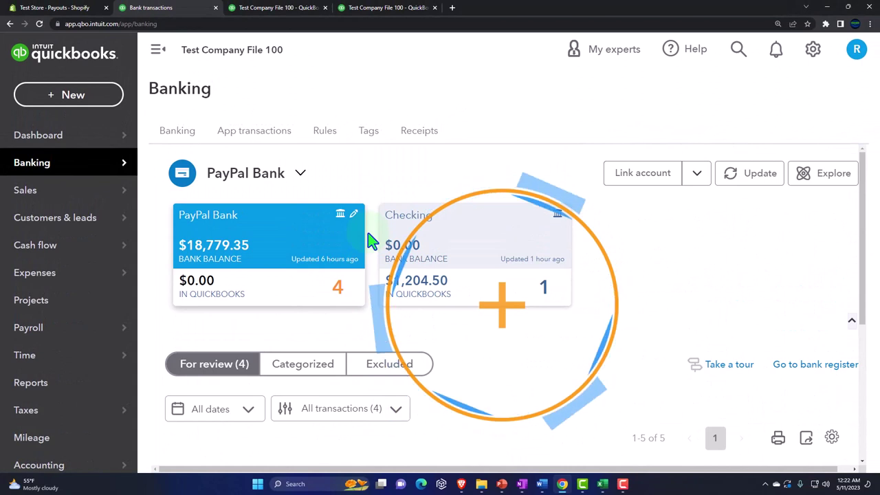
left_click(448, 227)
scroll(447, 223, "down", 2)
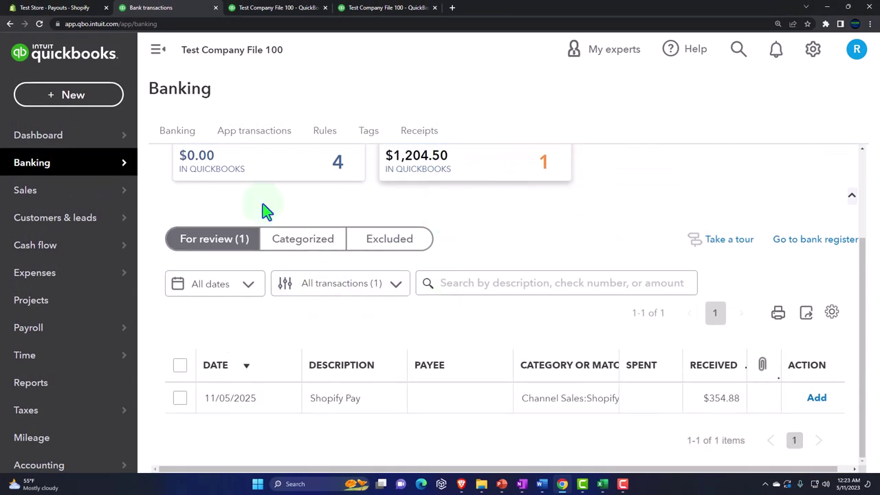
left_click(158, 49)
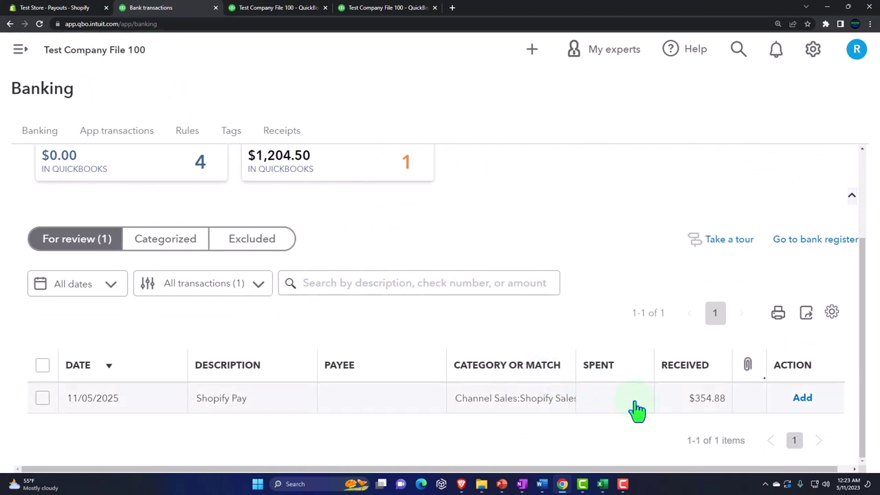
key("ctrl+minus")
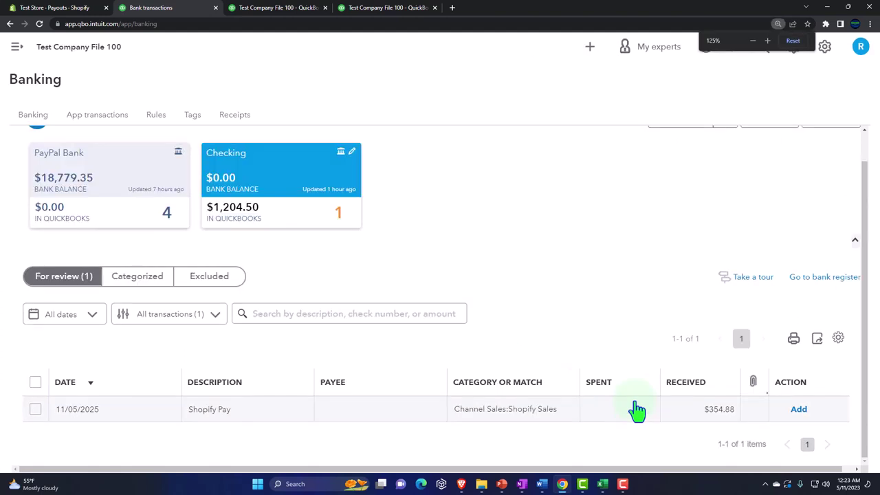
- Review the category choices for Checking's 11/05/2025 Shopify Pay deposit and add it under Channel Sales:Shopify Sales
left_click(265, 411)
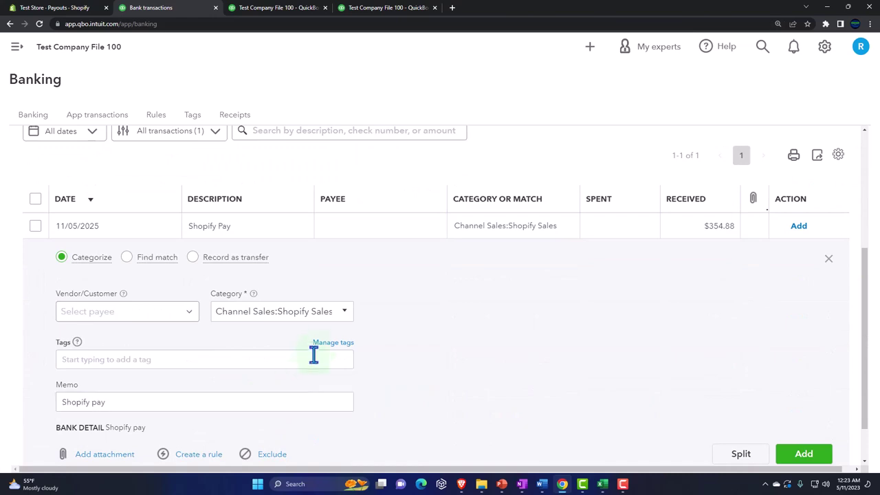
left_click(349, 317)
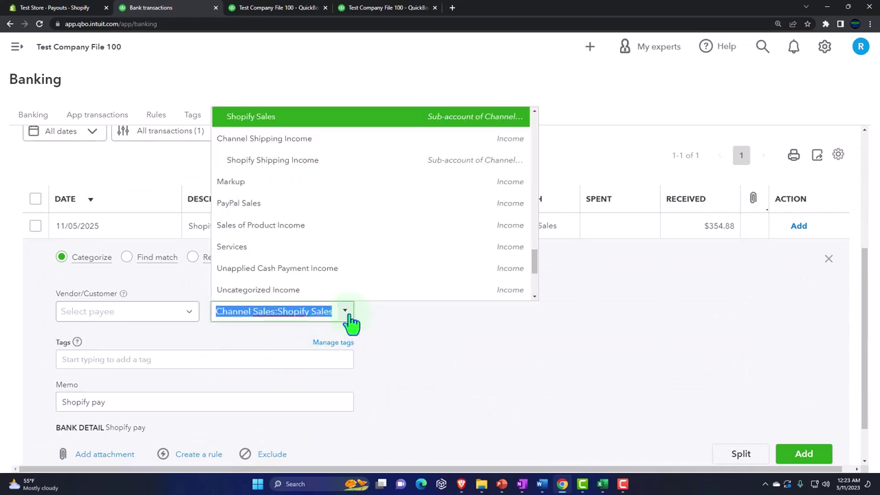
scroll(316, 271, "up", 2)
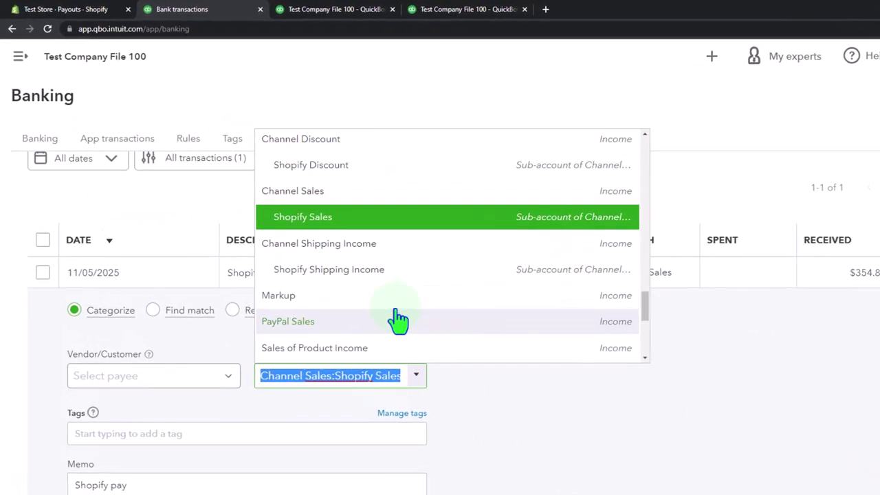
scroll(396, 311, "up", 1)
key("Escape")
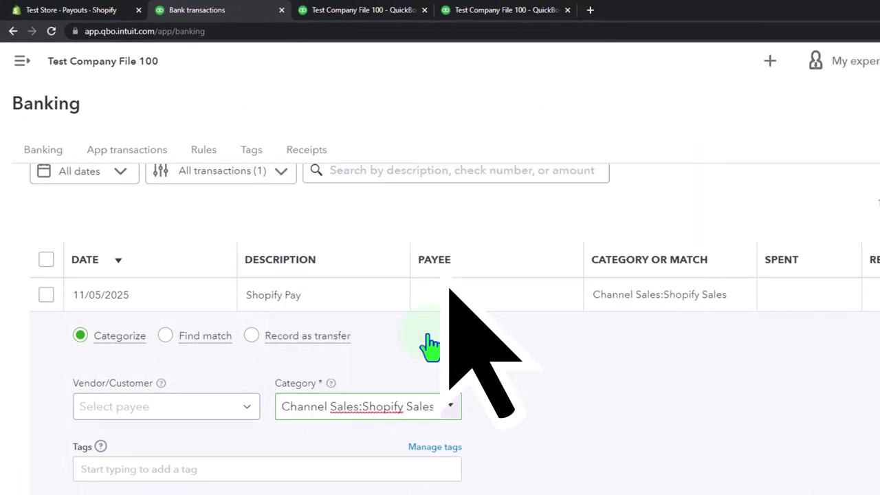
left_click(451, 408)
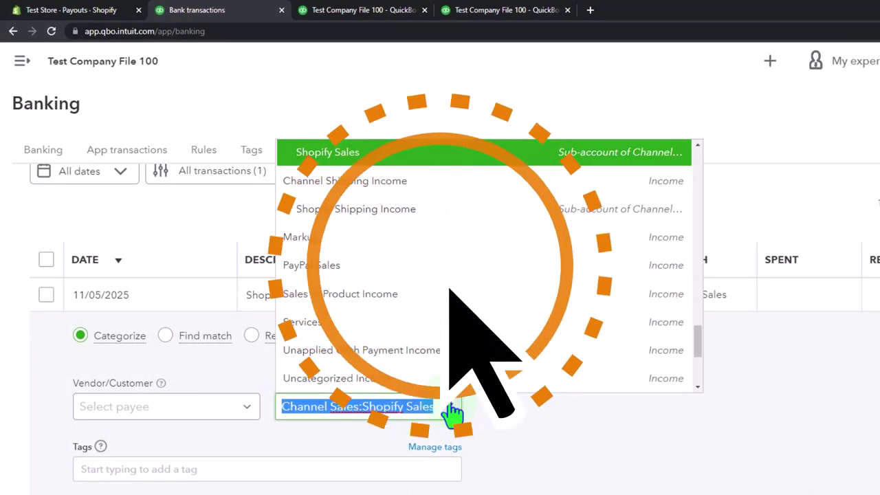
key("Escape")
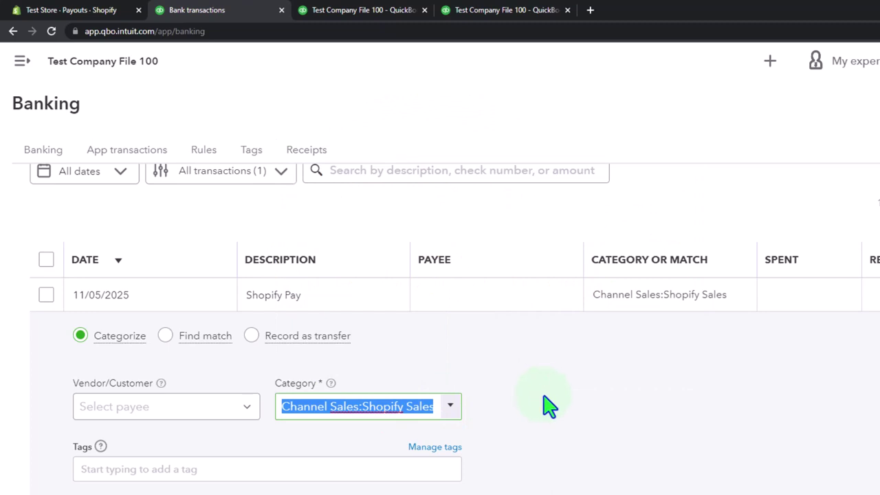
scroll(549, 405, "down", 1)
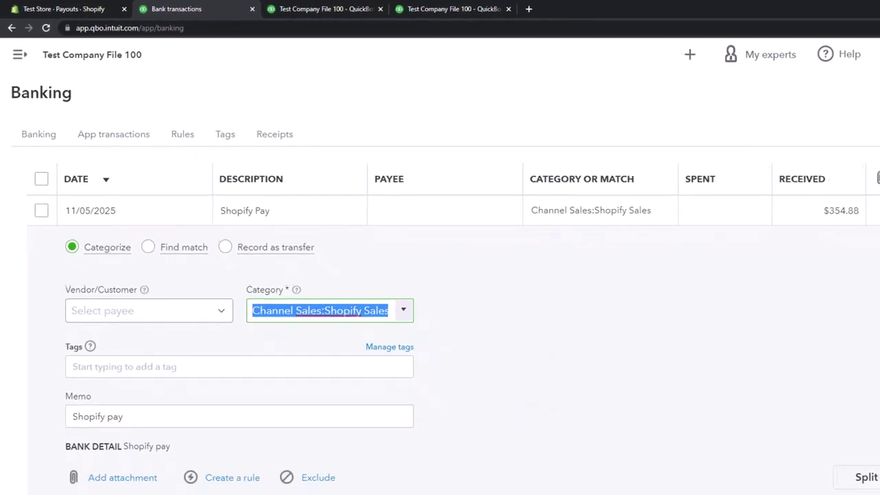
left_click(845, 429)
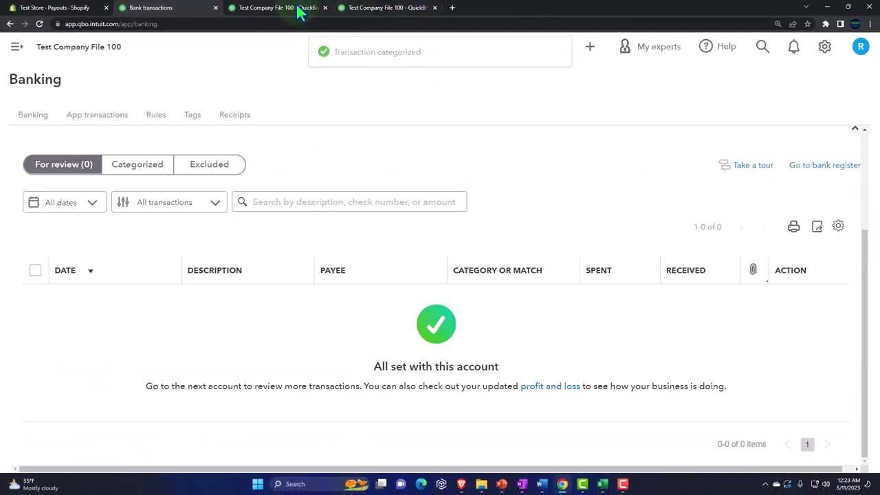
- Rerun the November 2025 Balance Sheet and examine the Checking account under Bank Accounts
left_click(294, 8)
scroll(365, 190, "up", 2)
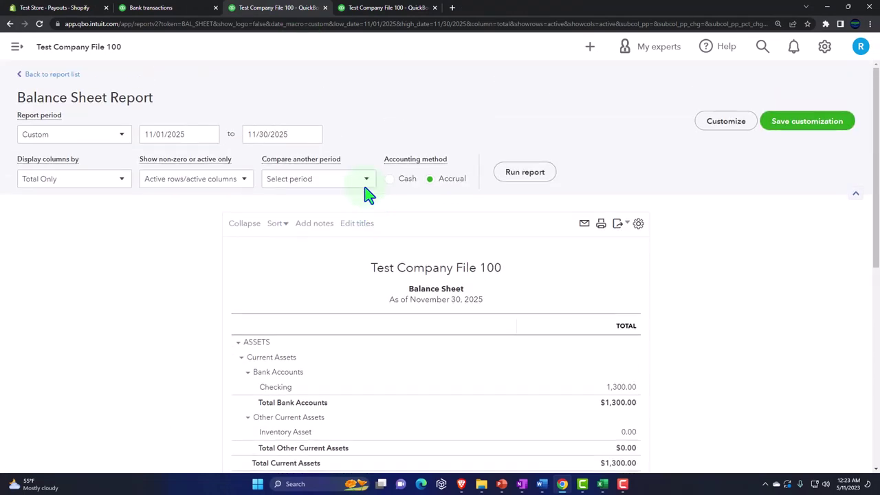
left_click(524, 172)
scroll(619, 252, "down", 2)
key("ctrl+plus")
key("ctrl+plus")
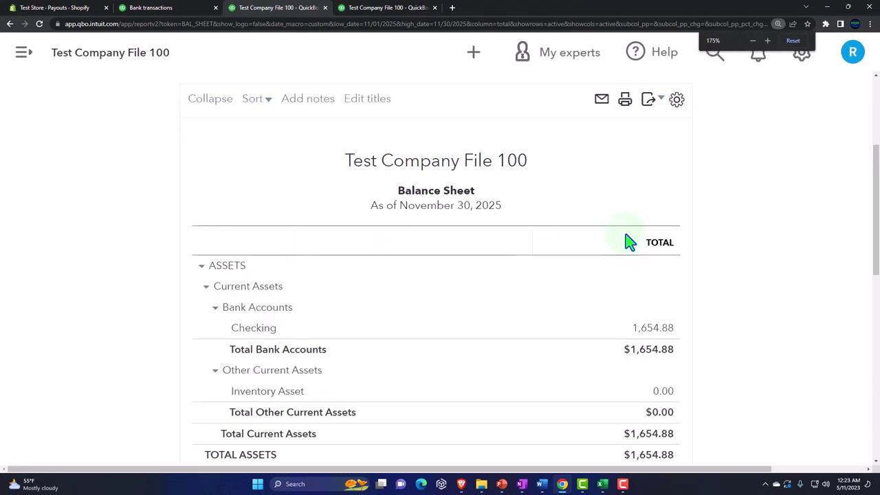
scroll(627, 242, "down", 1)
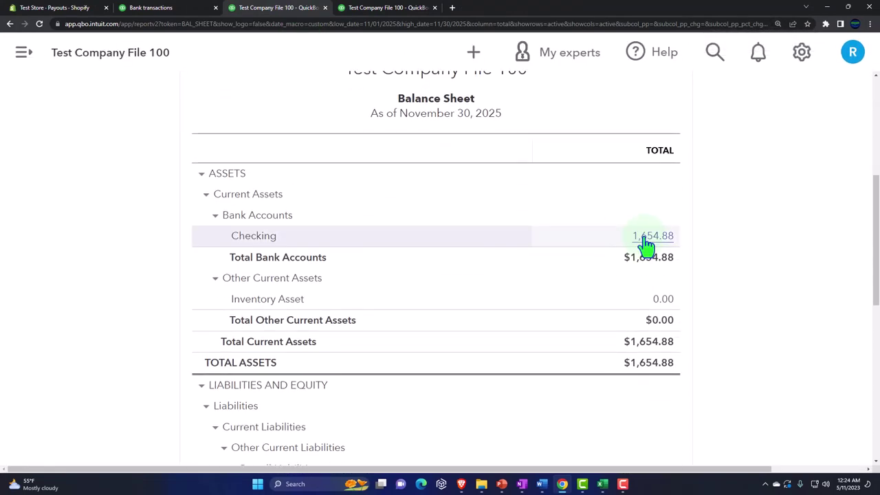
- Inspect the Checking account's transaction detail and its Shopify pay deposit, and return to the Balance Sheet without saving the report
left_click(647, 241)
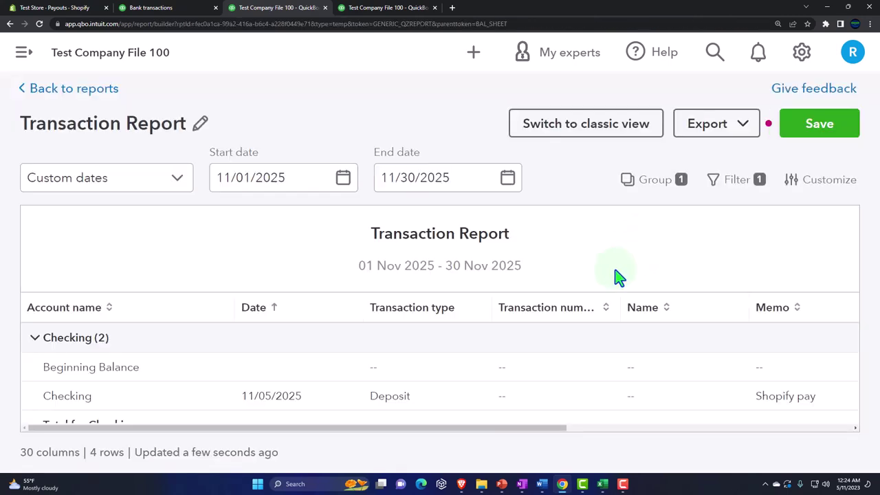
key("ctrl+minus")
key("ctrl+minus")
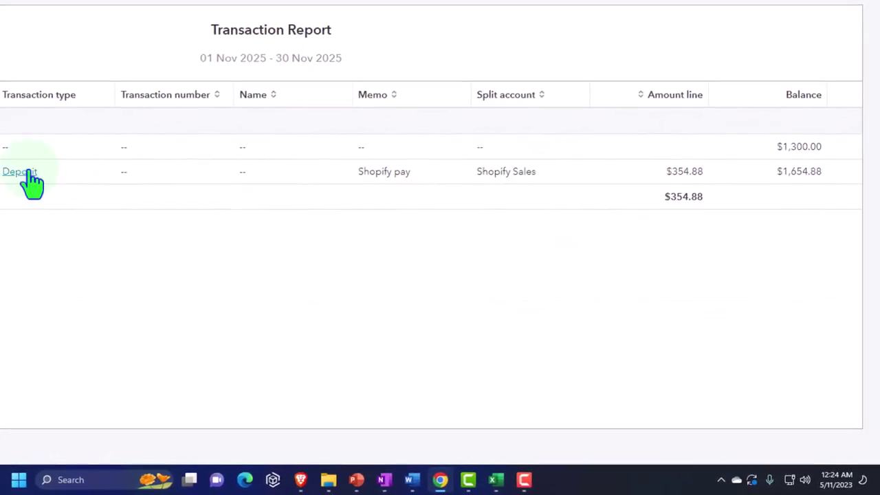
left_click(674, 185)
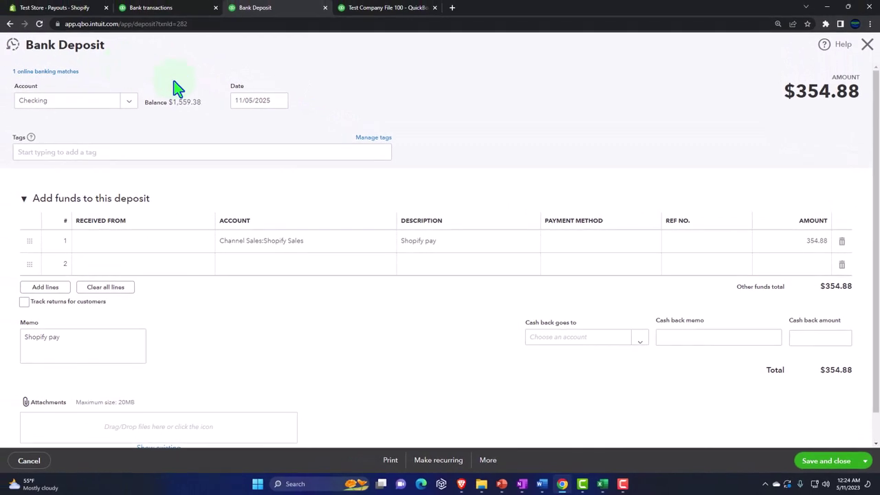
left_click(866, 47)
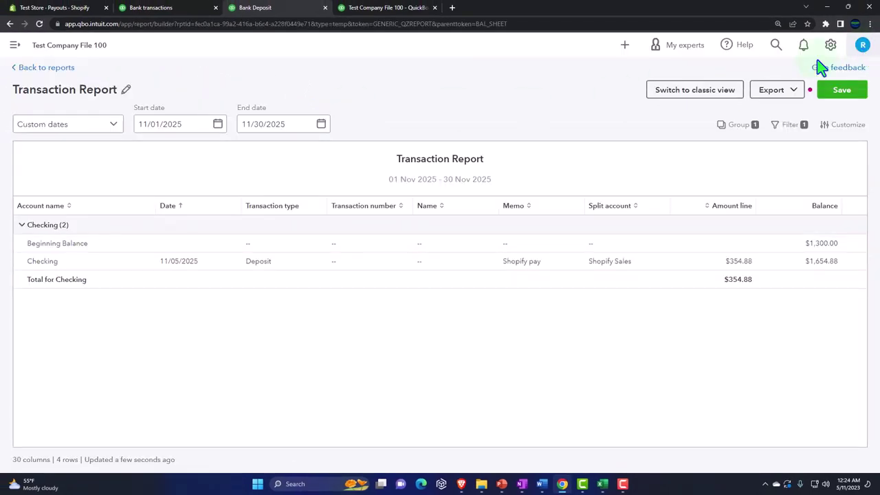
left_click(47, 69)
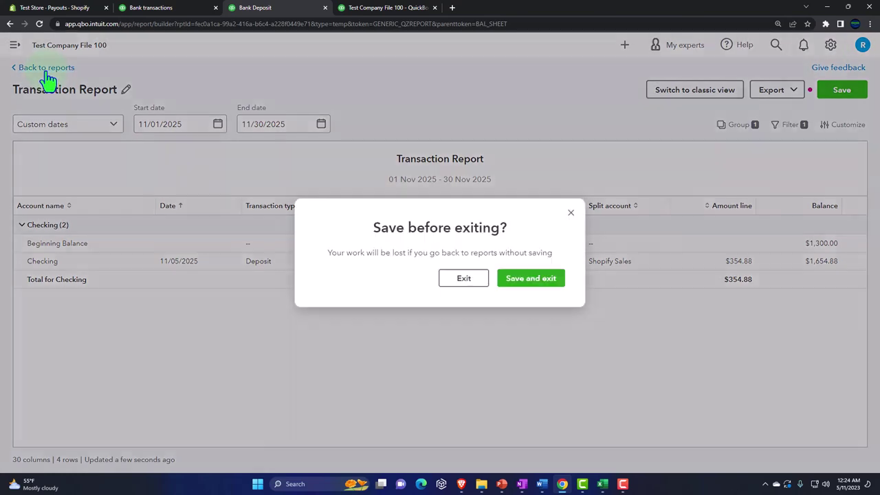
left_click(465, 278)
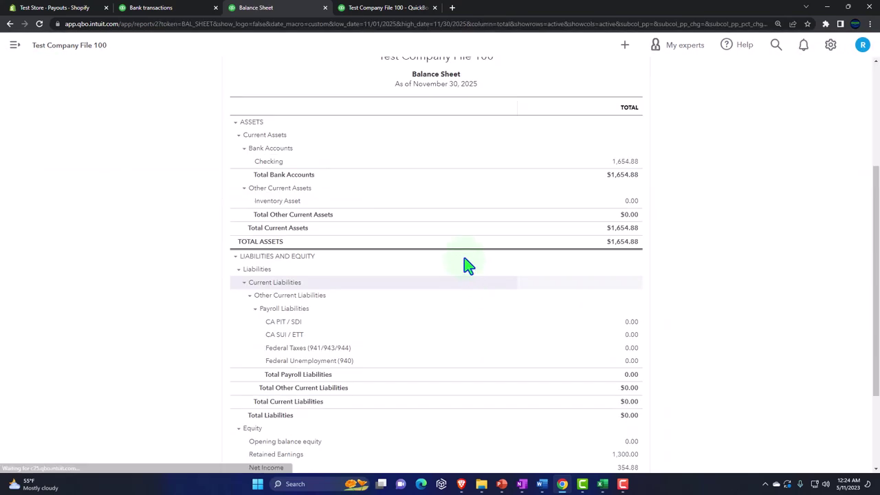
- Rerun the November 2025 Profit and Loss report and examine the Shopify Sales income line
left_click(387, 8)
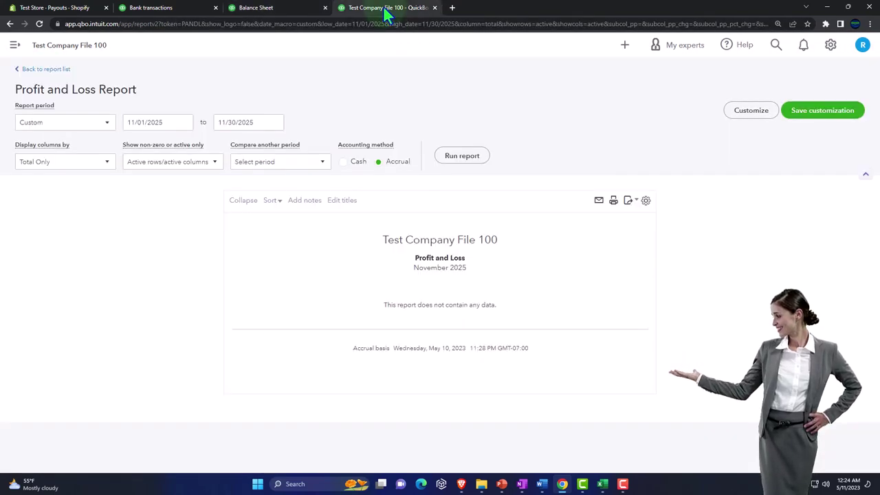
left_click(457, 157)
key("ctrl+plus")
key("ctrl+plus")
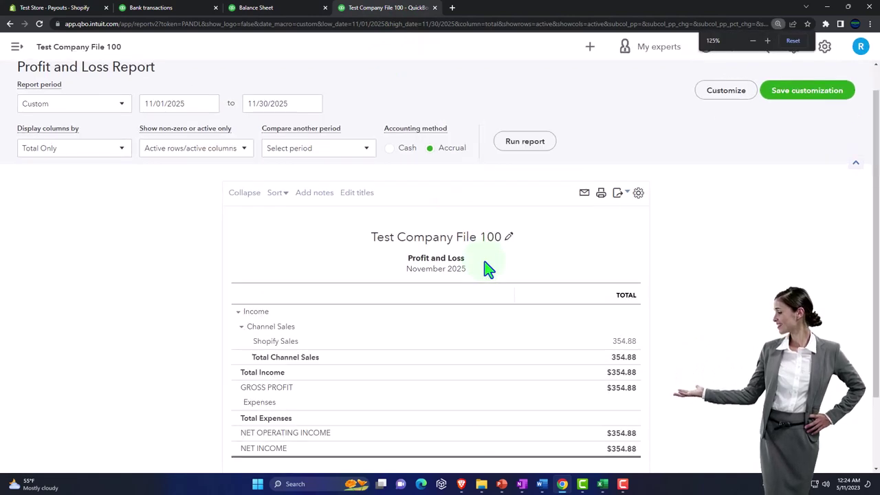
scroll(485, 268, "down", 2)
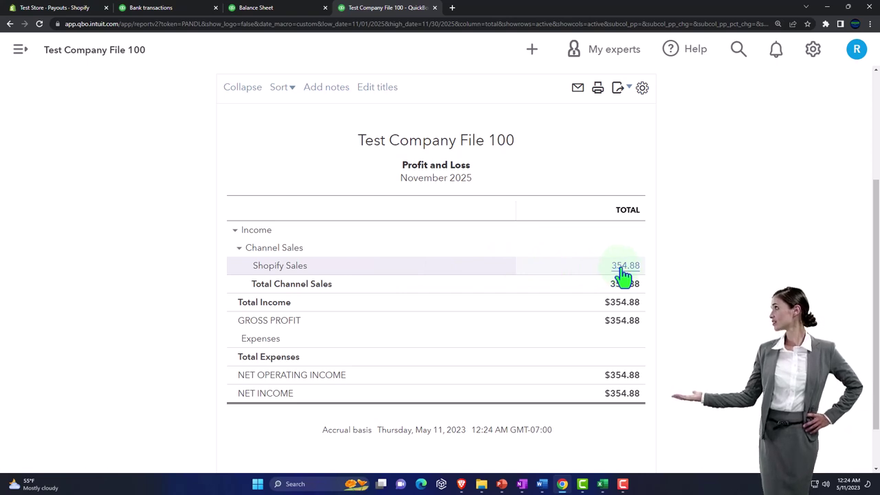
- Show the PayPal Bank account's transactions for review in Banking and expand the 11/05/2025 Shopify Pay deposit
left_click(160, 8)
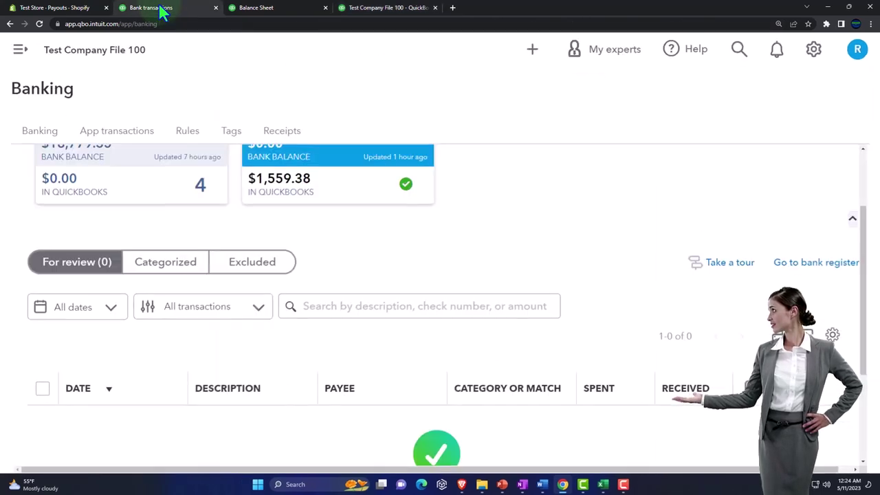
left_click(145, 231)
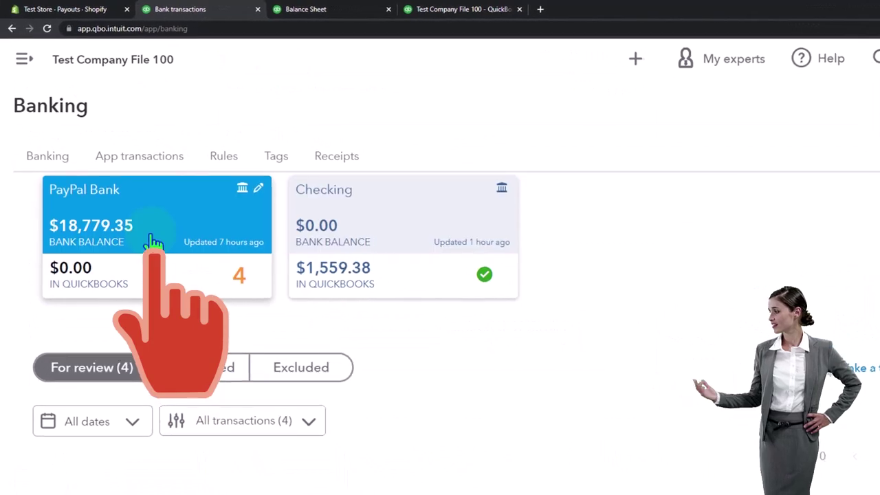
scroll(148, 237, "down", 2)
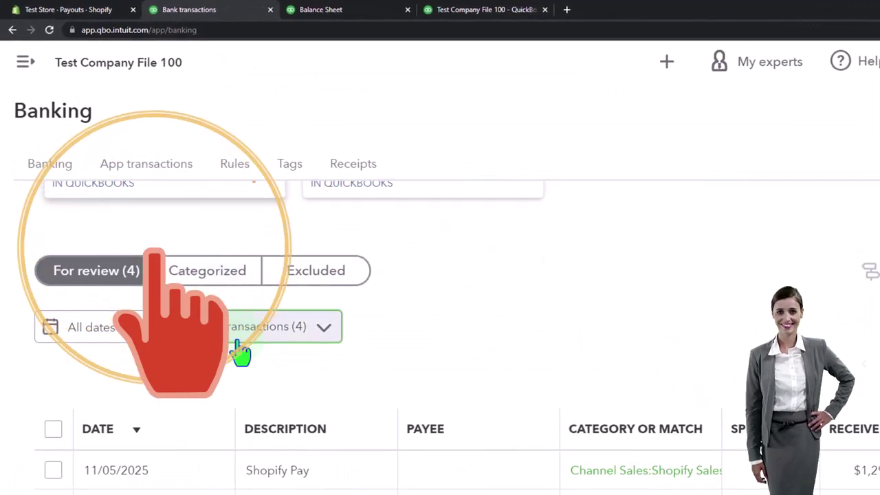
scroll(240, 354, "down", 1)
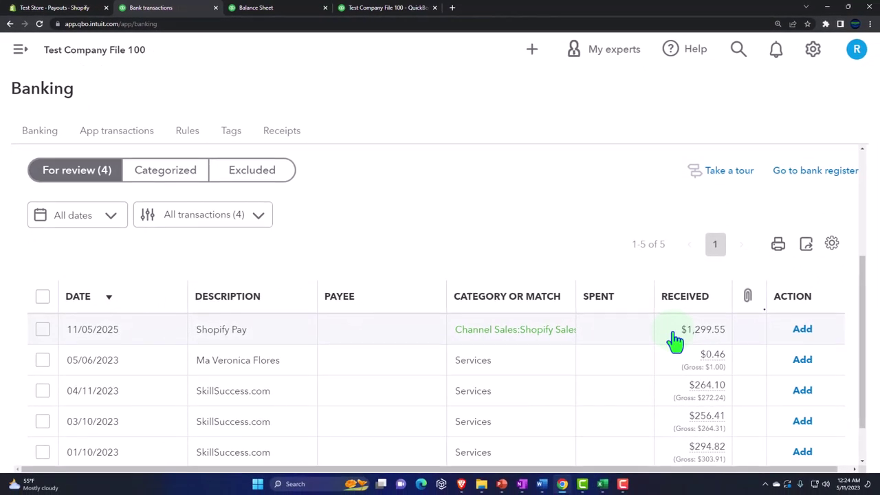
left_click(674, 333)
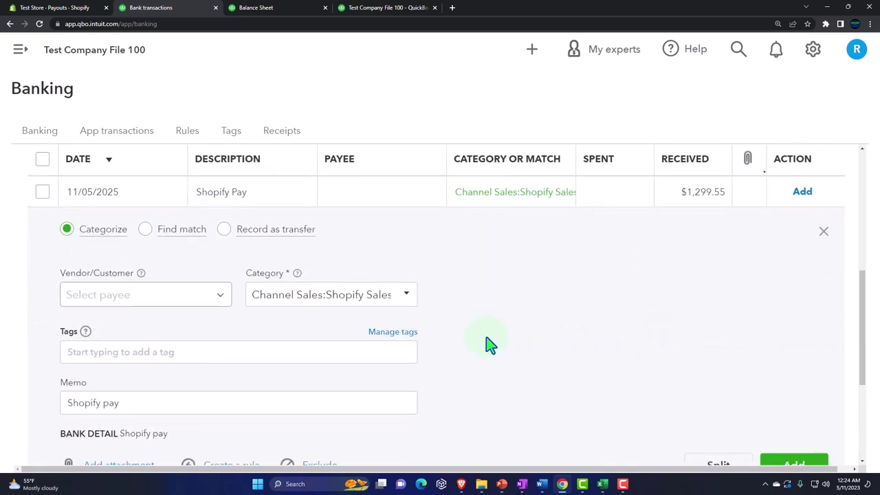
- Keep Channel Sales:Shopify Sales as the PayPal Bank deposit's category, add the transaction, and dismiss the offer to reuse the category
left_click(407, 302)
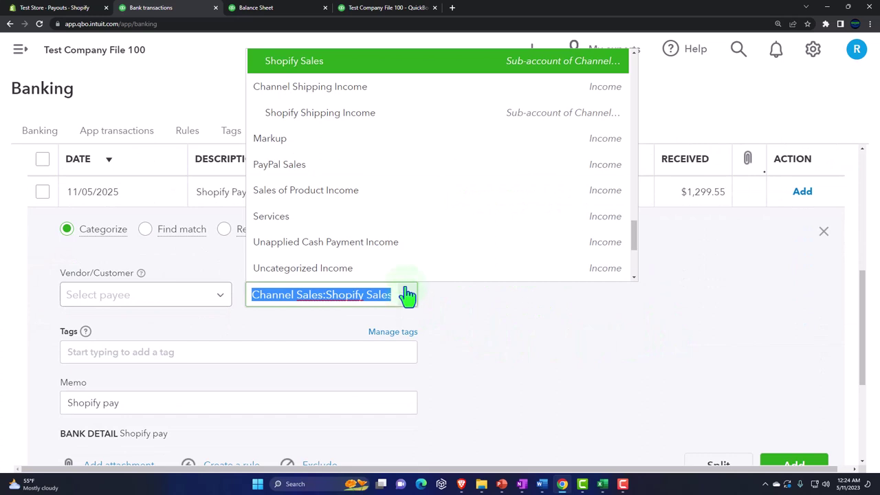
scroll(396, 240, "up", 3)
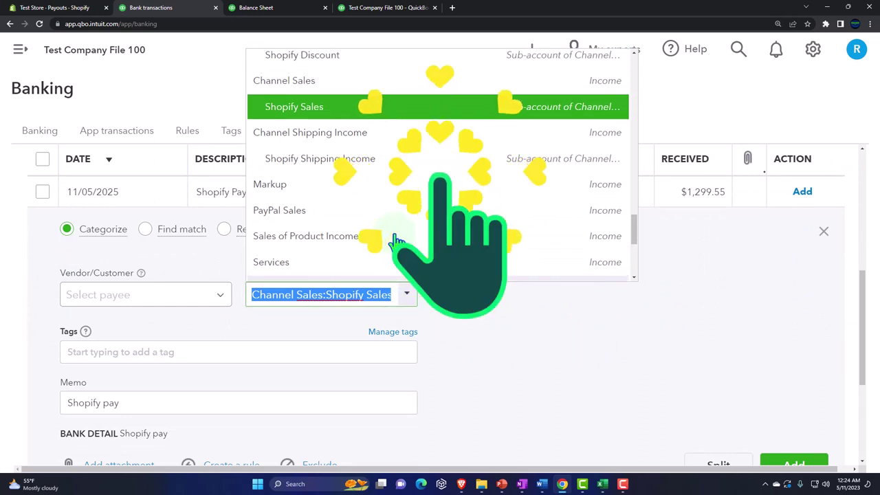
scroll(397, 240, "down", 1)
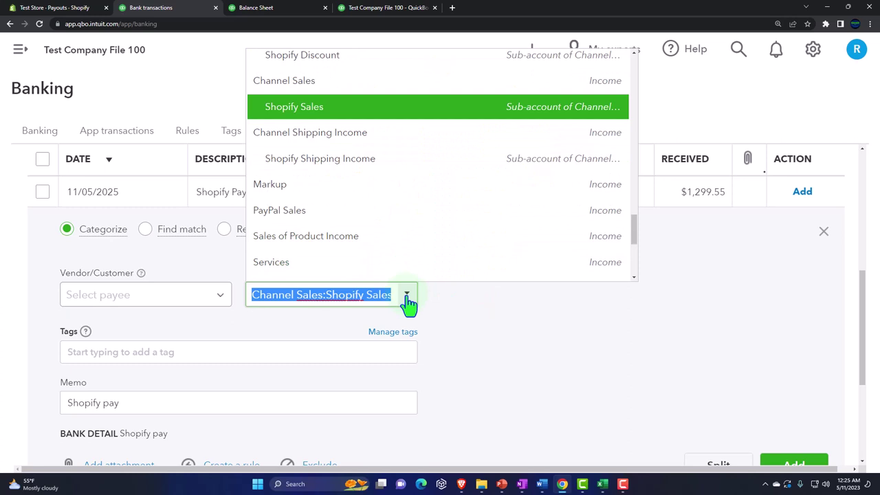
left_click(441, 312)
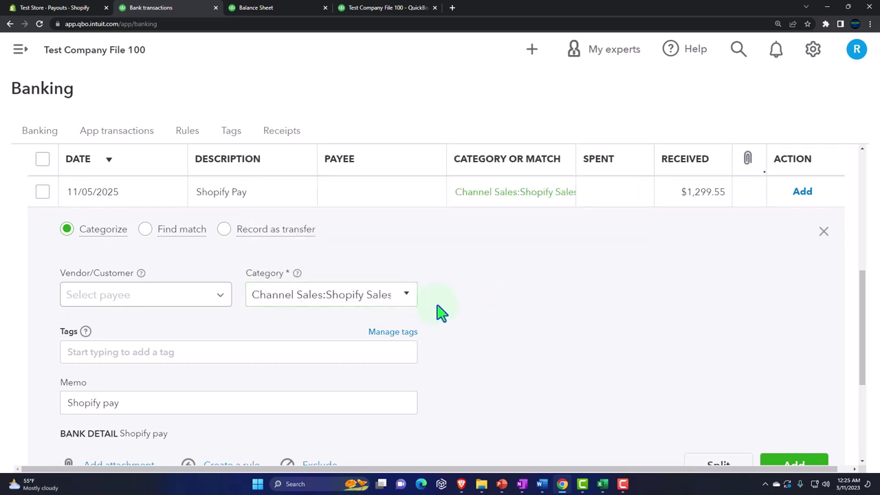
scroll(441, 312, "down", 1)
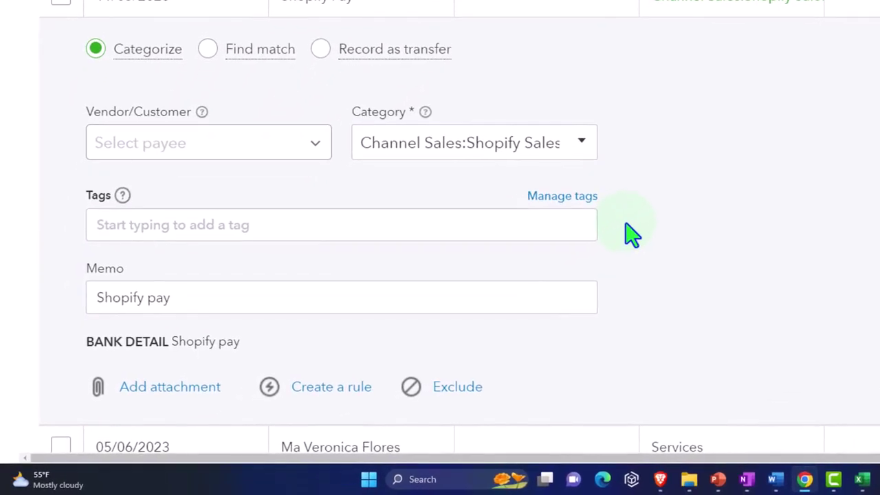
scroll(631, 233, "down", 2)
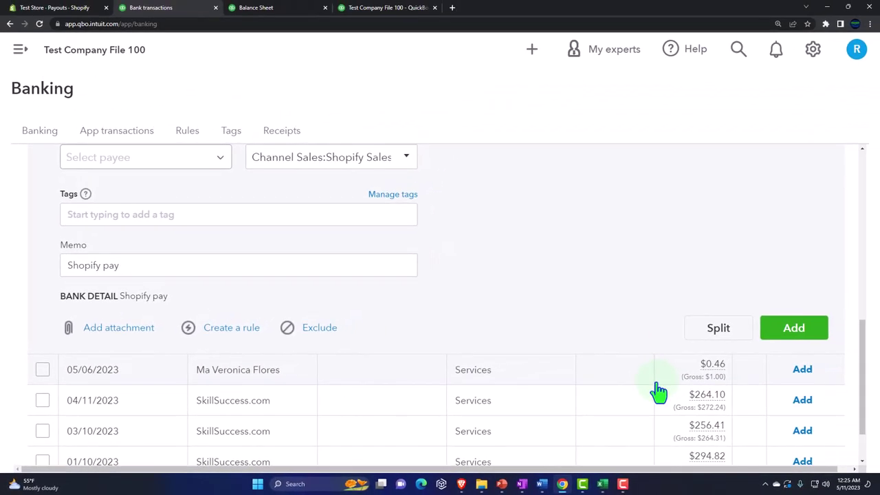
scroll(658, 391, "up", 1)
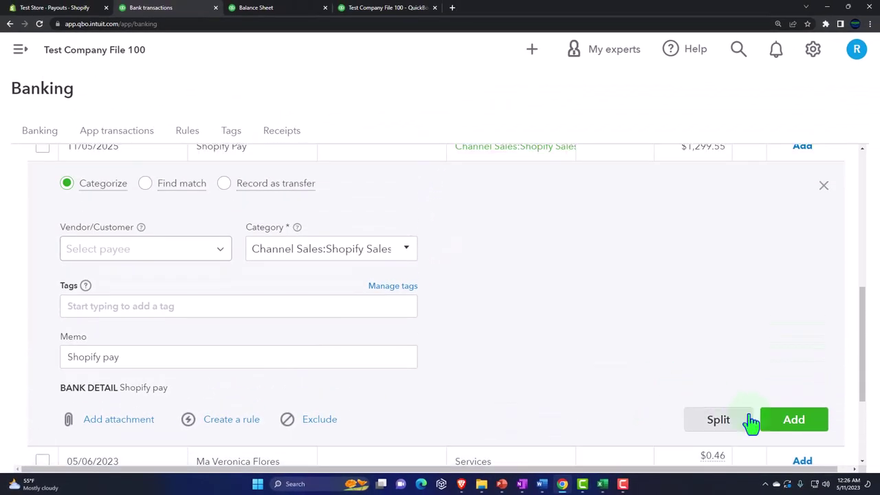
left_click(786, 420)
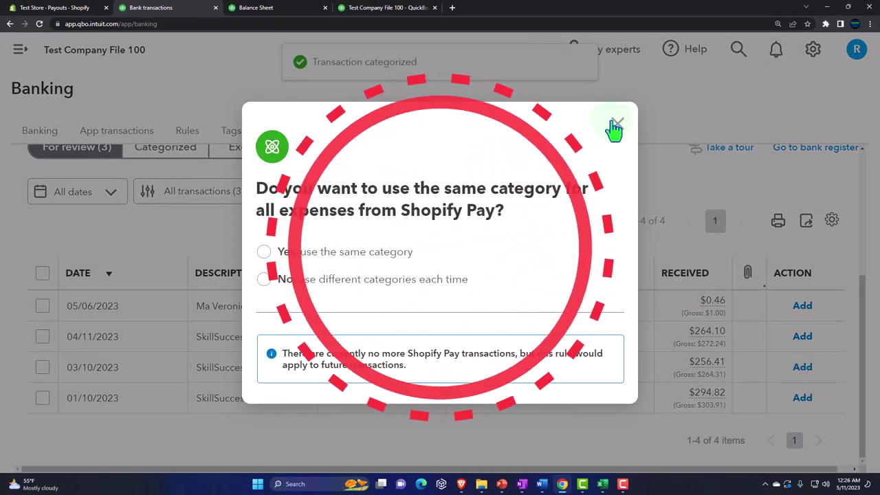
left_click(616, 125)
- Rerun the November 2025 Balance Sheet to examine the bank accounts with the PayPal Bank deposit included
left_click(278, 8)
scroll(391, 220, "up", 1)
scroll(411, 230, "up", 1)
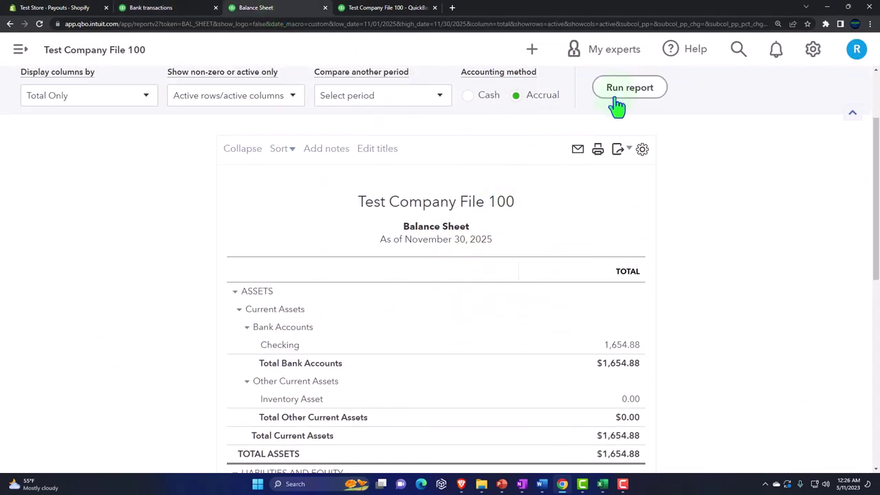
left_click(618, 96)
scroll(630, 268, "down", 1)
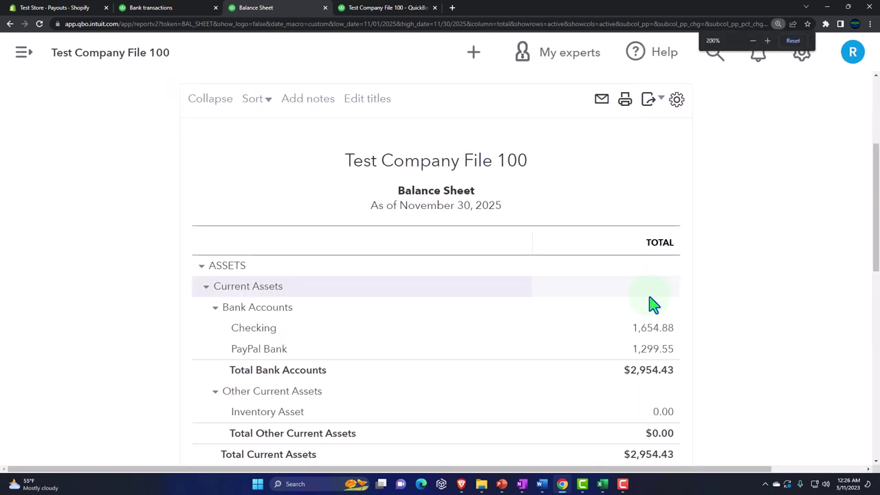
- Rerun the November 2025 Profit and Loss report to examine Shopify Sales income with the PayPal Bank deposit included
key("ctrl+plus")
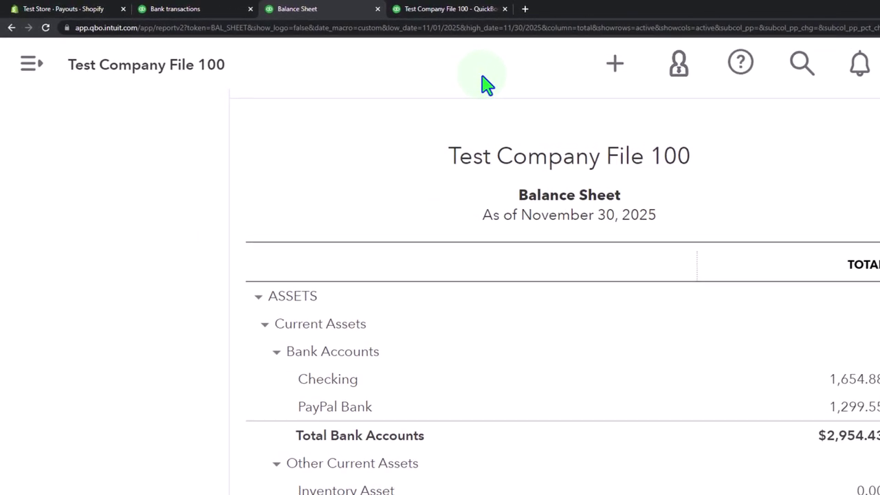
left_click(444, 5)
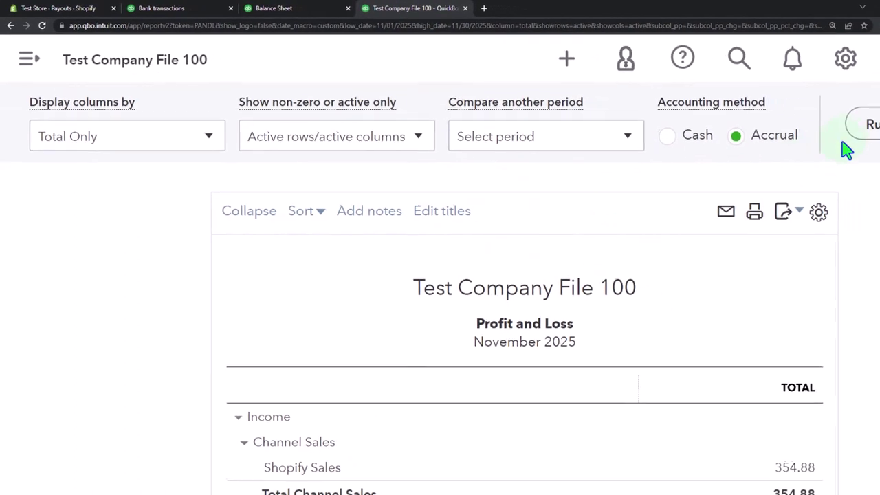
scroll(798, 172, "up", 1)
key("ctrl+minus")
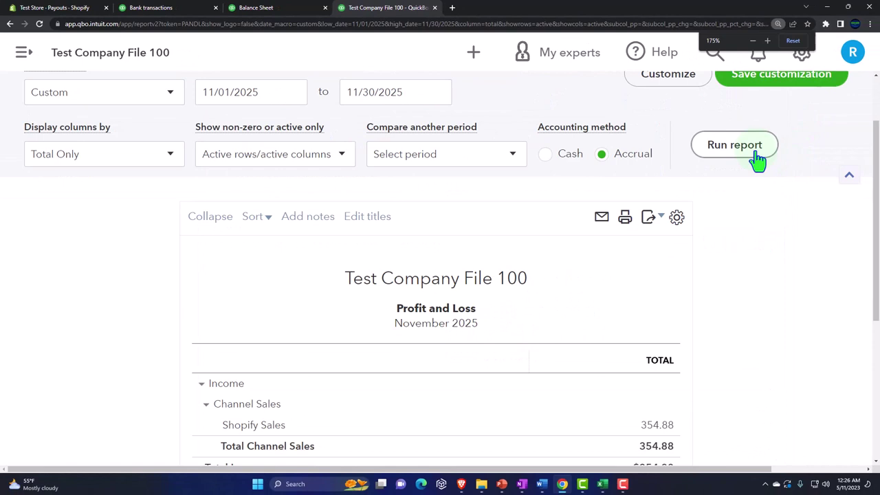
left_click(734, 145)
scroll(768, 248, "down", 2)
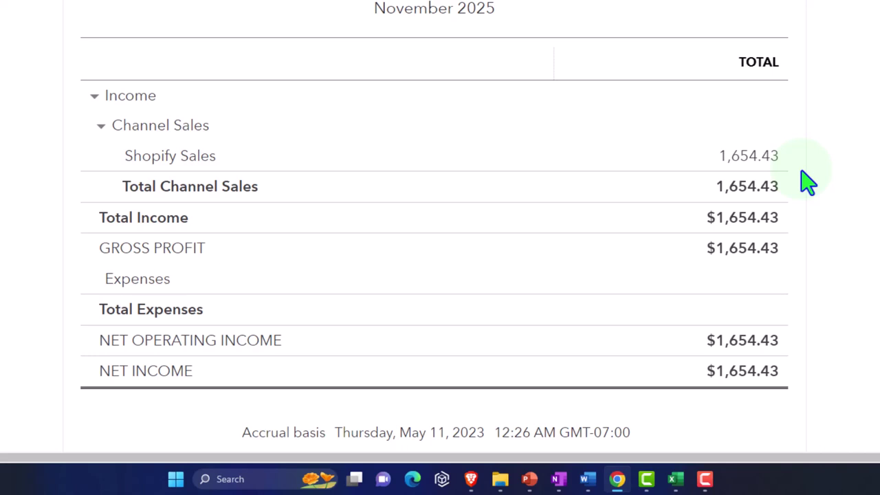
- Switch to the Book4 workbook in Excel and compare the Form 1099 amount with the Fees & Charges and Shopify Sales adjustment
mouse_move(676, 481)
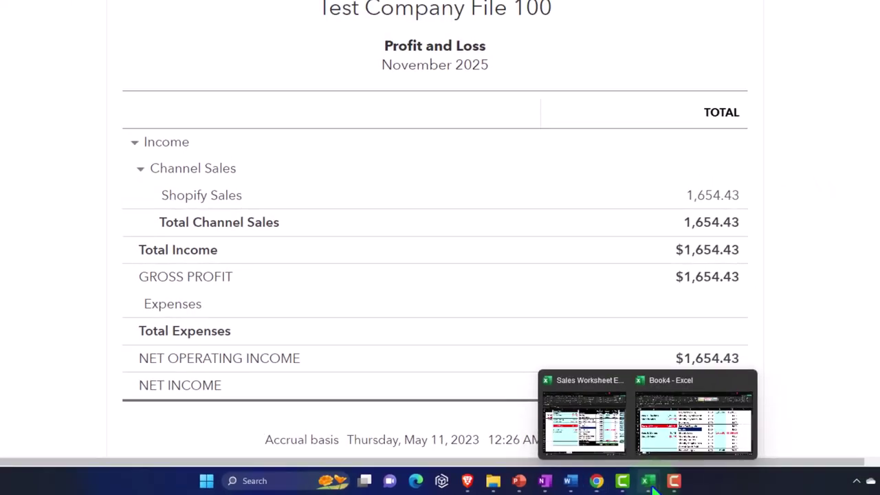
left_click(676, 430)
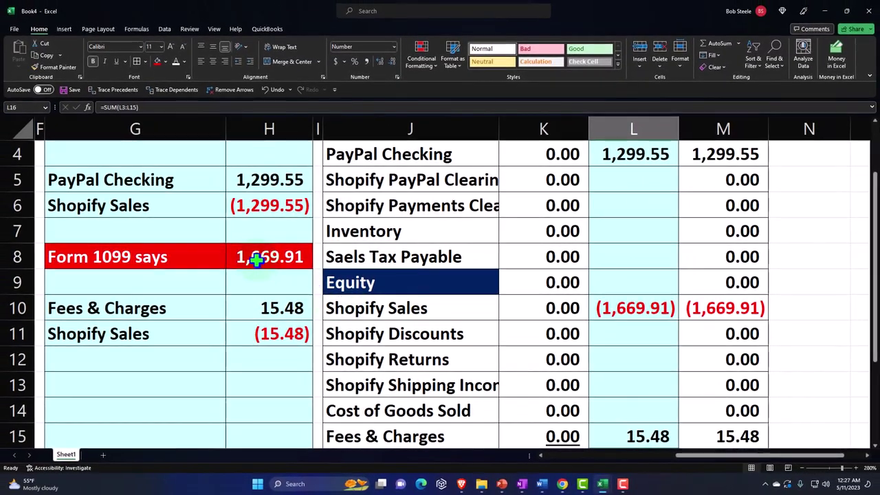
left_click(256, 258)
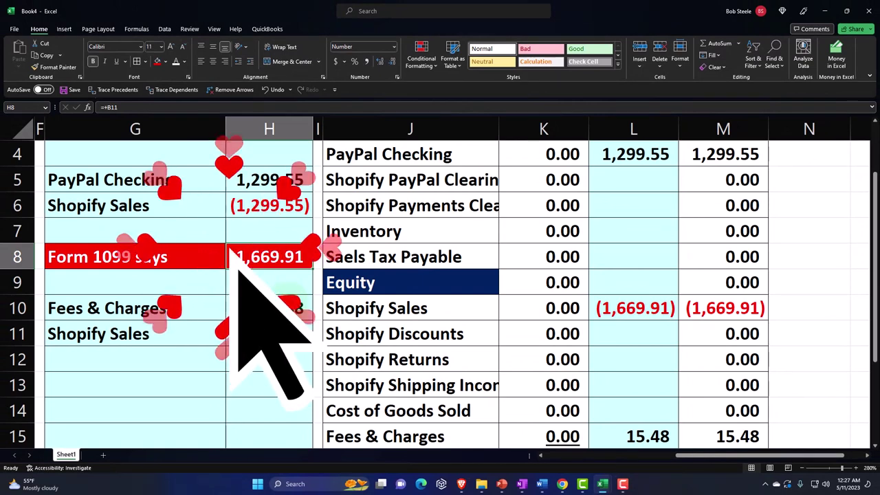
scroll(289, 304, "down", 1)
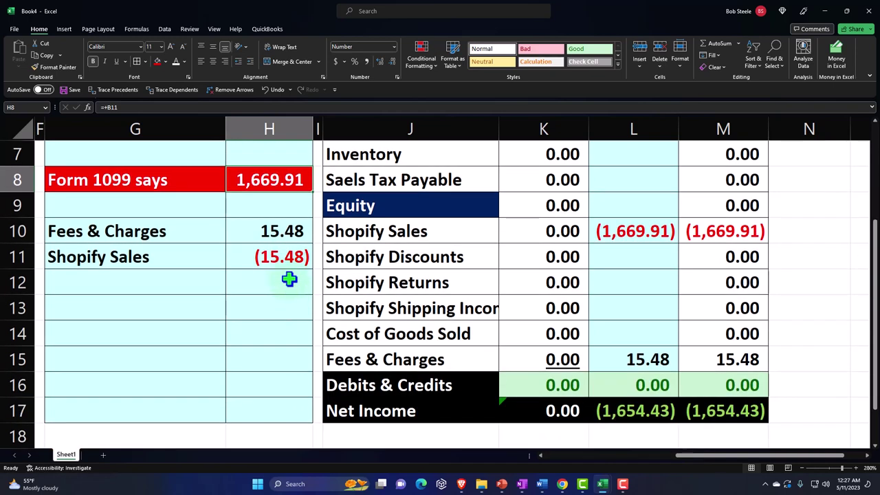
left_click_drag(172, 229, 238, 245)
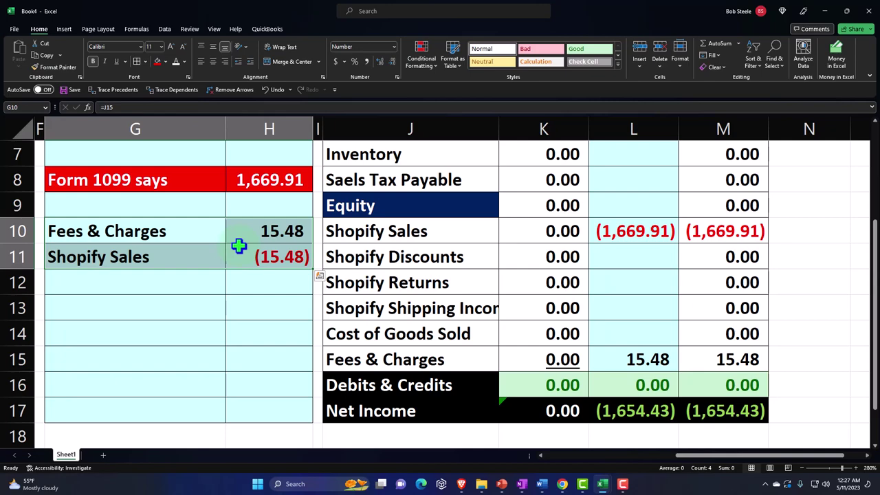
left_click(825, 11)
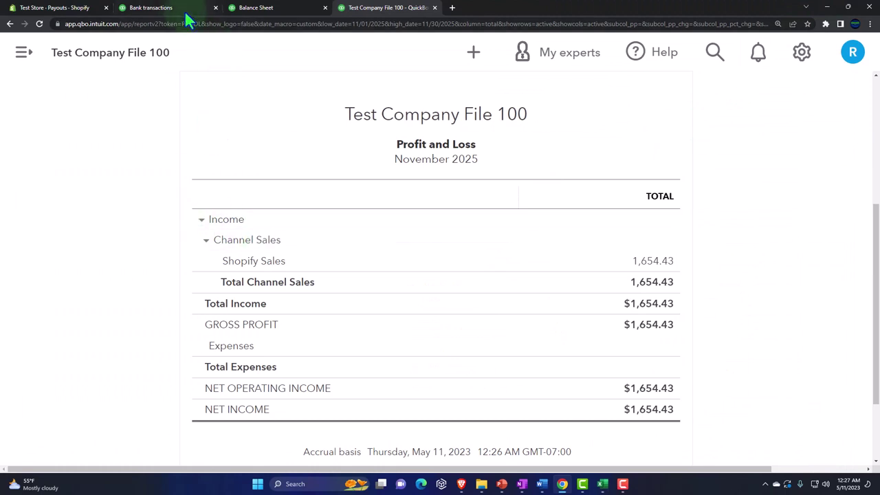
- Start a new journal entry in QuickBooks and date it 11/30/2025
mouse_move(173, 11)
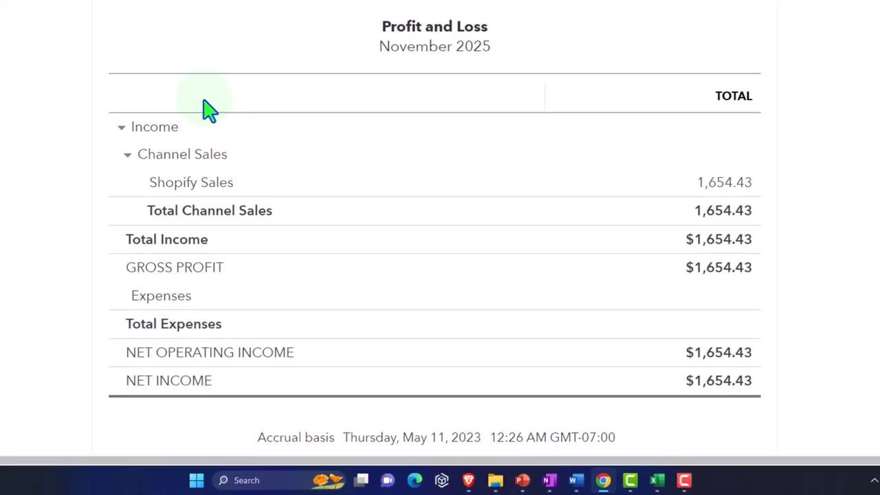
left_click(161, 7)
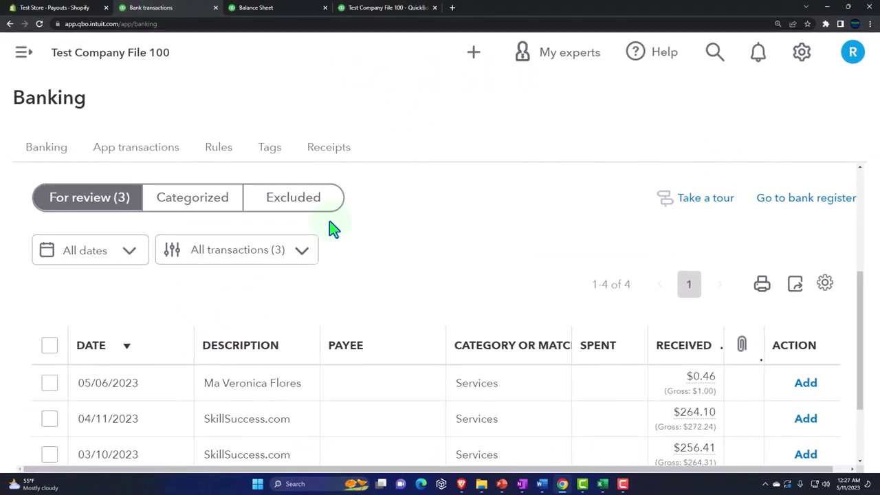
left_click(23, 52)
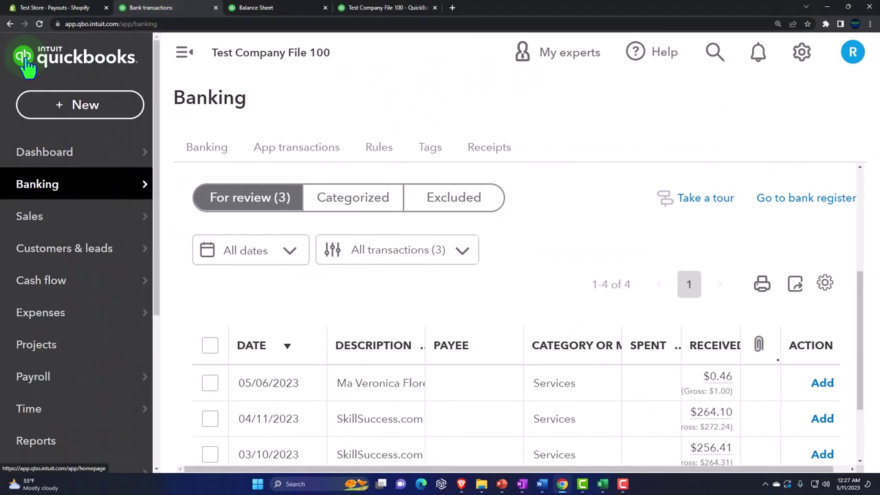
left_click(54, 113)
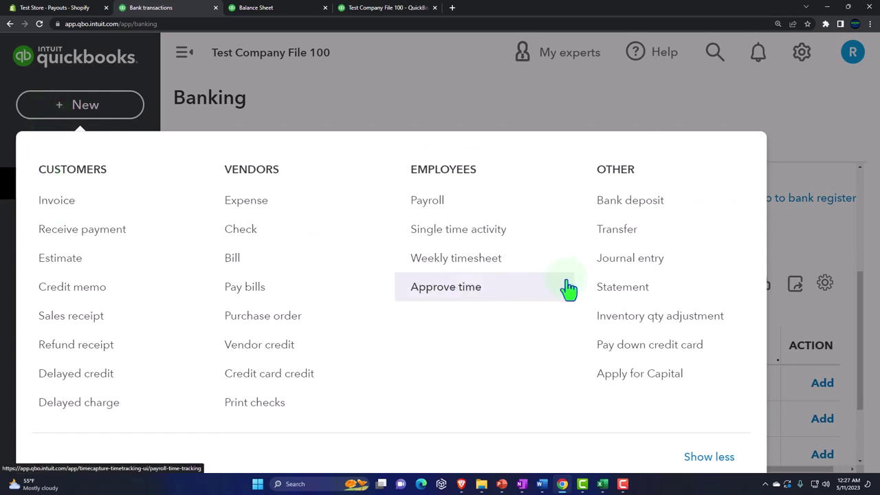
left_click(615, 264)
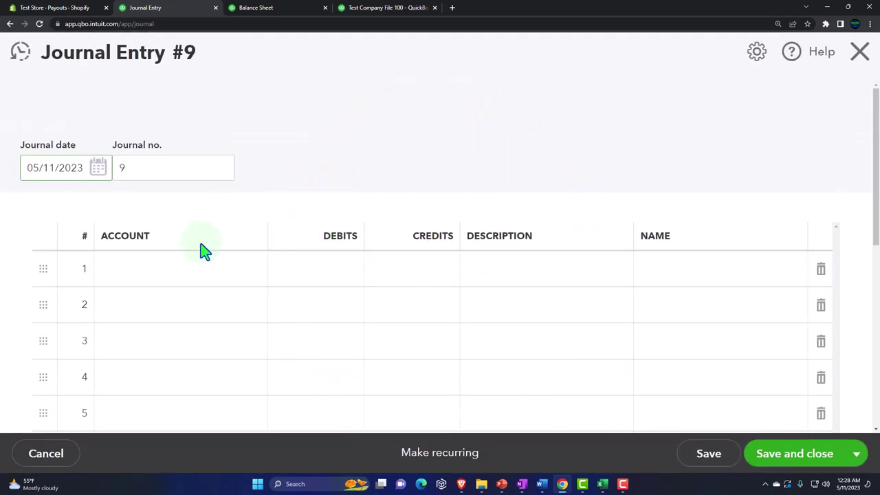
key("ctrl+minus")
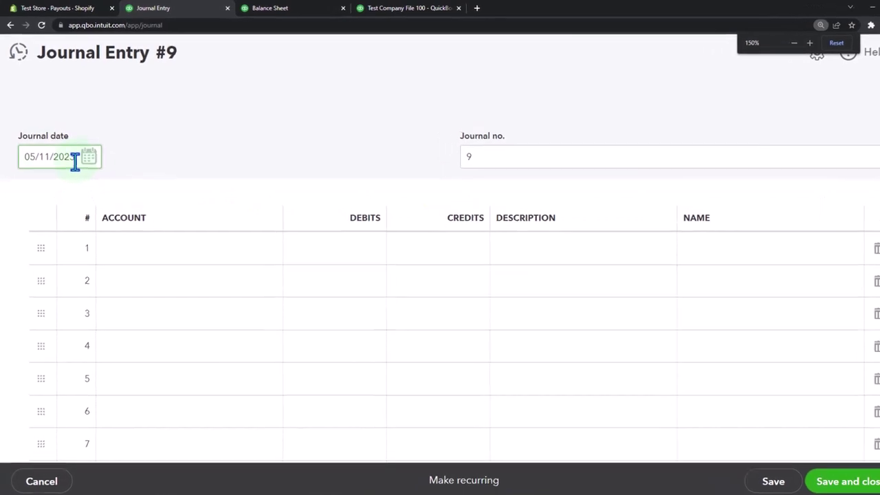
left_click_drag(75, 160, 2, 157)
type("113025")
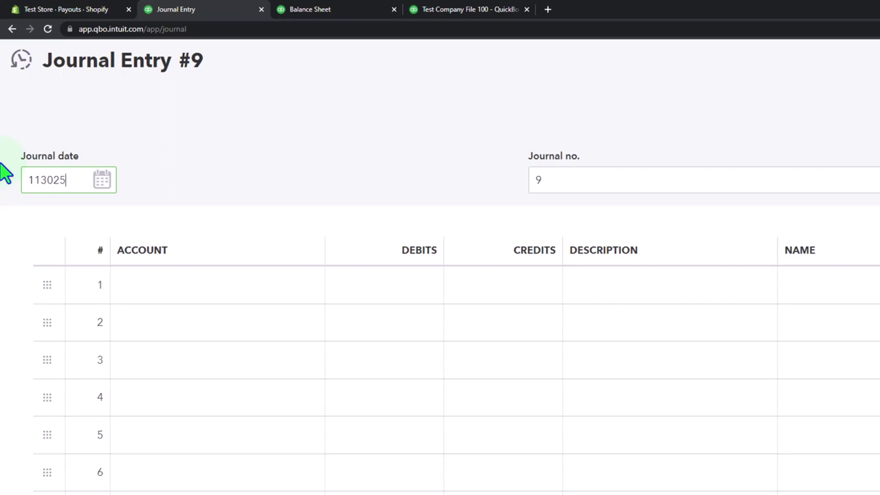
key("Tab")
key("Tab")
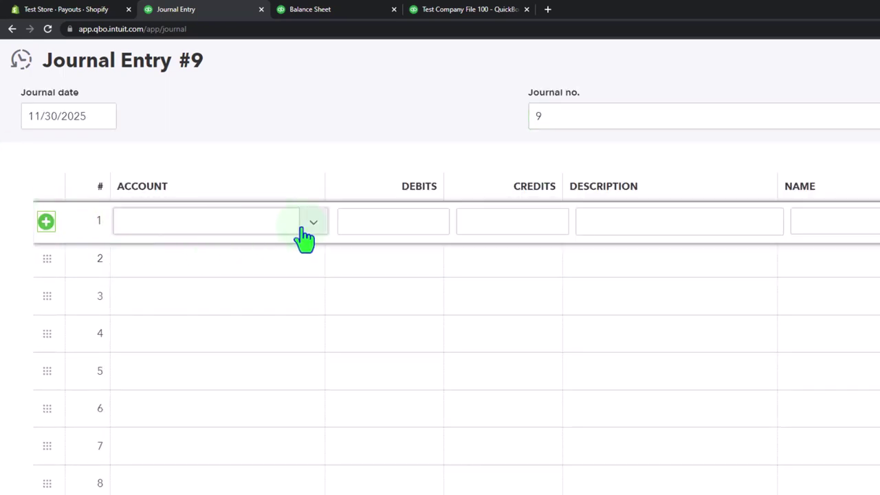
- Begin a new account named Fees & Charges from the first journal line and set its account type to Expenses
left_click(214, 227)
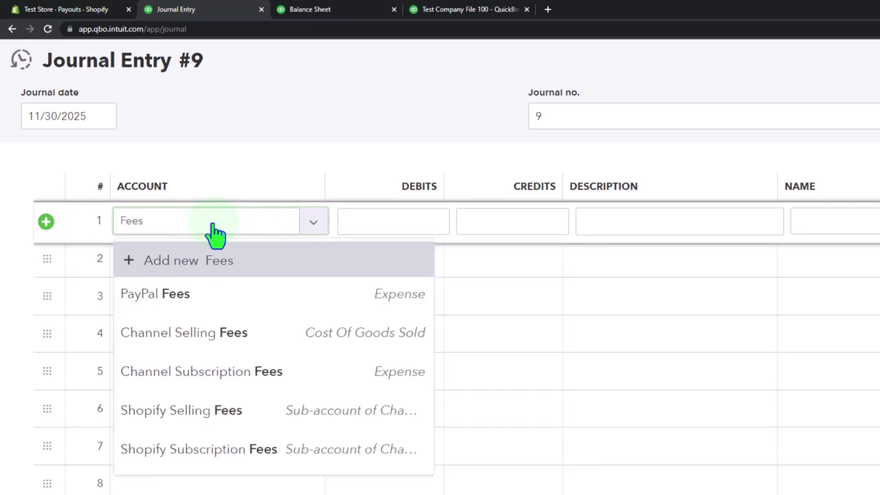
type("Fees")
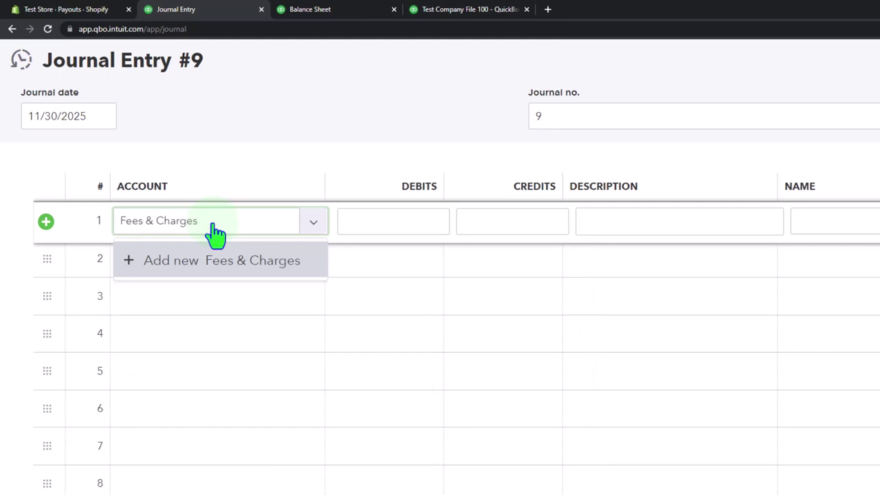
key("Return")
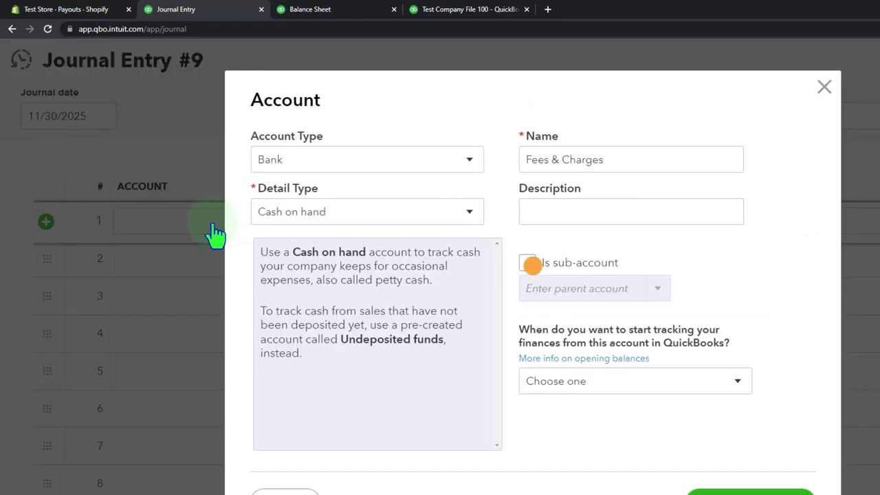
left_click(464, 159)
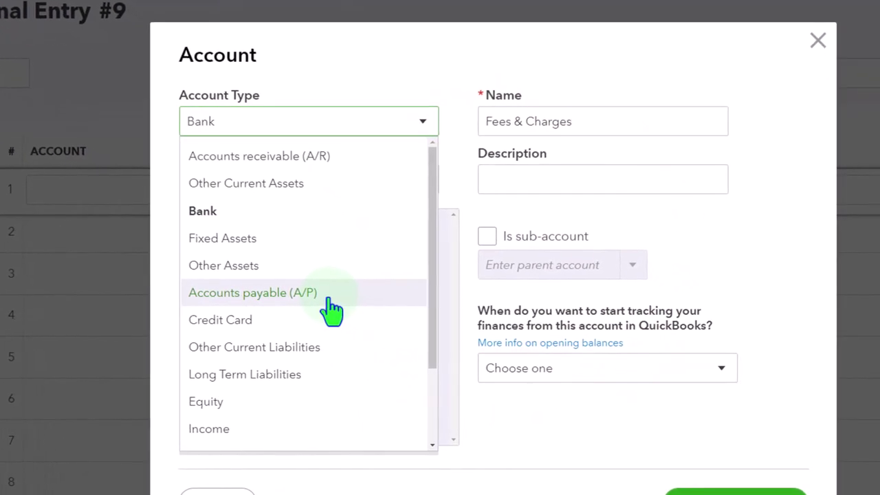
scroll(330, 310, "down", 3)
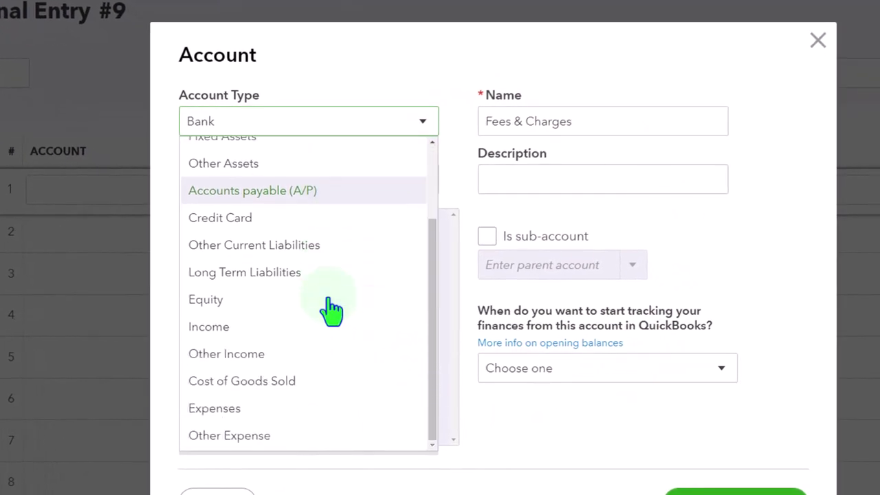
left_click(267, 413)
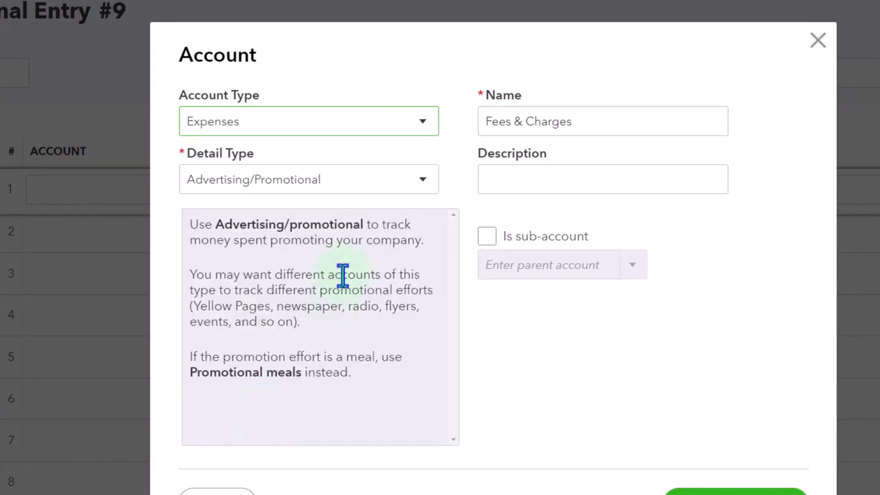
- Set the Fees & Charges account's detail type to Other Miscellaneous Service Cost and save the account
left_click(603, 130)
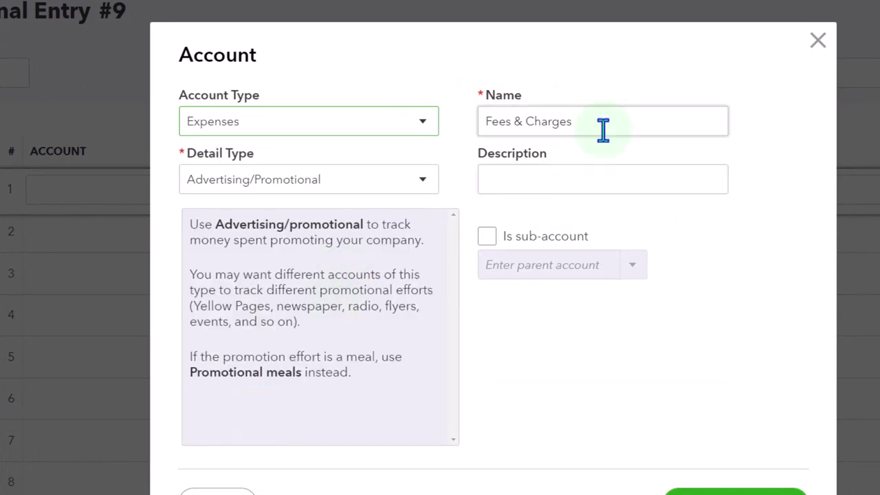
left_click(426, 181)
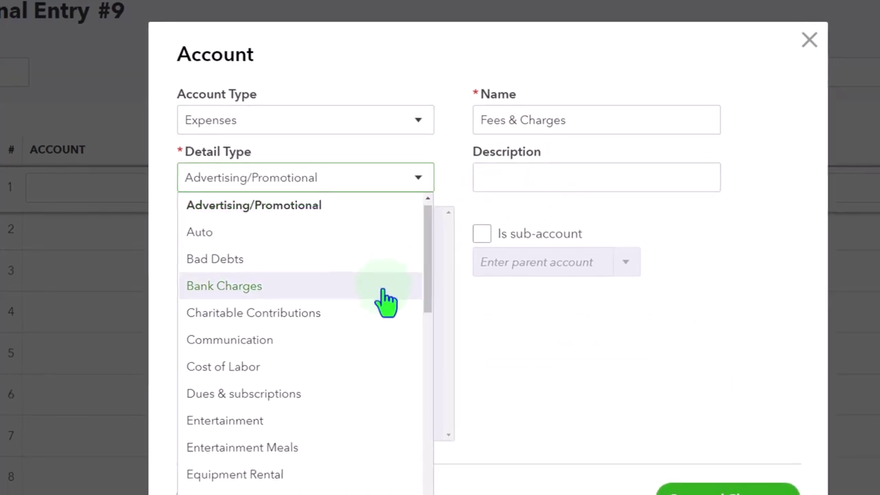
scroll(385, 302, "down", 2)
scroll(371, 293, "down", 3)
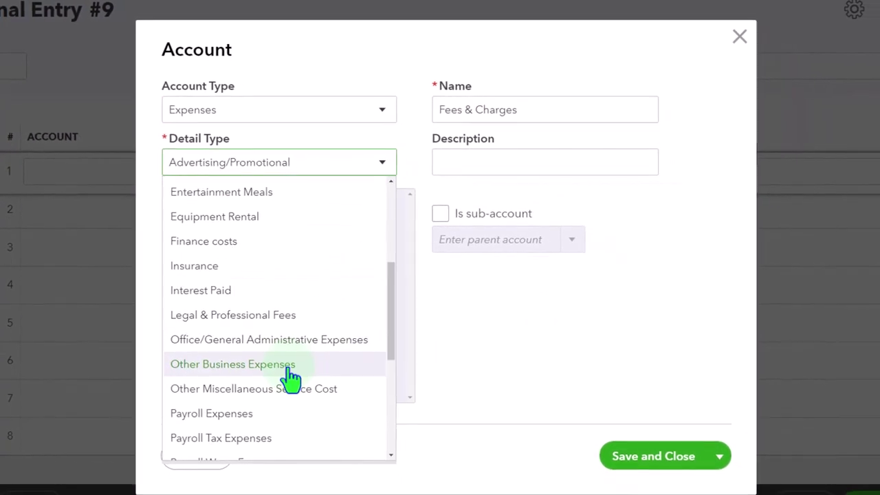
left_click(306, 395)
left_click(647, 457)
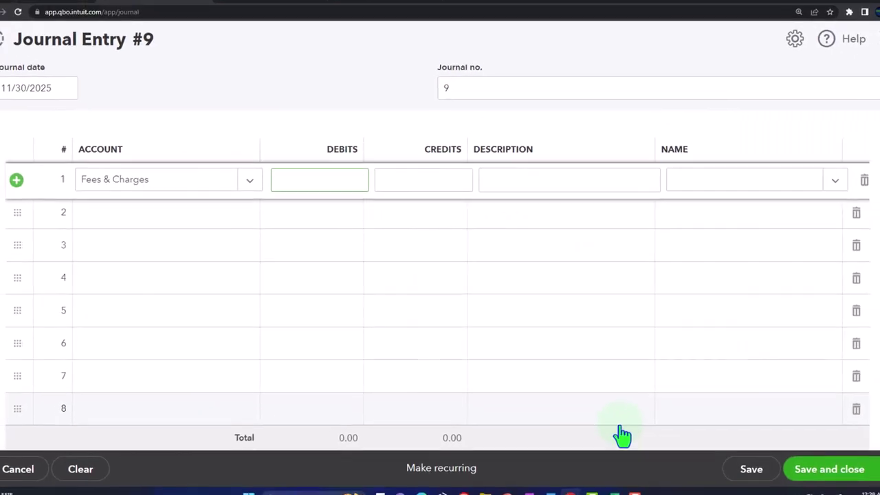
- Assign Channel Sales:Shopify Sales as the account on the second journal line
left_click(209, 226)
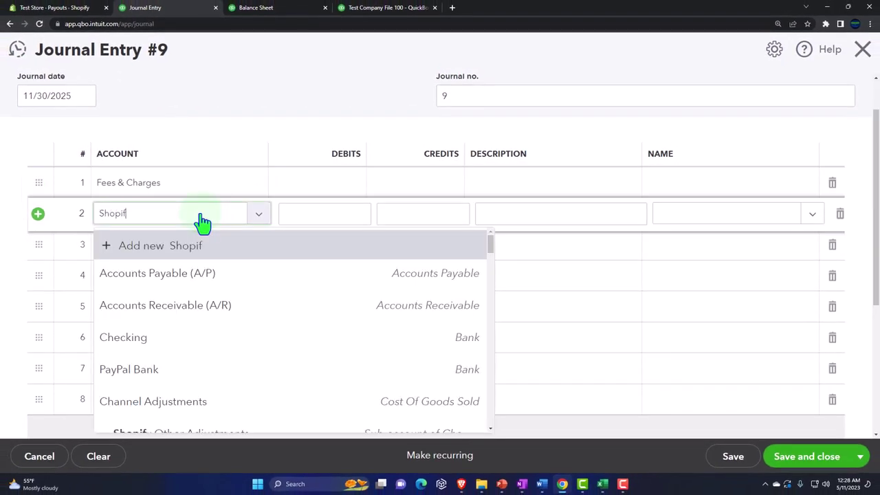
key("Down")
key("Down")
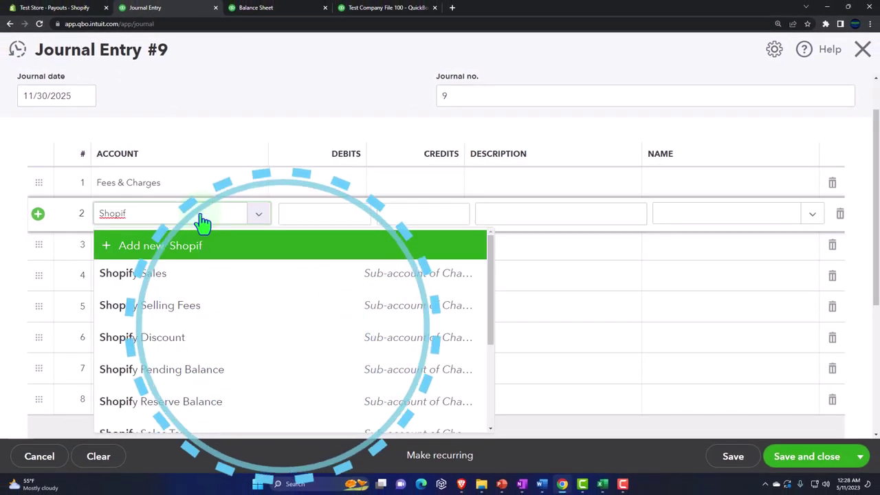
key("Tab")
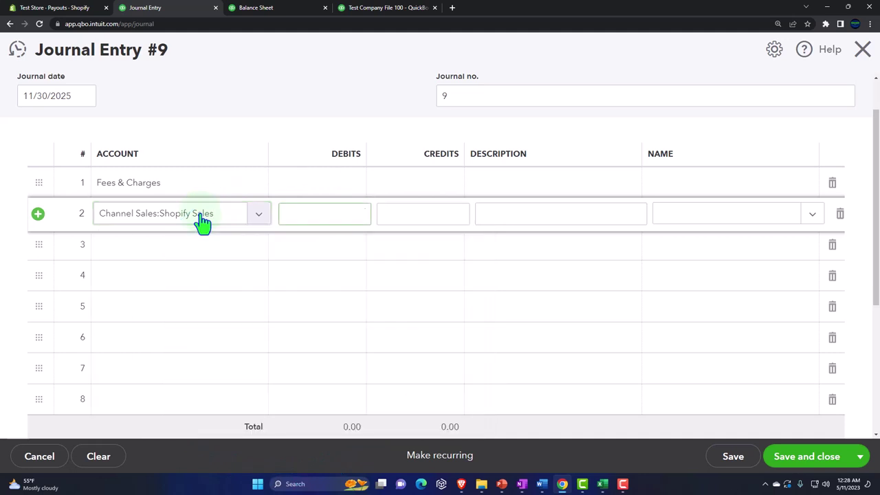
- Debit 15.48 on the Fees & Charges line and describe it as "To adjust gross income to 1099"
left_click(321, 185)
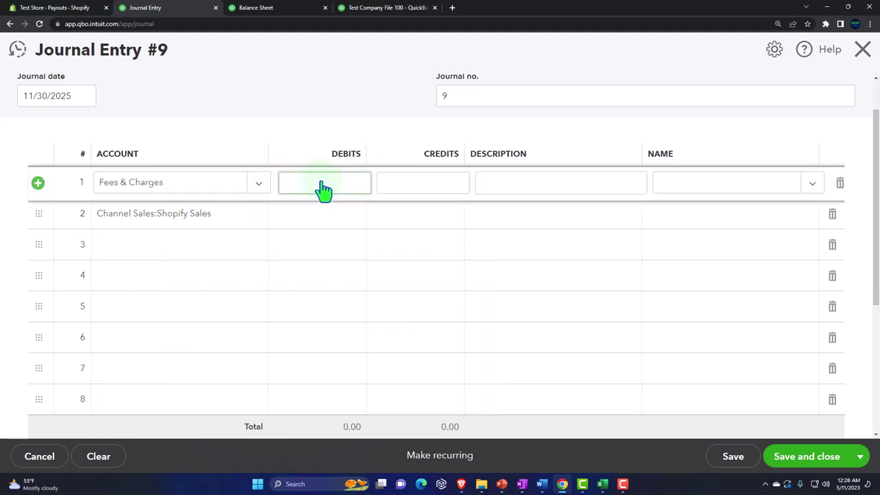
key("Tab")
key("Tab")
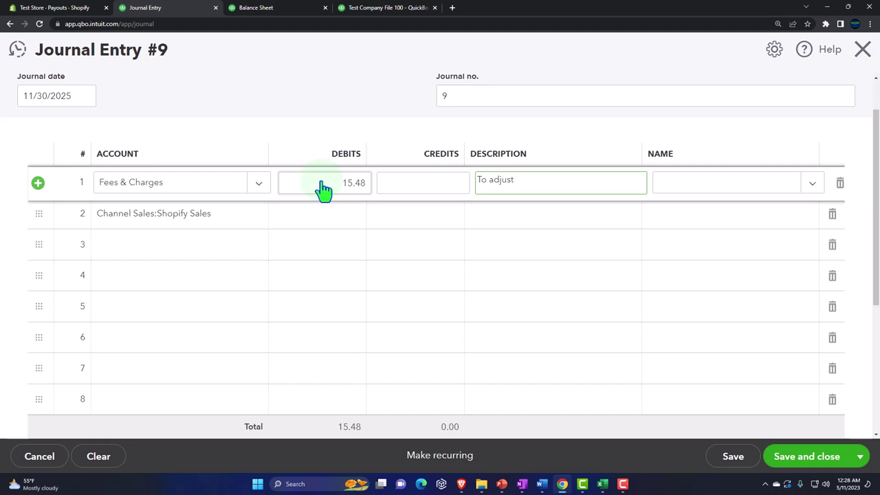
type("To adjust gross income to 1099")
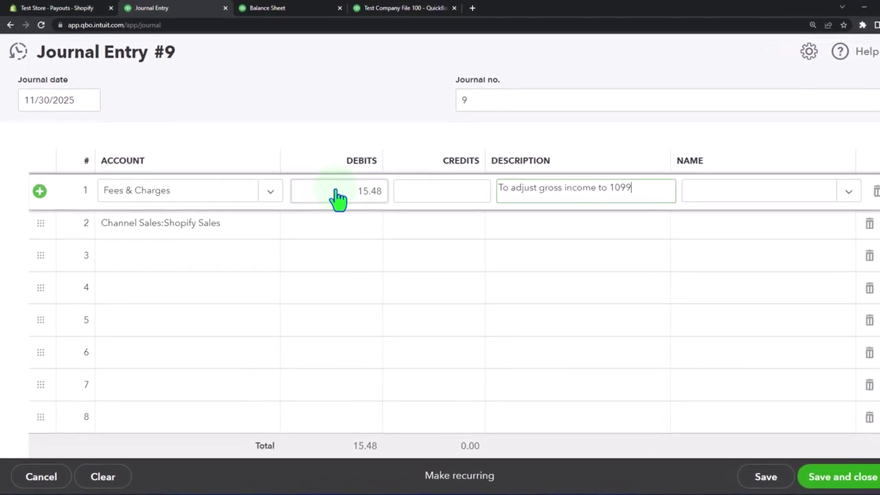
key("Tab")
key("Tab")
left_click(775, 161)
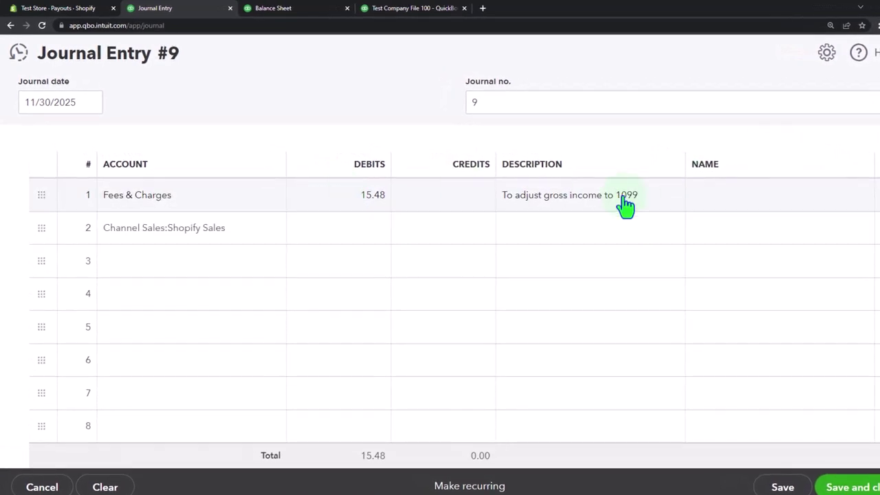
- Credit 15.48 on the Channel Sales:Shopify Sales line, describe it as "To adjust gross income to 1099", and save and close the entry
left_click(626, 205)
key("ctrl+c")
left_click(530, 237)
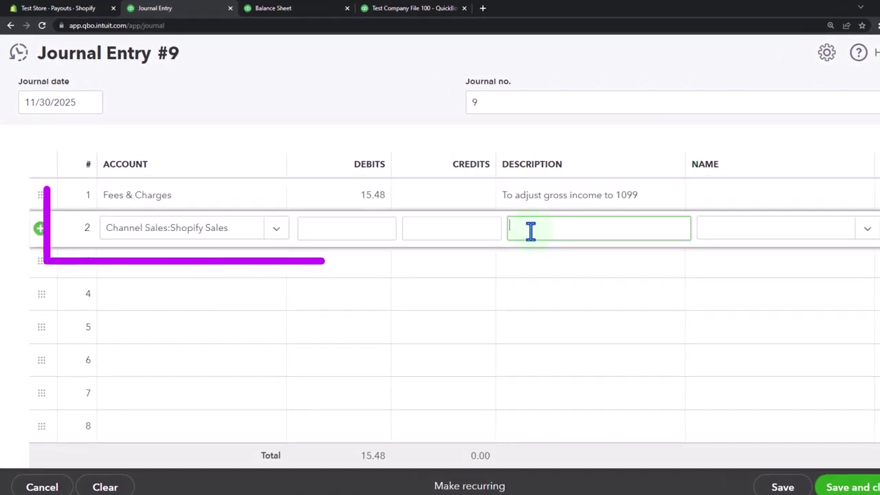
key("ctrl+v")
left_click(481, 232)
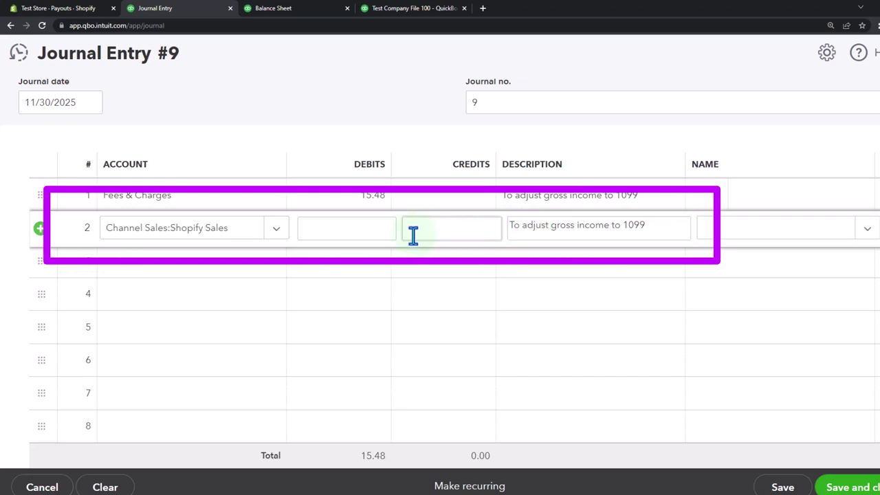
type("15.48")
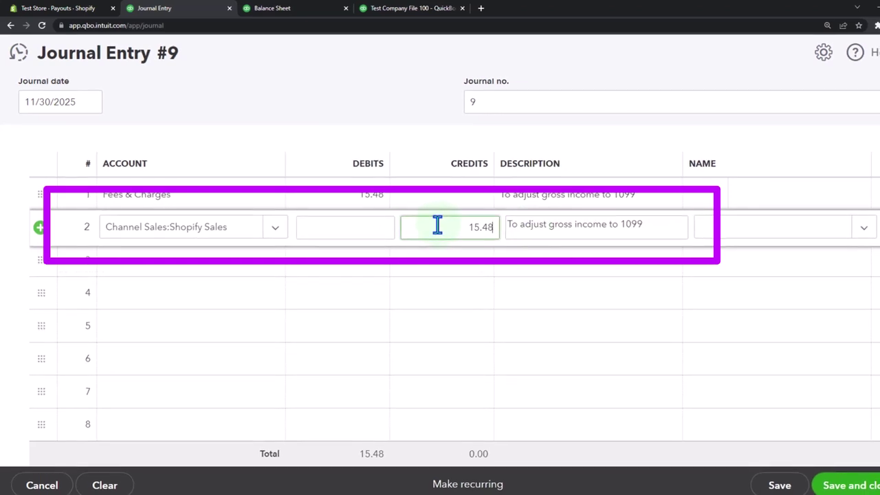
key("Tab")
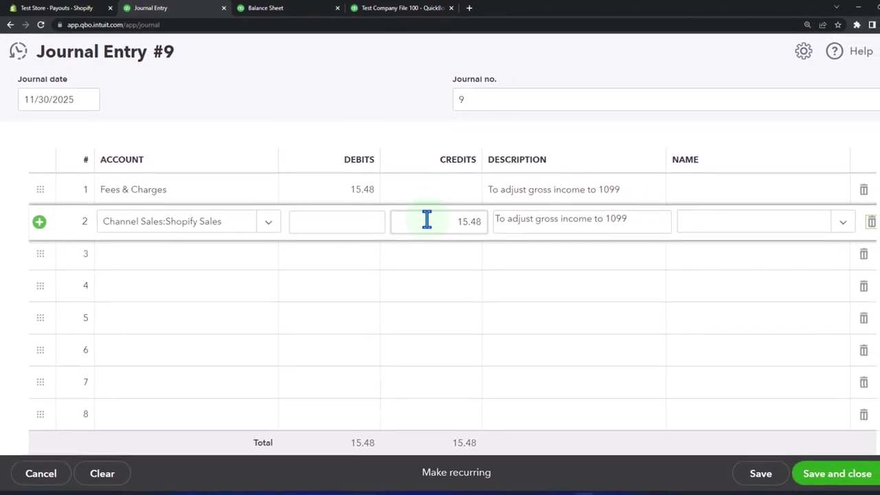
left_click(433, 251)
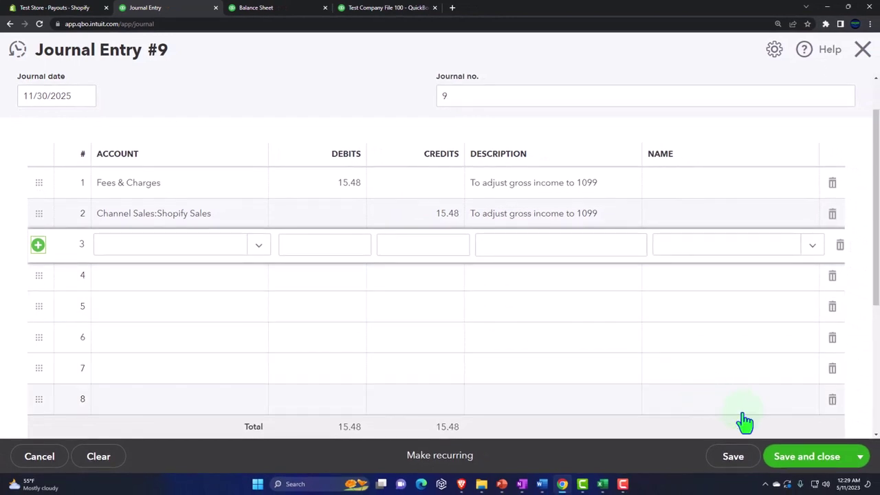
left_click(787, 466)
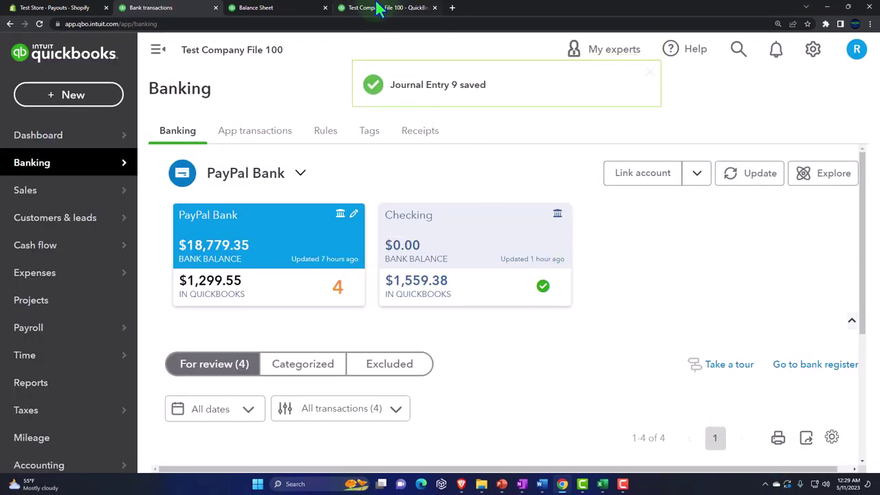
- Rerun the November 2025 Profit and Loss report and review the Shopify Sales, Fees & Charges and net income figures
left_click(377, 10)
scroll(448, 197, "up", 2)
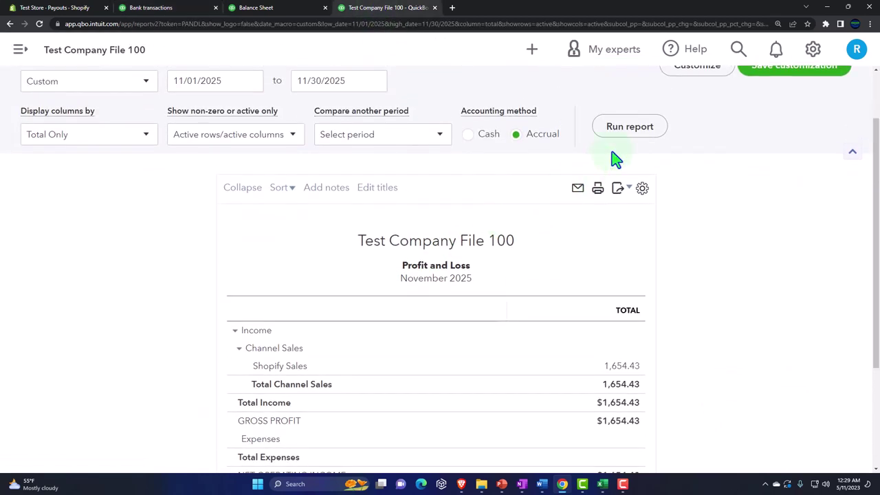
left_click(627, 128)
key("ctrl+plus")
key("ctrl+plus")
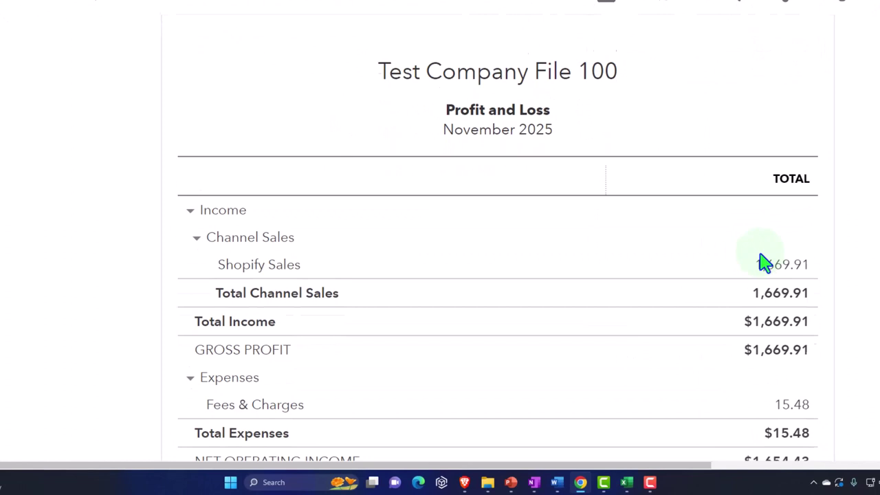
scroll(763, 261, "down", 1)
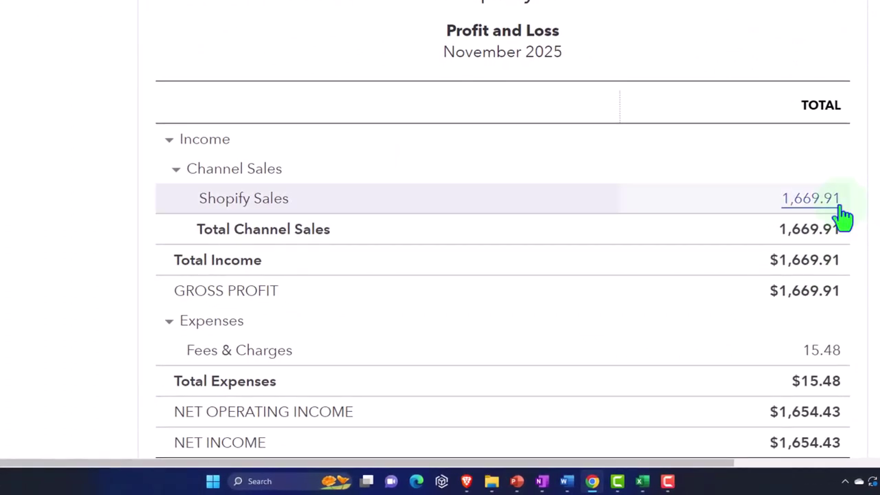
scroll(842, 217, "down", 1)
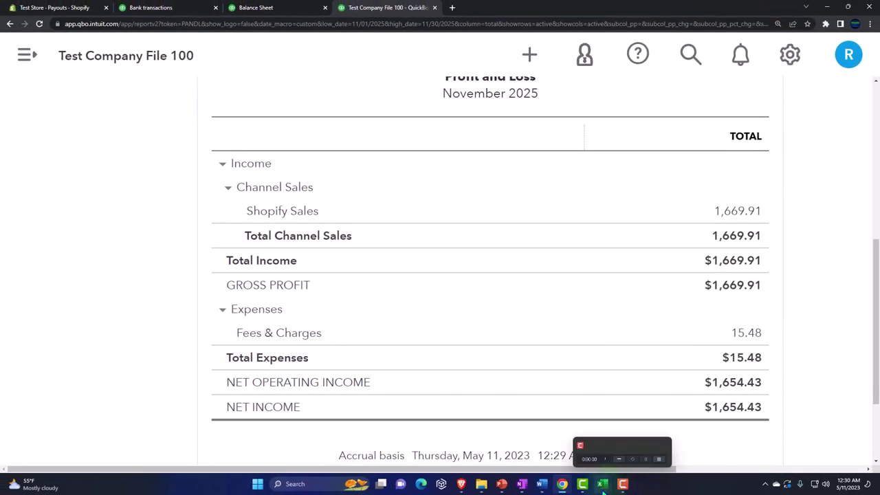
- Switch to the Book4 workbook in Excel and compare its Form 1099 journal entries with the ending trial balance
mouse_move(603, 485)
left_click(628, 445)
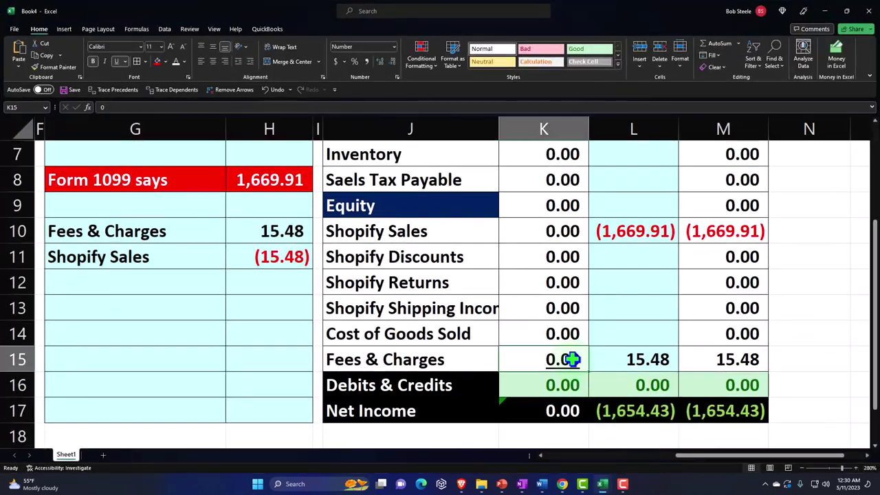
scroll(572, 359, "up", 2)
left_click(619, 263)
scroll(619, 266, "down", 1, "ctrl")
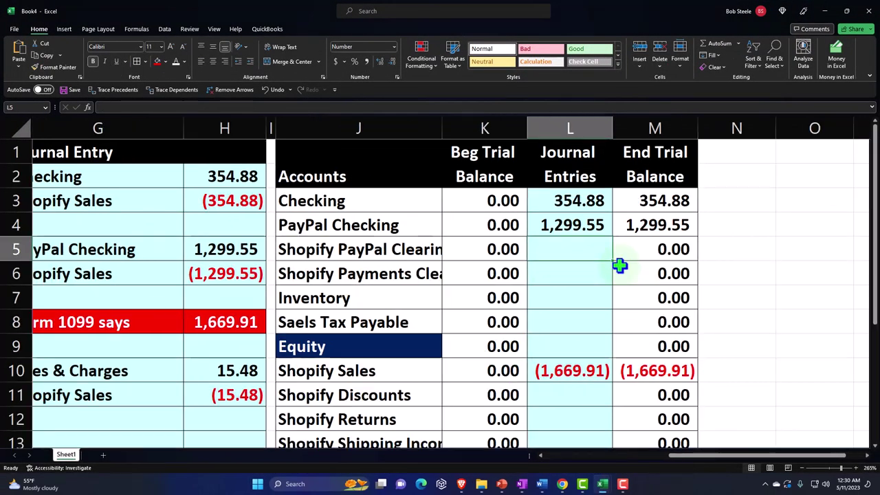
scroll(619, 266, "down", 1, "ctrl")
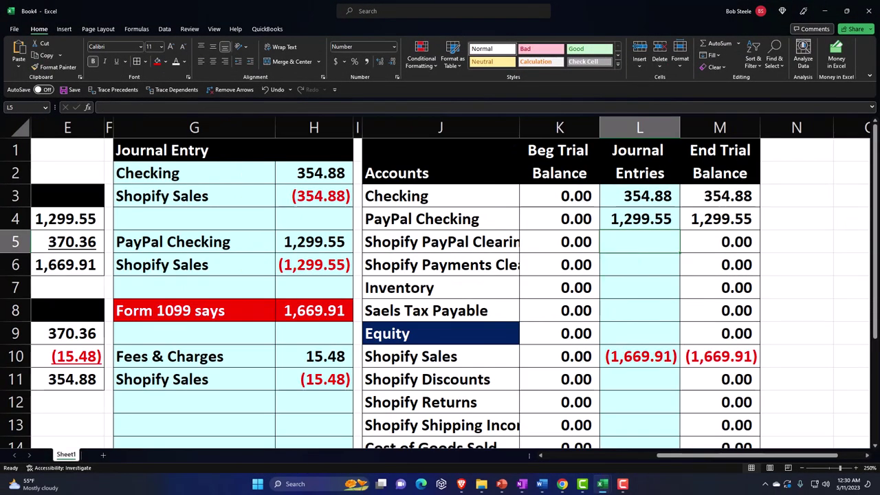
- Switch to the Sales Worksheet Example workbook and examine the detailed Shopify journal entry and trial balance that use clearing accounts on the Shopify (2) sheet
key("alt+Tab")
left_click(348, 179)
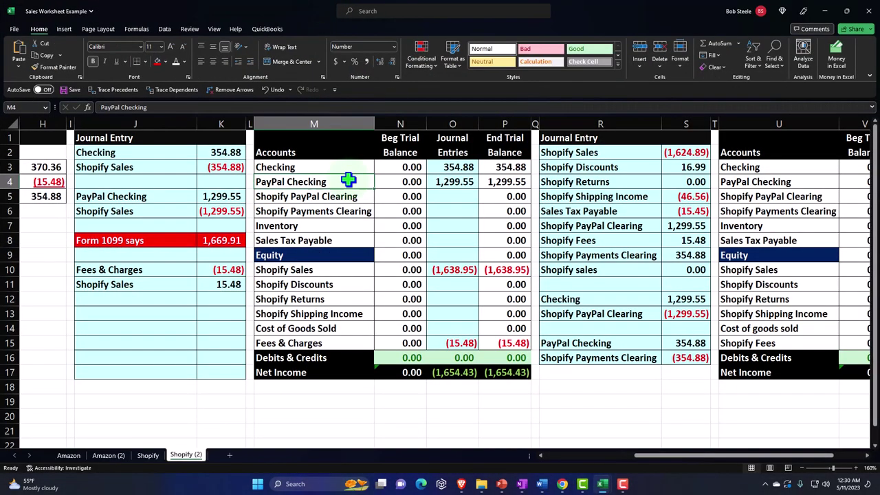
key("Right")
key("Right")
key("Right")
key("Right")
key("Right")
key("Right")
key("Right")
key("Right")
key("Right")
key("Right")
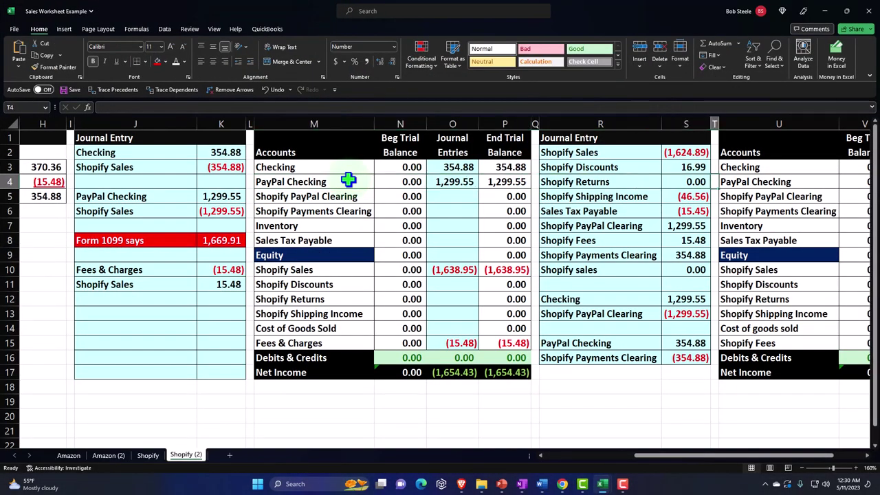
key("Right")
key("Right")
key("Right")
key("Right")
key("Right")
key("Right")
key("Right")
key("Right")
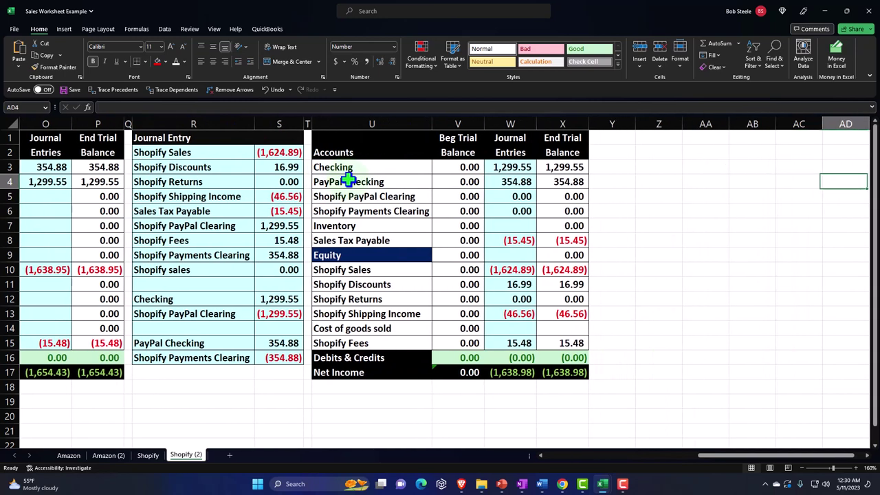
key("Right")
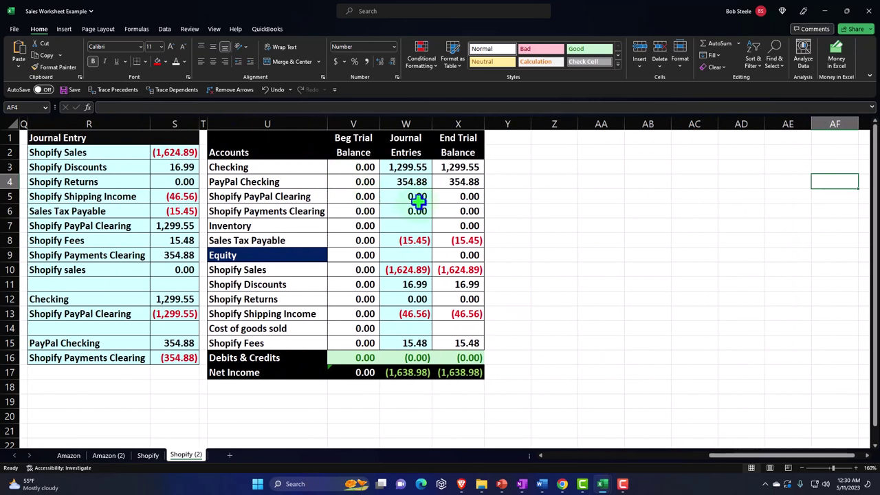